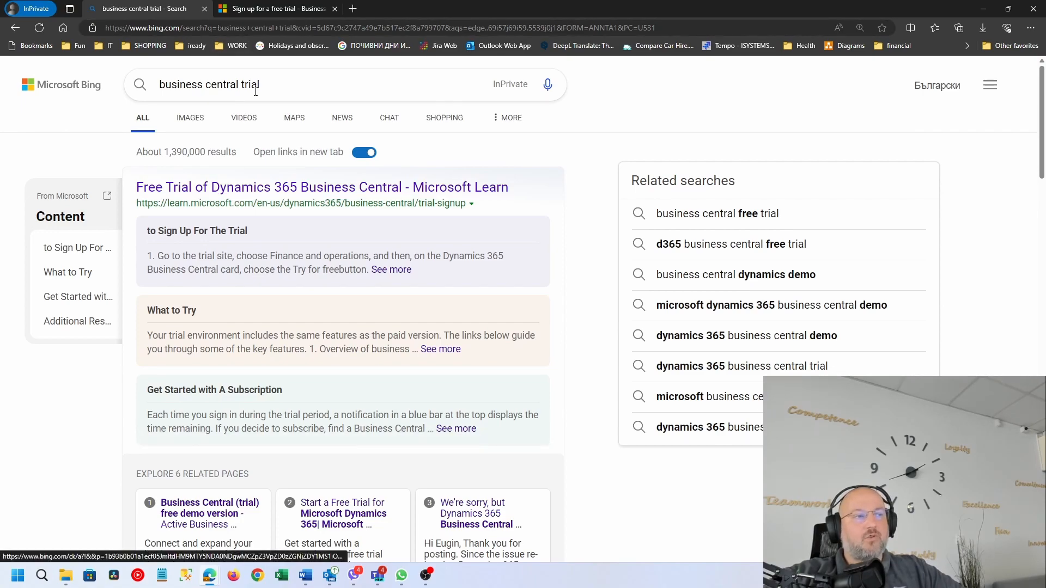
- Find the sign-up instructions in the Microsoft Learn free trial article and open the linked trial site
click(288, 15)
scroll(452, 289, up, 5)
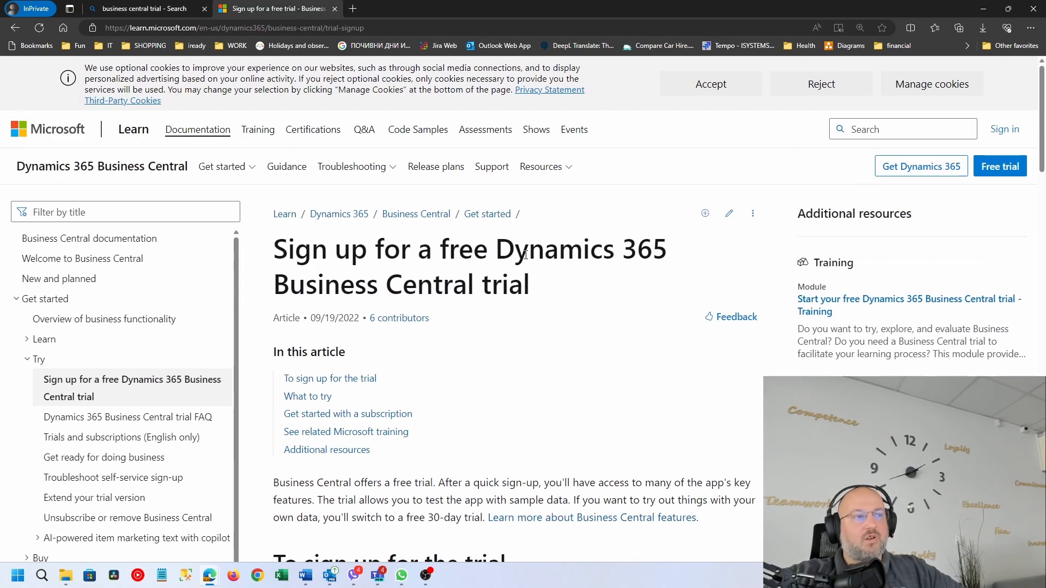
scroll(487, 483, down, 7)
scroll(487, 483, down, 11)
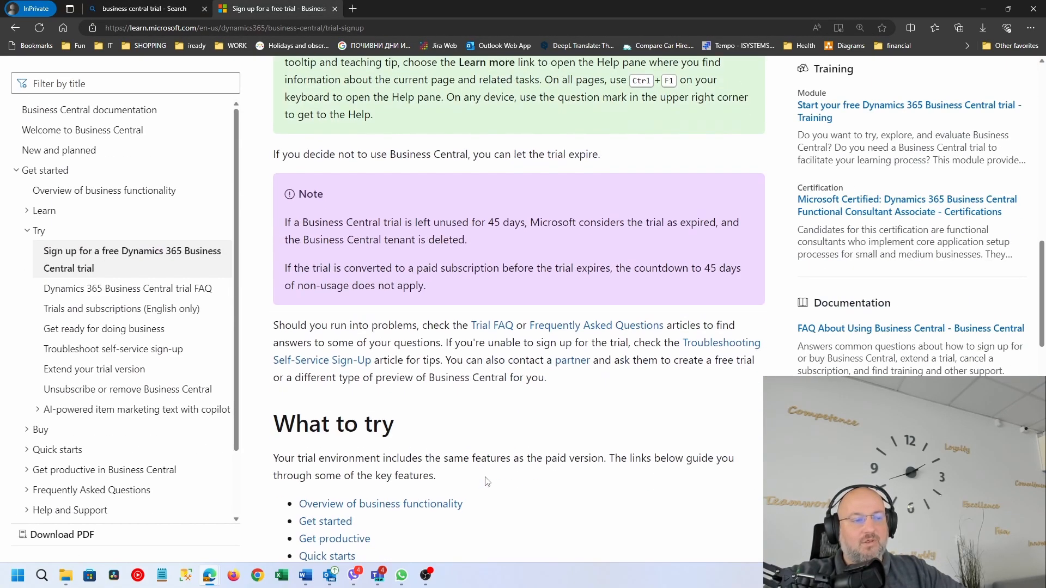
scroll(485, 476, up, 9)
scroll(383, 330, up, 4)
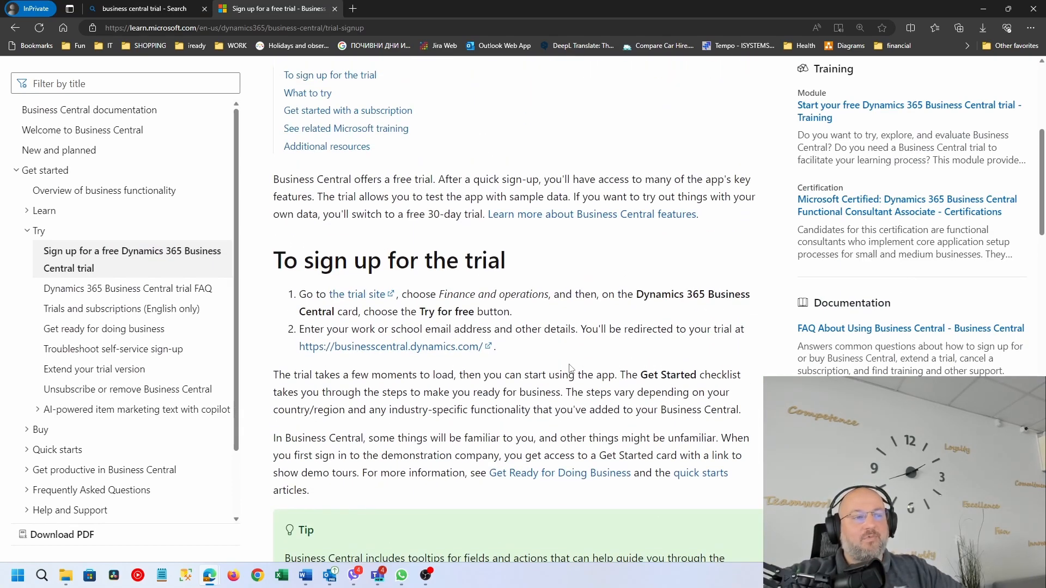
click(355, 298)
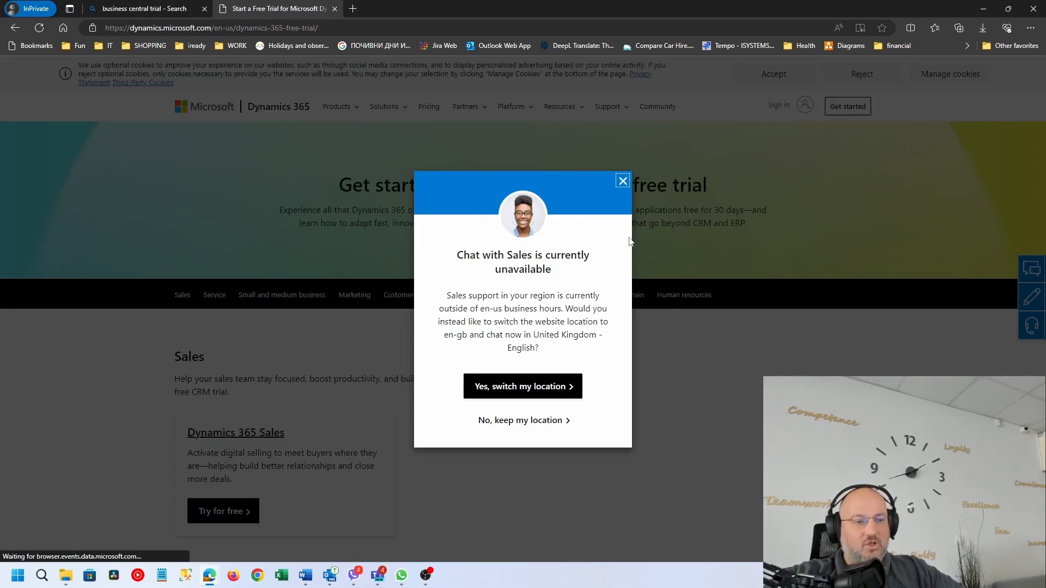
- Keep the current website location and accept the cookies on the Dynamics 365 free trial page
click(551, 421)
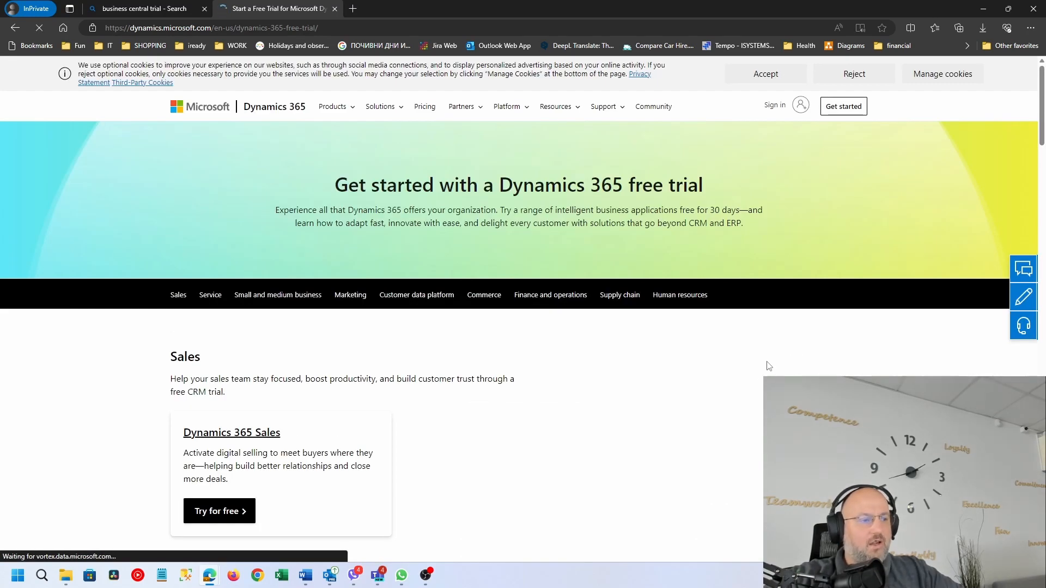
click(766, 77)
drag(326, 154, 720, 139)
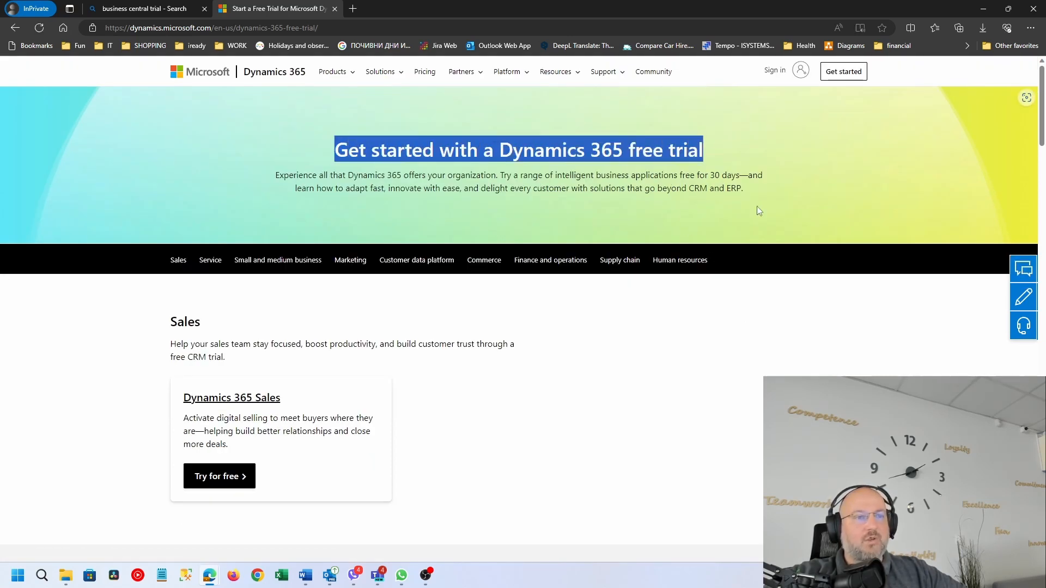
- Open the Business Central product page for small and medium business
click(343, 76)
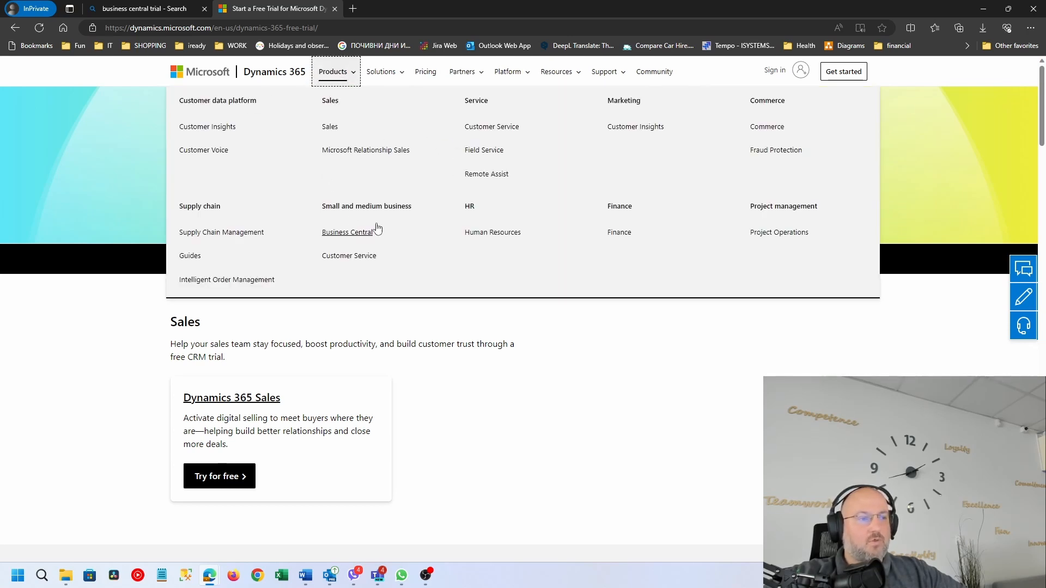
click(357, 236)
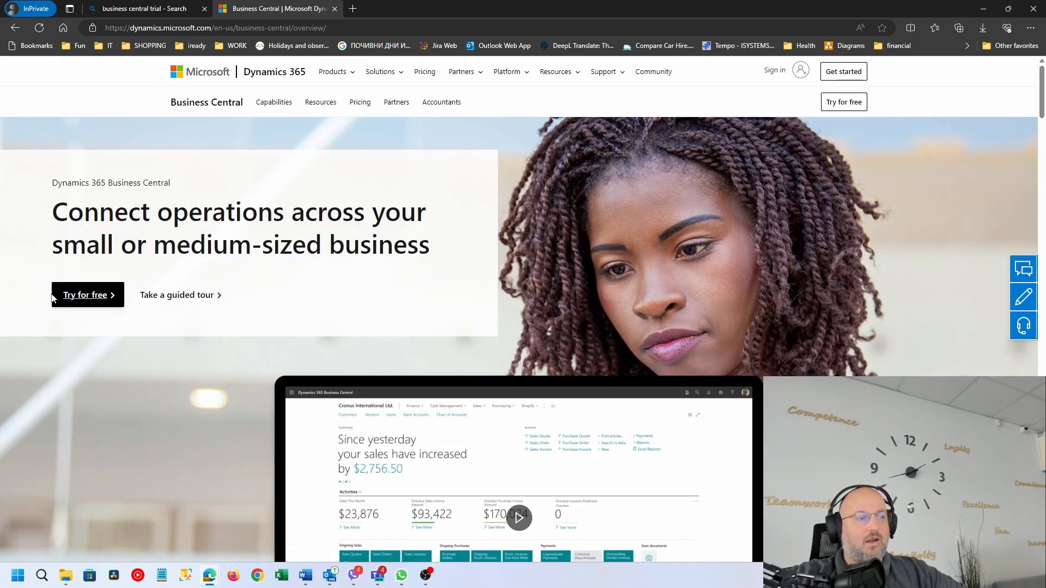
- Reopen the free trial sign-up article from the search results, follow its businesscentral.dynamics.com link and dismiss the sales chat notice
click(144, 8)
click(277, 191)
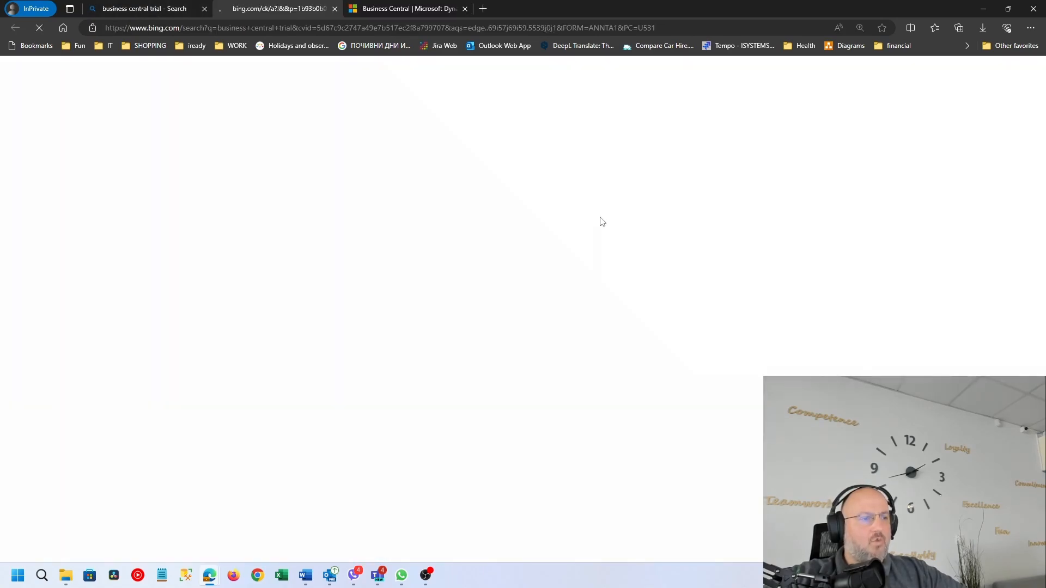
scroll(546, 341, down, 5)
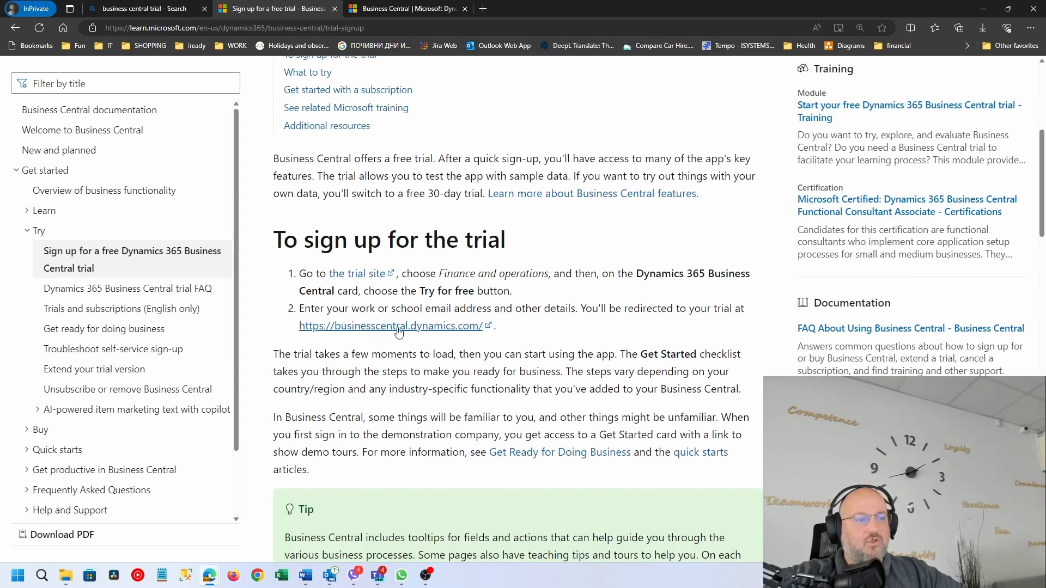
click(431, 329)
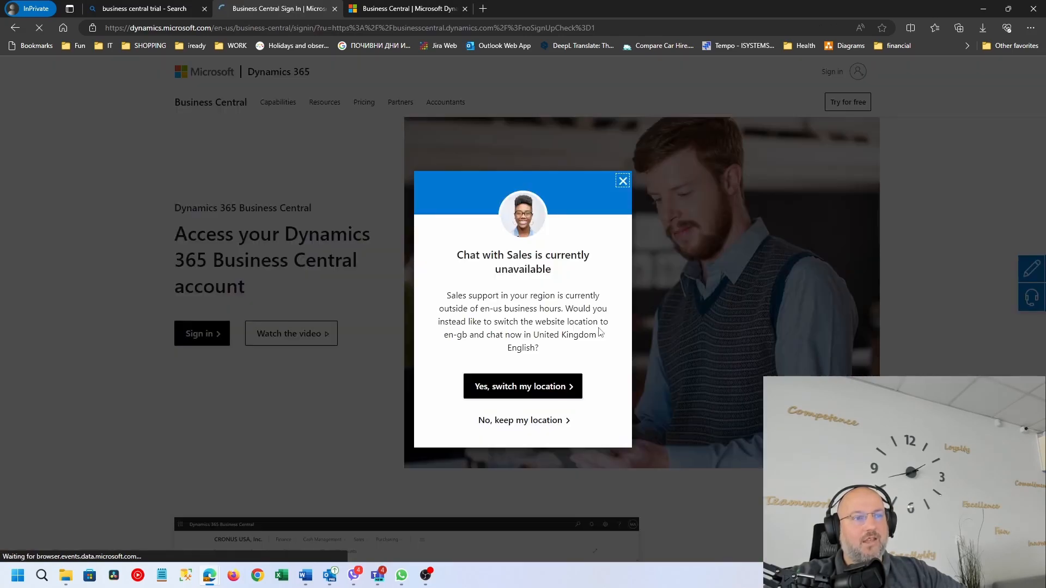
click(622, 181)
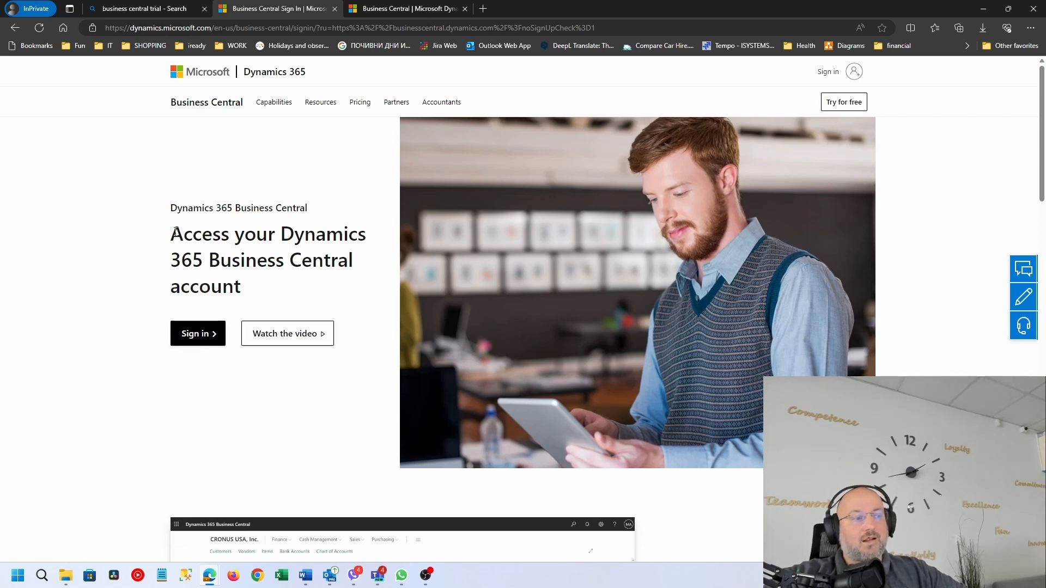
- Start signing in to the Dynamics 365 Business Central account and submit the saved administrator e-mail
drag(175, 231, 283, 287)
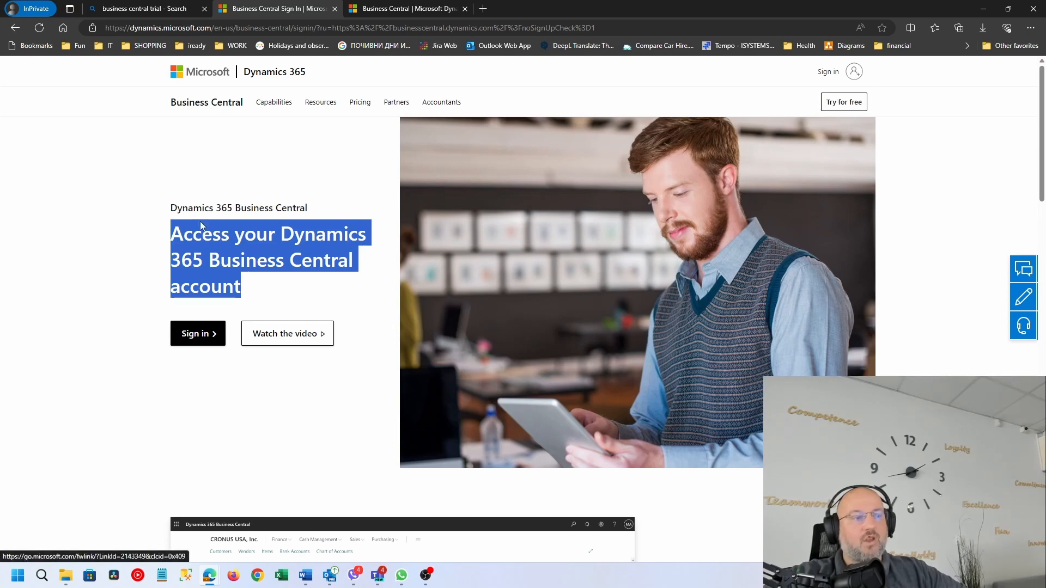
click(200, 337)
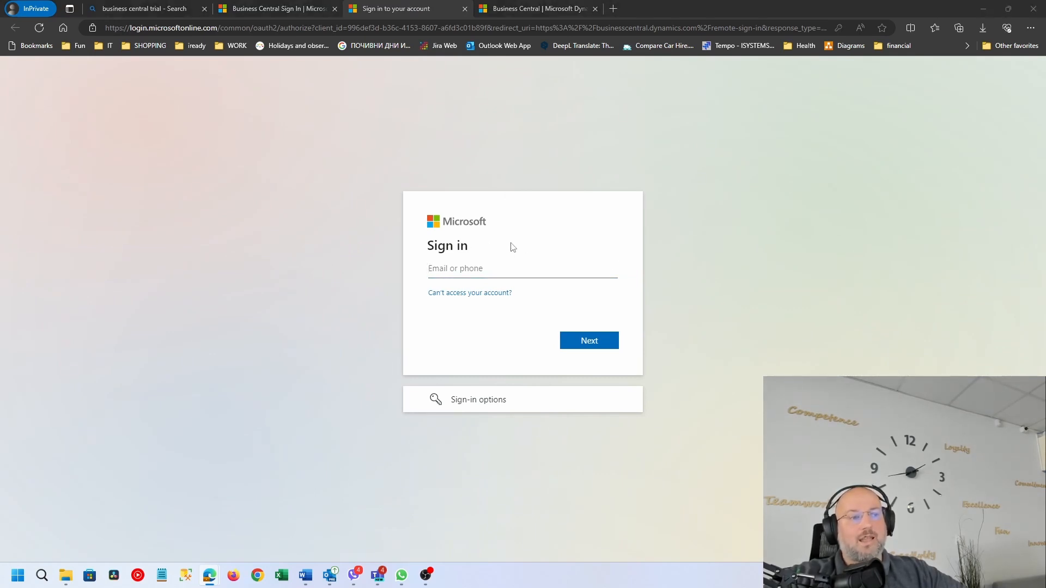
click(498, 267)
click(486, 307)
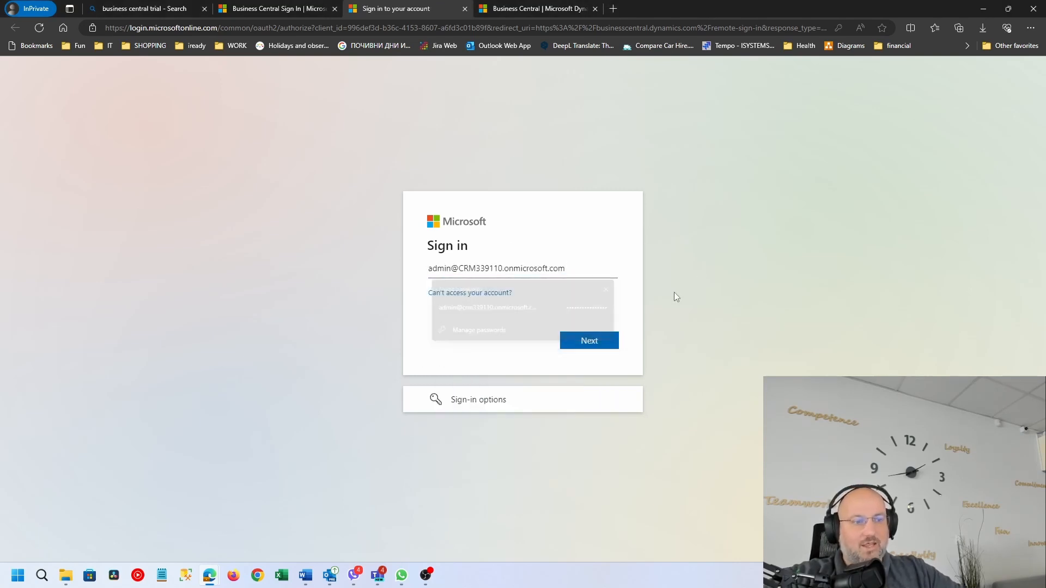
click(578, 340)
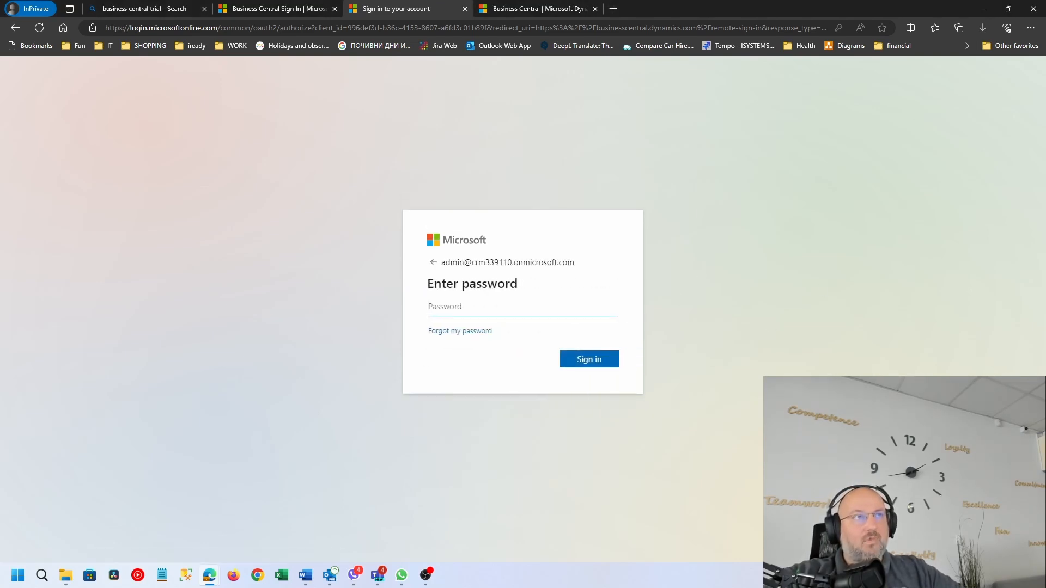
- Fill in the saved account password, sign in and choose to stay signed in
click(530, 305)
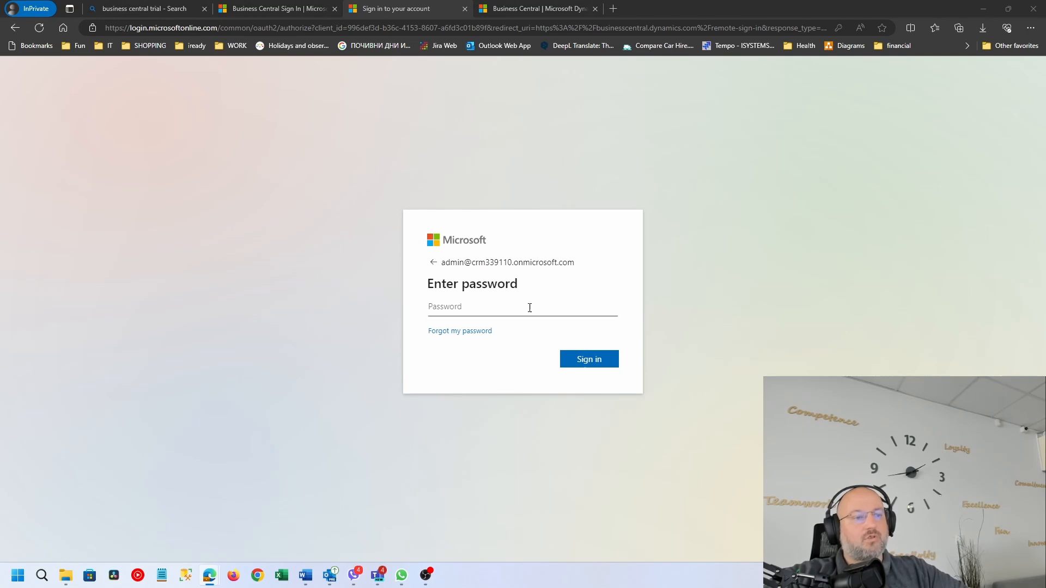
click(544, 347)
click(594, 360)
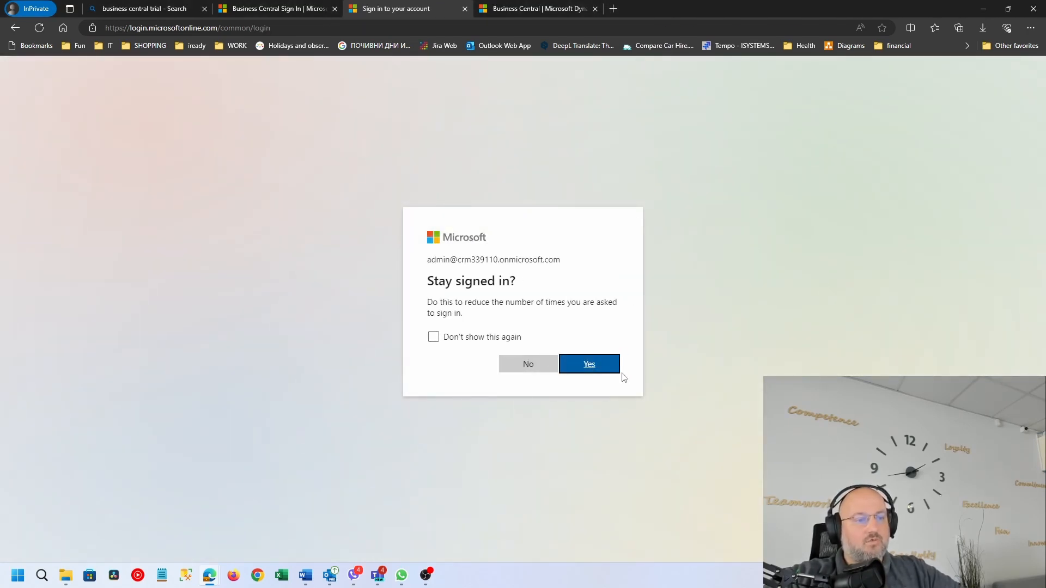
click(602, 365)
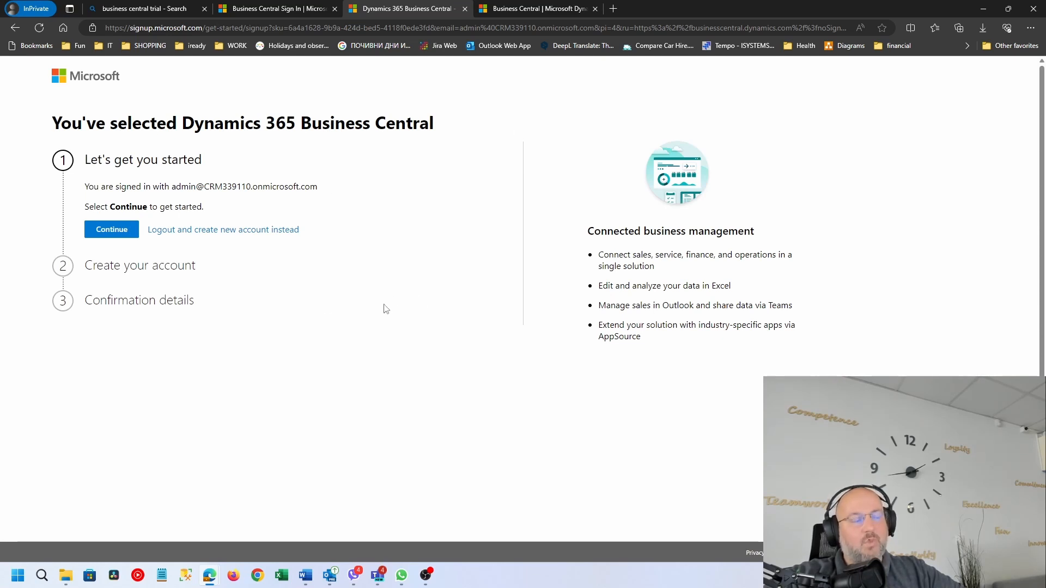
- Close the Business Central product page and continue the trial sign-up with the signed-in account
click(507, 13)
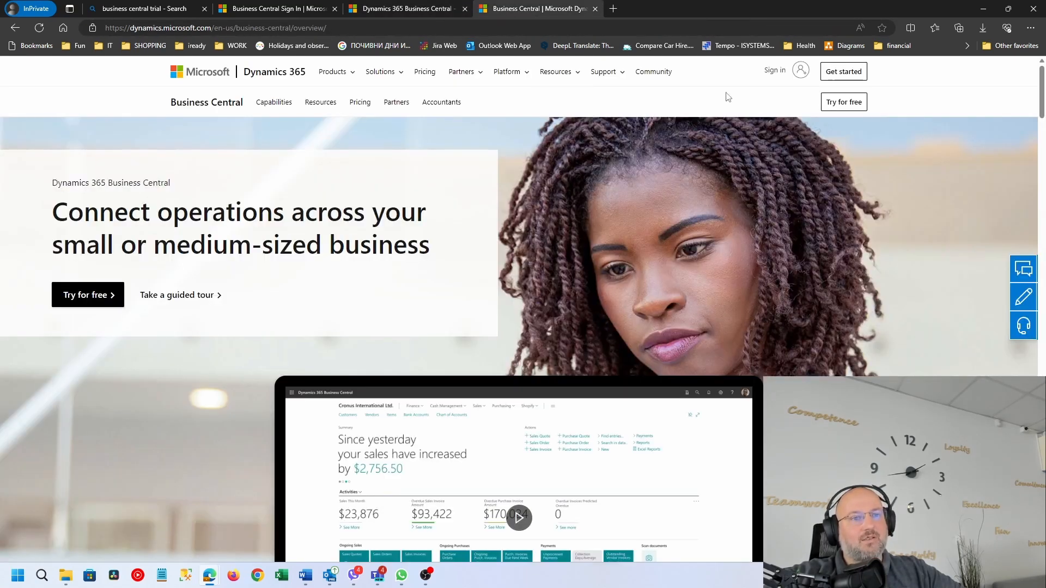
click(595, 9)
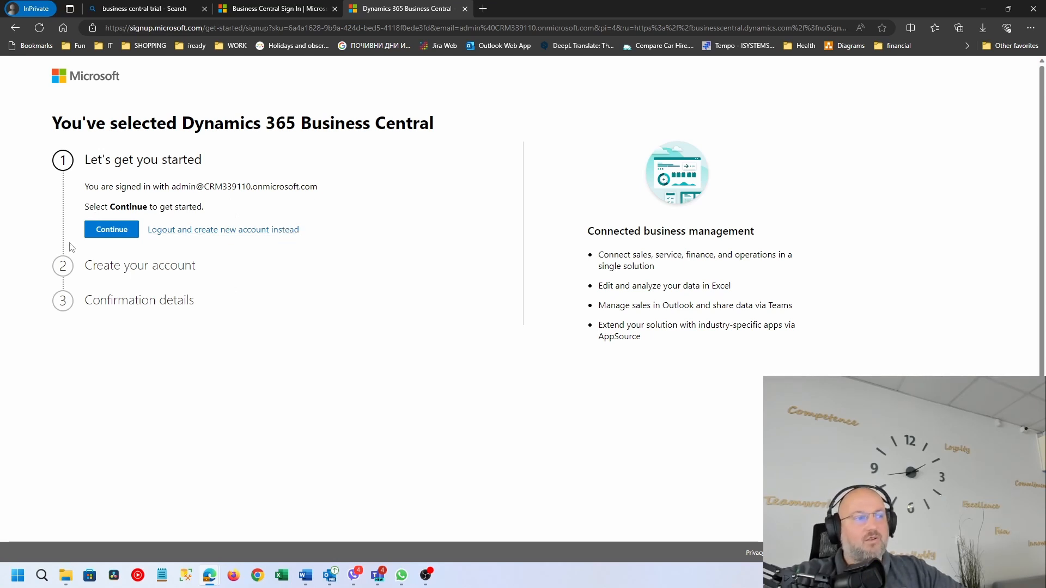
click(120, 238)
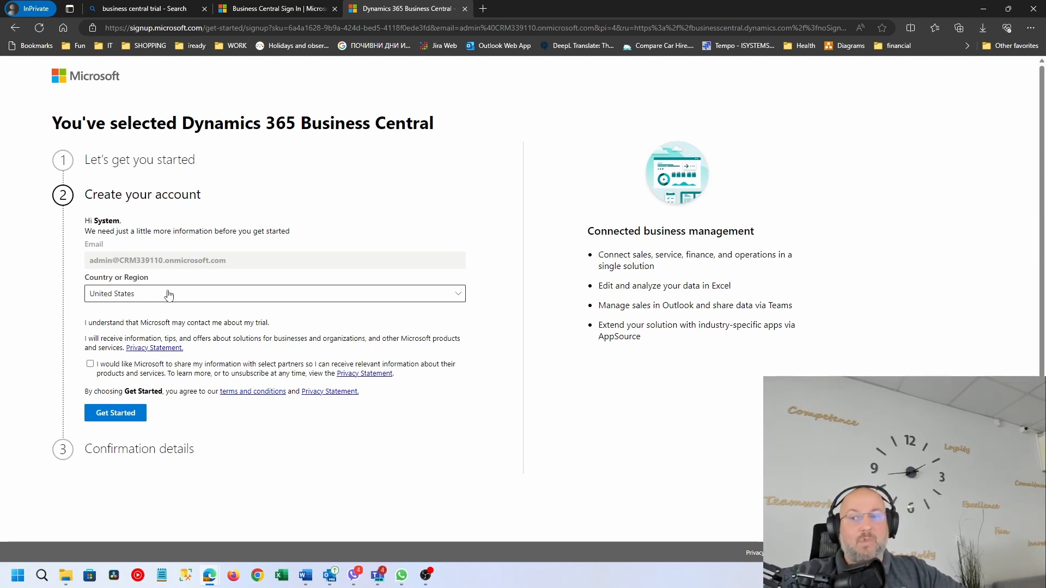
- Set the country or region for the new Business Central account to Czech Republic
click(169, 295)
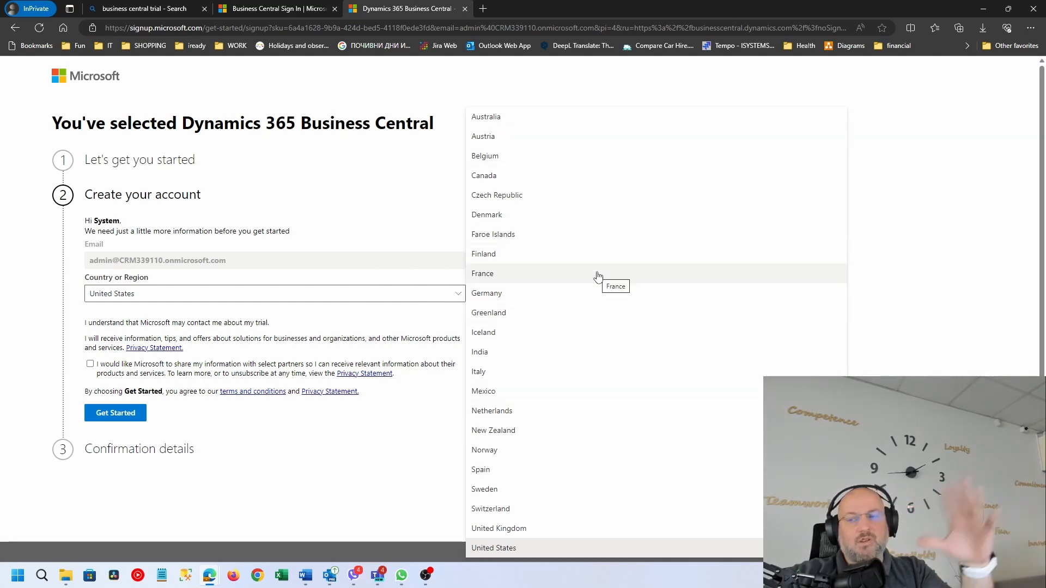
scroll(620, 347, down, 1)
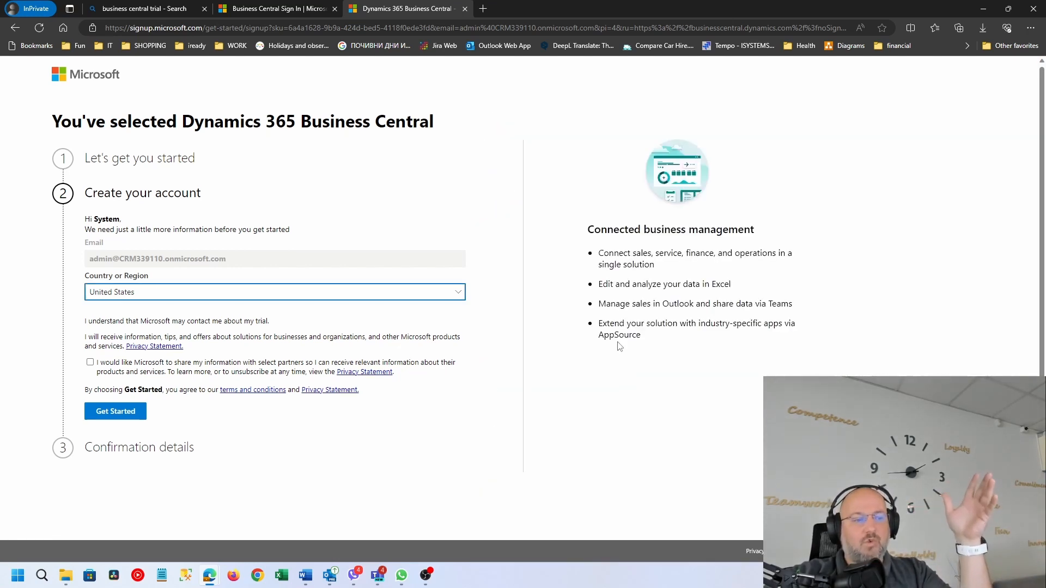
click(437, 294)
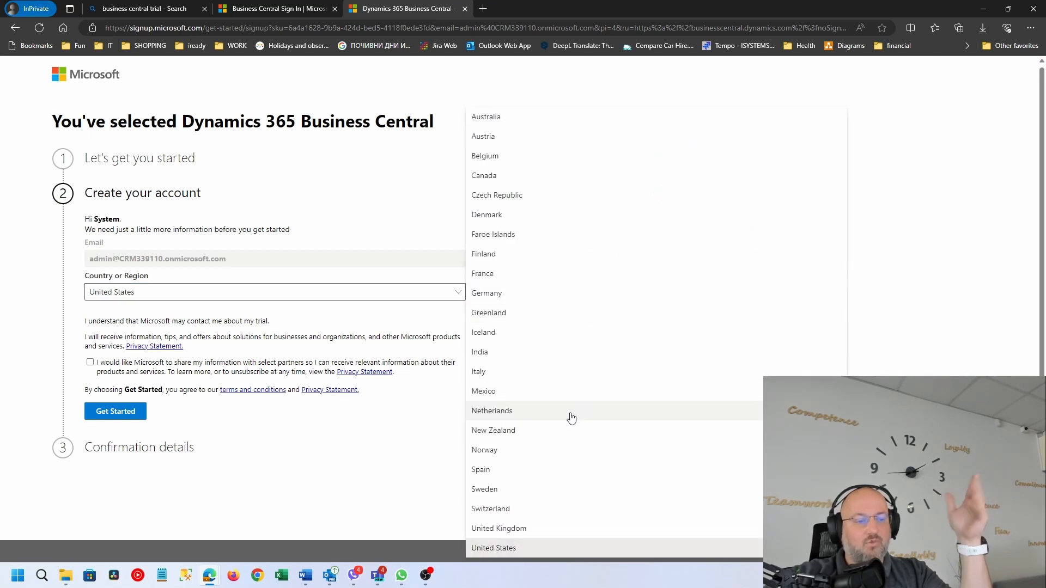
scroll(571, 418, up, 1)
click(448, 294)
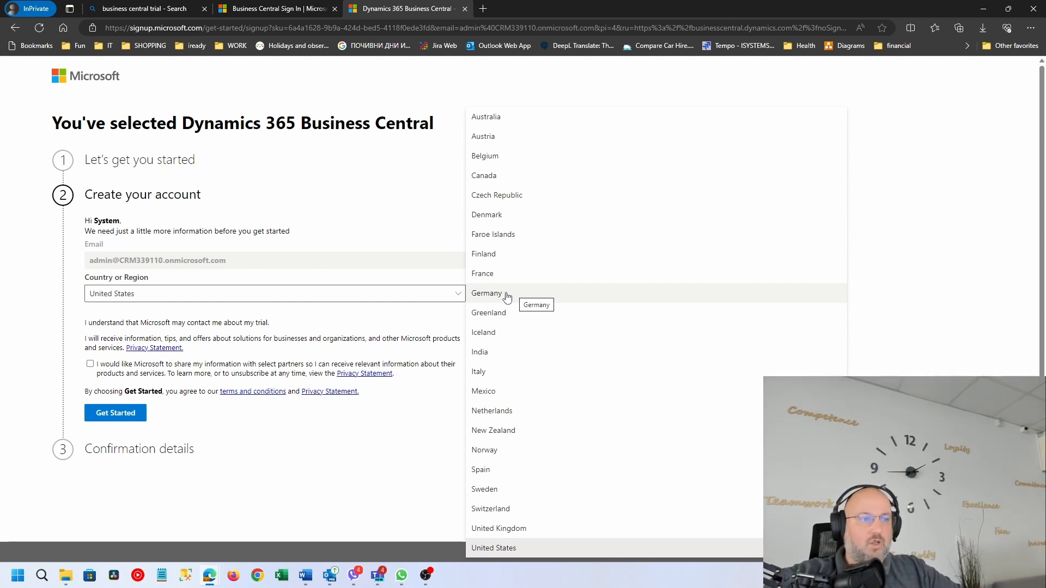
click(512, 202)
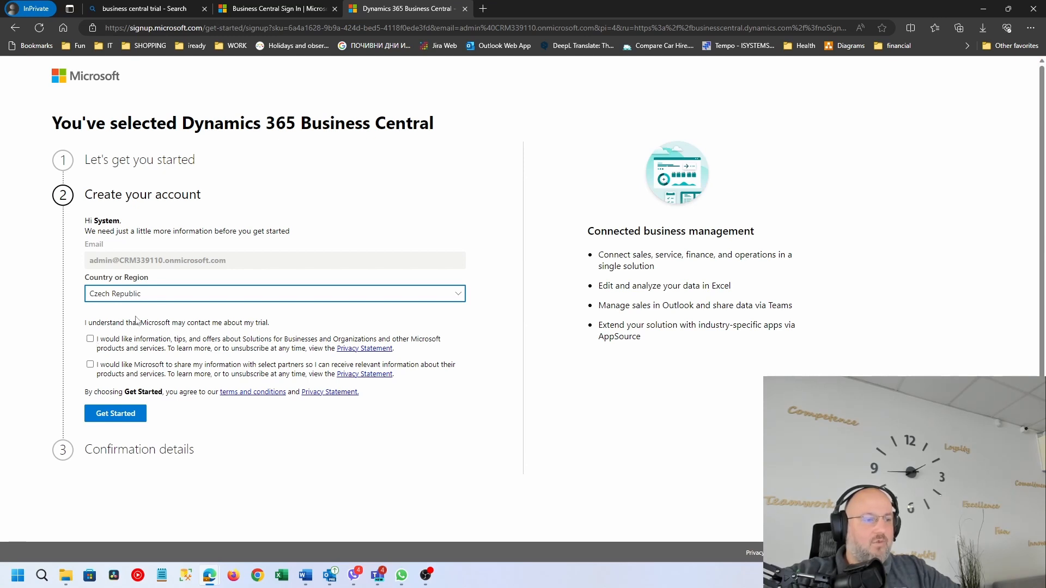
- Leave both optional marketing and partner-sharing consents unselected and submit the account details
click(91, 339)
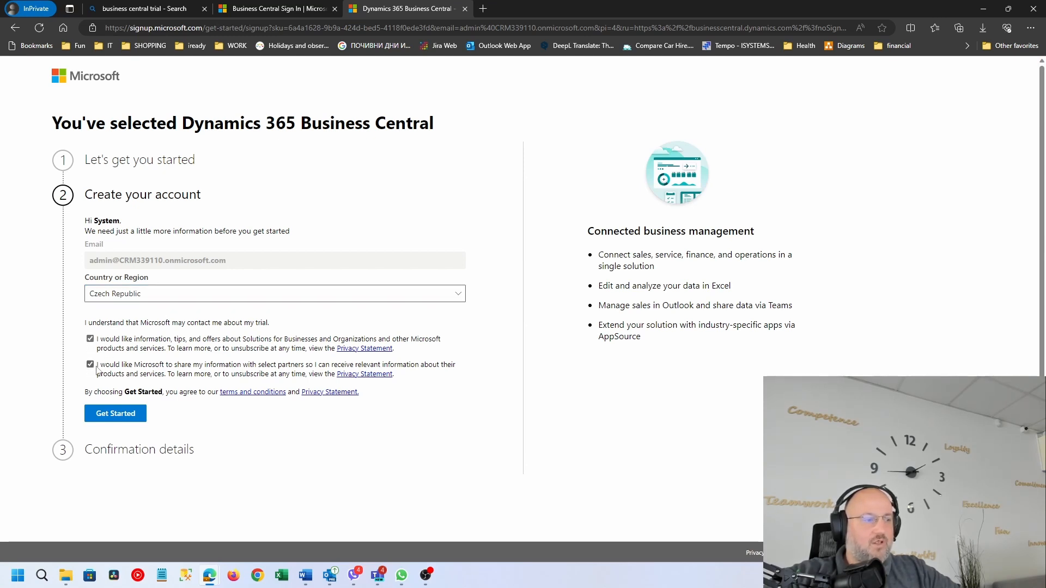
click(95, 343)
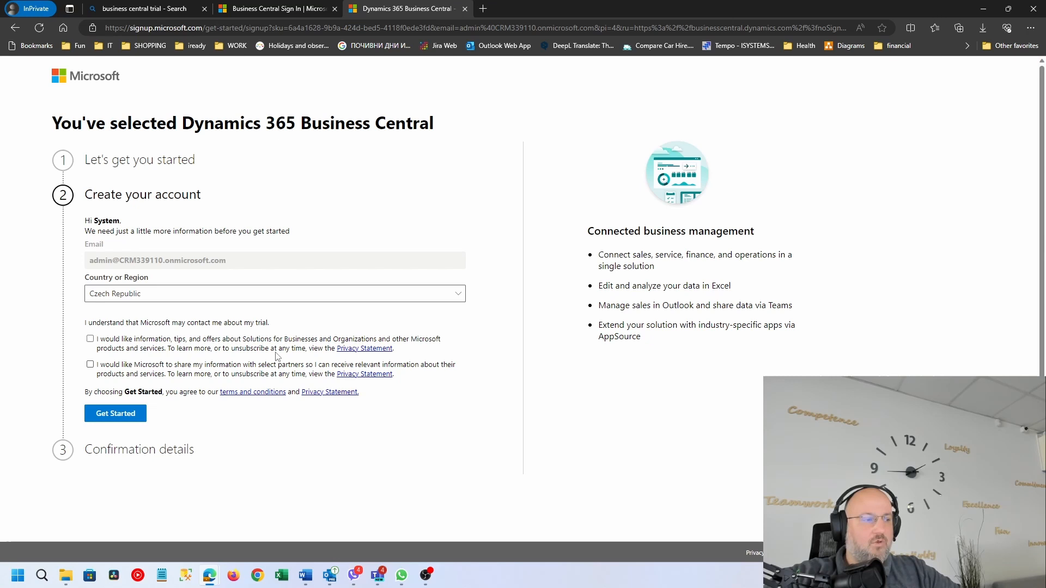
click(129, 414)
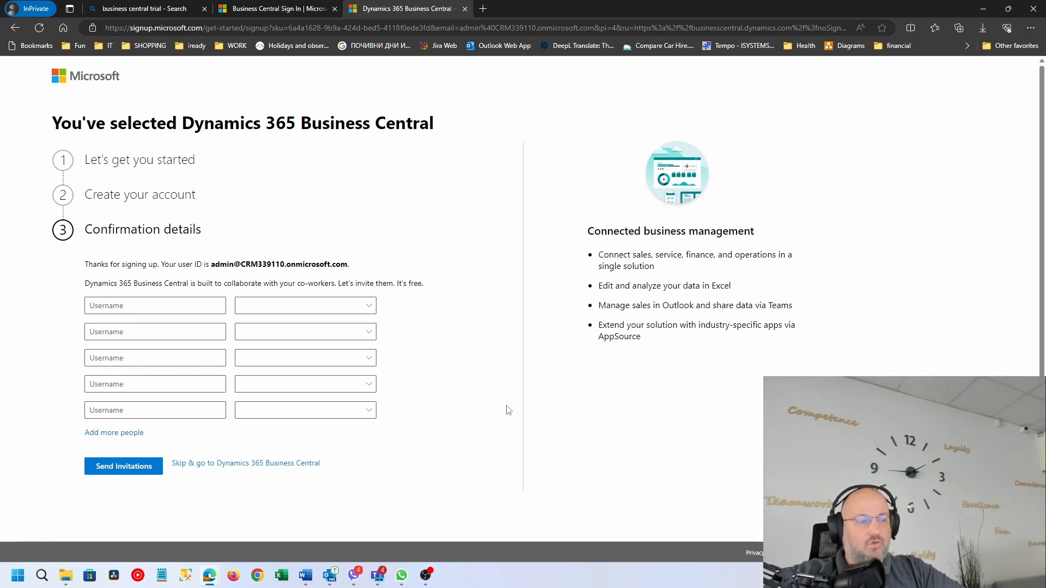
- Check the domain choices for inviting co-workers and skip the invitations to go to Dynamics 365 Business Central
click(341, 308)
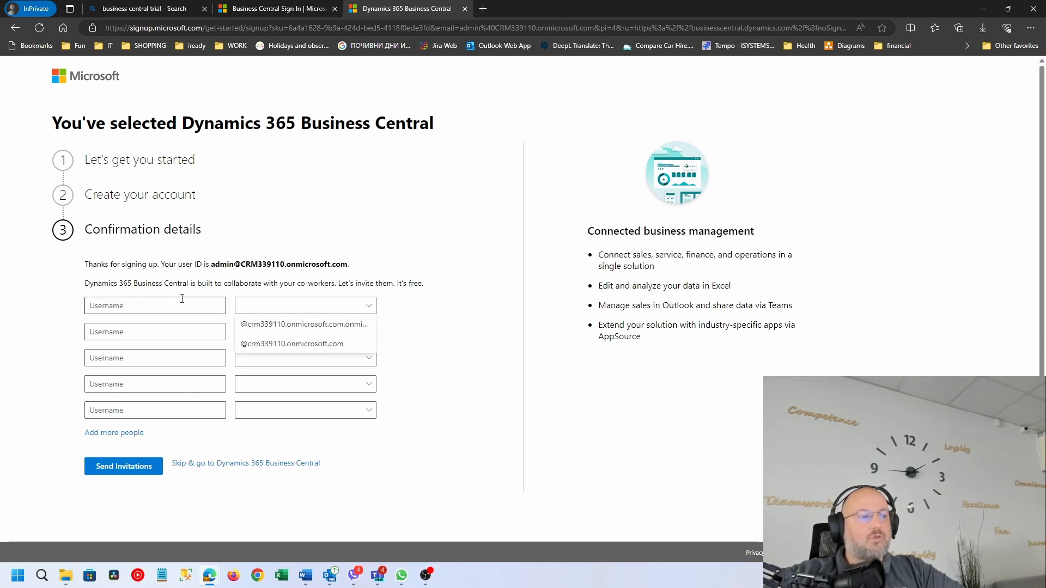
click(457, 316)
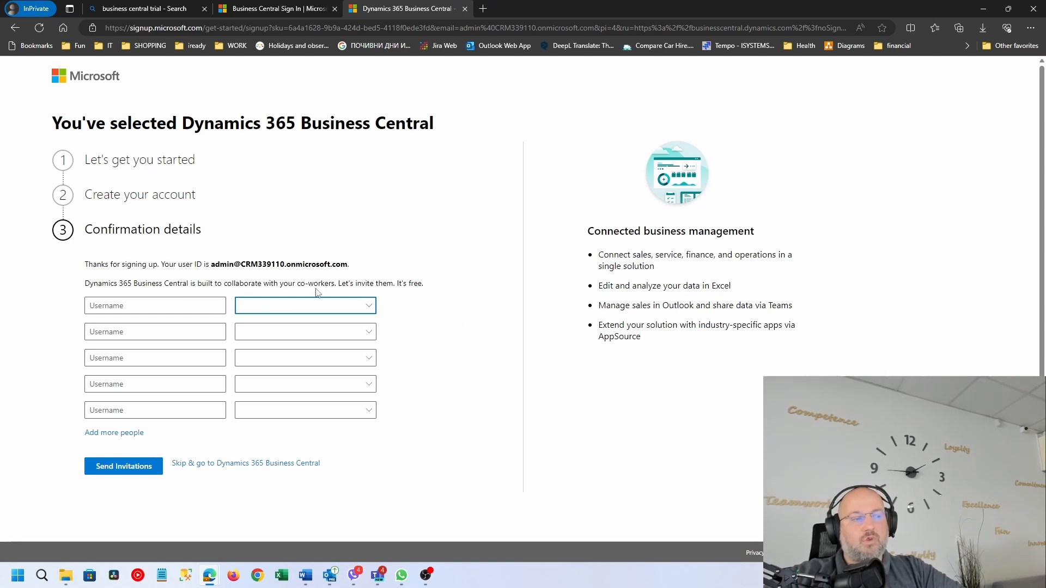
click(345, 307)
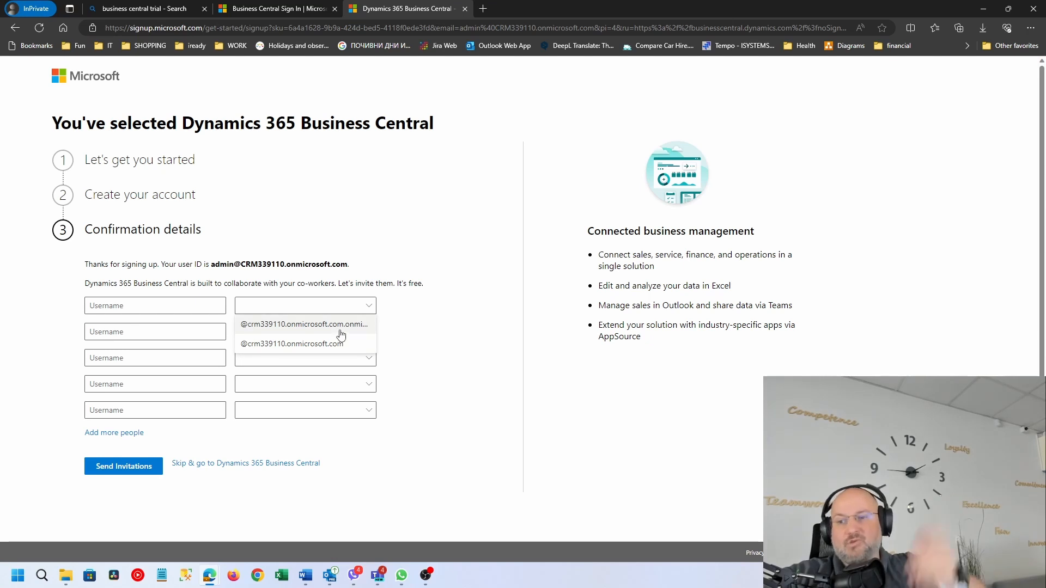
click(455, 292)
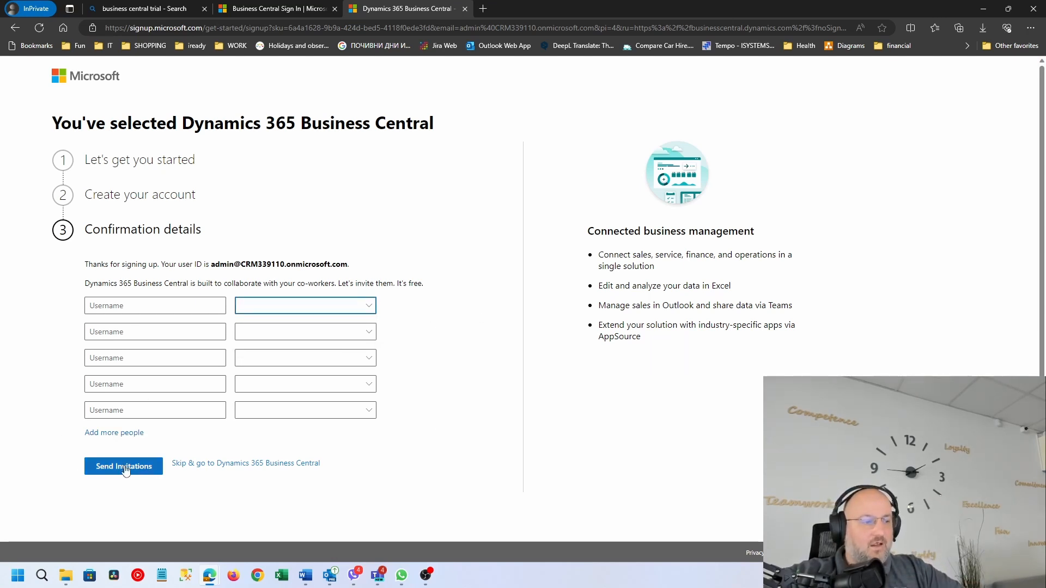
click(269, 463)
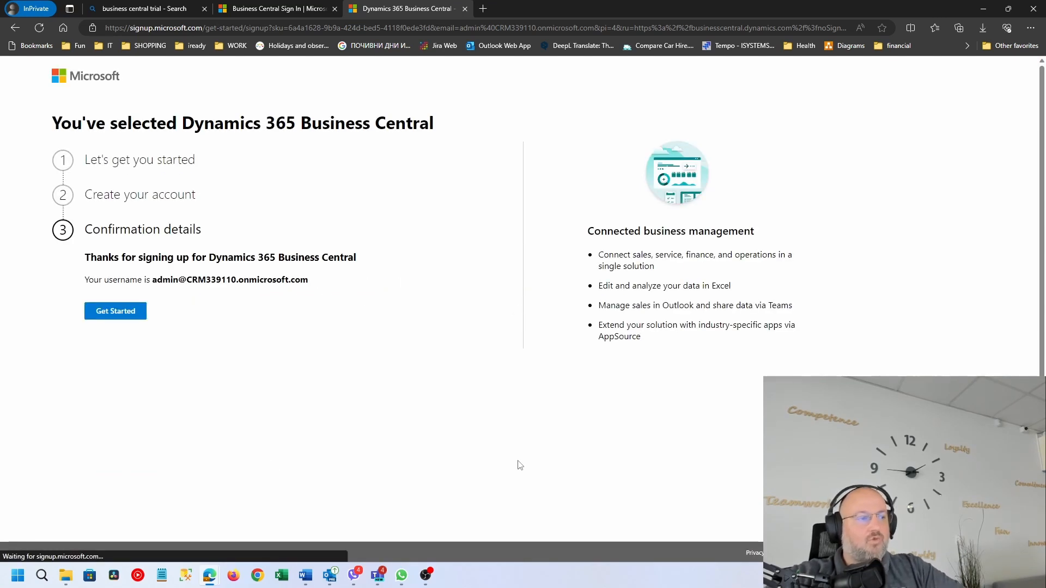
- Get started with Business Central and complete the quick survey with Purchase & Procurement as area of work, marked as manager and Owner/CxO
click(118, 319)
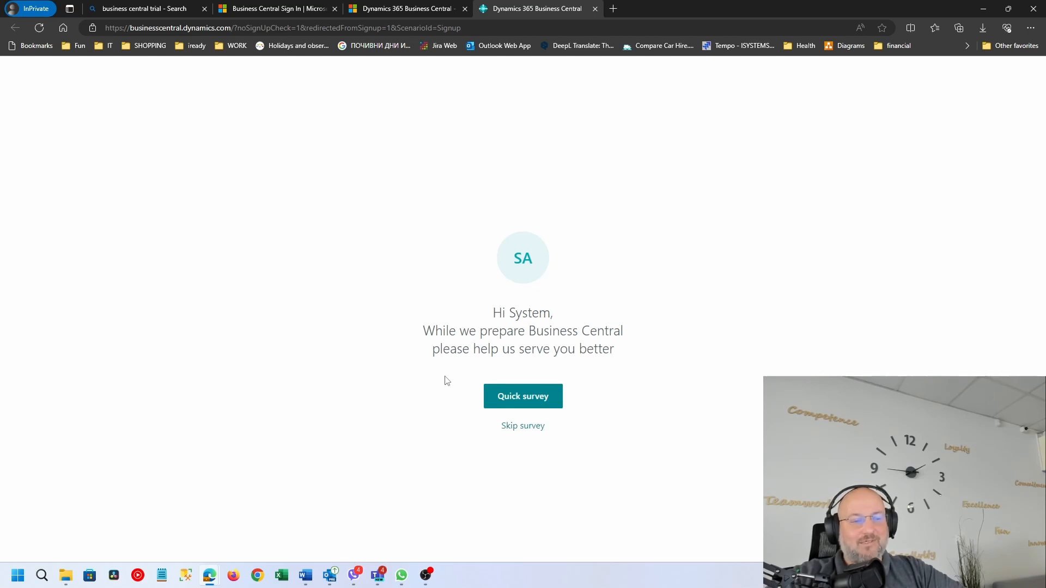
click(543, 402)
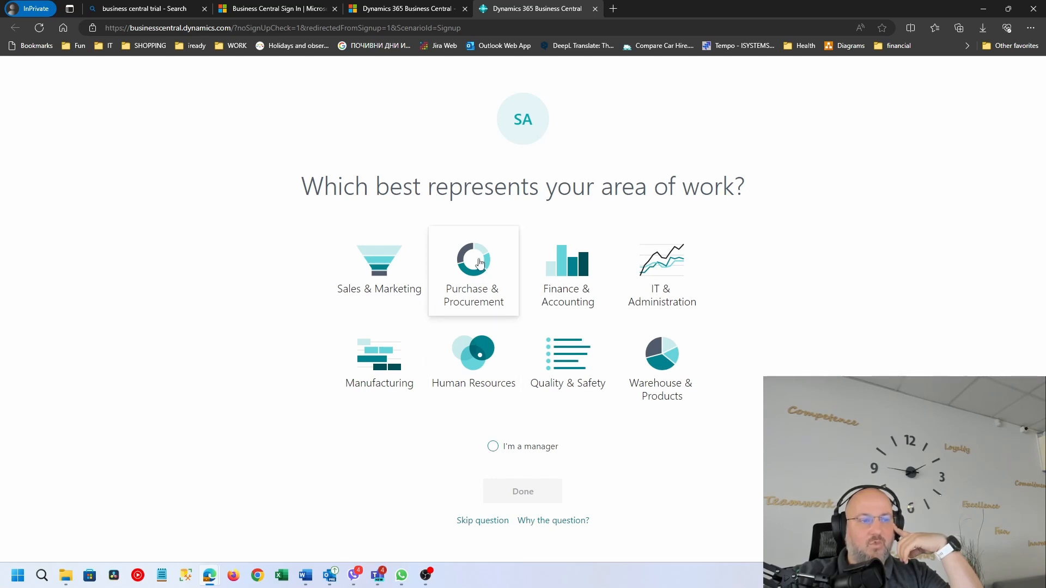
click(498, 280)
click(492, 446)
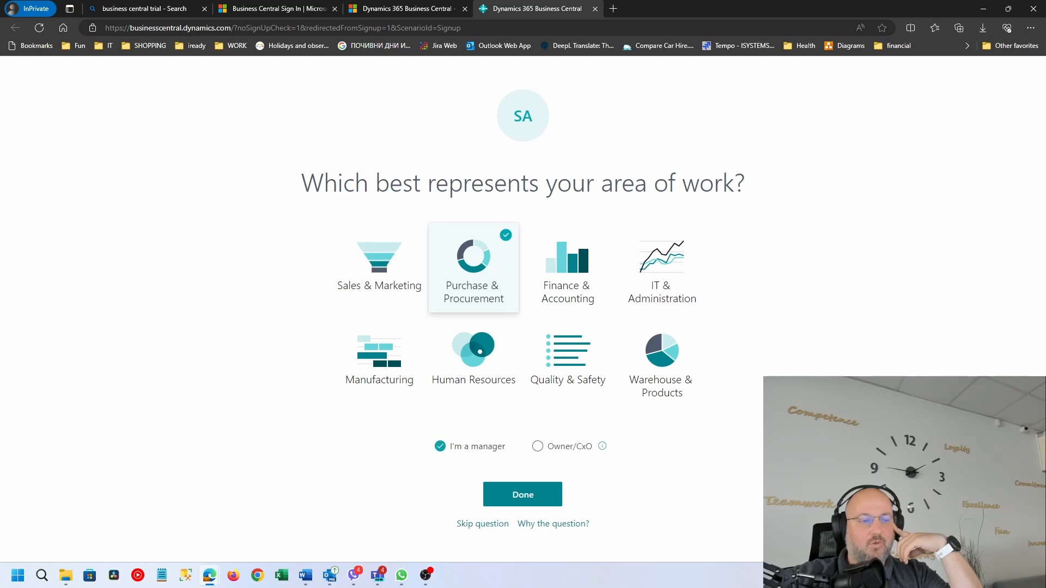
click(536, 446)
mouse_move(605, 452)
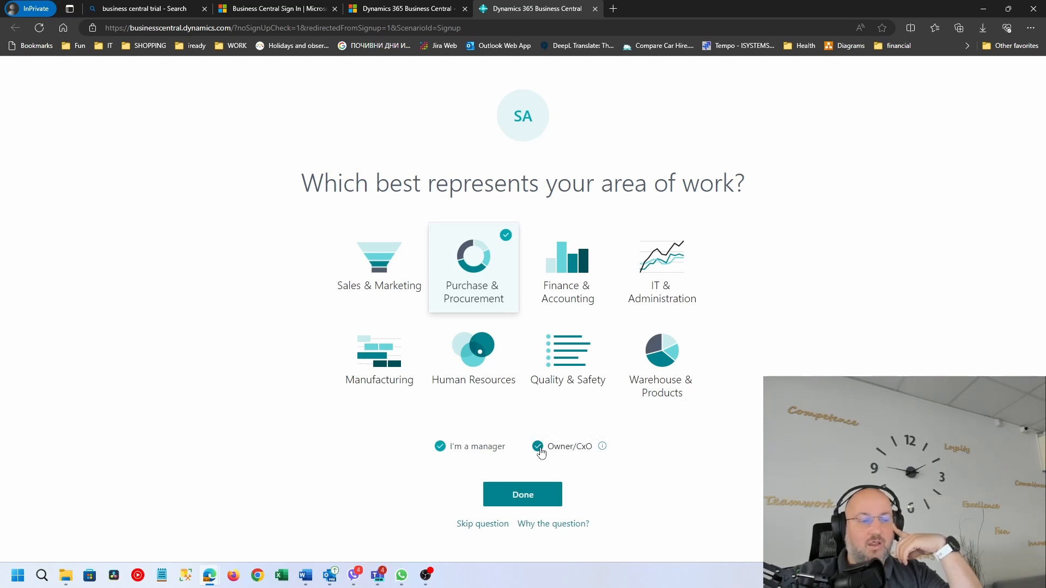
click(534, 497)
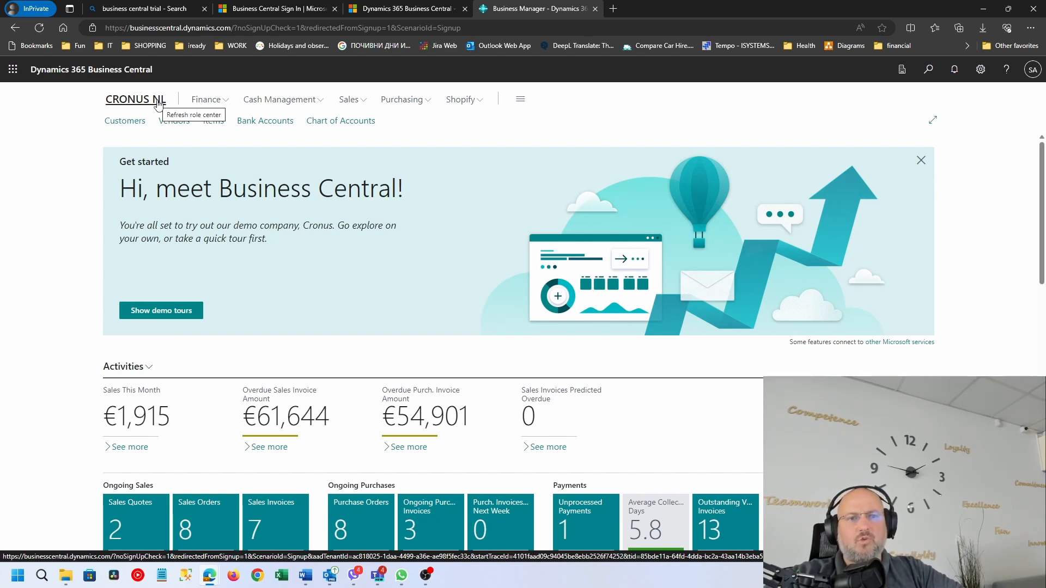
- Check the companies available in the trial and open the Business Central admin center to inspect the Production environment's country/region
click(899, 72)
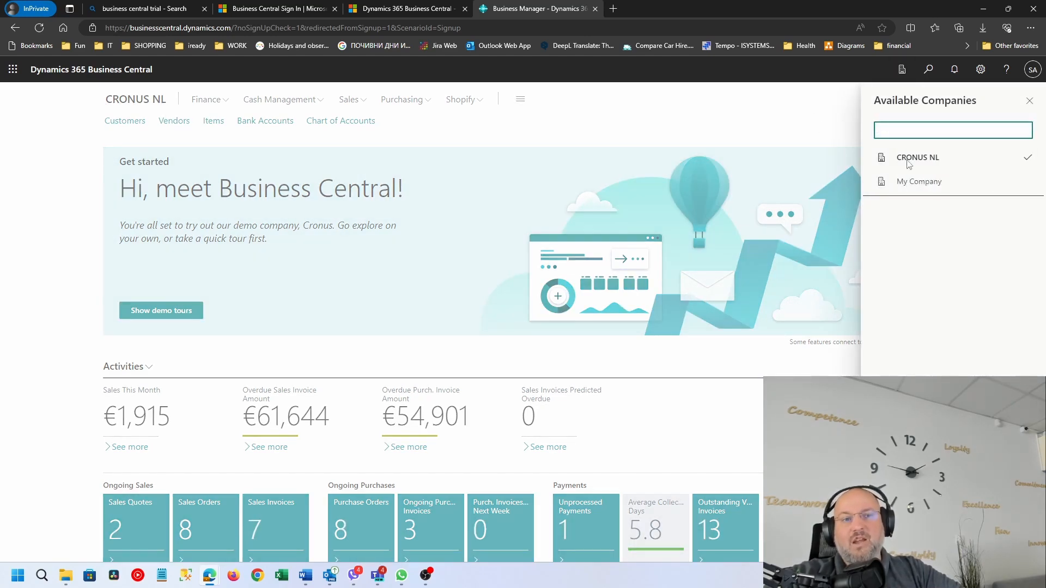
click(717, 122)
click(984, 76)
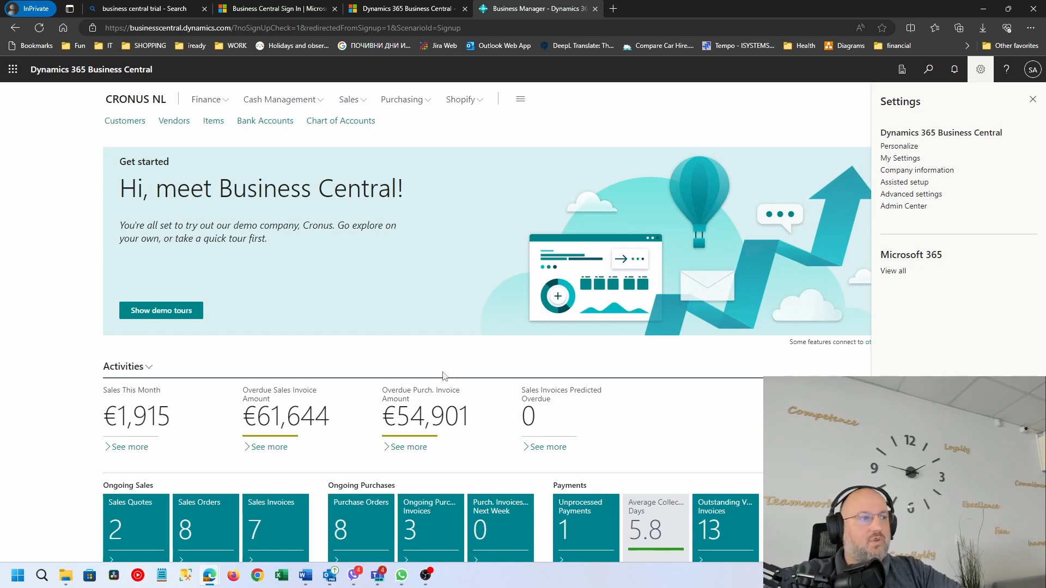
click(913, 207)
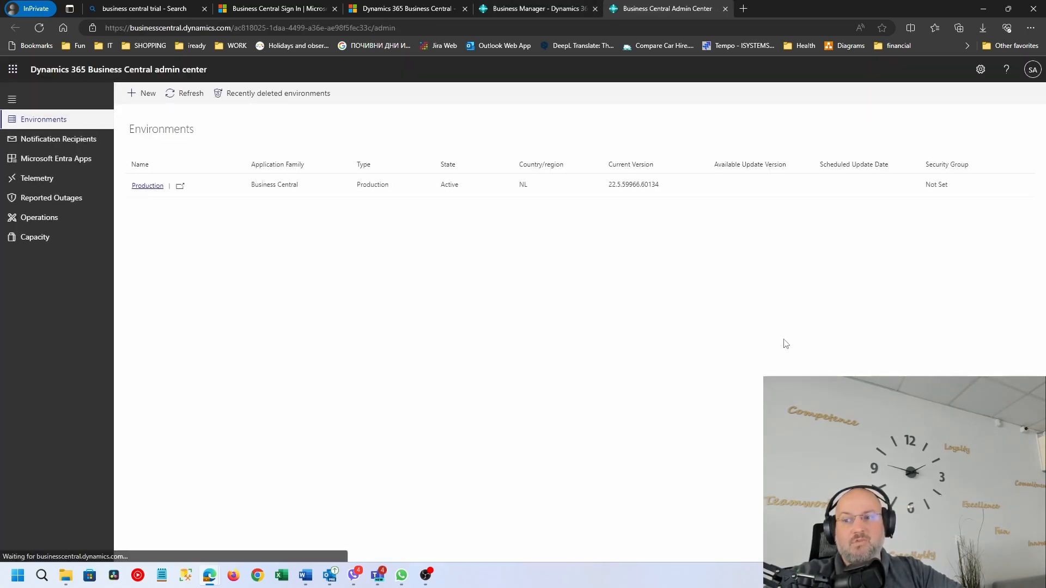
double_click(522, 185)
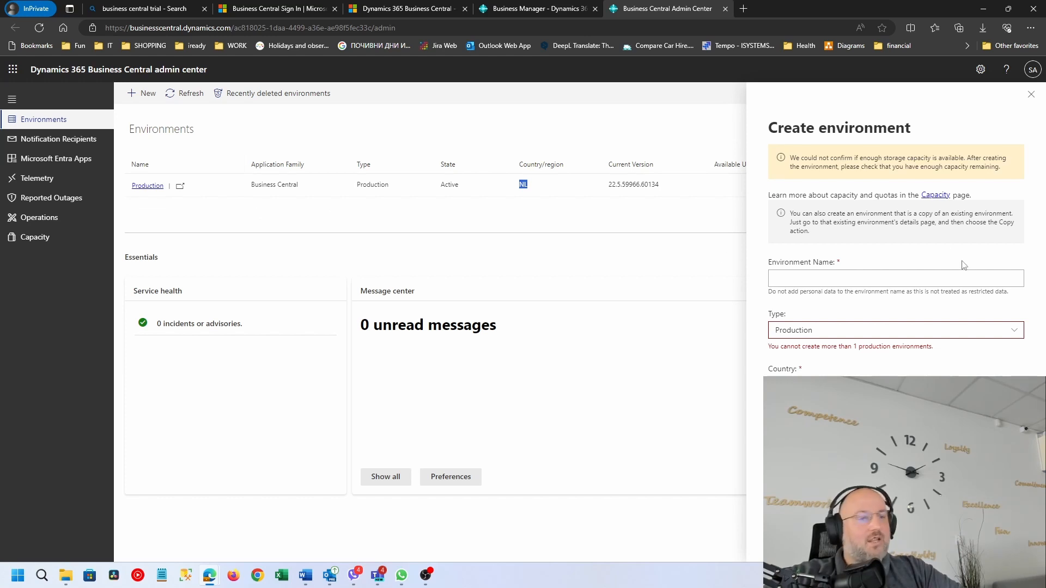
- Start creating a new environment named test and set its type to Sandbox
click(891, 279)
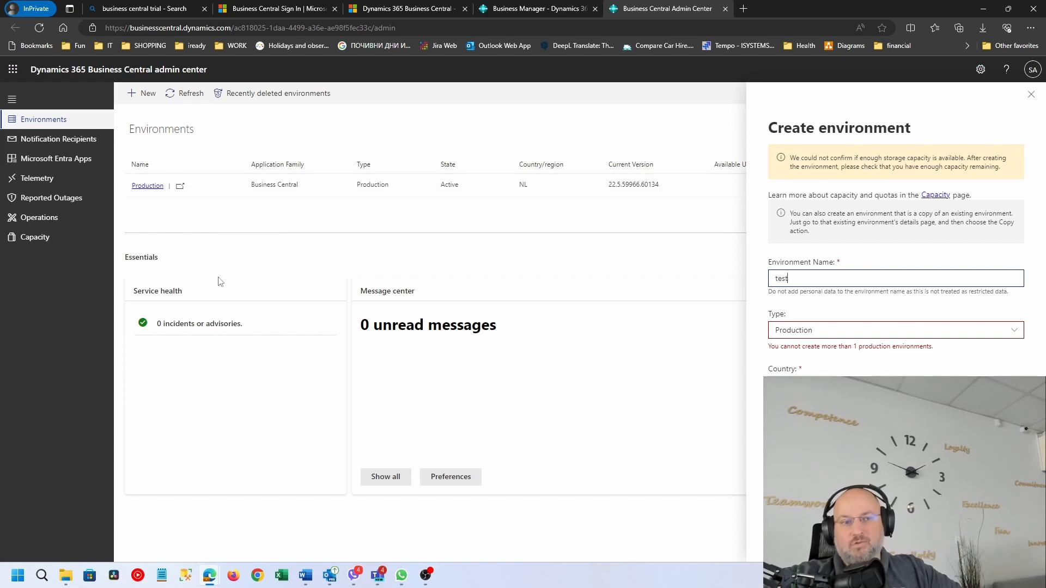
click(921, 334)
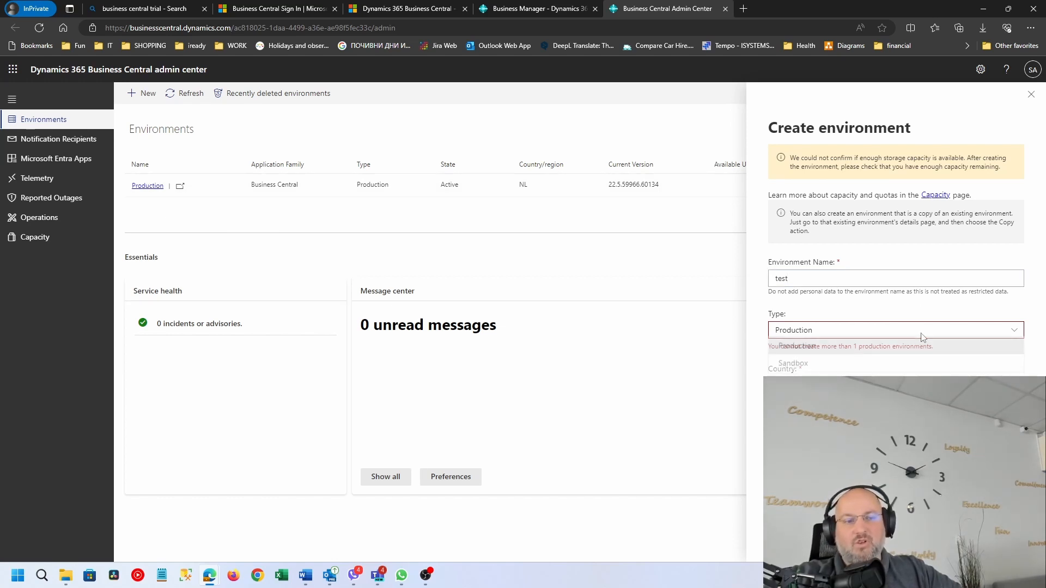
click(836, 366)
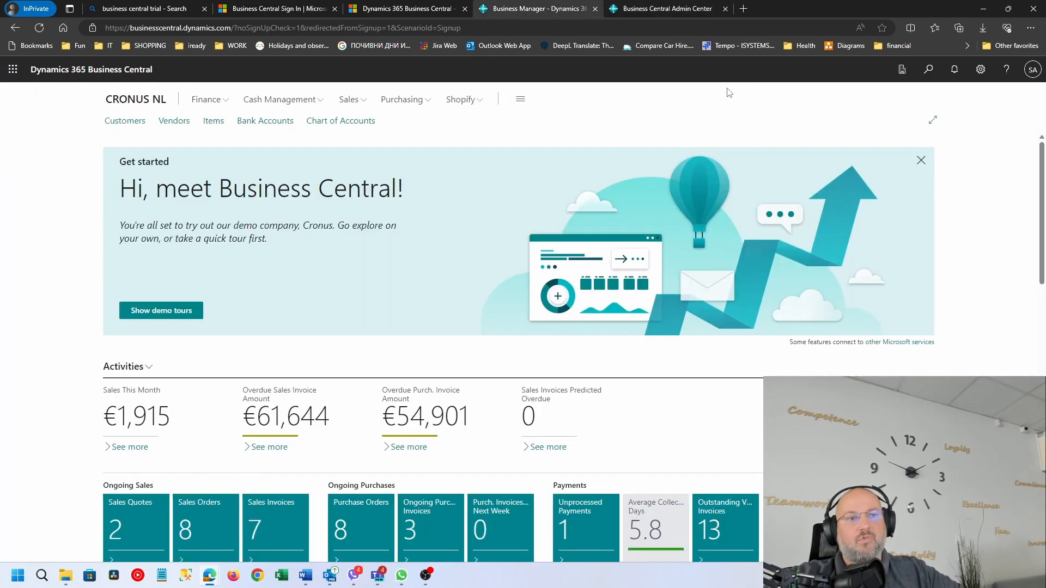
- Check where the Admin Center link sits in the Business Central settings and return to the environment form
click(532, 8)
click(980, 71)
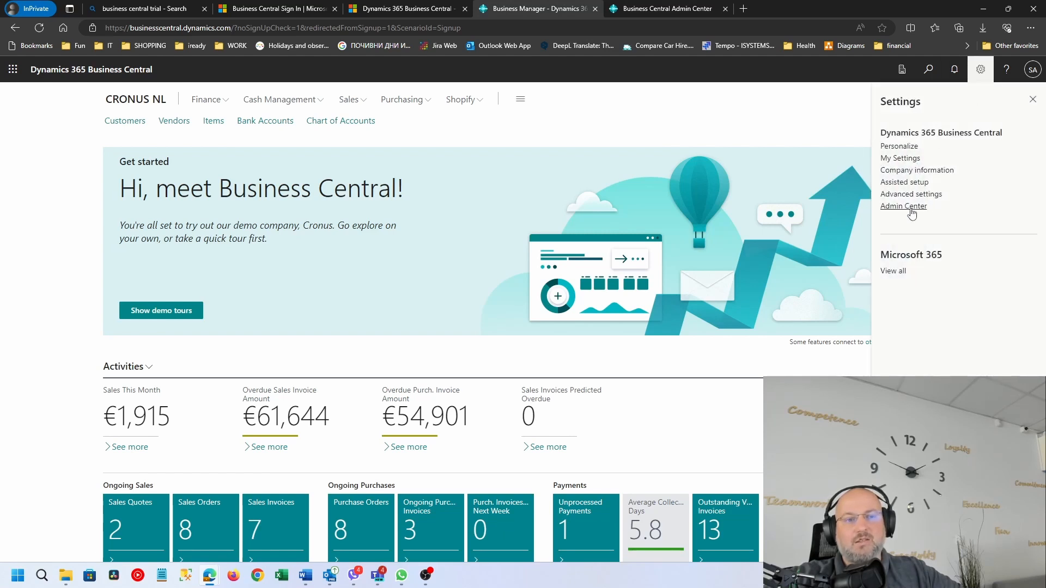
click(669, 10)
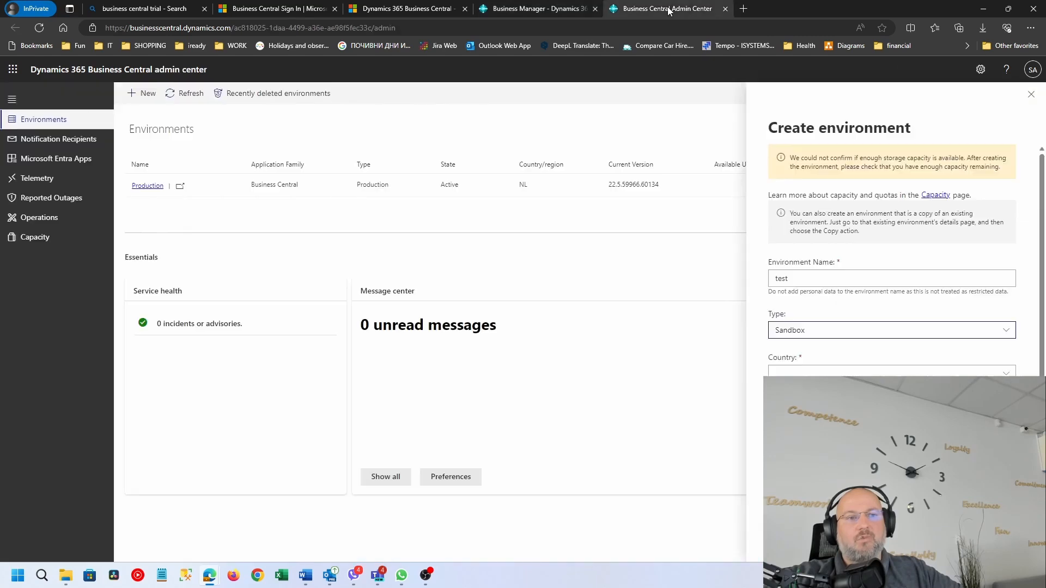
- Try the environment name "test asdf" with a space and restore it to test
click(819, 279)
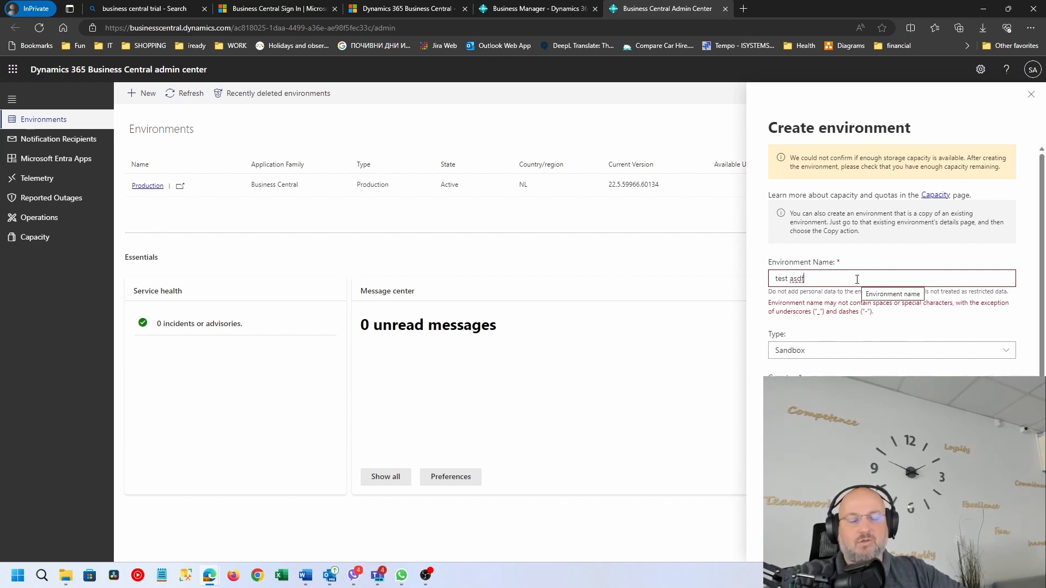
key(BackSpace)
key(BackSpace)
key(BackSpace)
key(BackSpace)
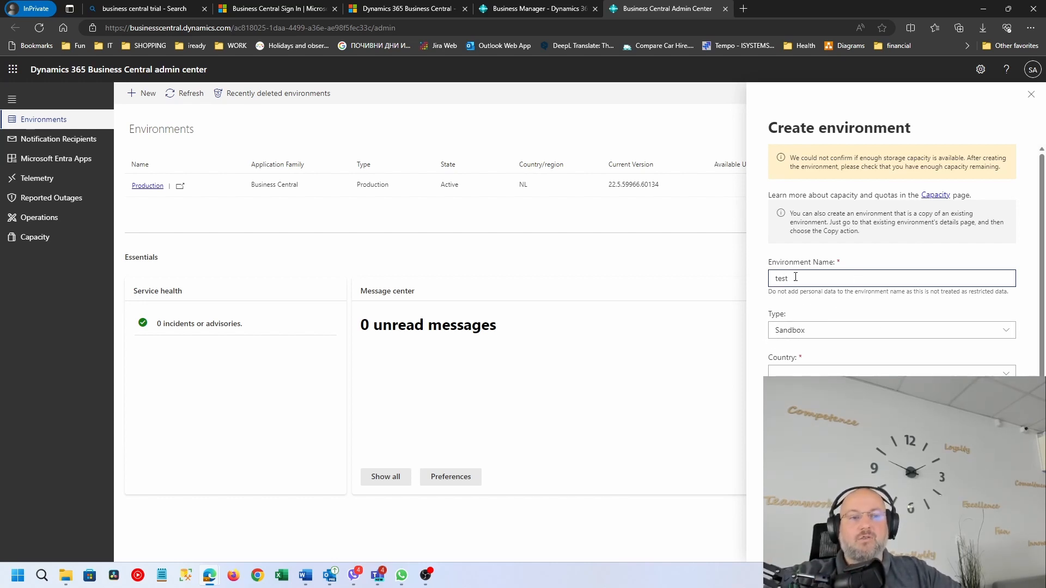
- Check the environment type options and look through the whole list of country codes offered for the new environment
click(833, 331)
click(838, 317)
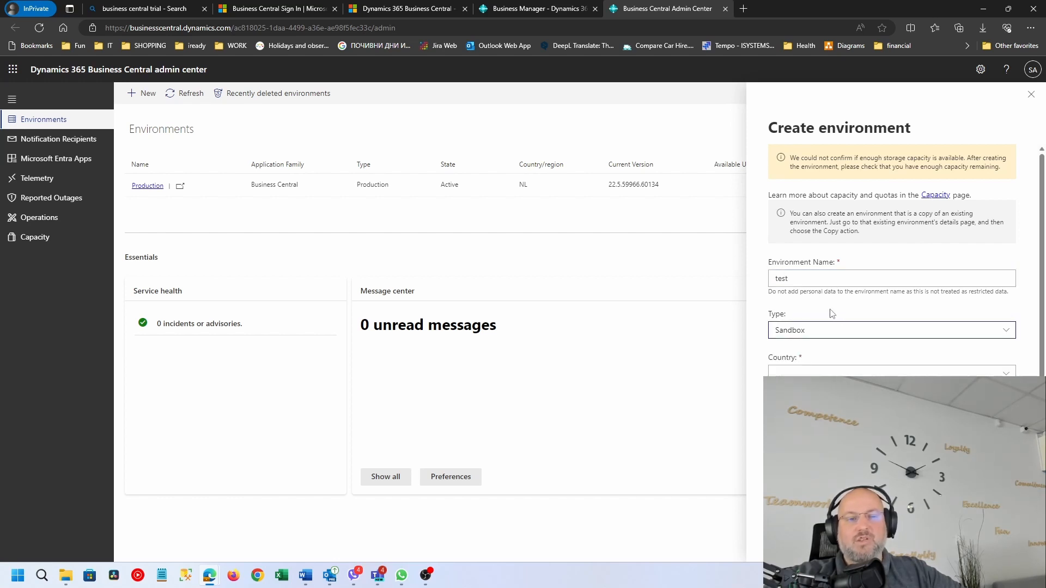
click(812, 371)
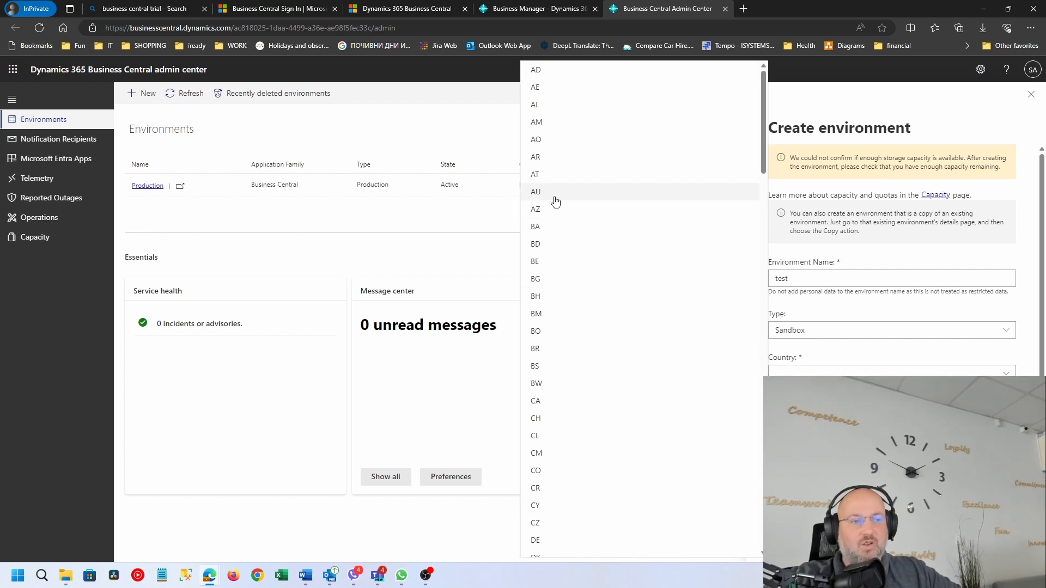
scroll(632, 314, down, 3)
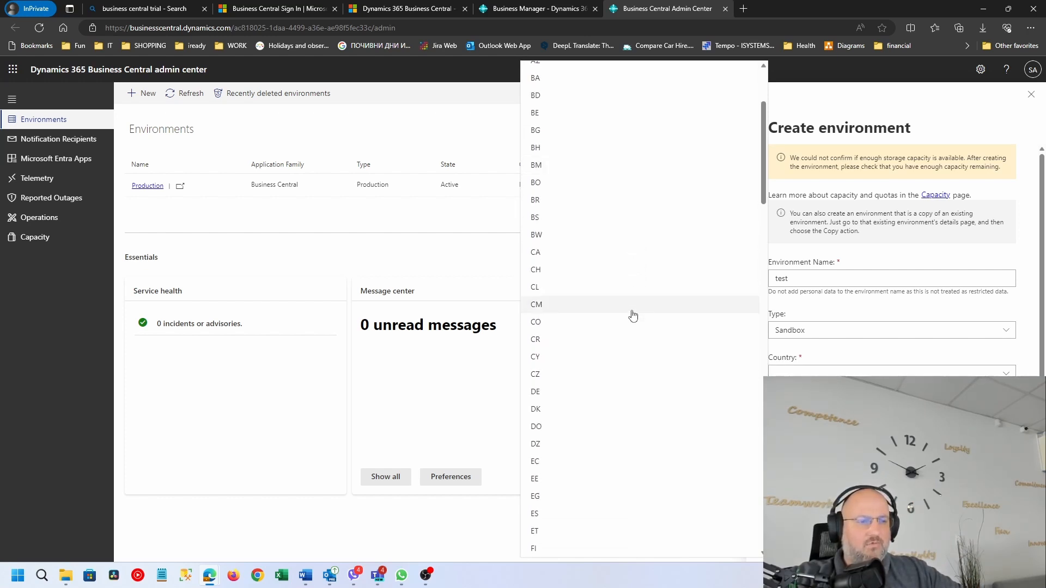
scroll(632, 314, down, 3)
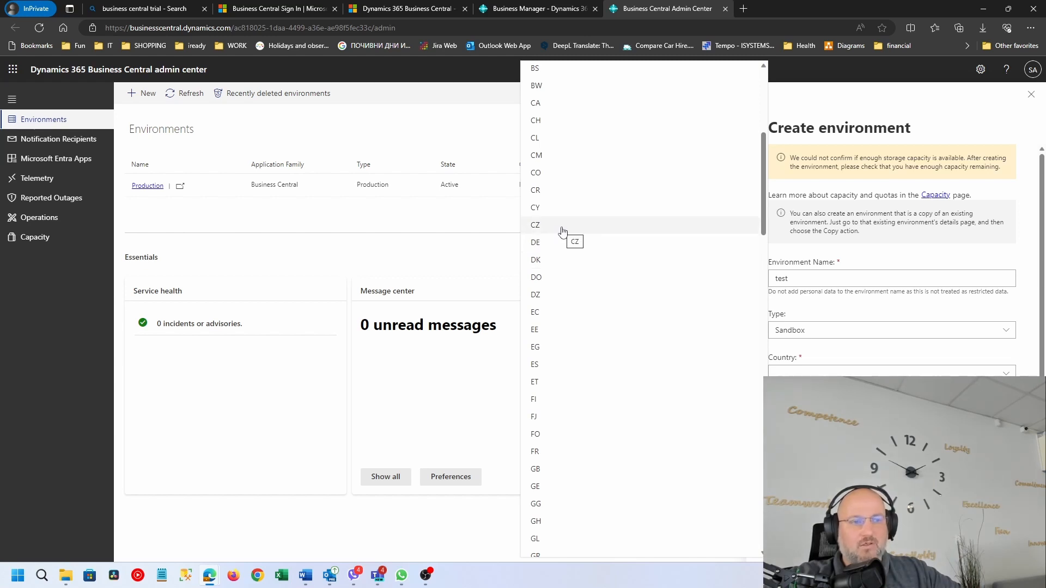
scroll(621, 327, down, 15)
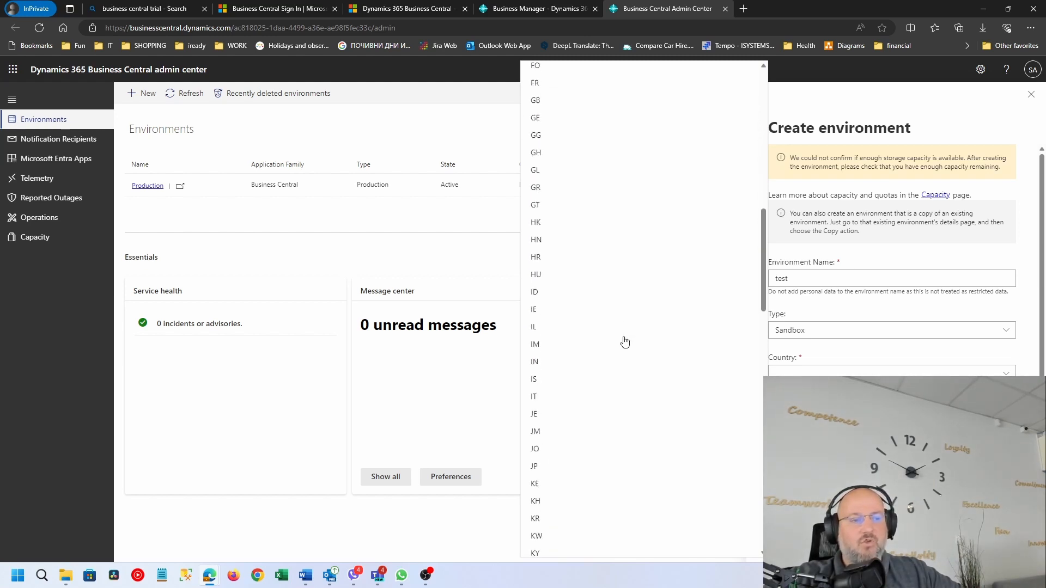
scroll(624, 341, down, 15)
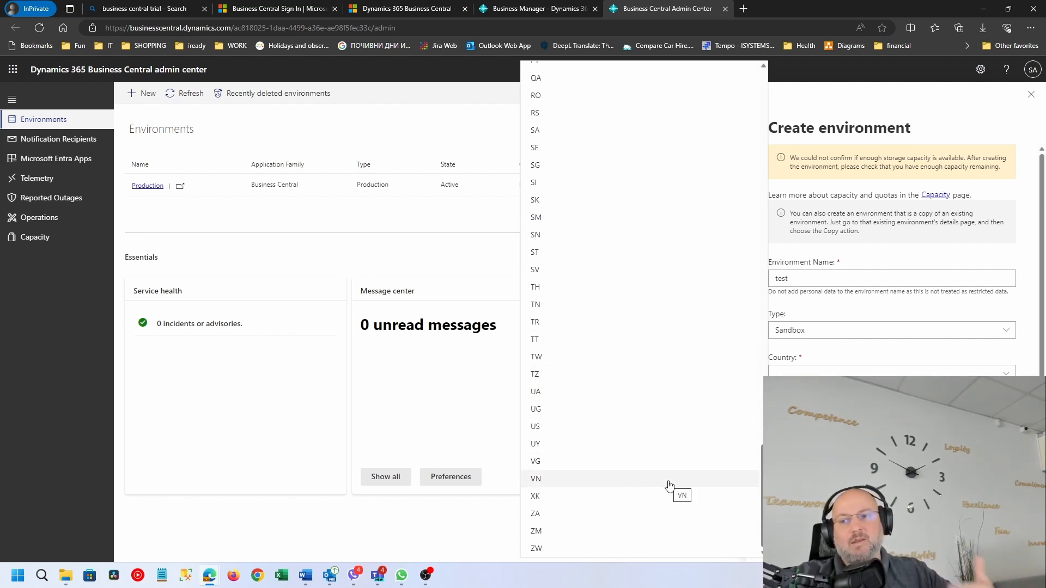
scroll(669, 485, up, 15)
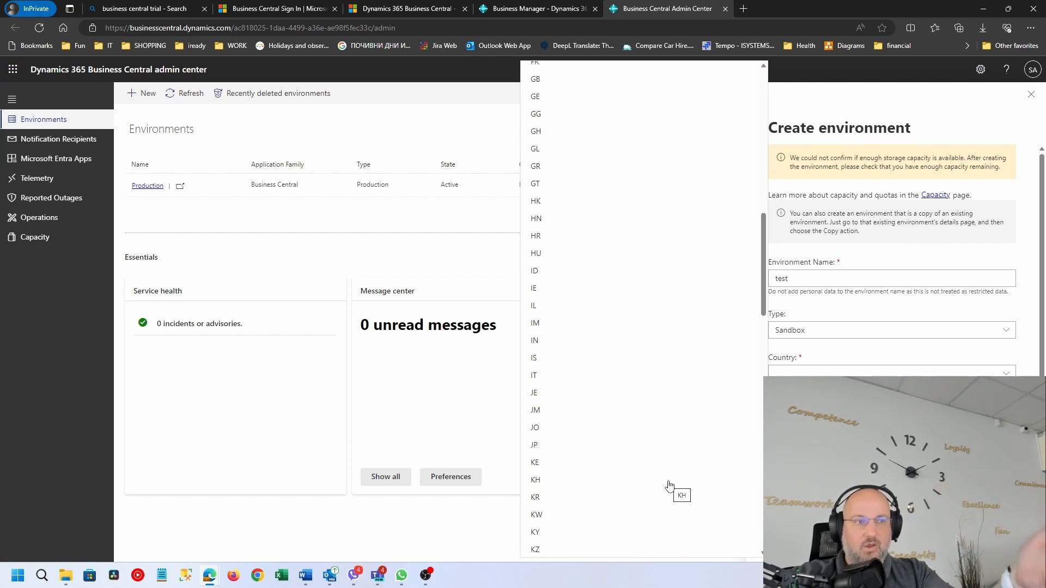
scroll(669, 485, up, 10)
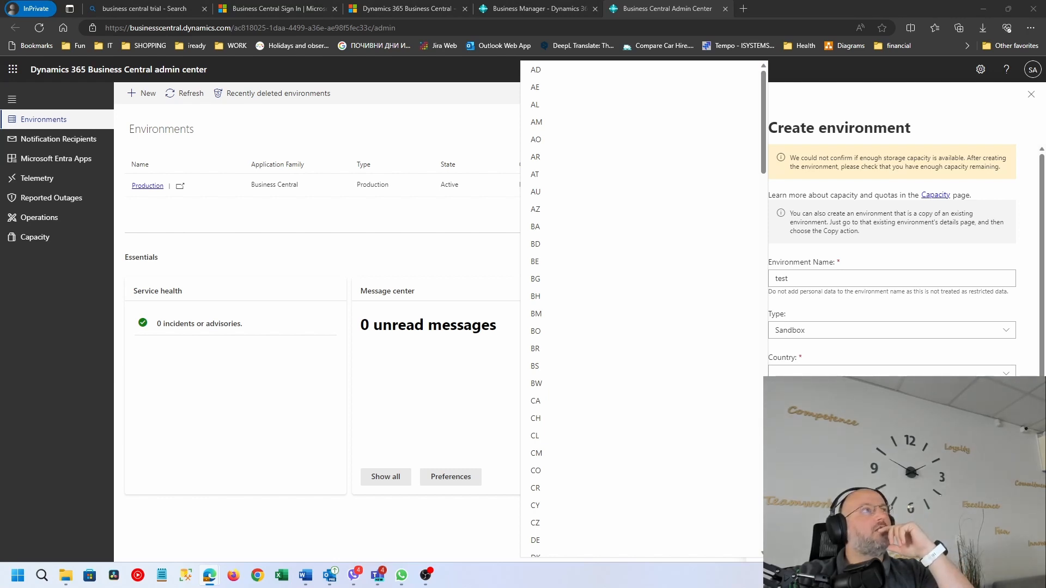
- Switch to the Microsoft 365 admin center window, view the organization's products and shrink the window back over the environment form
drag(646, 587, 648, 228)
double_click(639, 220)
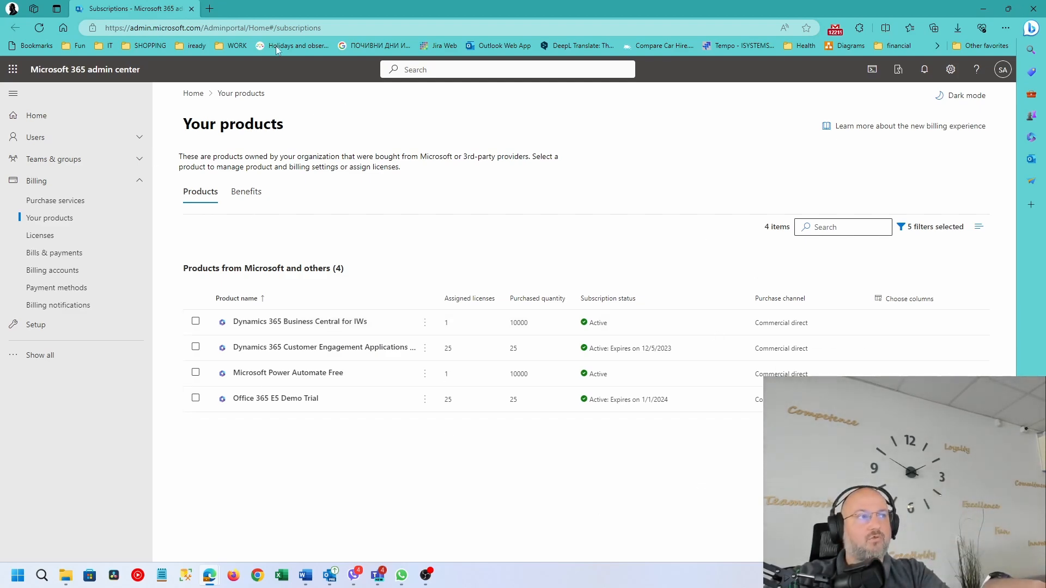
drag(585, 12, 561, 275)
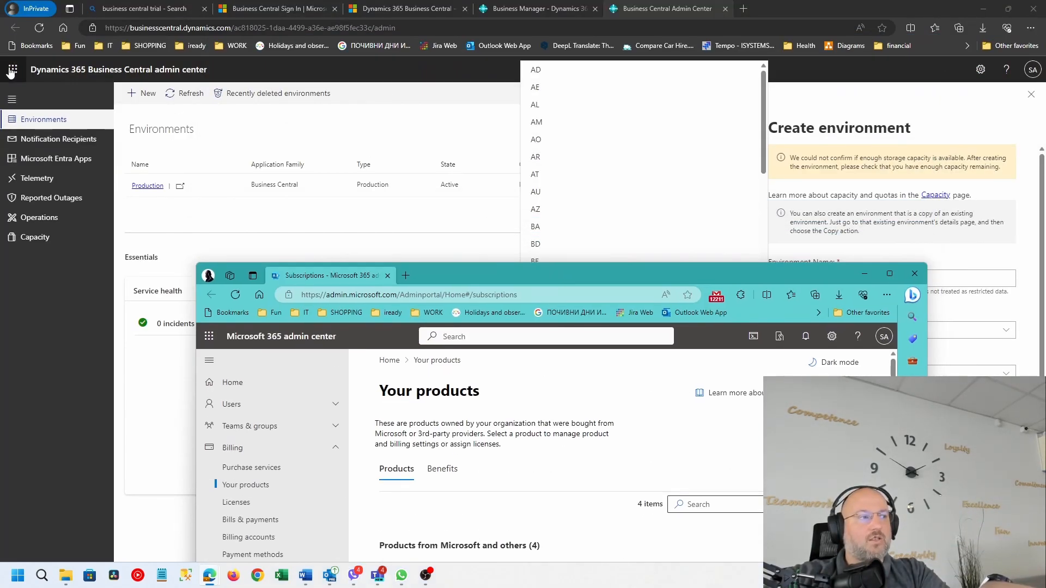
- Check the Microsoft 365 apps list for the Admin app and compare it with the Admin Center link in the Business Central settings
click(12, 69)
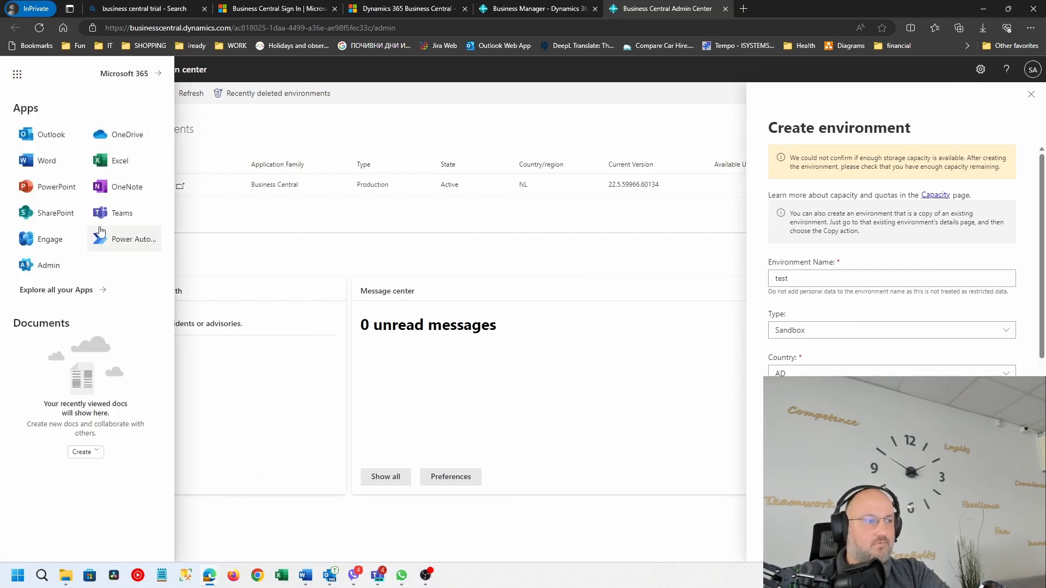
click(454, 400)
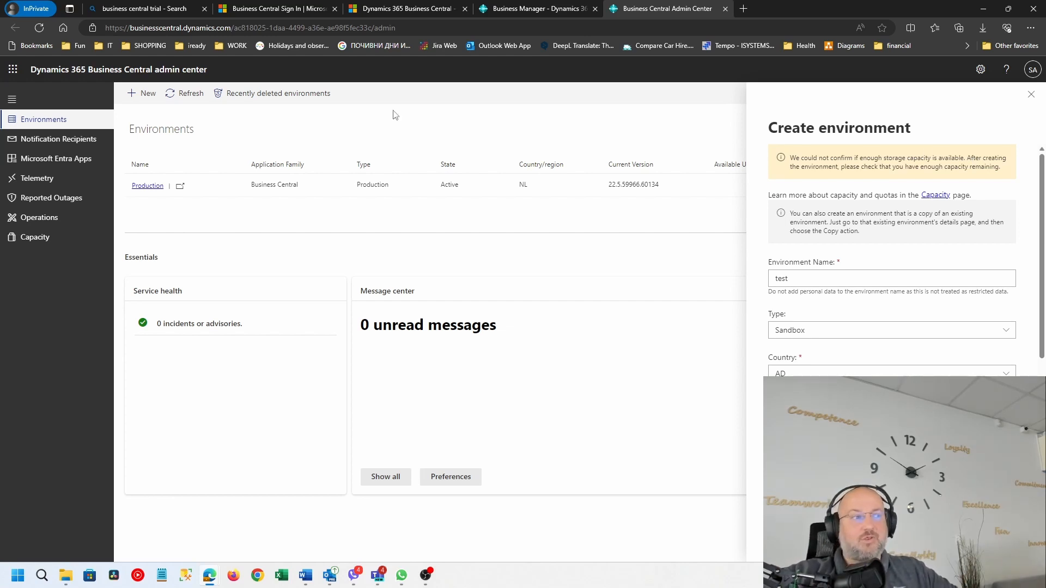
click(12, 69)
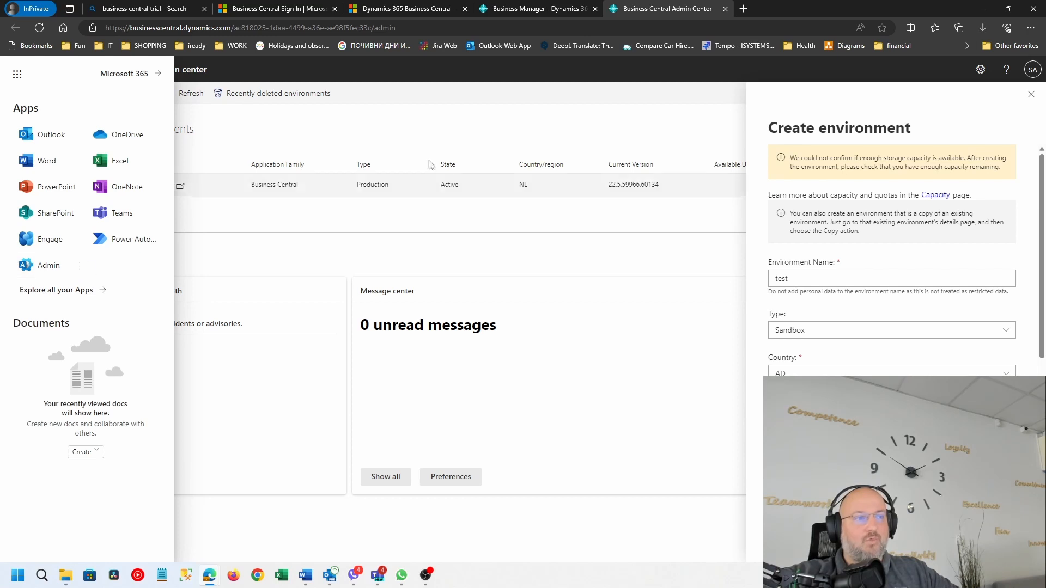
click(486, 111)
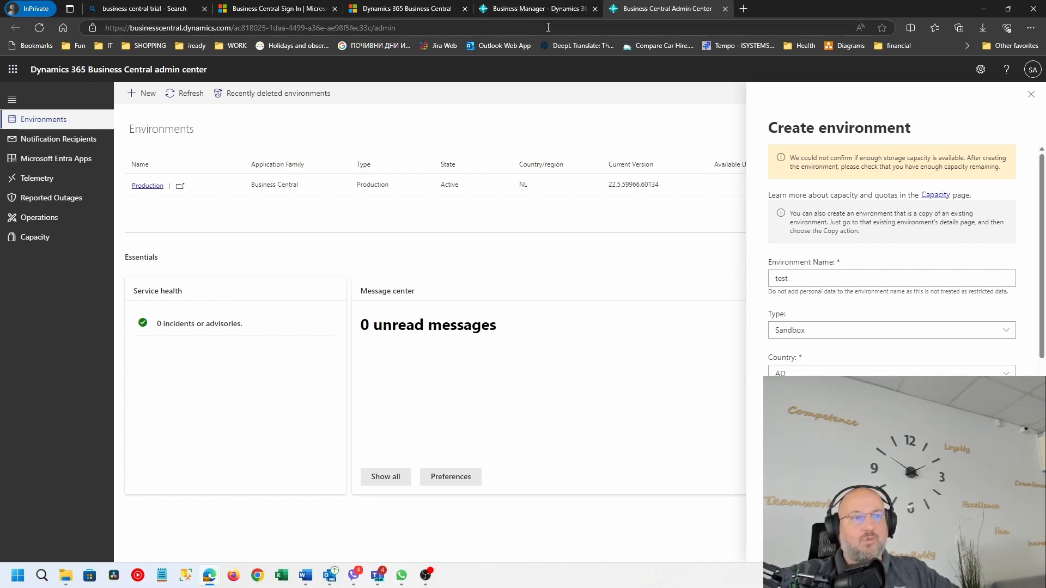
click(545, 9)
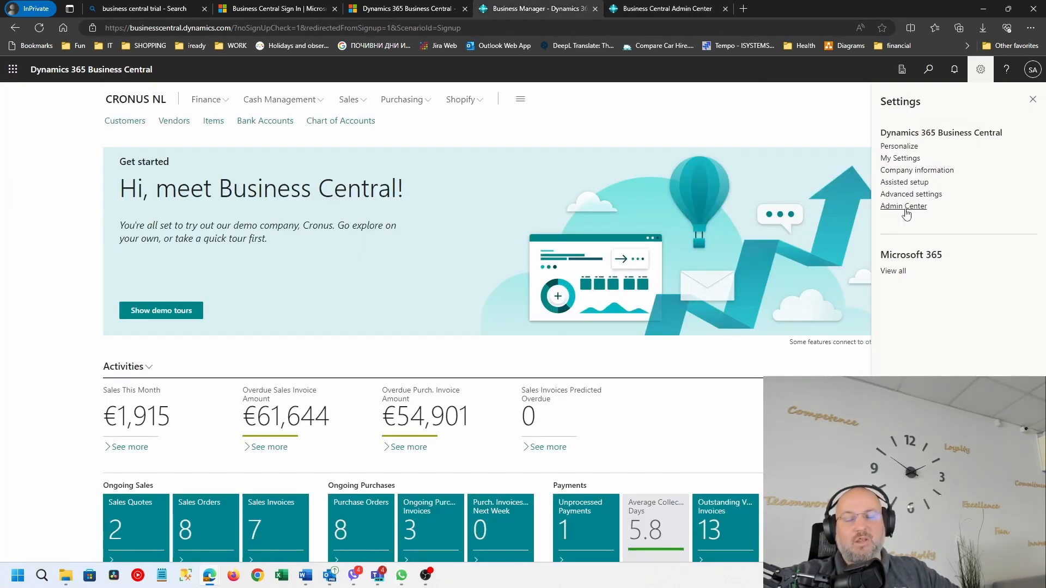
click(663, 9)
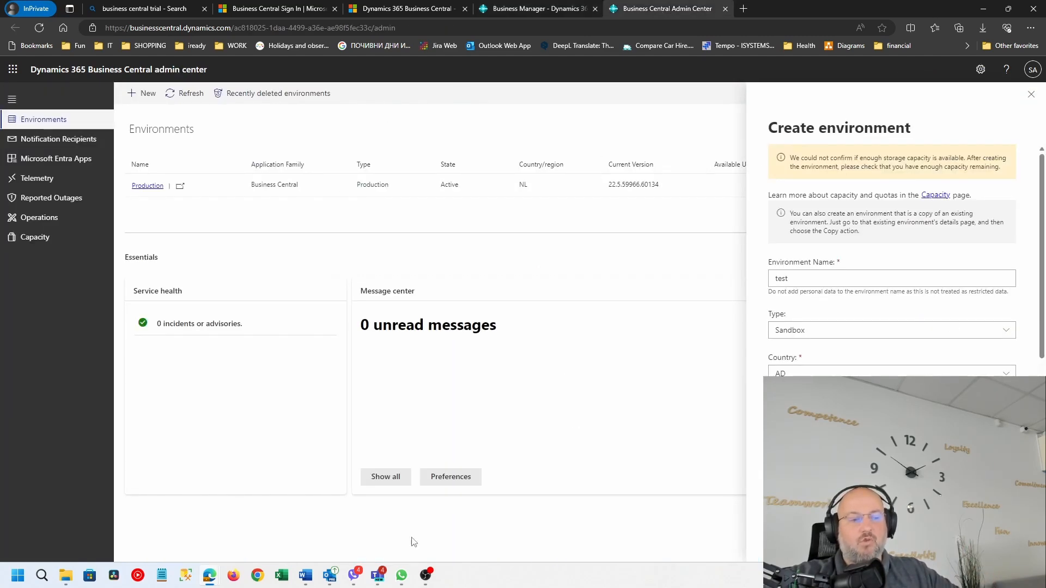
- Switch to the Microsoft 365 admin center and open the subscription details of Dynamics 365 Business Central for IWs
mouse_move(205, 580)
click(338, 517)
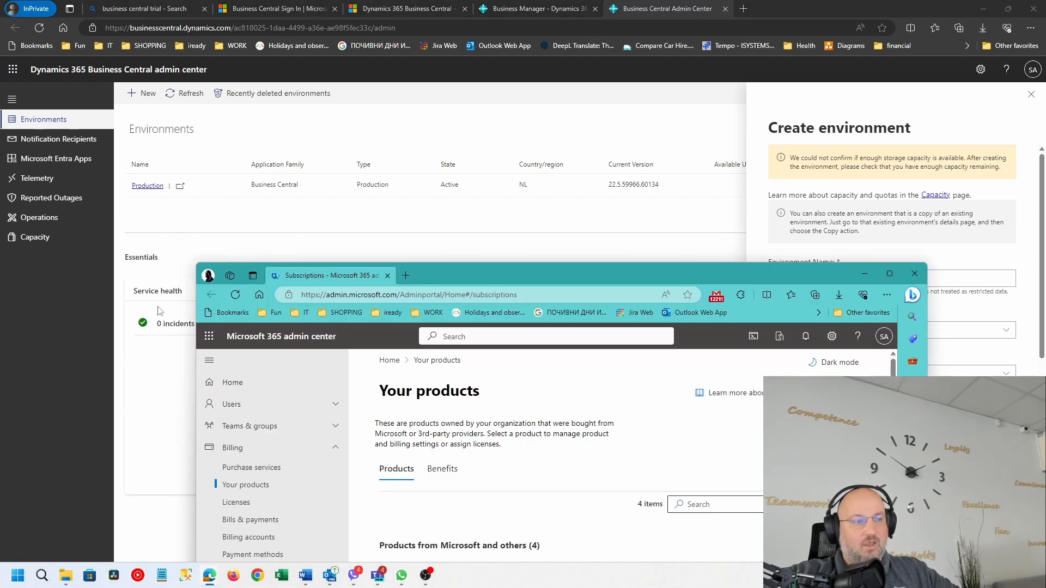
double_click(460, 273)
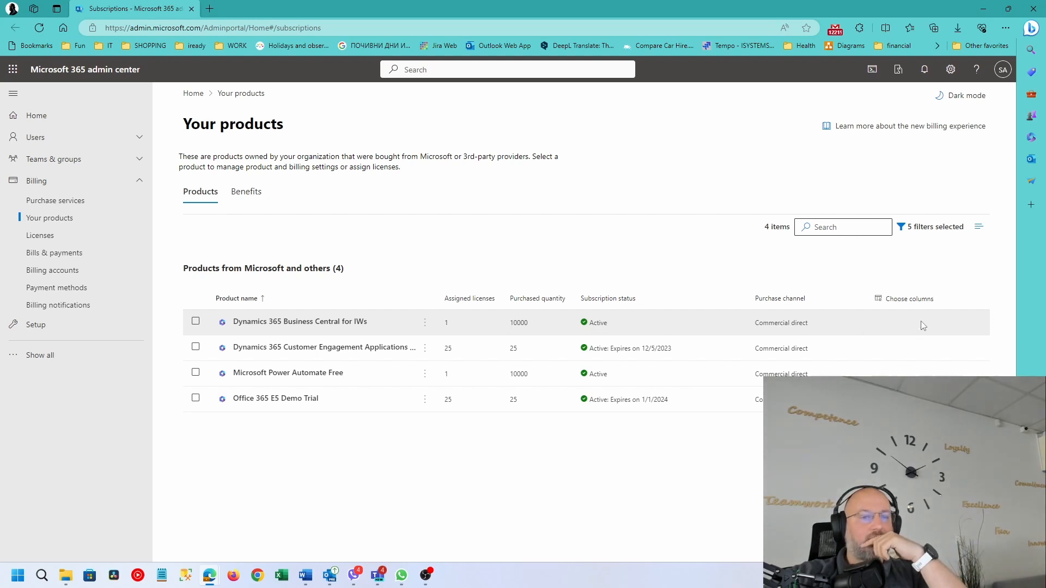
click(739, 324)
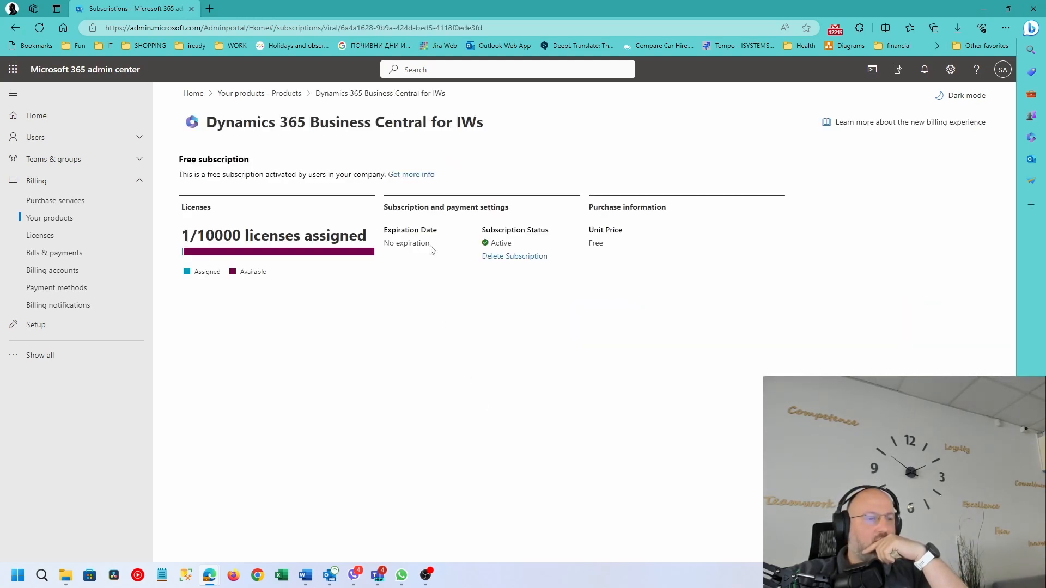
- Check the expiration date of the Business Central for IWs subscription and switch back to the Business Central admin center window
drag(431, 249, 389, 244)
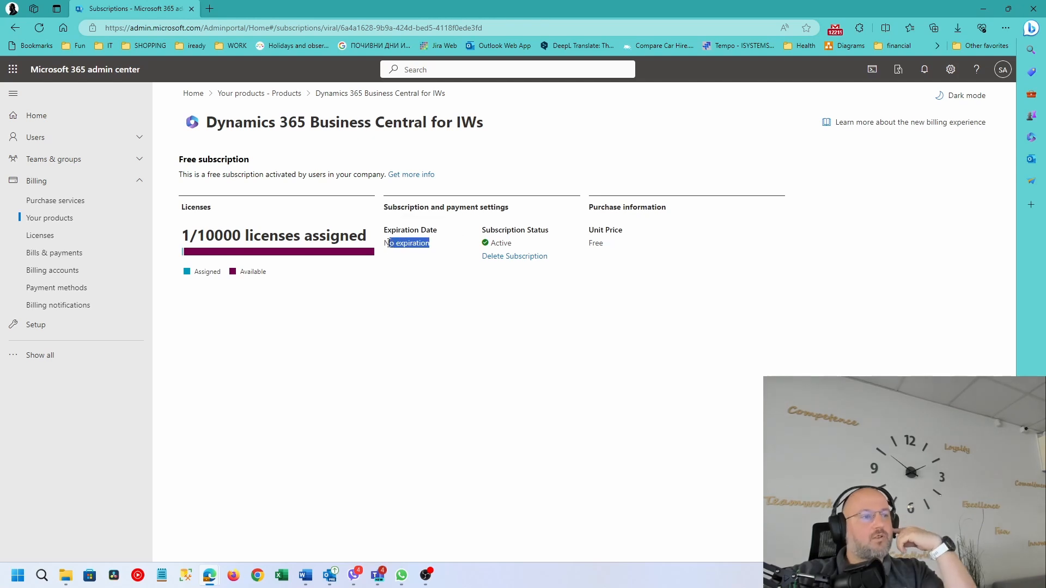
click(472, 367)
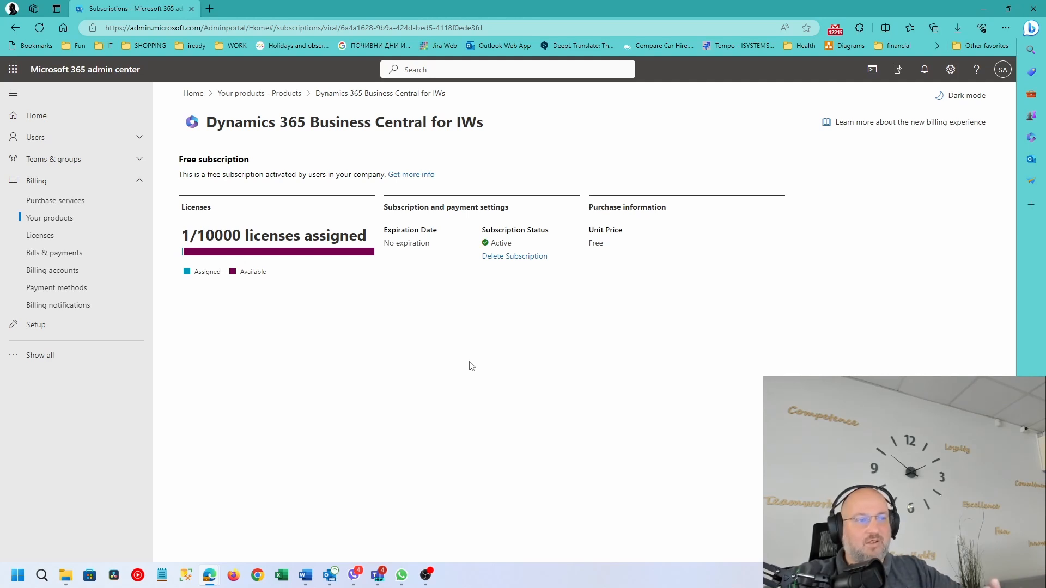
mouse_move(205, 572)
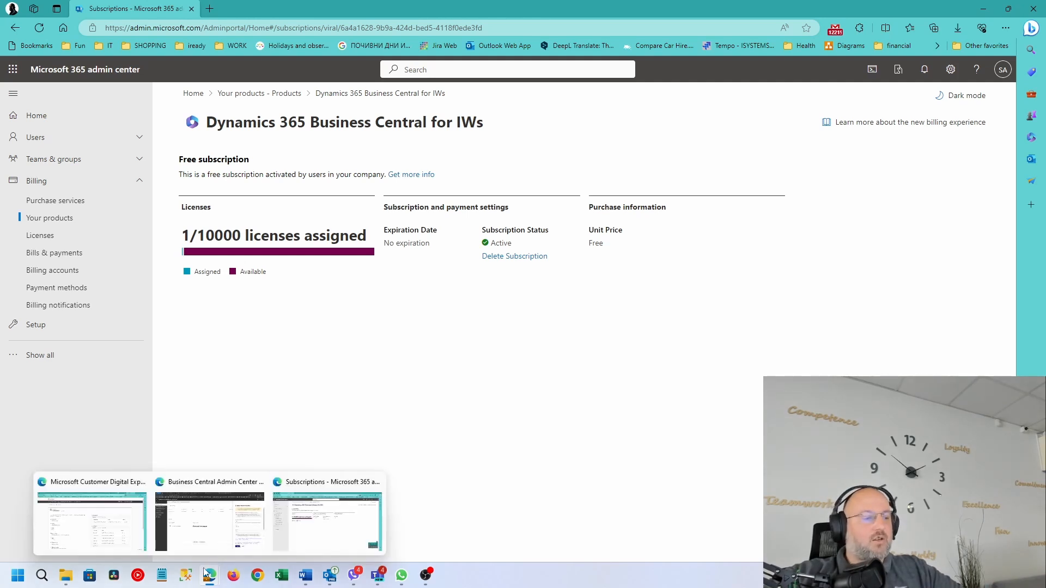
click(208, 523)
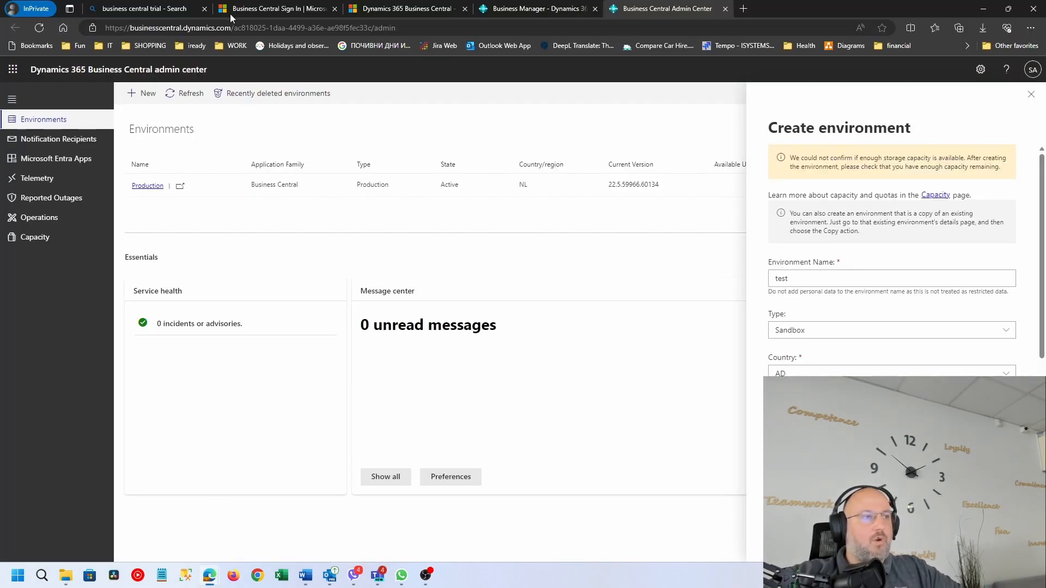
- Open the Microsoft Learn article on signing up for a free Business Central trial from the search results and read the 30-day trial terms
click(377, 9)
click(281, 9)
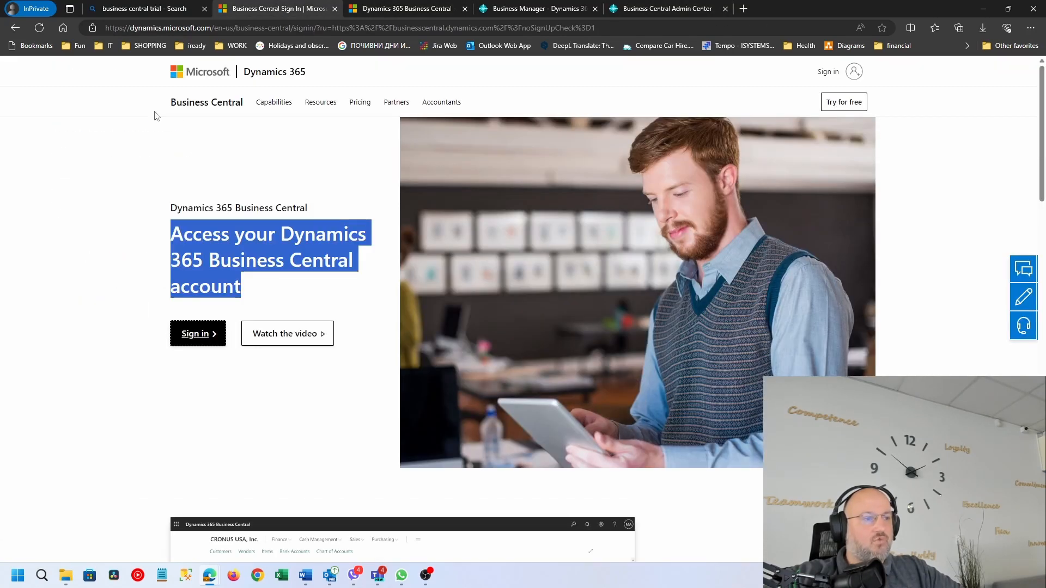
click(163, 9)
click(372, 188)
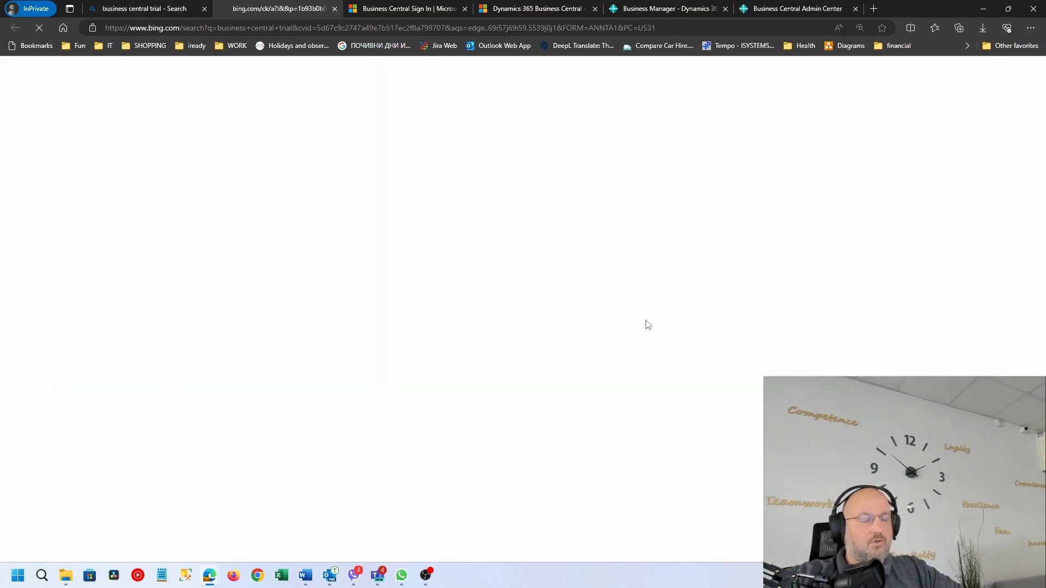
scroll(630, 351, down, 4)
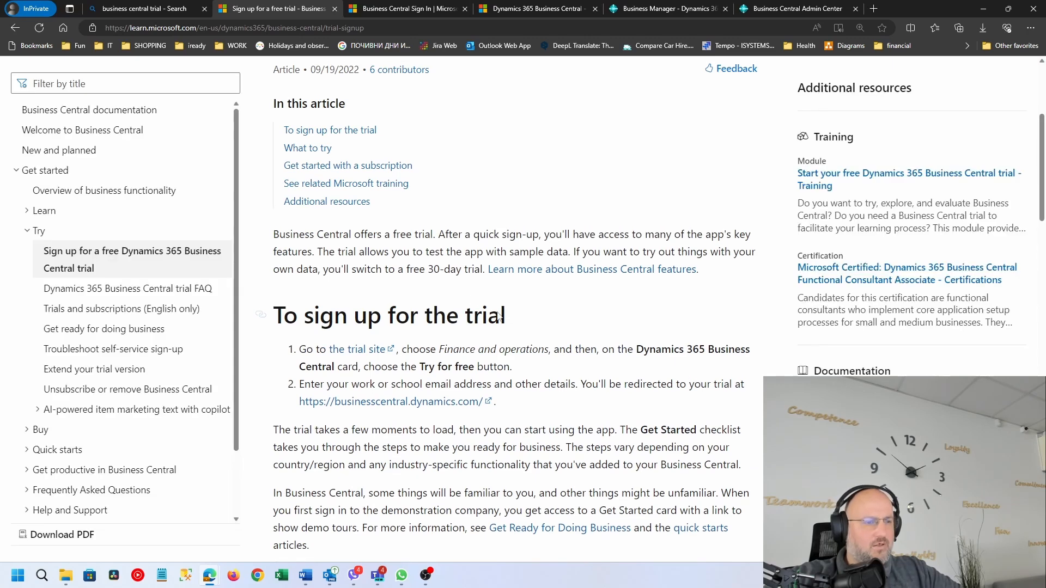
drag(428, 270, 474, 269)
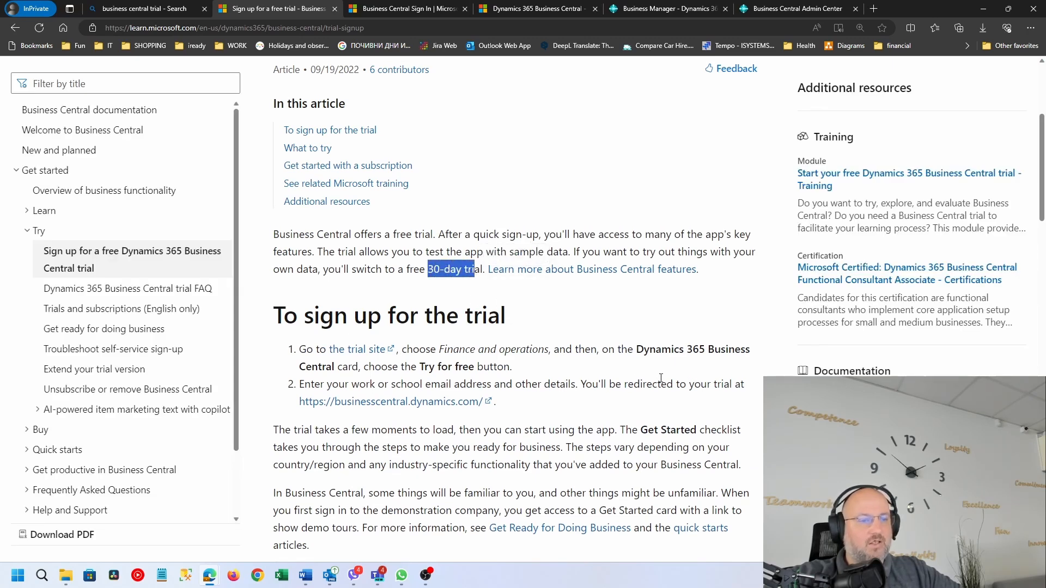
scroll(661, 378, down, 3)
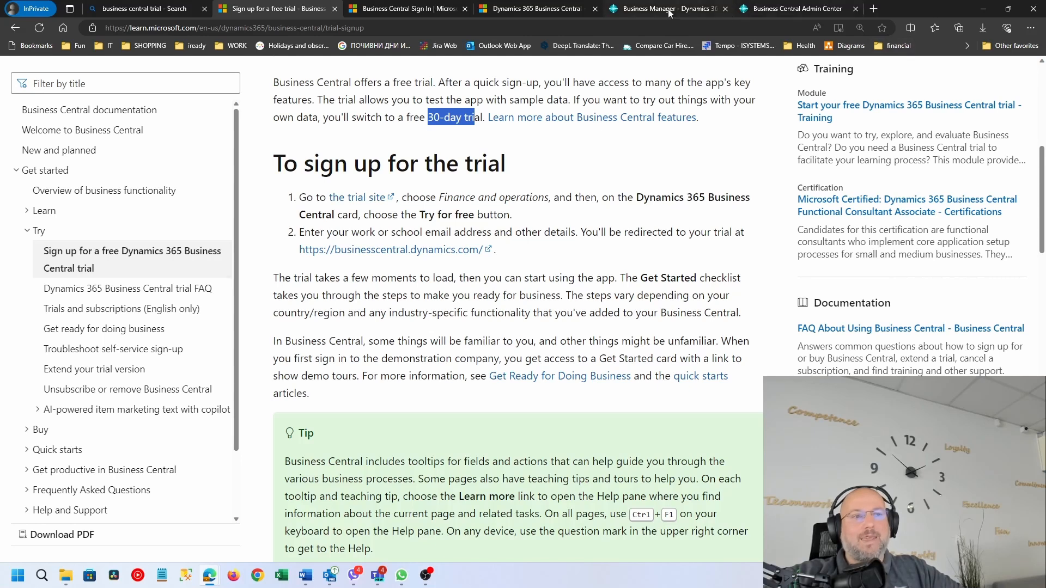
- Return to the Create environment form, look through the country codes and set the new environment's country to GB
click(623, 14)
click(811, 9)
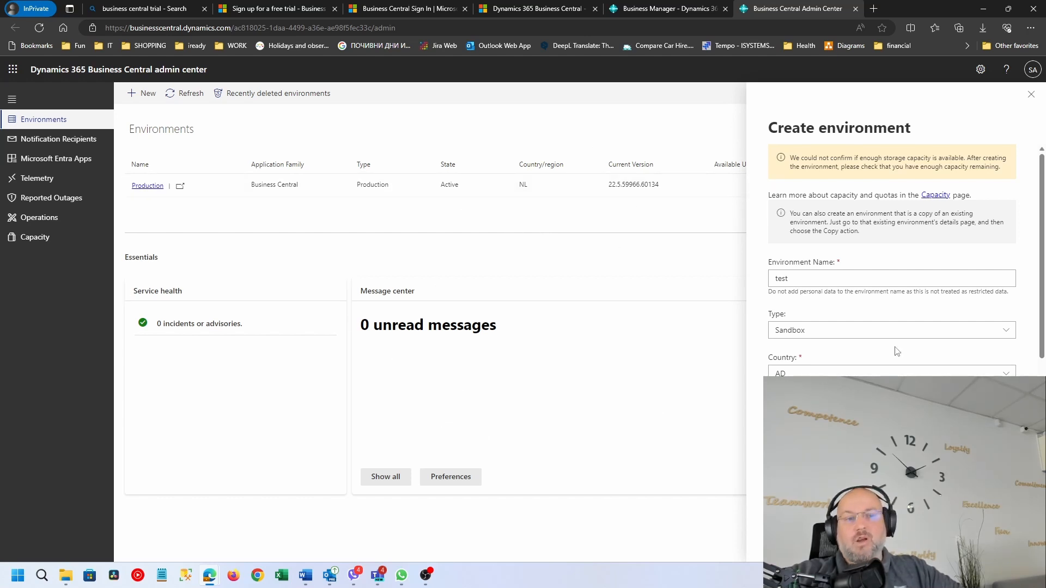
click(896, 372)
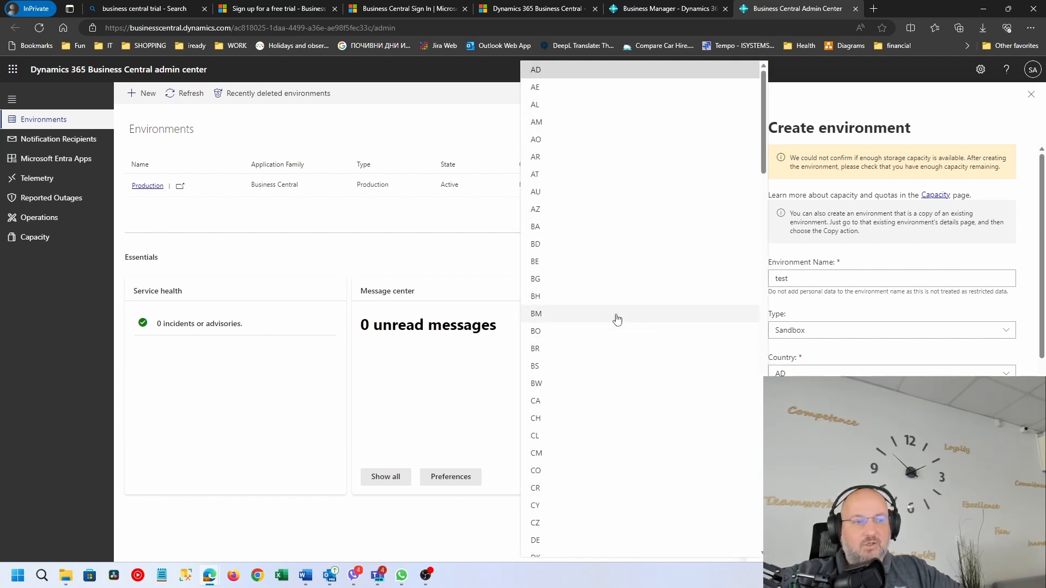
scroll(626, 436, down, 3)
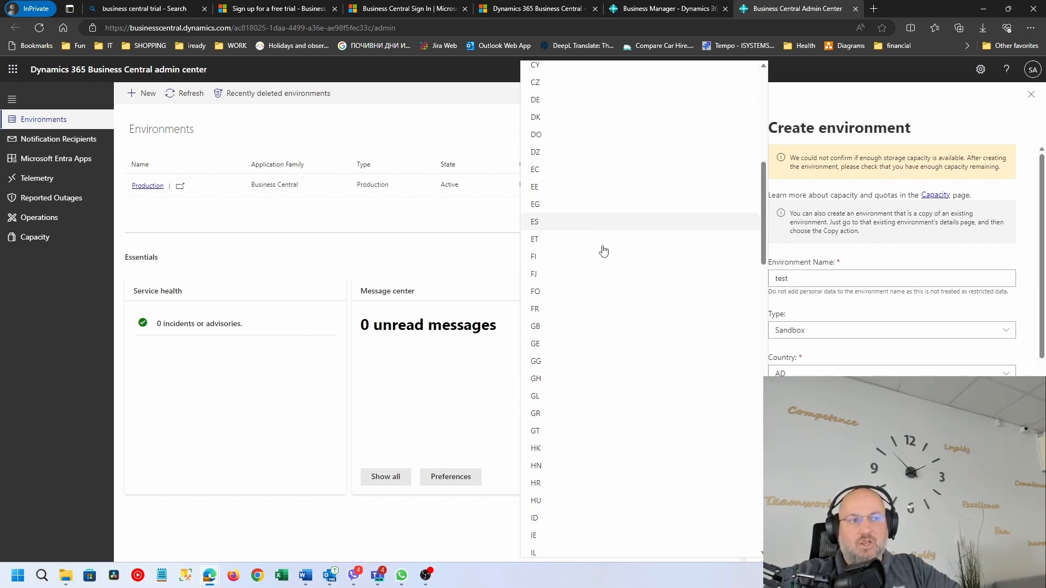
scroll(594, 163, up, 5)
scroll(596, 191, down, 9)
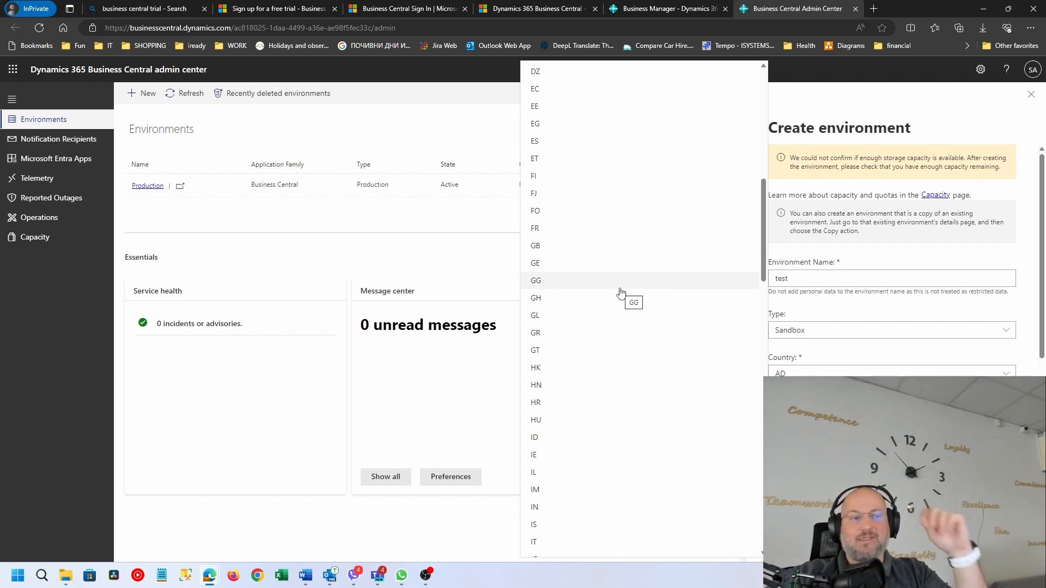
scroll(621, 292, up, 10)
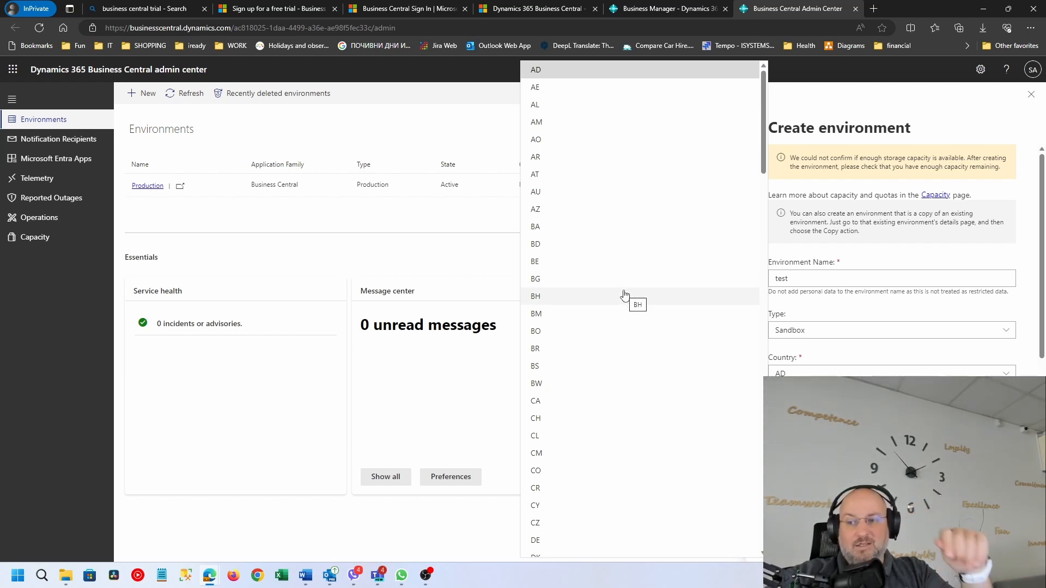
scroll(636, 311, down, 6)
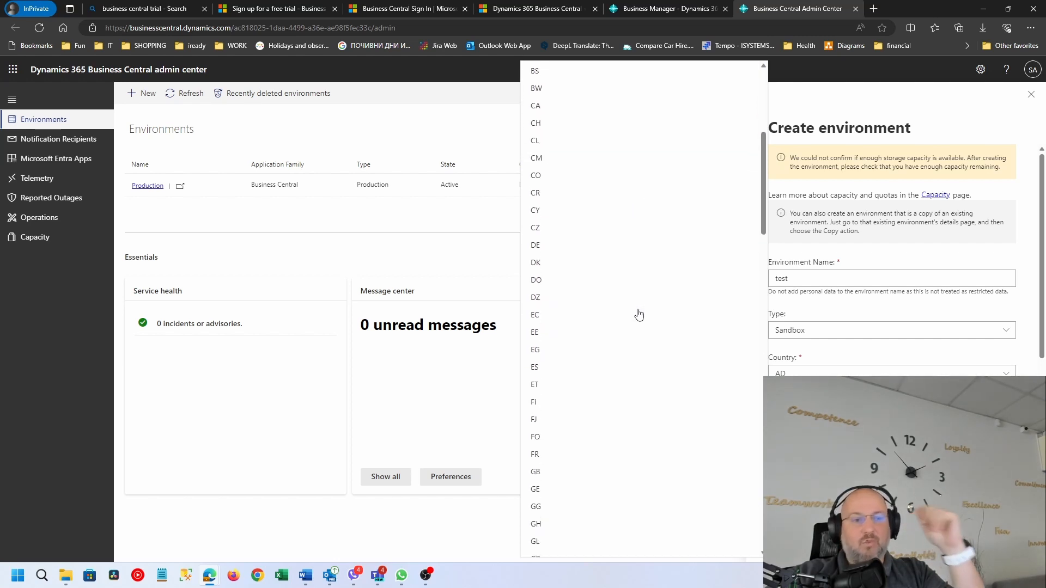
scroll(638, 314, down, 3)
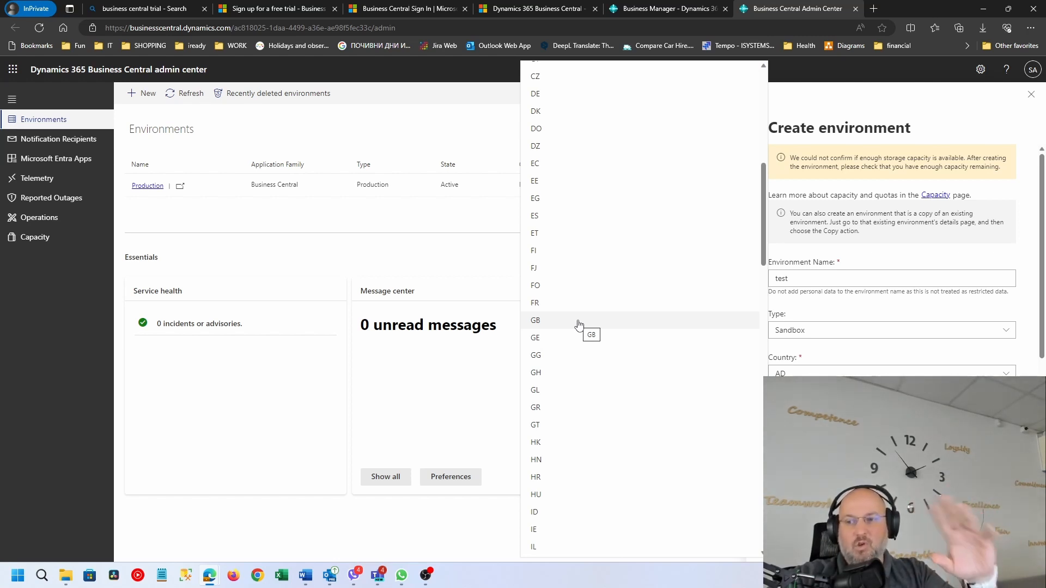
scroll(578, 325, down, 20)
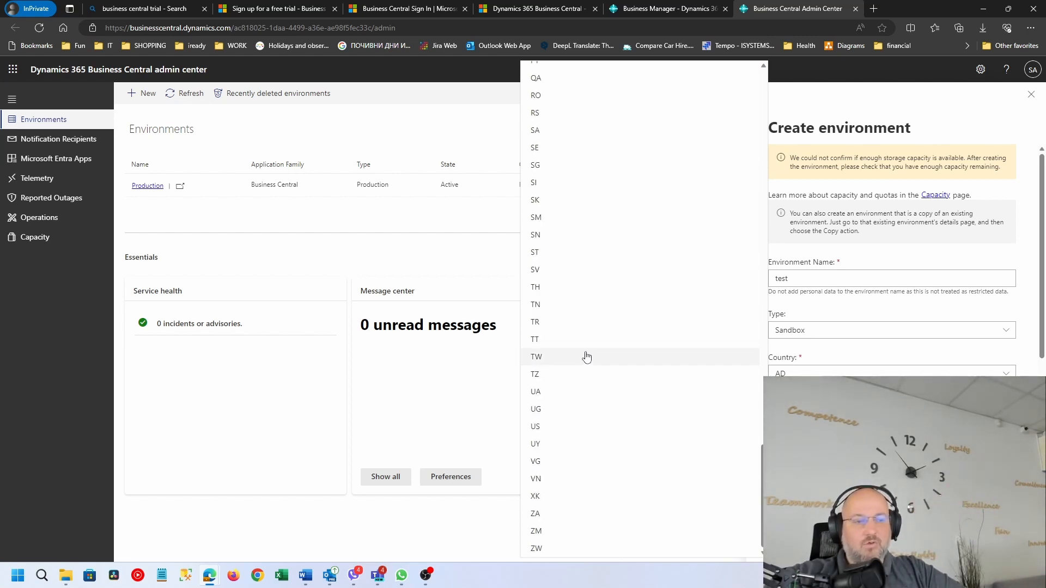
scroll(605, 164, up, 4)
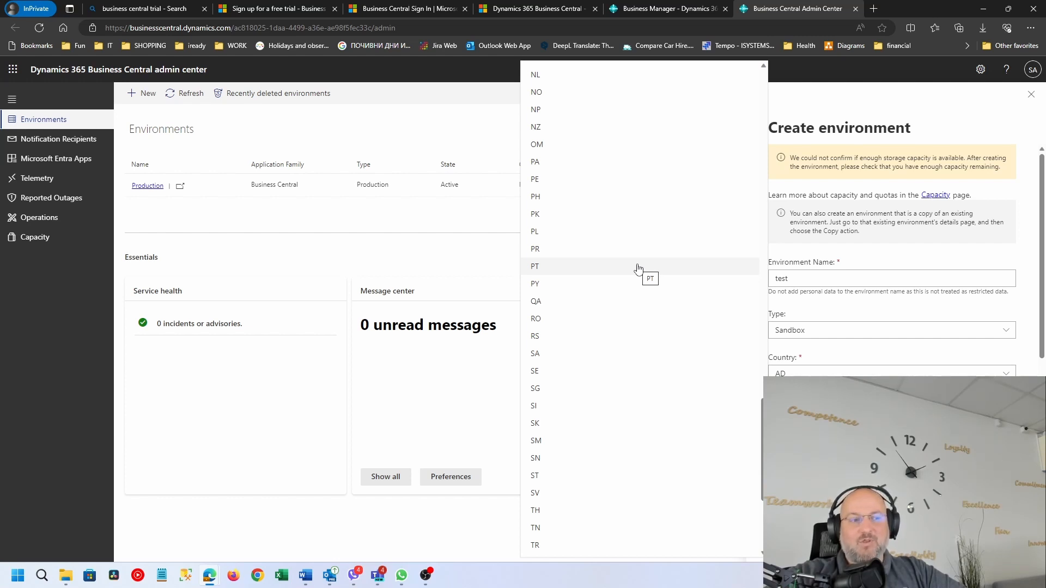
scroll(637, 265, up, 5)
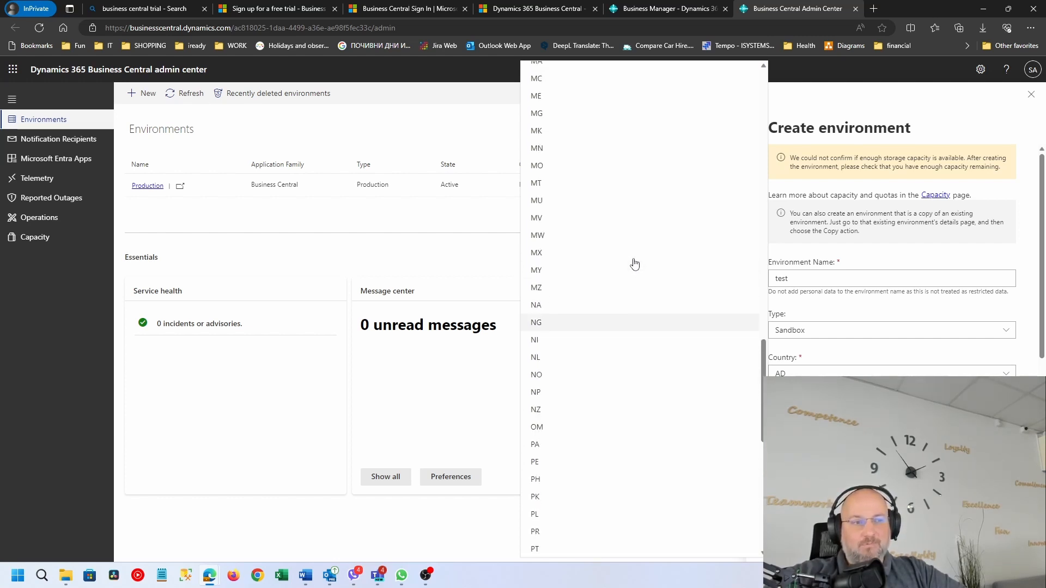
scroll(635, 264, up, 3)
scroll(635, 265, up, 7)
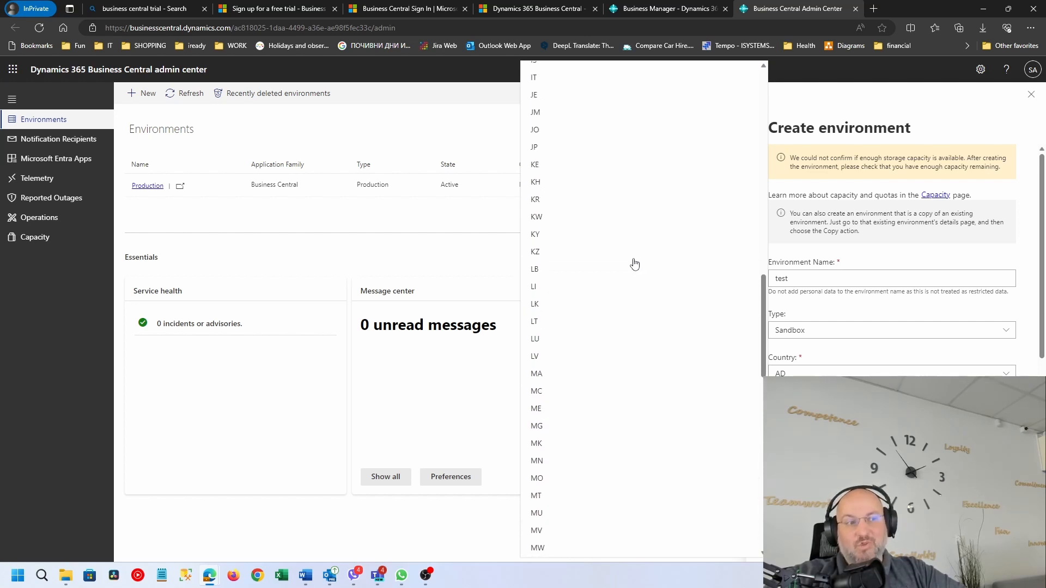
scroll(635, 261, up, 6)
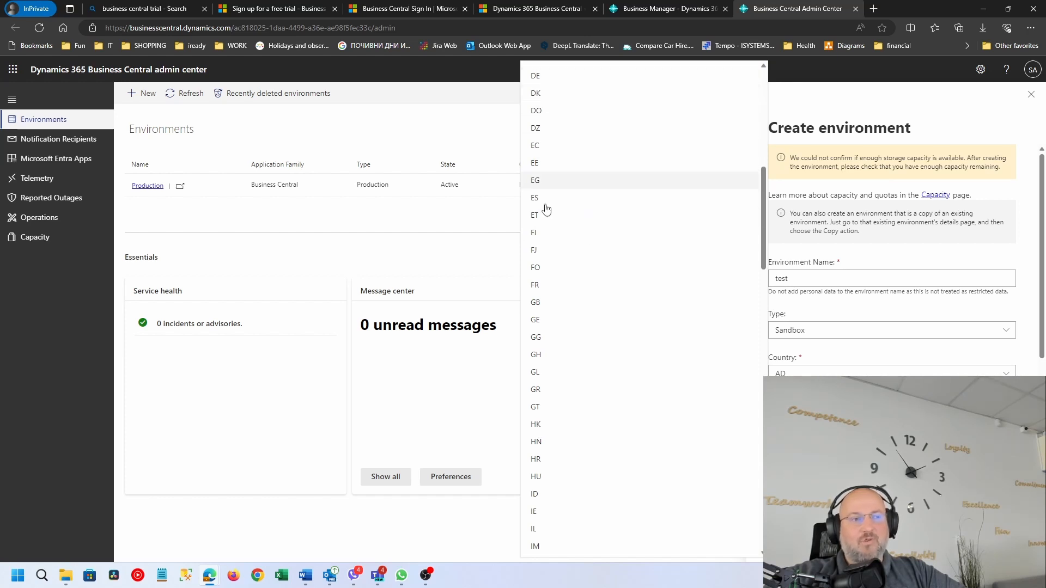
click(577, 303)
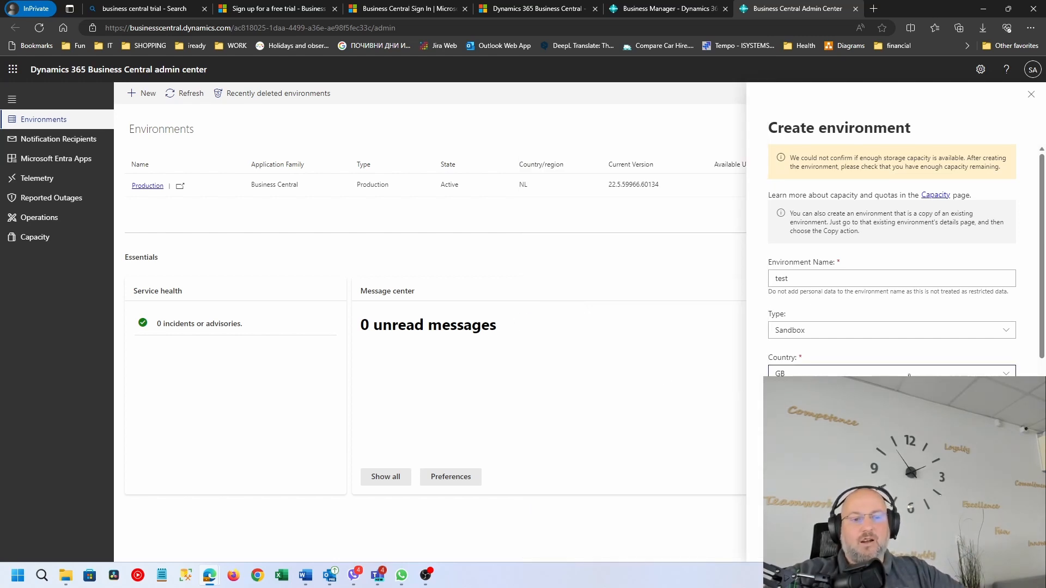
- Recheck the country selection, create the test sandbox environment and refresh the environments list
scroll(891, 338, down, 2)
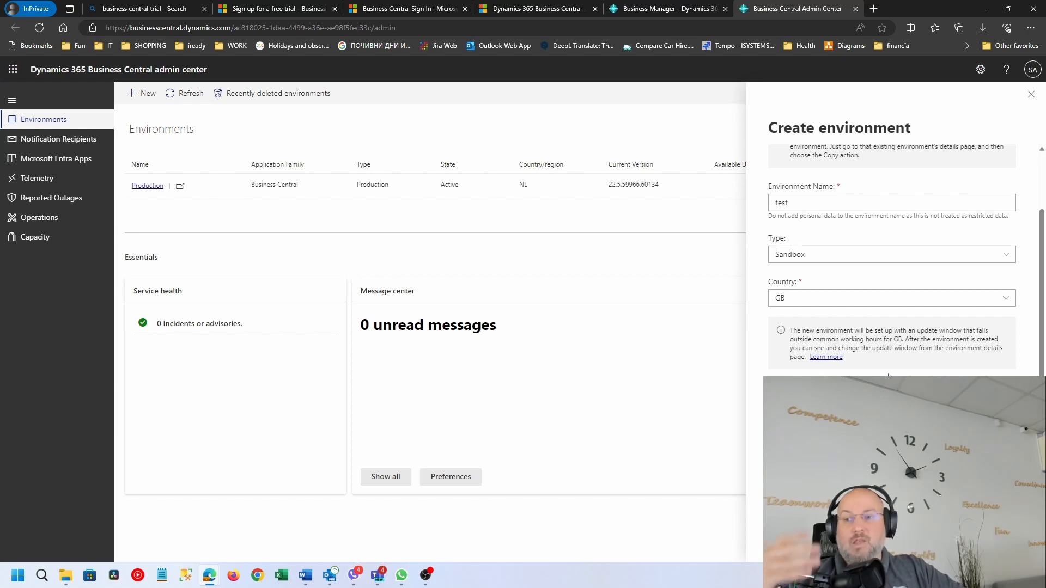
scroll(888, 359, up, 1)
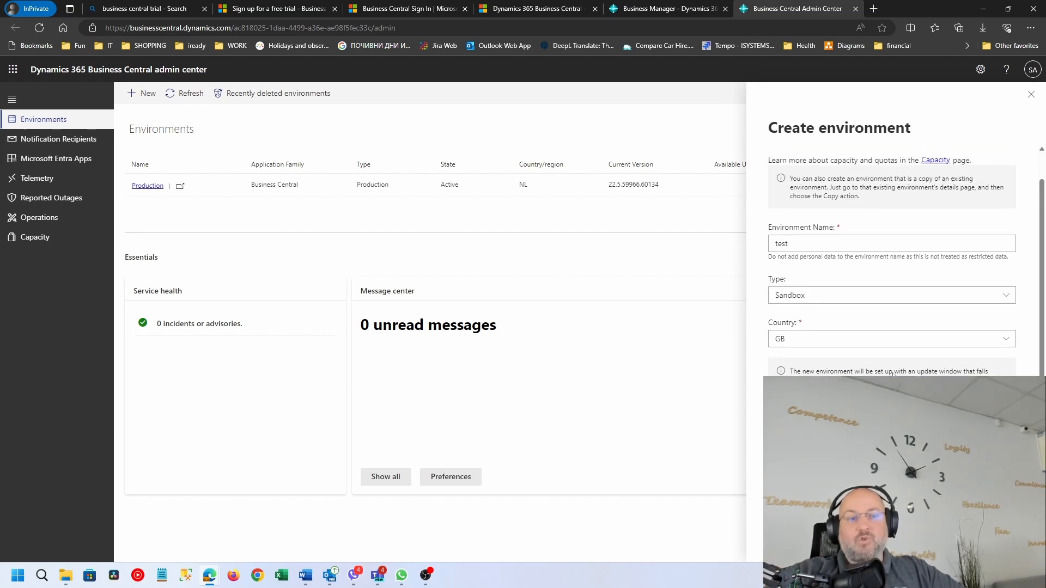
click(833, 342)
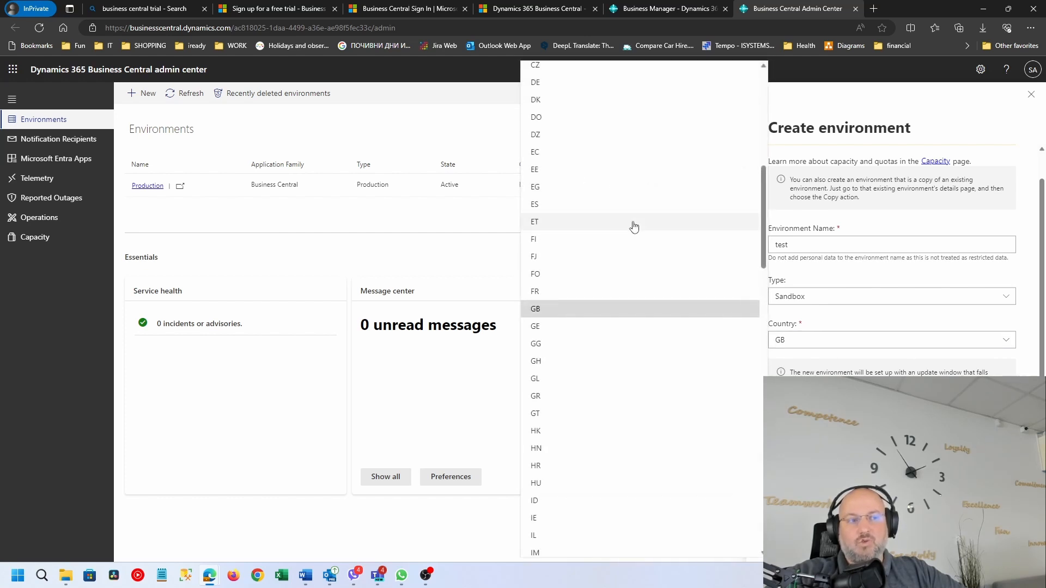
scroll(885, 373, down, 1)
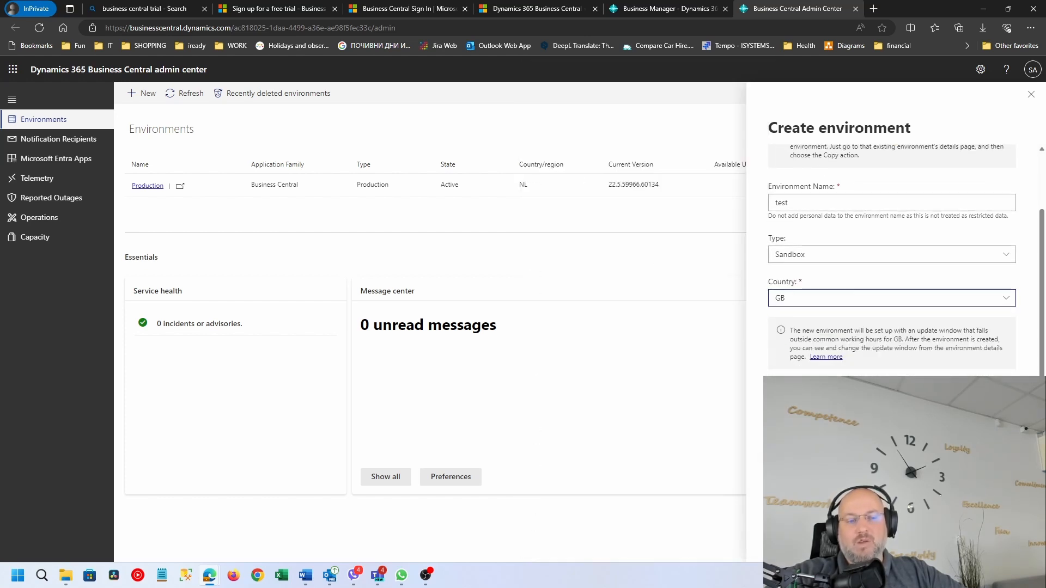
click(790, 544)
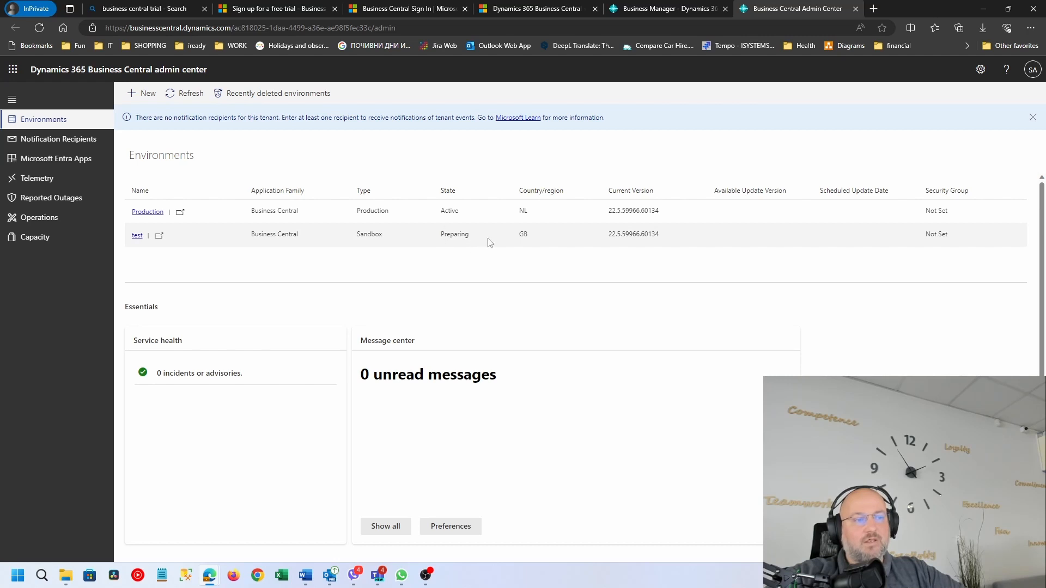
click(175, 96)
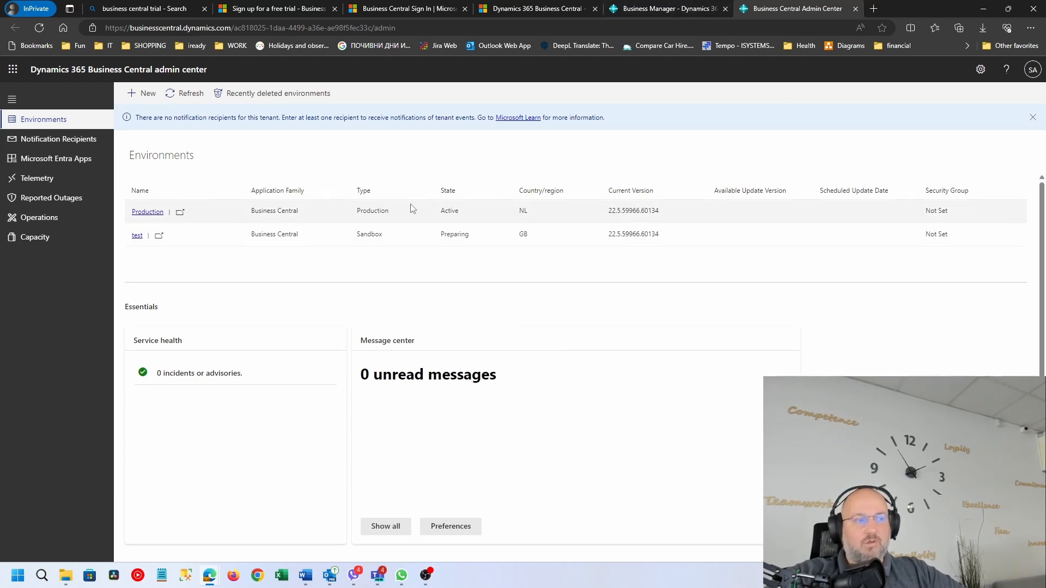
- Return to the CRONUS NL home page in Business Central, close the settings and take a brief look at the Tell Me search
click(654, 9)
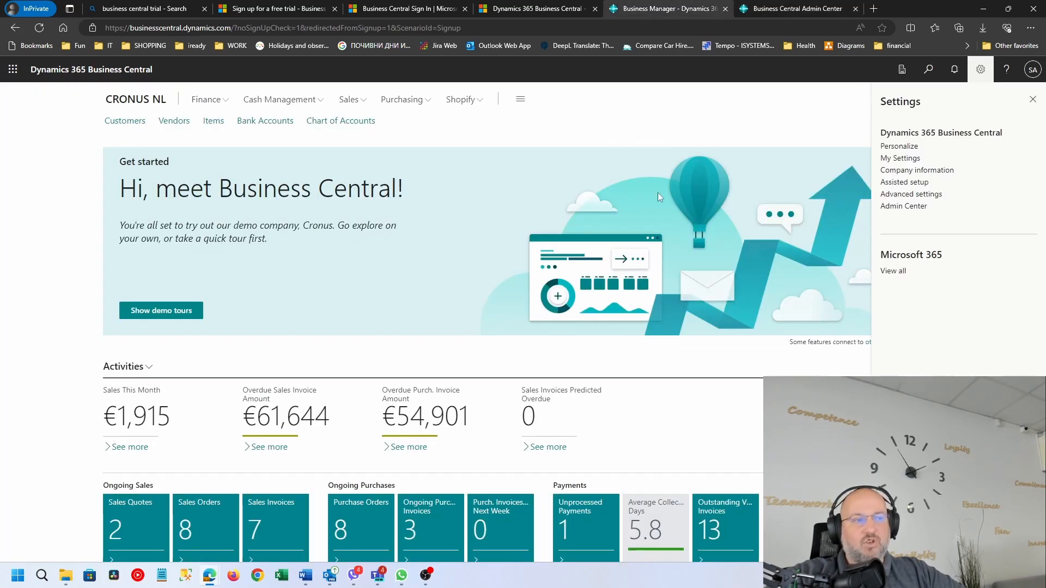
click(1032, 99)
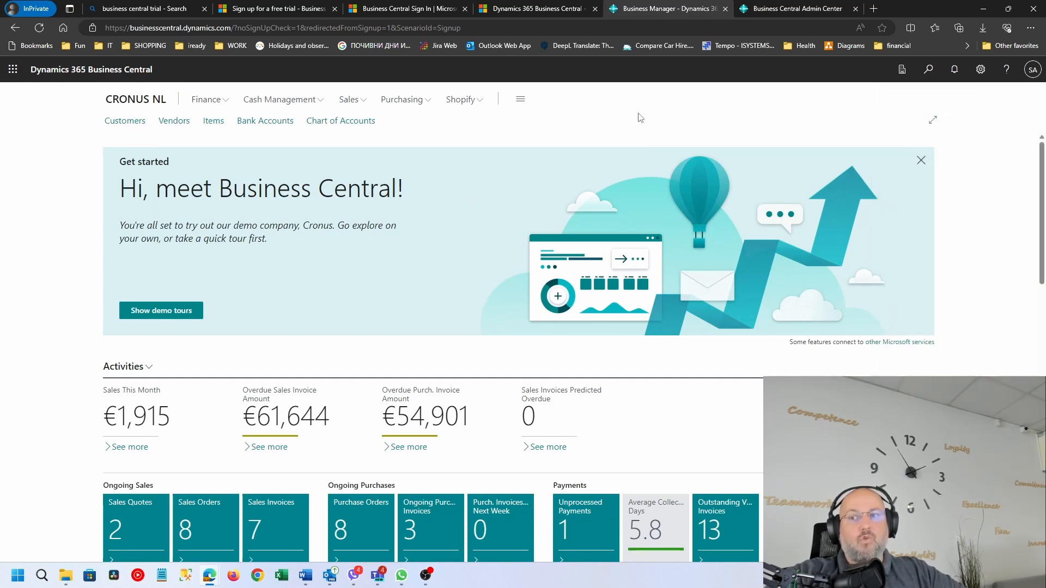
click(928, 70)
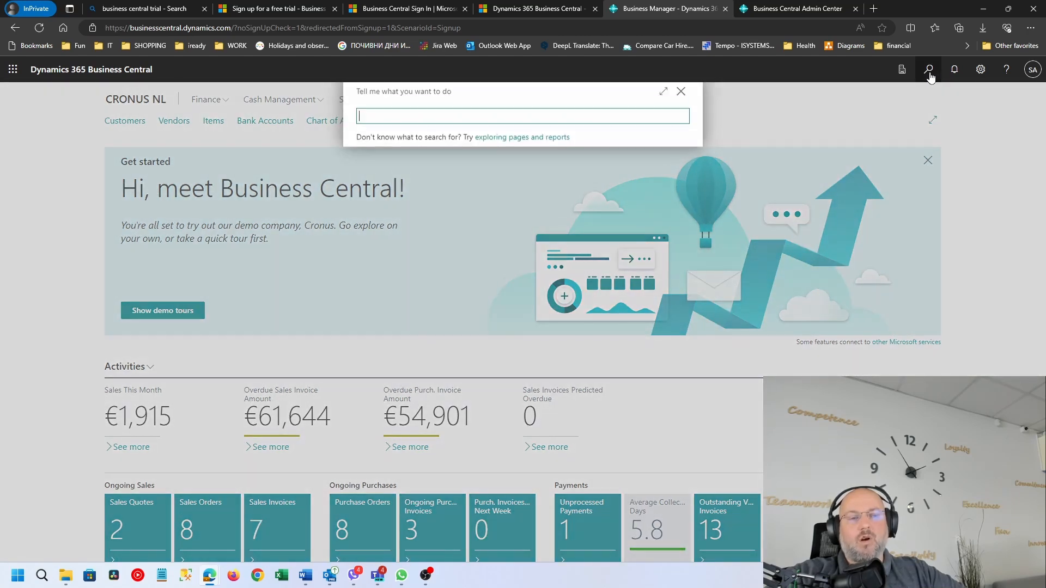
click(681, 100)
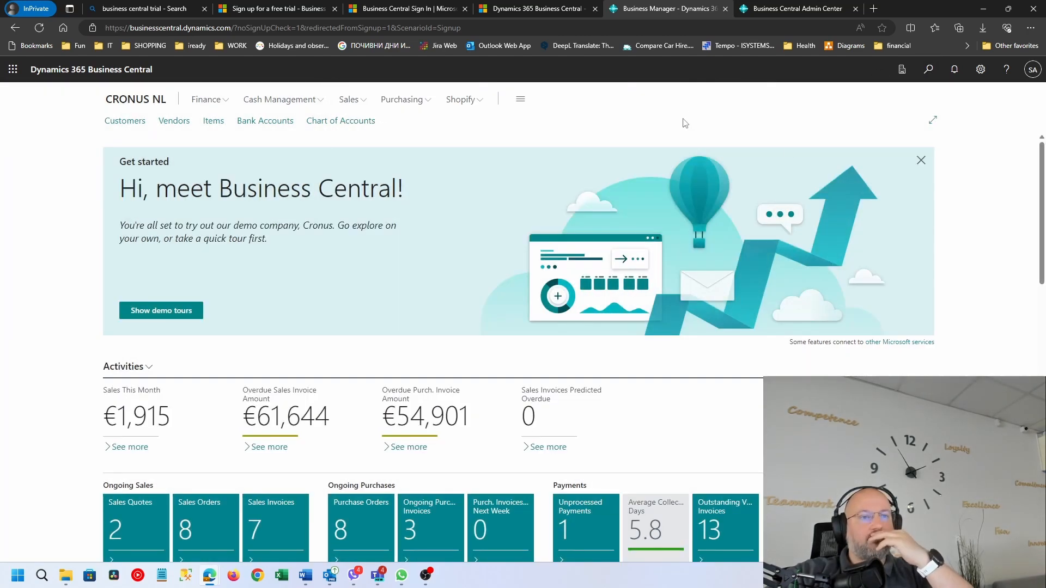
- Show the available companies and switch from CRONUS NL to My Company
click(901, 70)
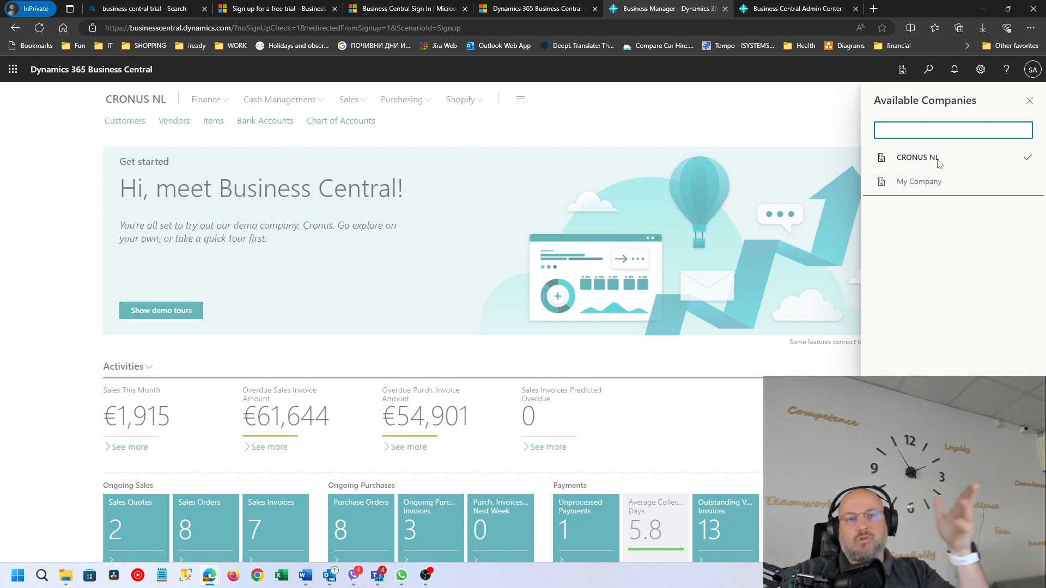
click(922, 182)
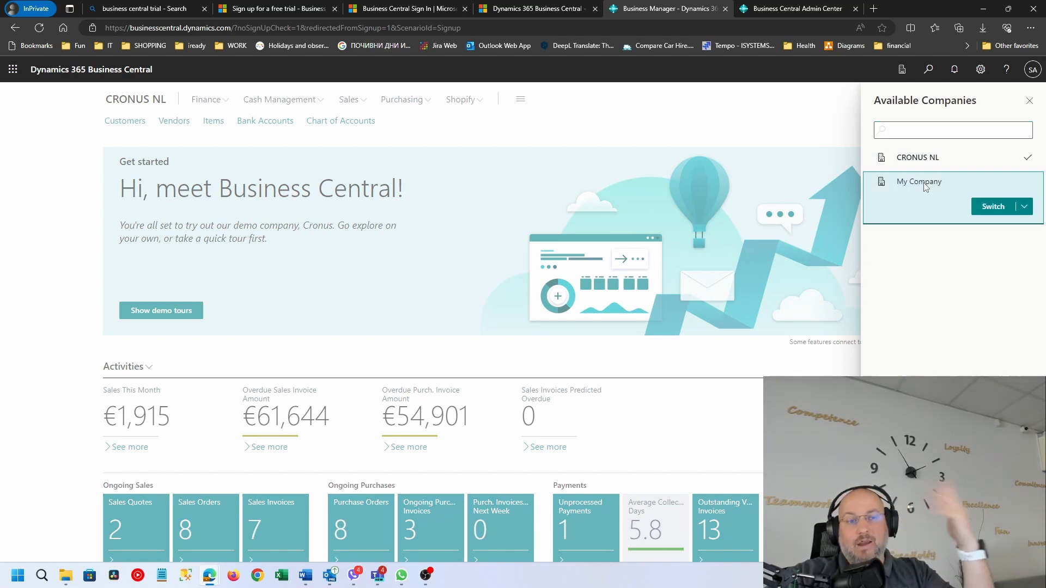
click(989, 216)
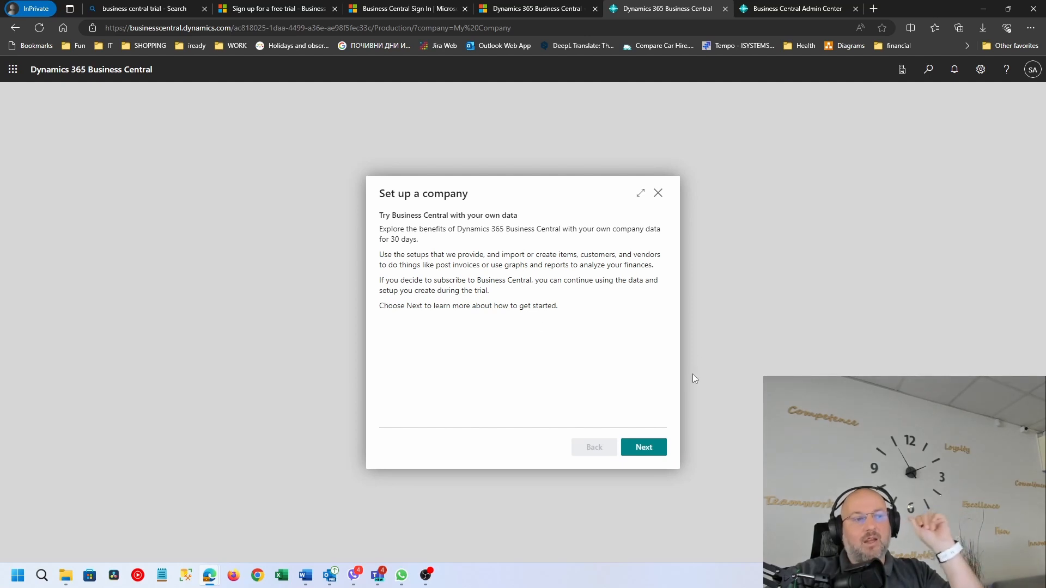
- Complete the company setup wizard for My Company, accepting the terms and conditions and starting the trial with own data
click(645, 447)
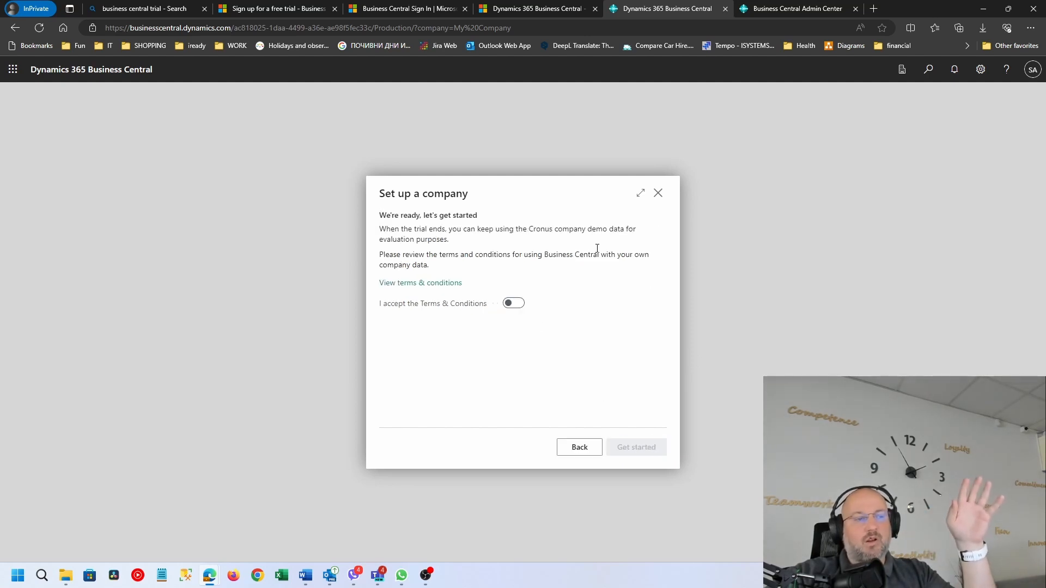
click(524, 304)
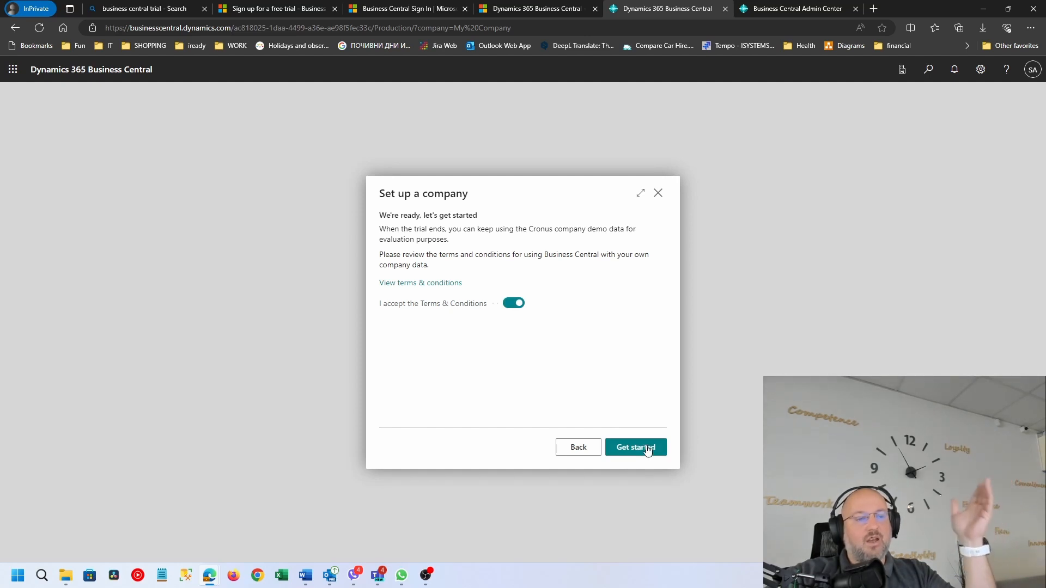
click(647, 449)
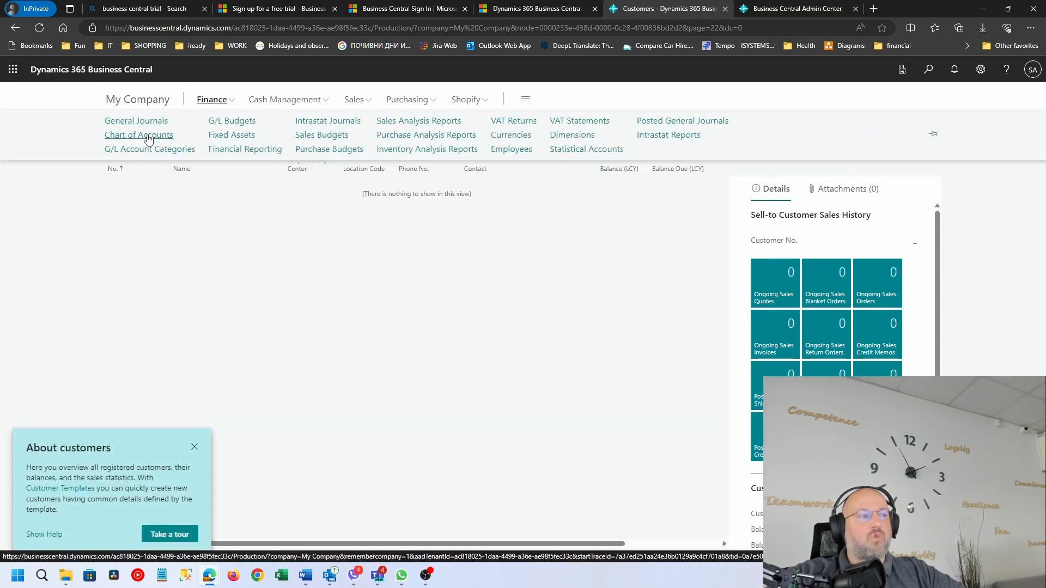
- Look through My Company's chart of accounts, dismiss its tour tip and check the environments' countries in the admin center
click(147, 135)
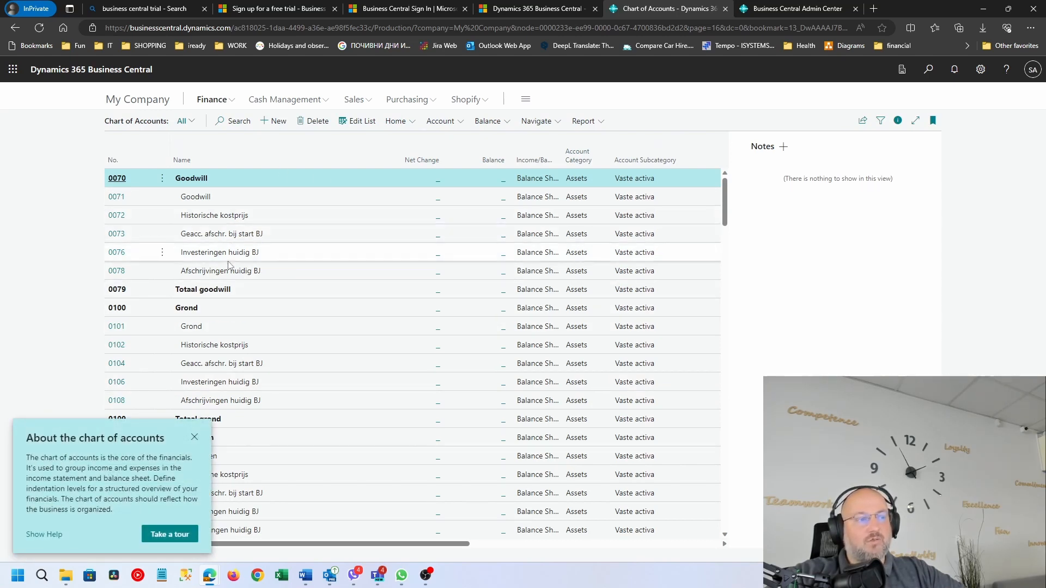
drag(202, 214, 268, 221)
click(238, 235)
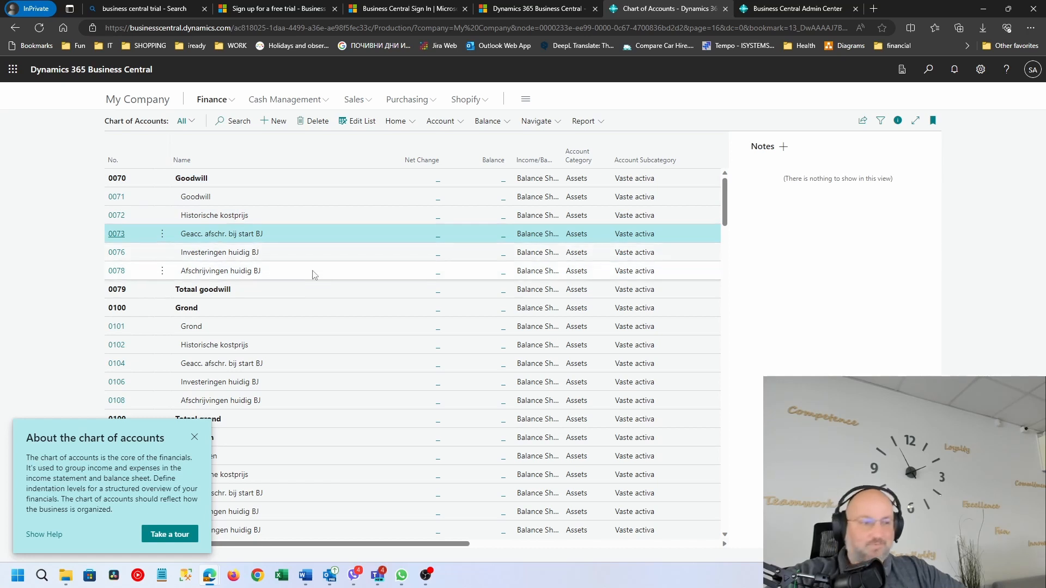
click(195, 437)
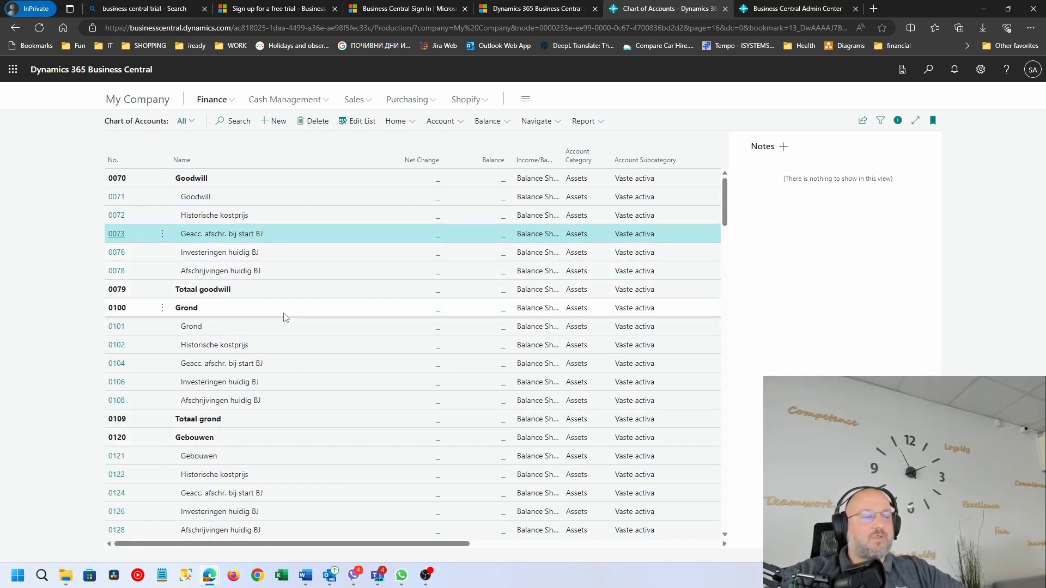
click(773, 10)
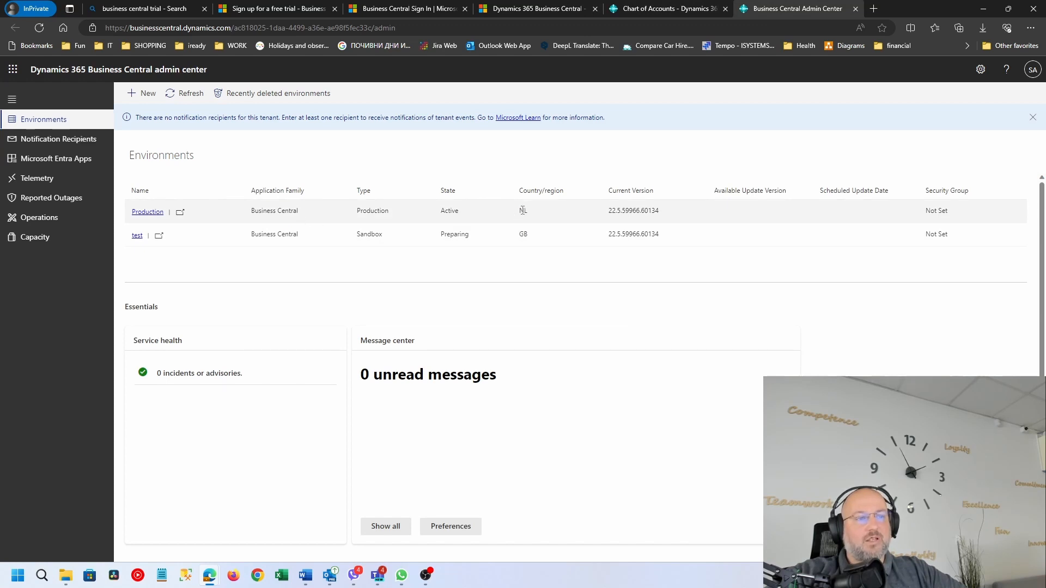
click(671, 9)
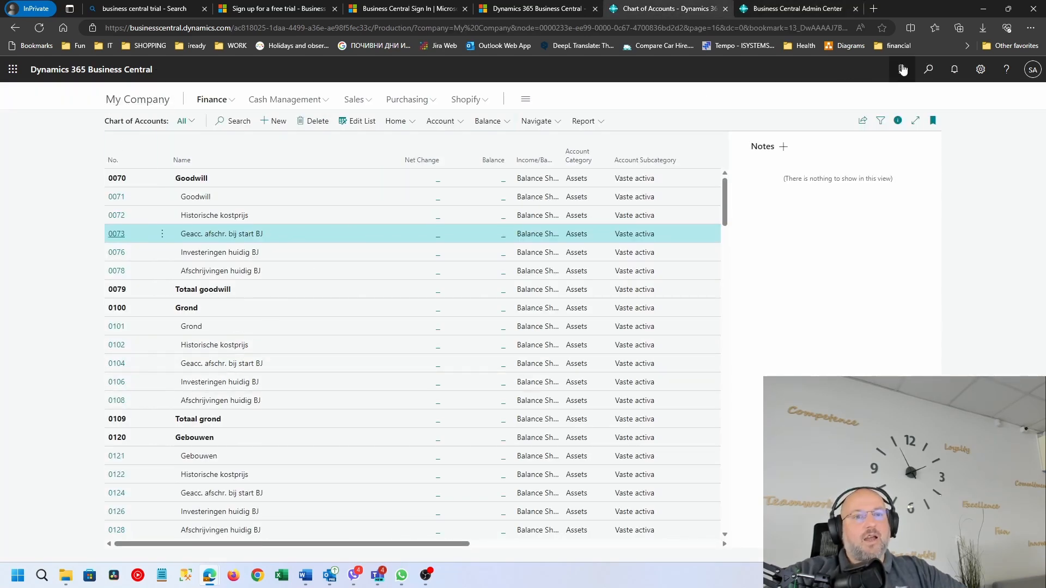
- Switch from My Company back to CRONUS NL and look over the activities on its home page
click(902, 69)
click(713, 74)
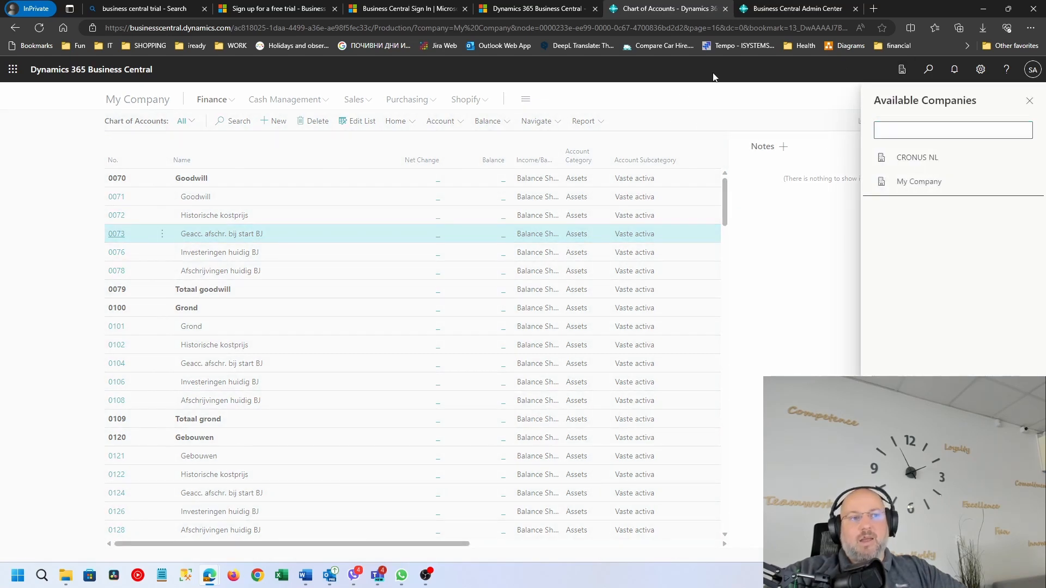
click(927, 159)
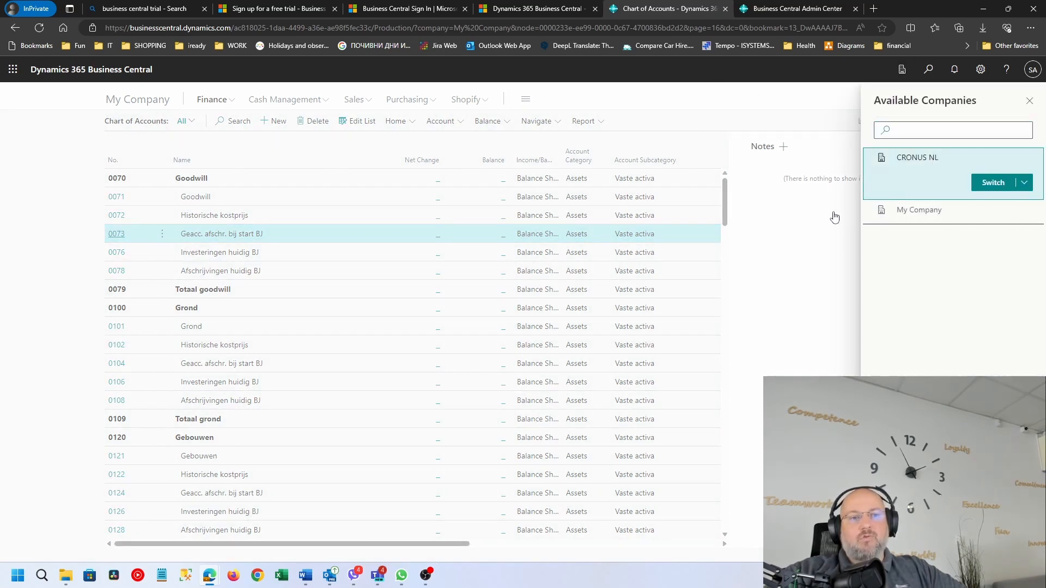
click(993, 183)
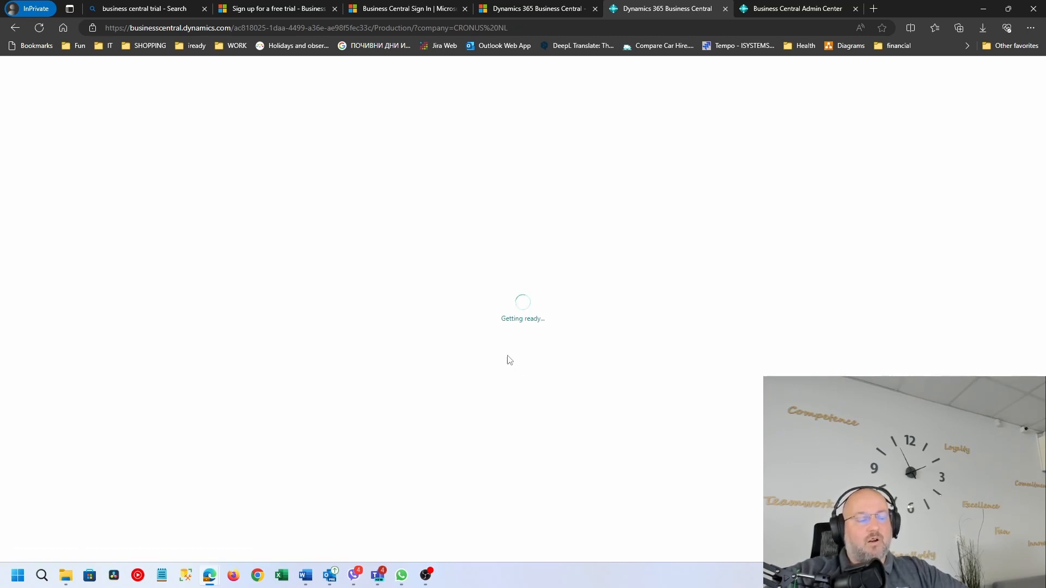
scroll(506, 354, down, 3)
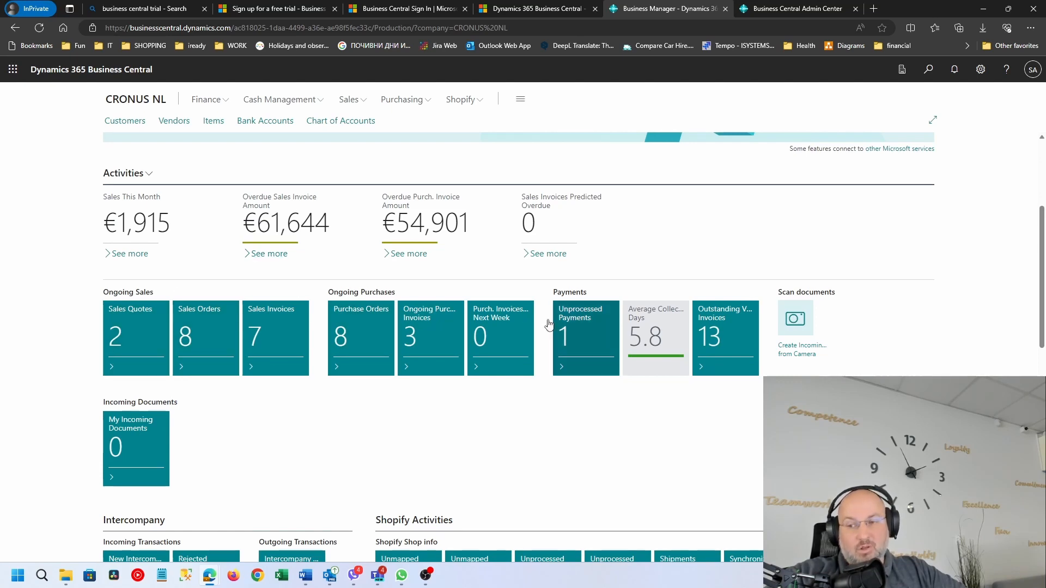
scroll(257, 236, up, 3)
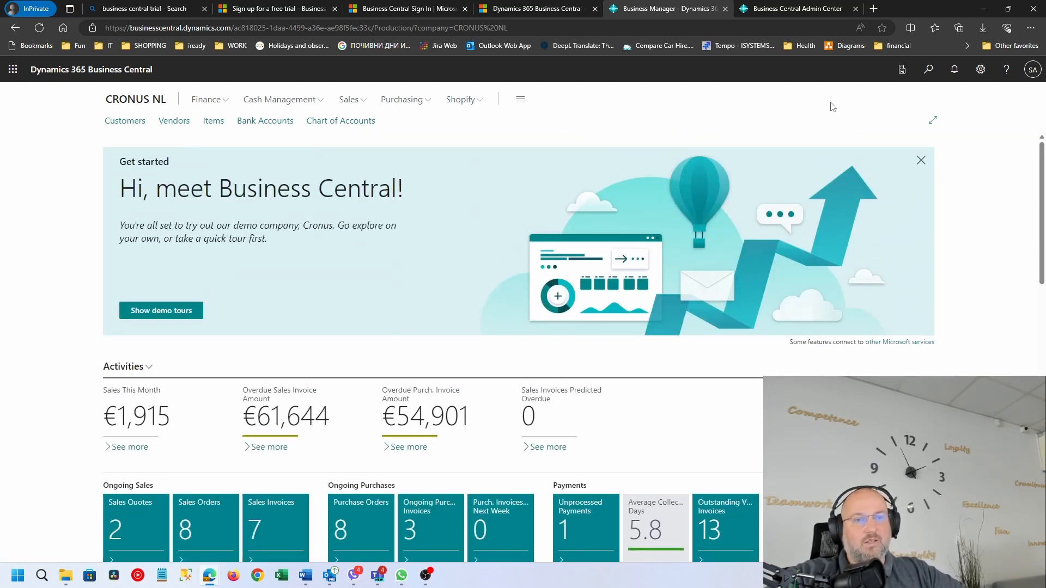
- Search for "inv set", view the Inventory Setup page and close it
click(927, 69)
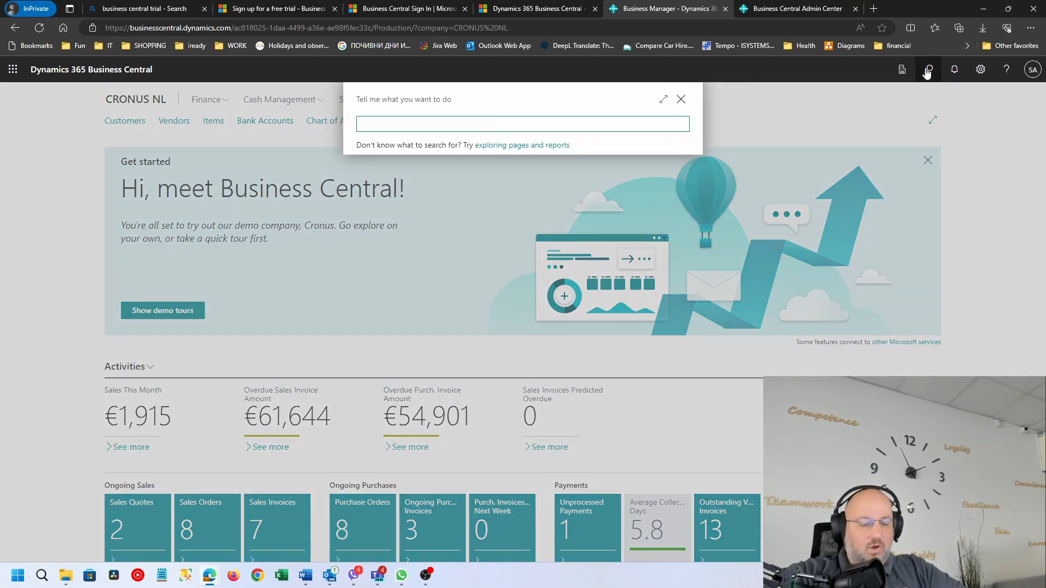
text(inv se)
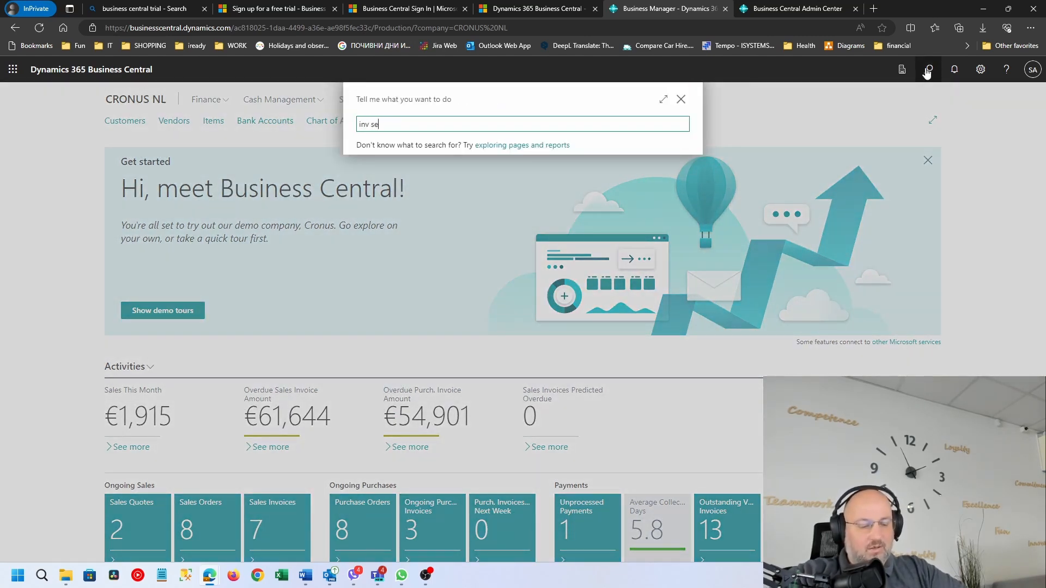
text(t)
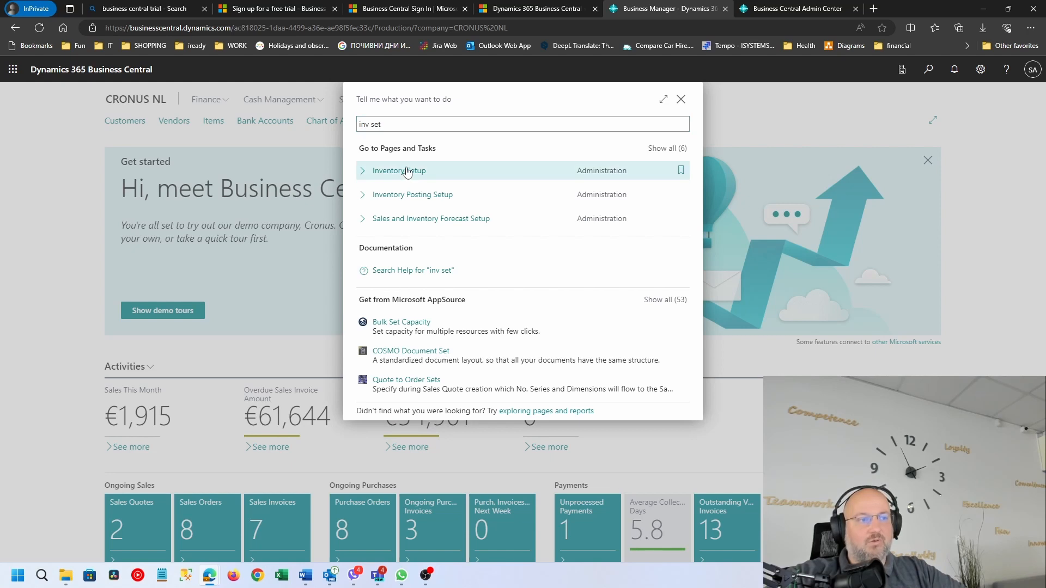
click(407, 171)
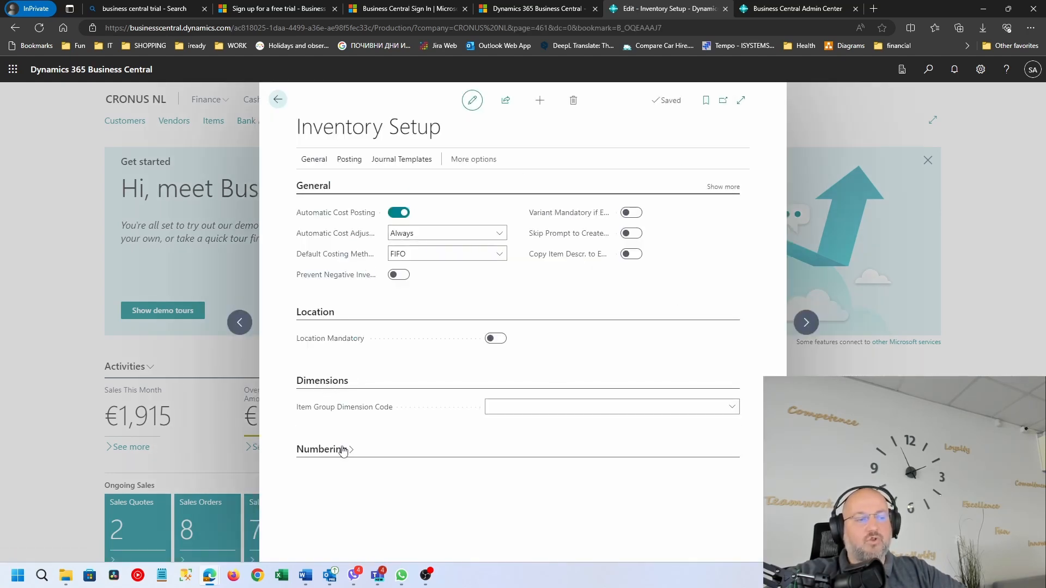
click(278, 100)
- Search for "manuf set", review the numbering and planning fields in Manufacturing Setup and close the page
click(927, 70)
text(manuf set)
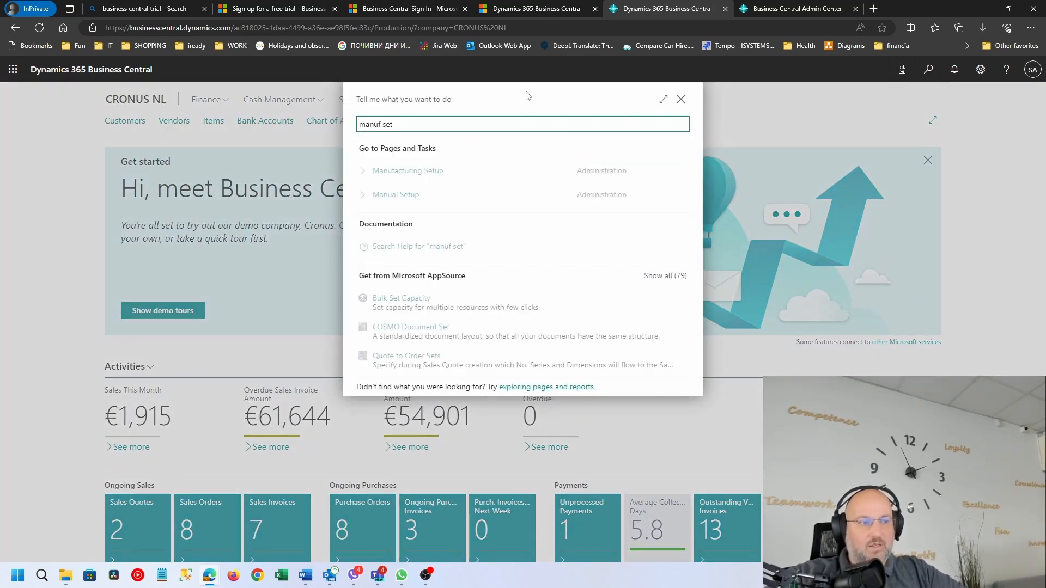
click(417, 172)
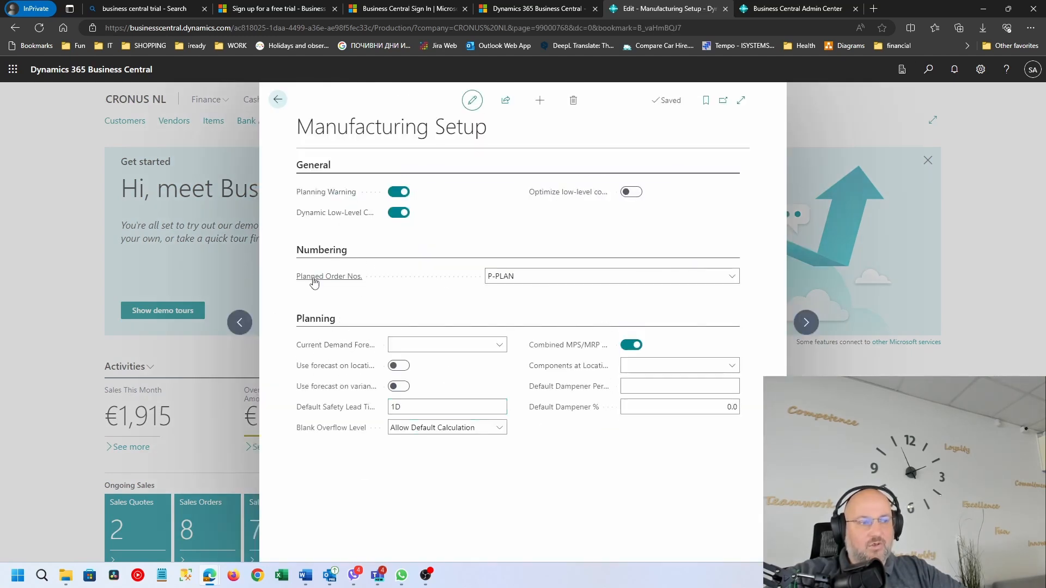
click(320, 256)
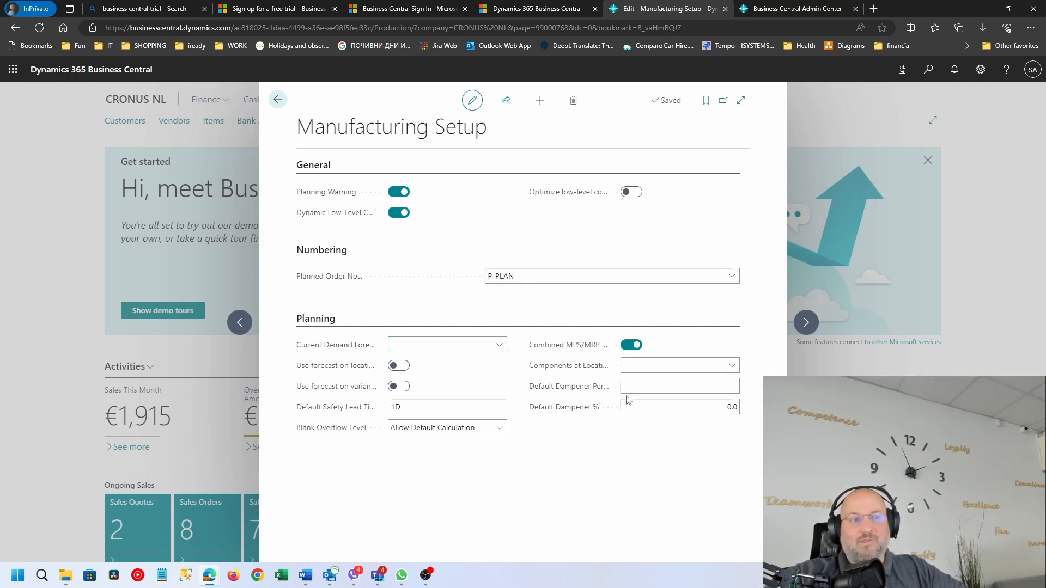
click(278, 99)
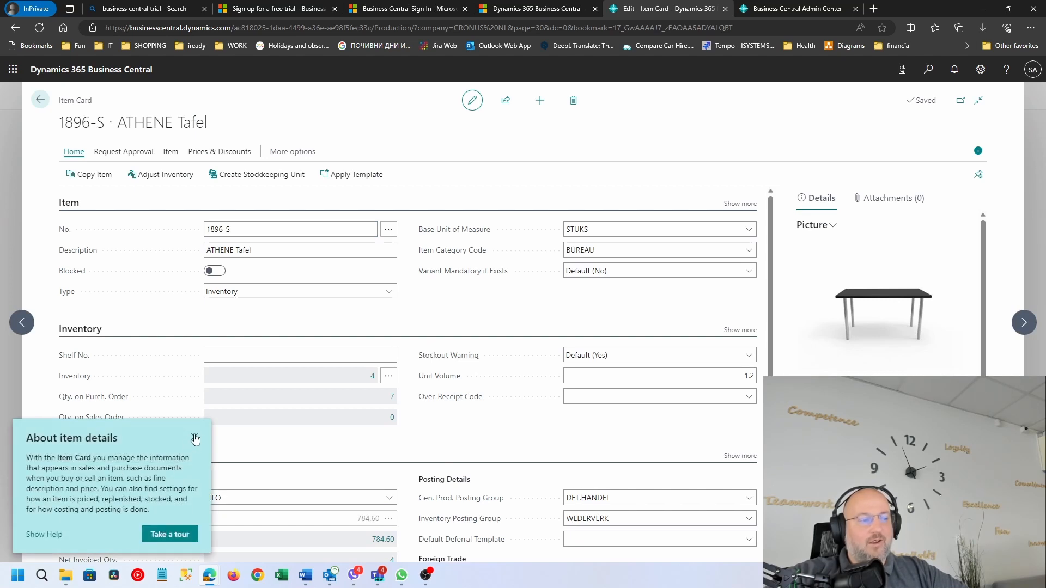
- On the item card for 1896-S, dismiss the tour tip and show all fields of the Item and Replenishment sections
click(195, 439)
scroll(486, 402, down, 2)
scroll(485, 402, up, 2)
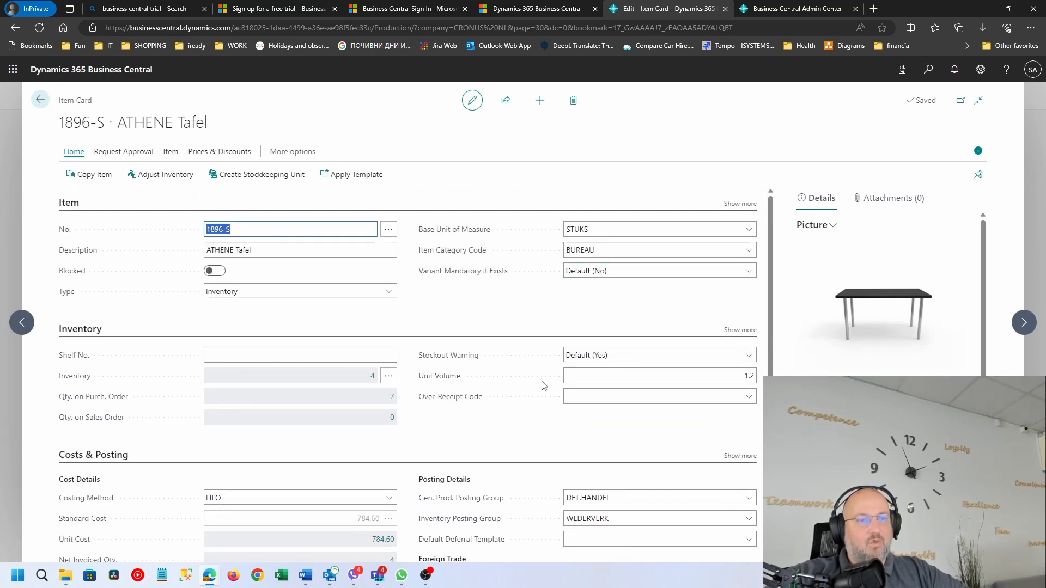
click(738, 205)
scroll(474, 403, down, 5)
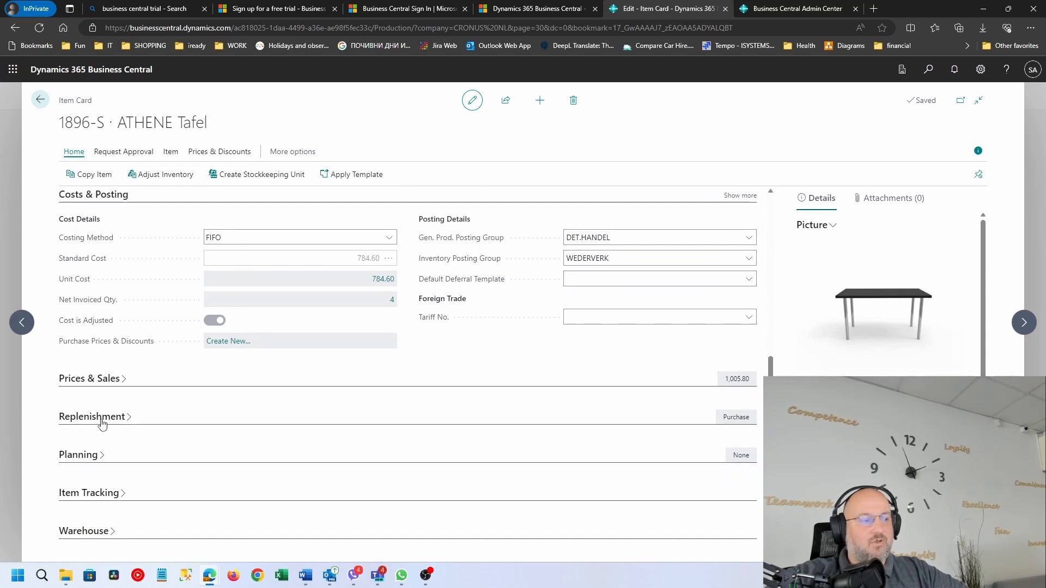
click(101, 420)
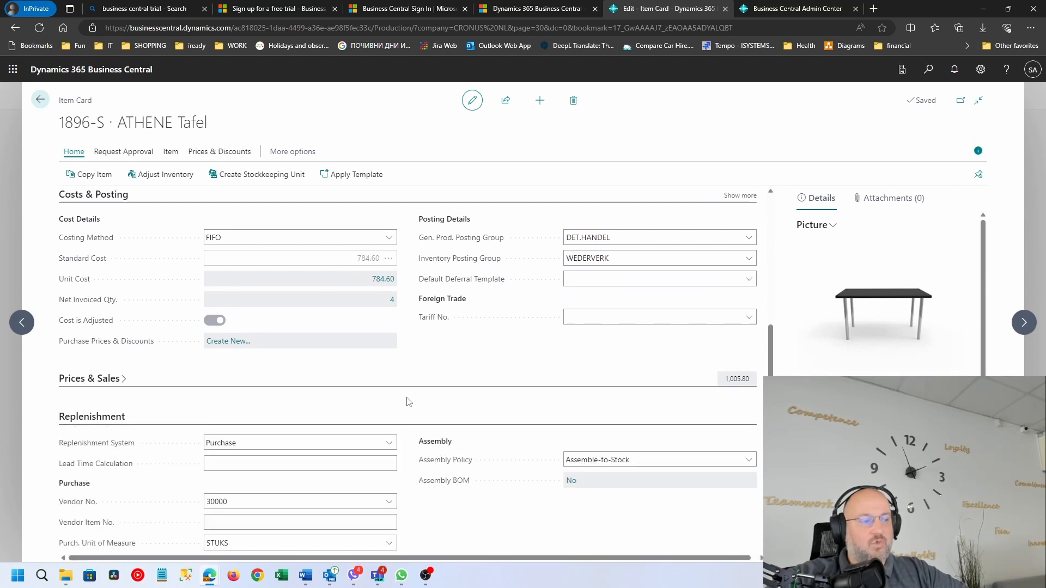
scroll(420, 393, down, 3)
click(744, 271)
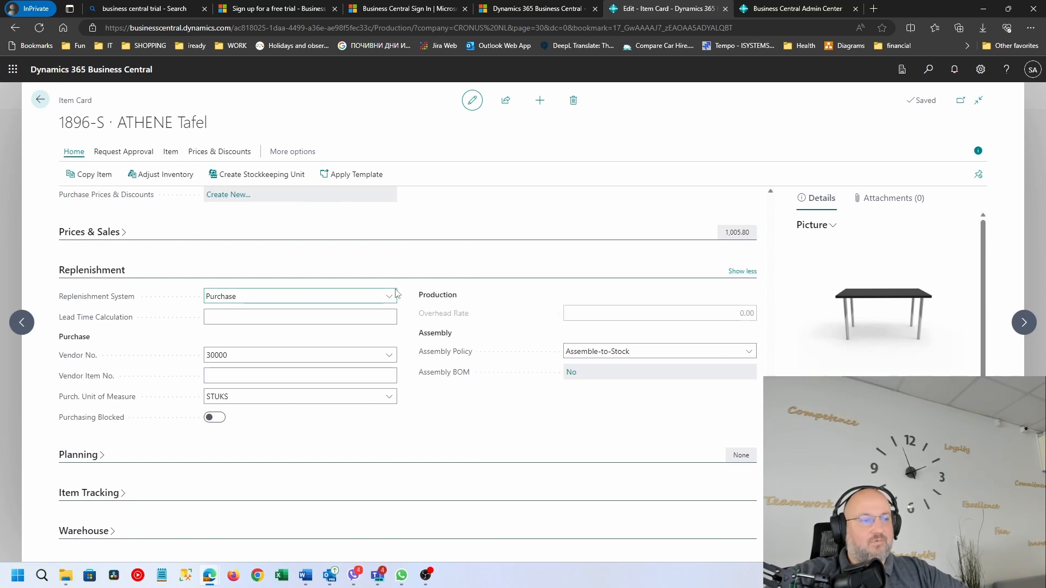
- Set the replenishment system of item 1896-S to Prod. Order, check its Warehouse section and close the item card
click(389, 296)
click(389, 297)
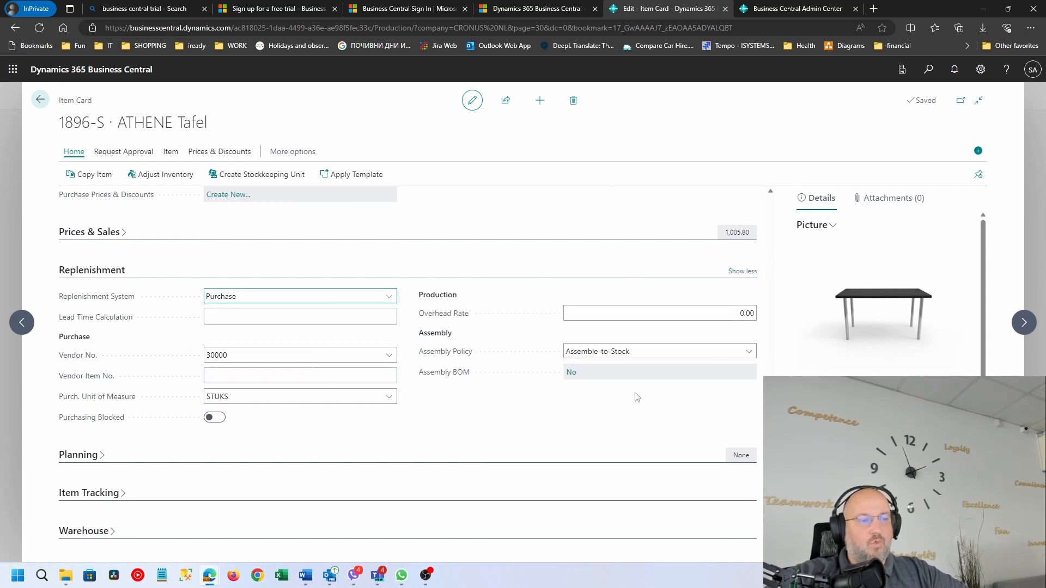
click(389, 299)
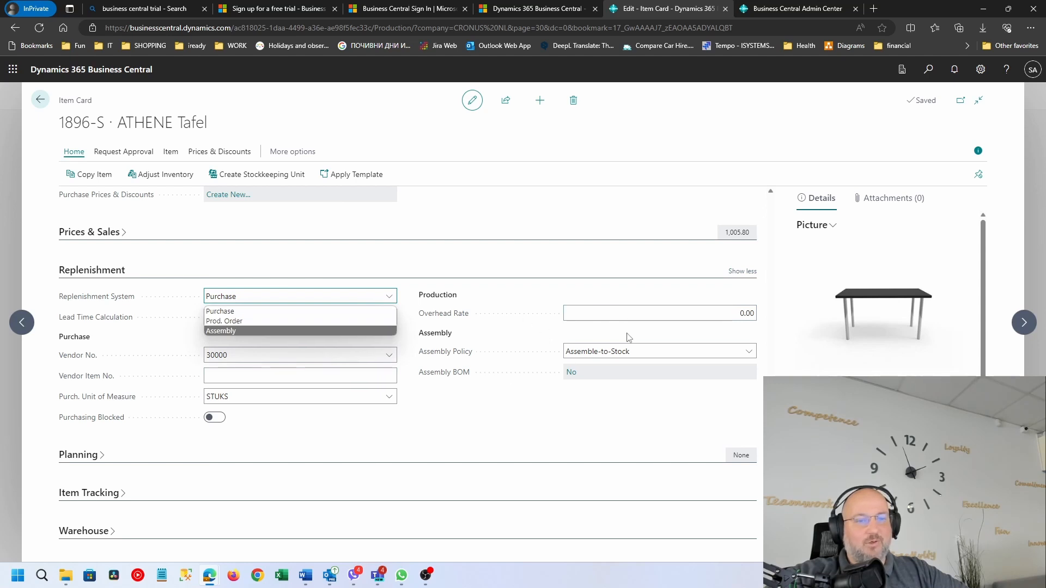
key(Up)
key(Return)
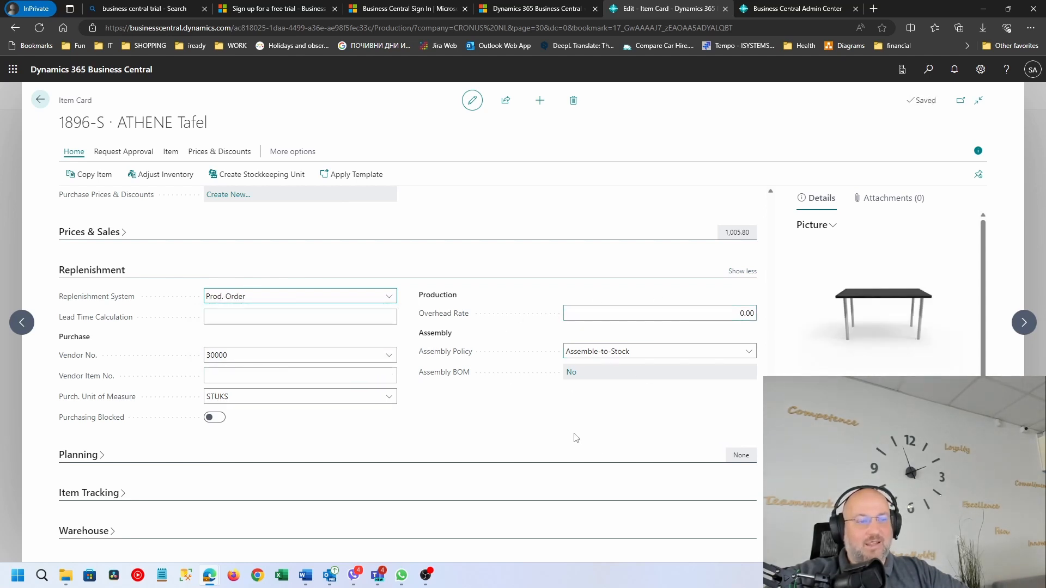
click(92, 531)
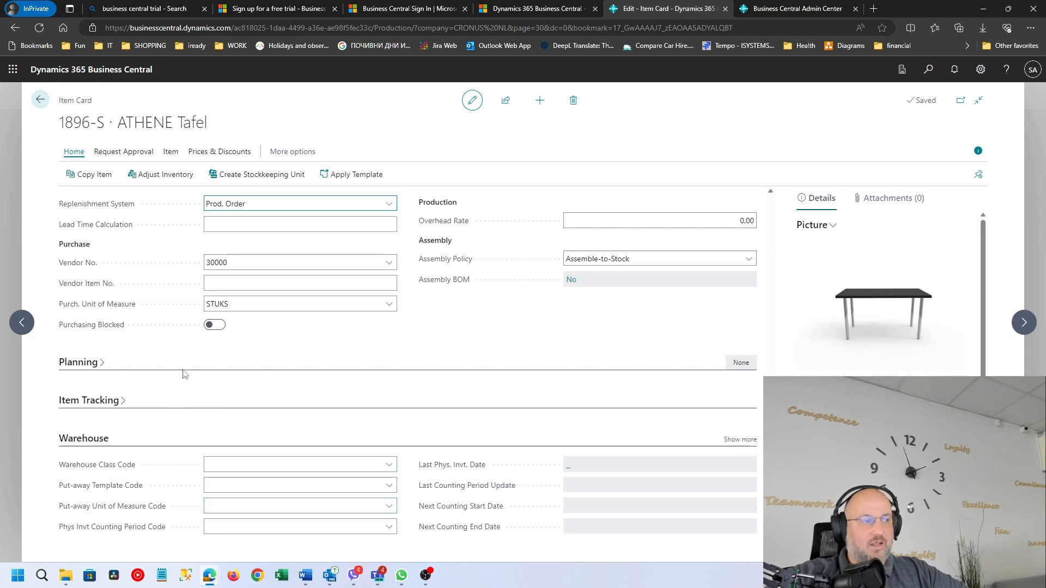
click(39, 100)
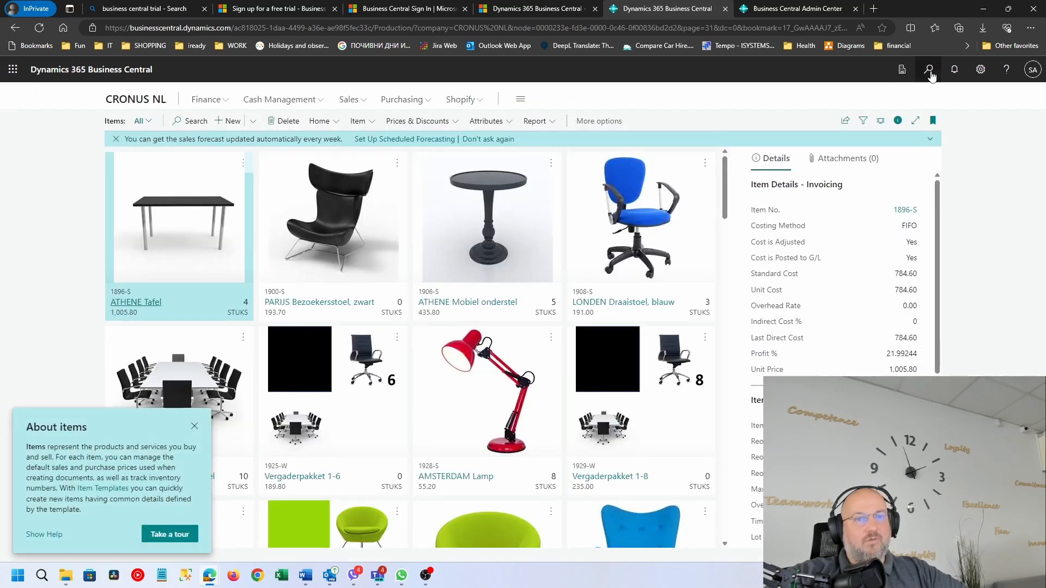
- Search the pages and tasks for "service" and close the search
click(929, 72)
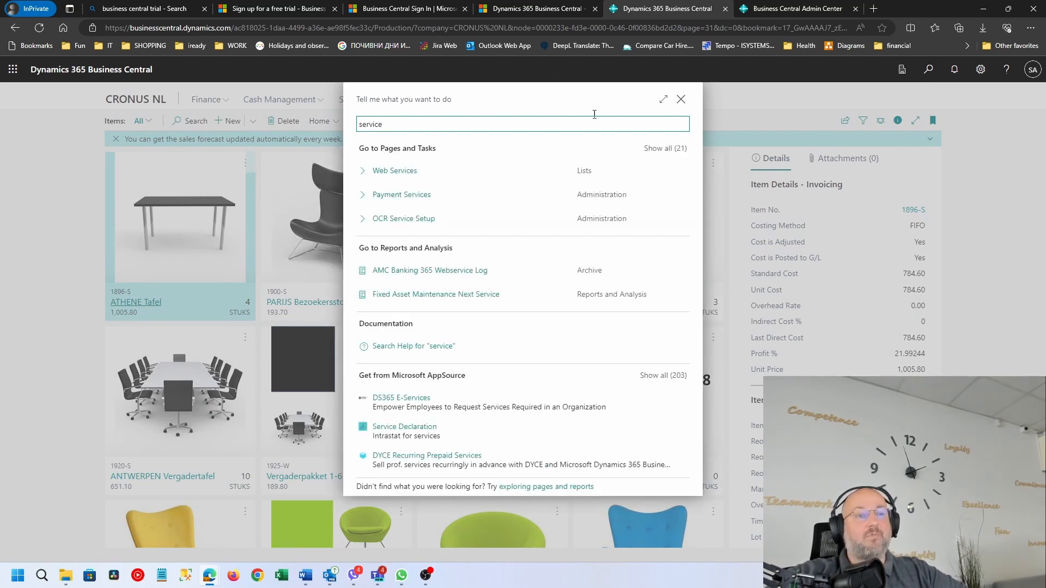
click(680, 100)
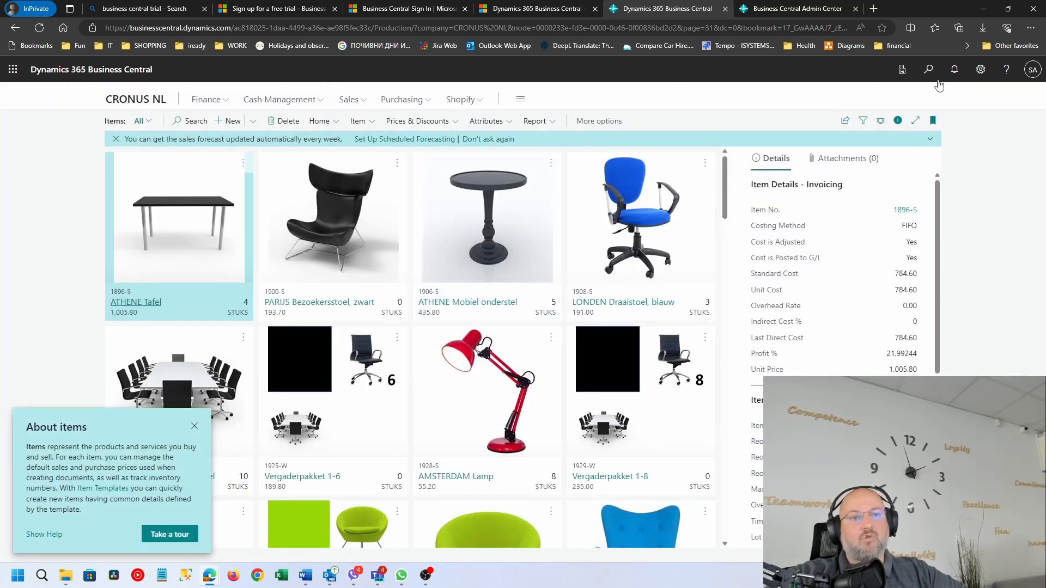
- In Company Information for CRONUS NL, set the user experience to Premium and close the page
click(980, 69)
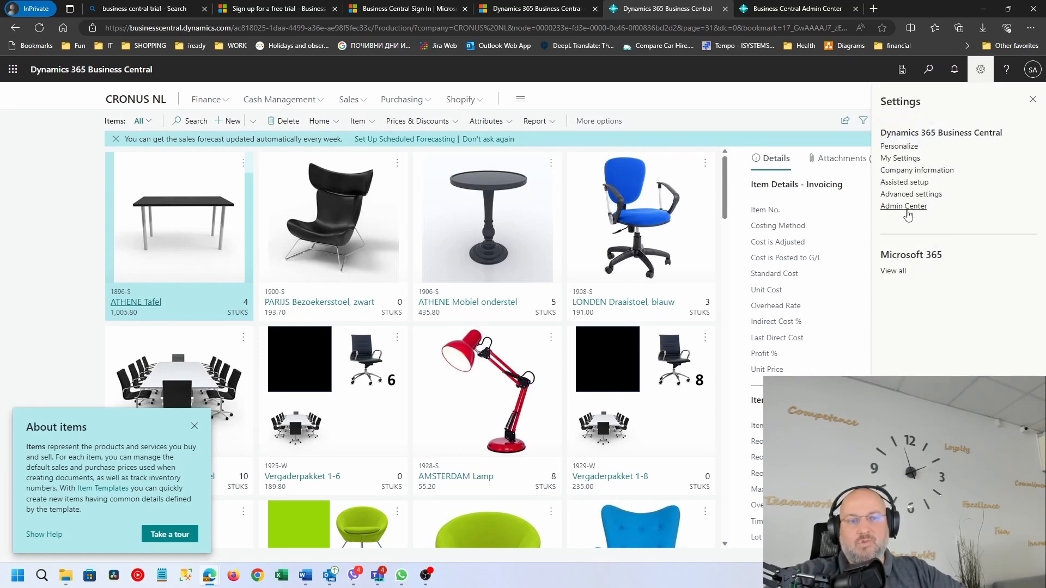
click(917, 171)
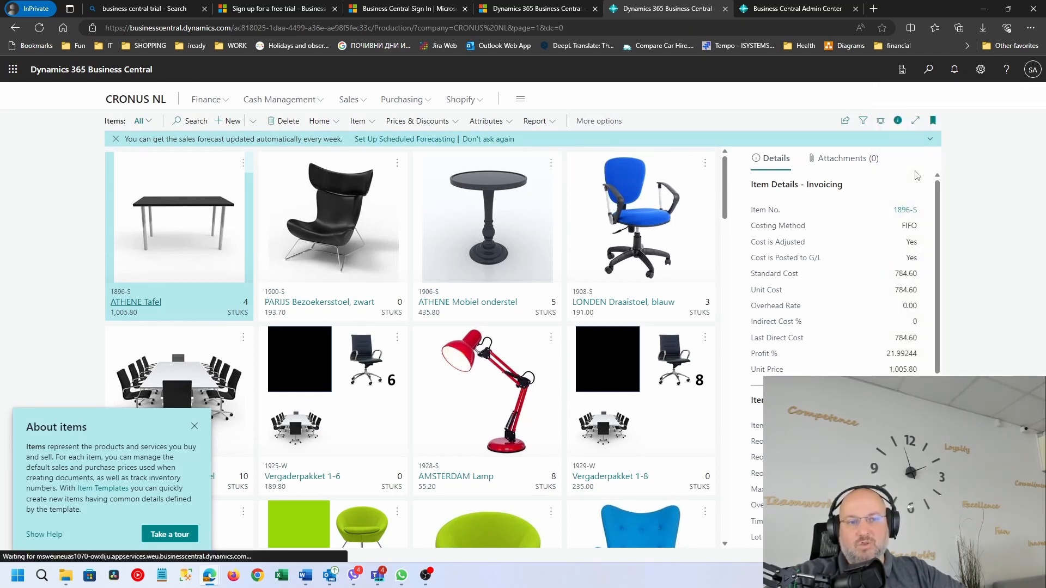
scroll(499, 379, down, 1)
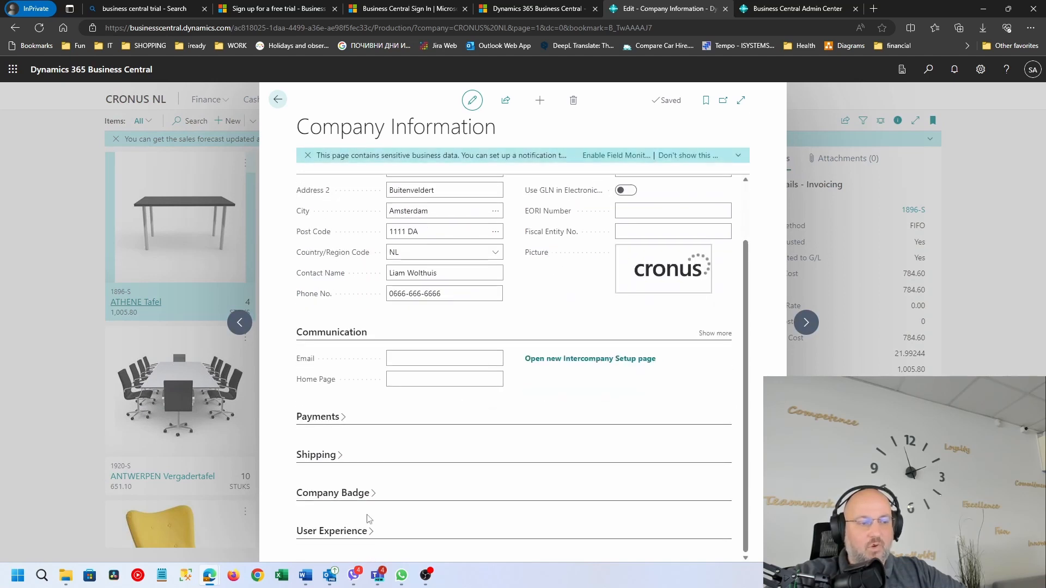
click(415, 531)
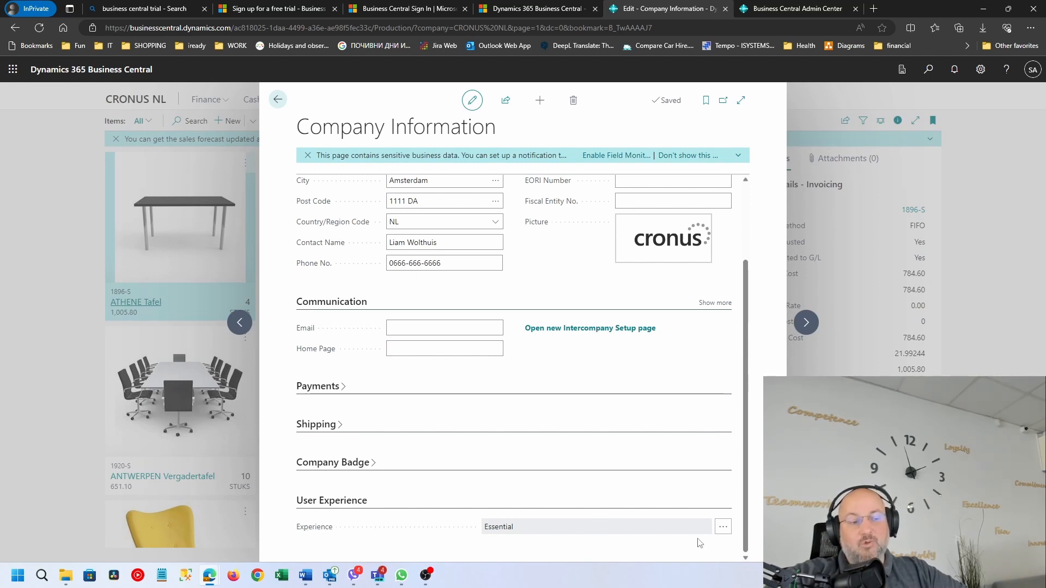
click(722, 527)
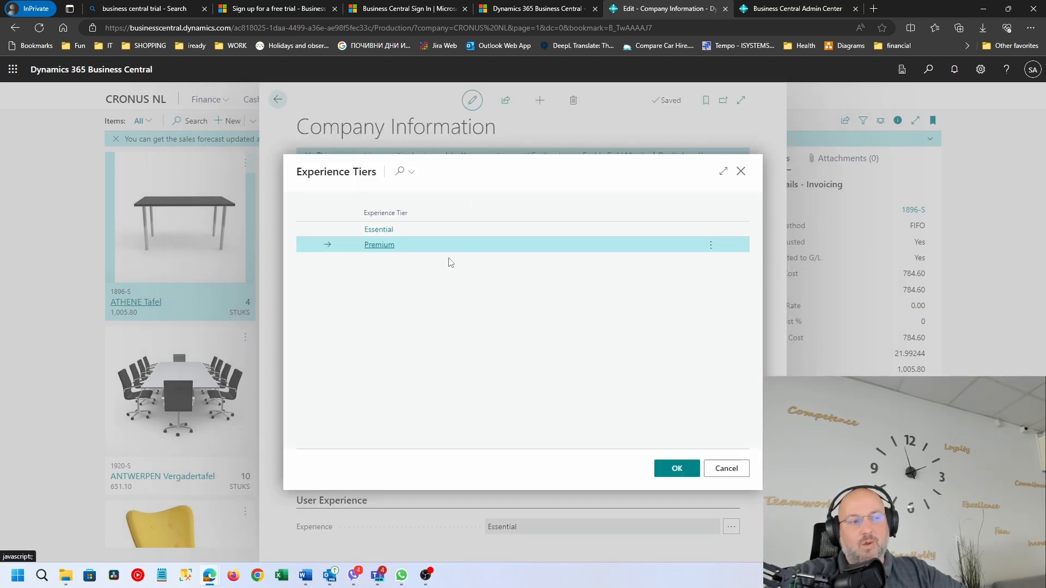
click(379, 245)
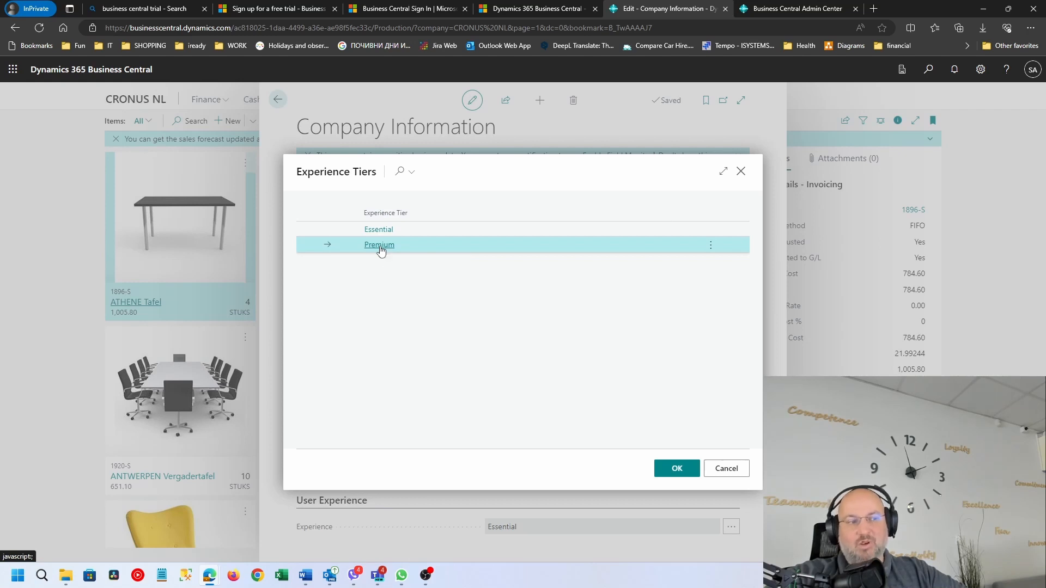
click(277, 99)
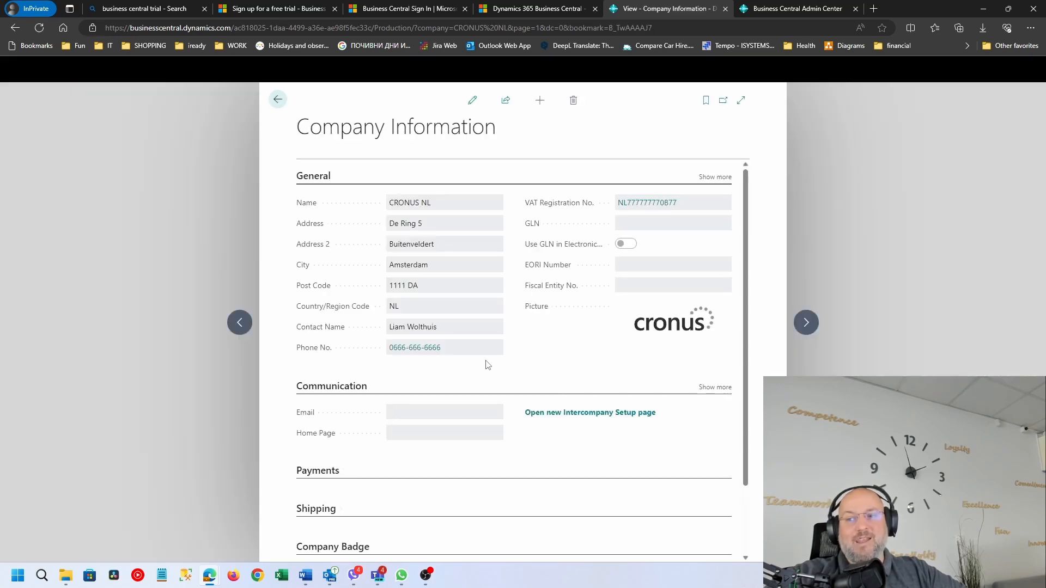
click(277, 100)
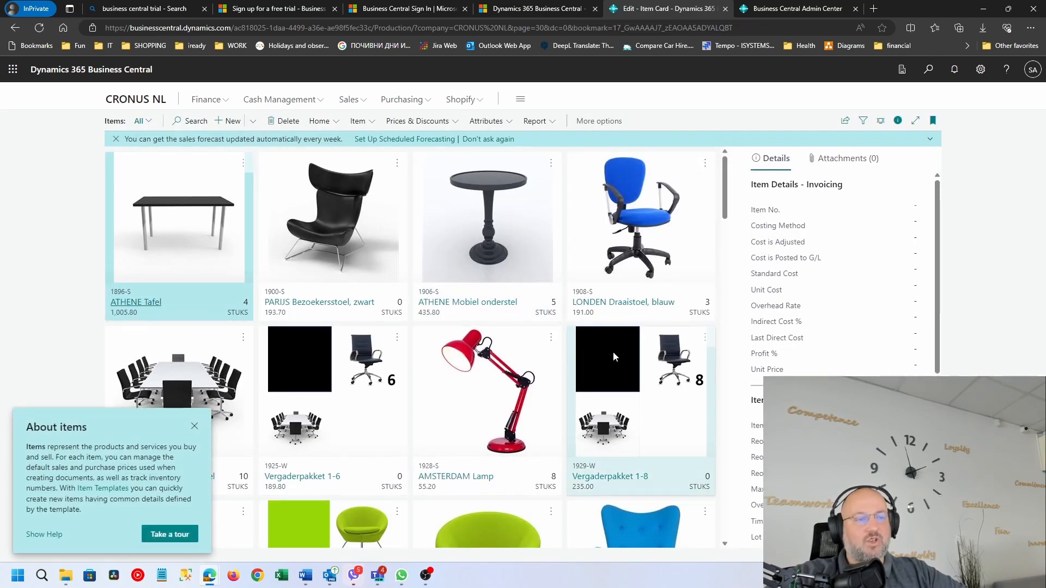
- On the item card for 1896-S, show all Warehouse fields, review the Replenishment and Costs & Posting sections and close the card
scroll(555, 471, down, 10)
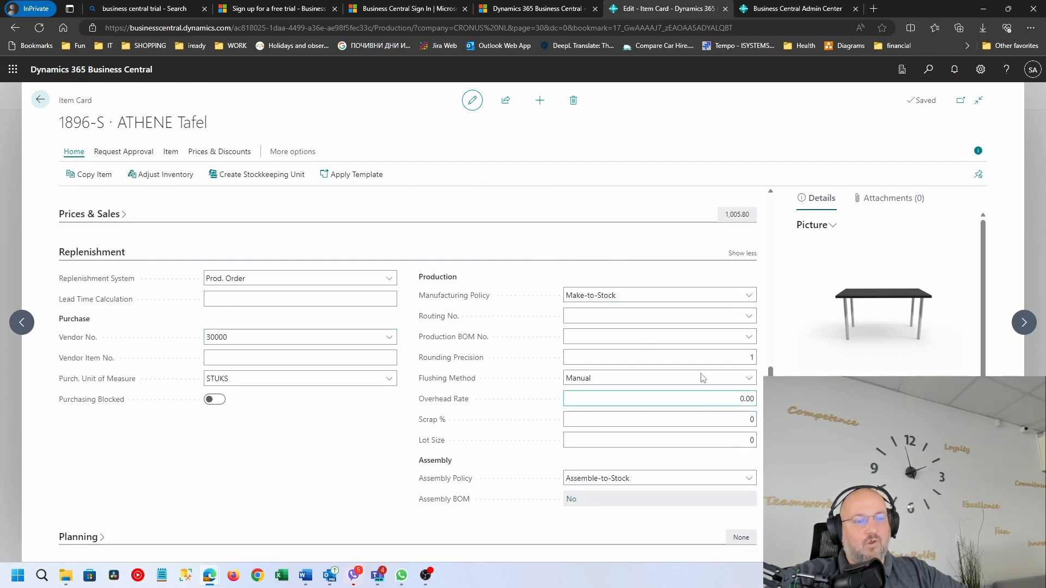
scroll(310, 431, down, 3)
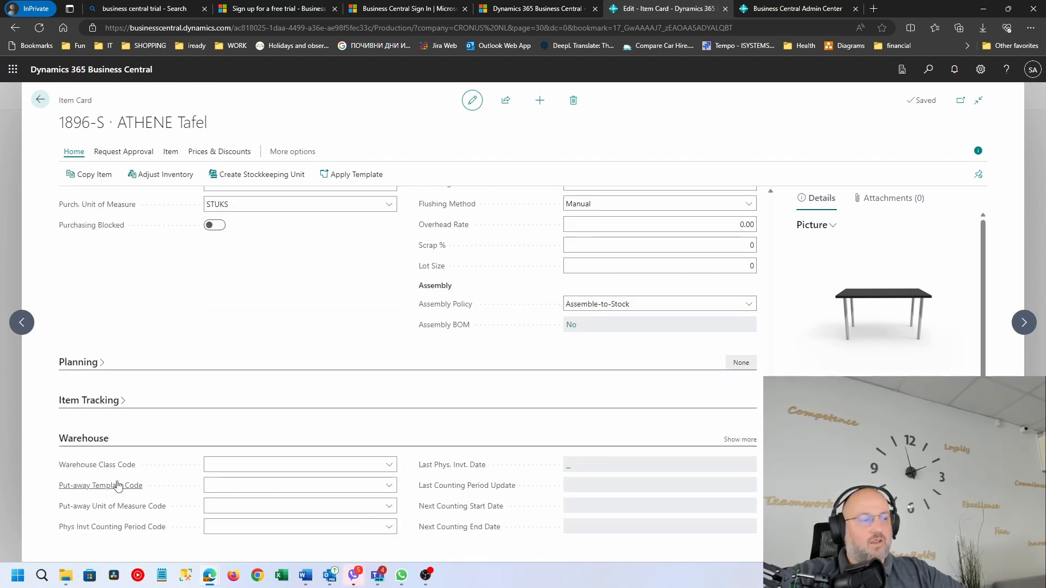
click(739, 440)
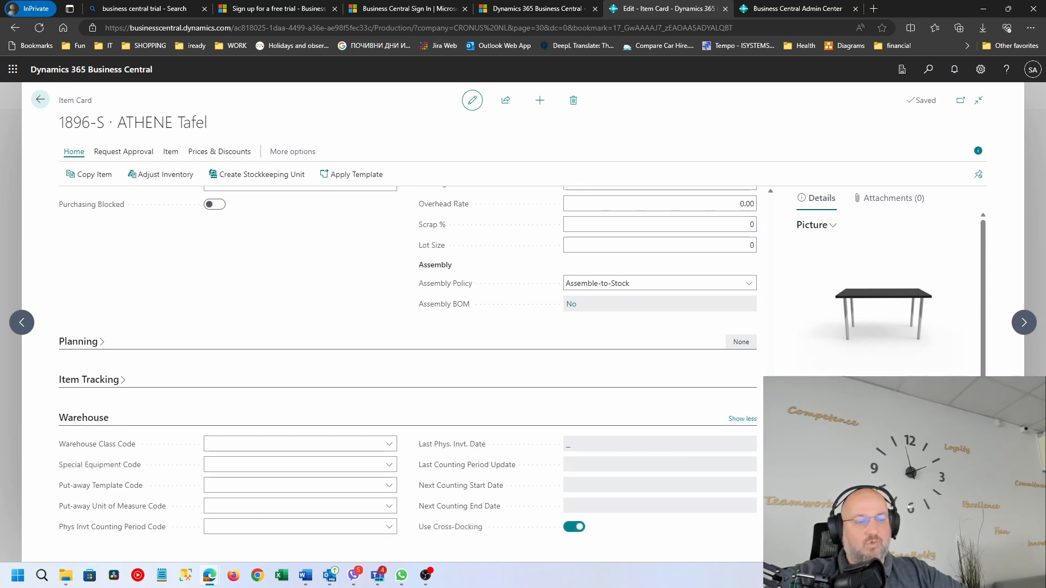
scroll(376, 403, up, 5)
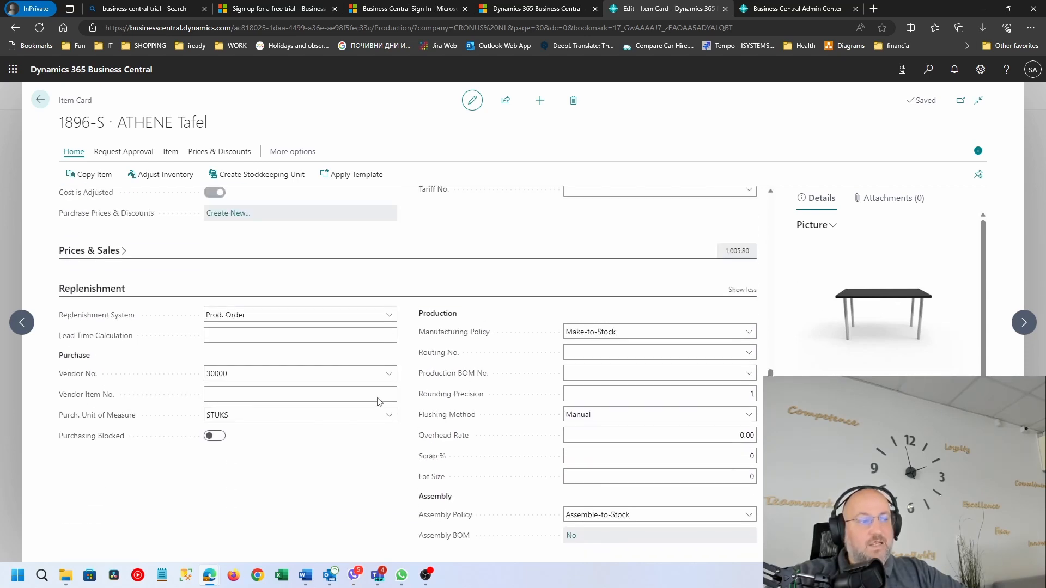
scroll(553, 452, up, 3)
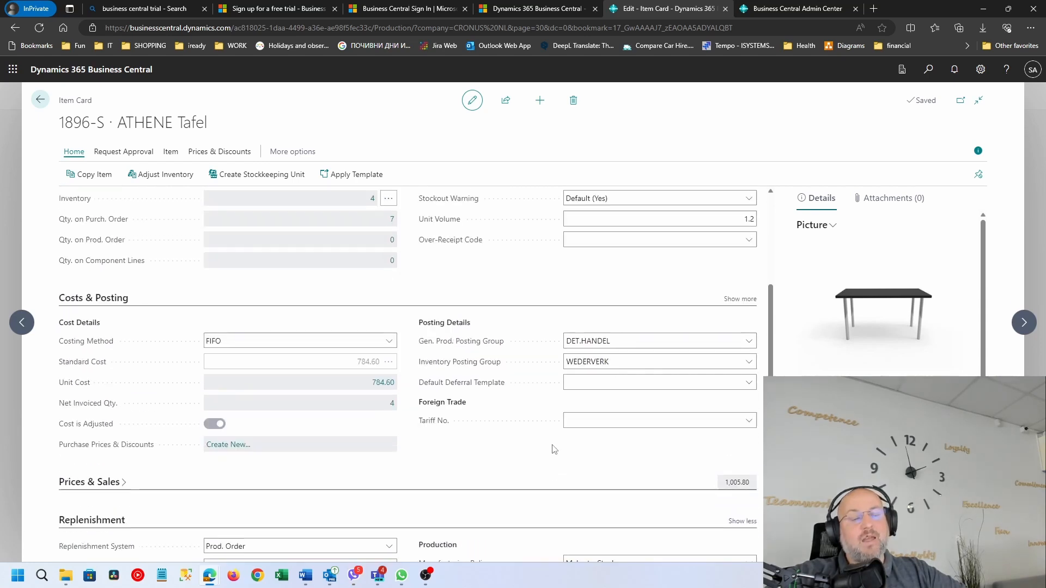
click(980, 70)
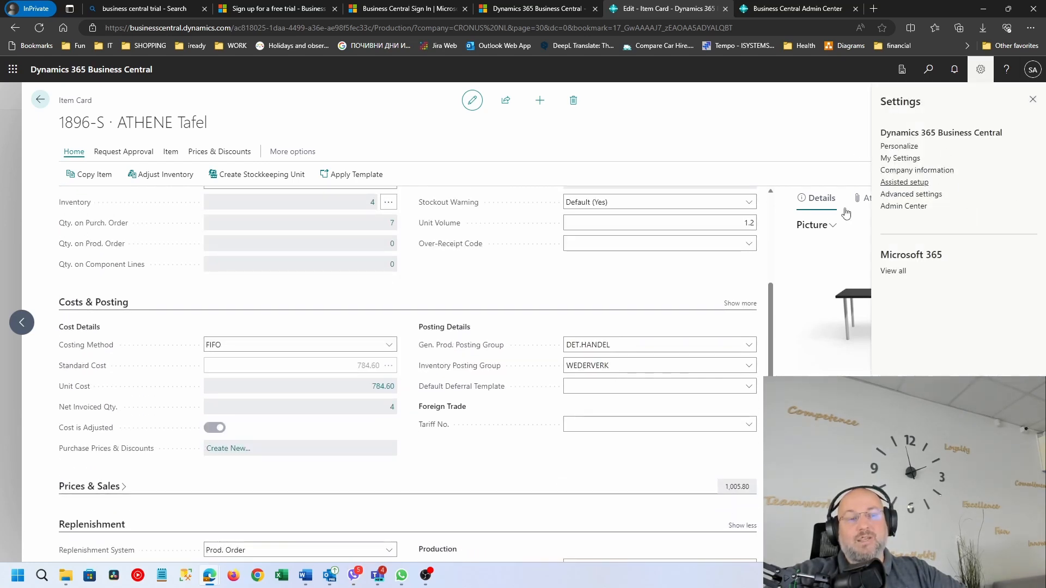
click(429, 139)
click(40, 100)
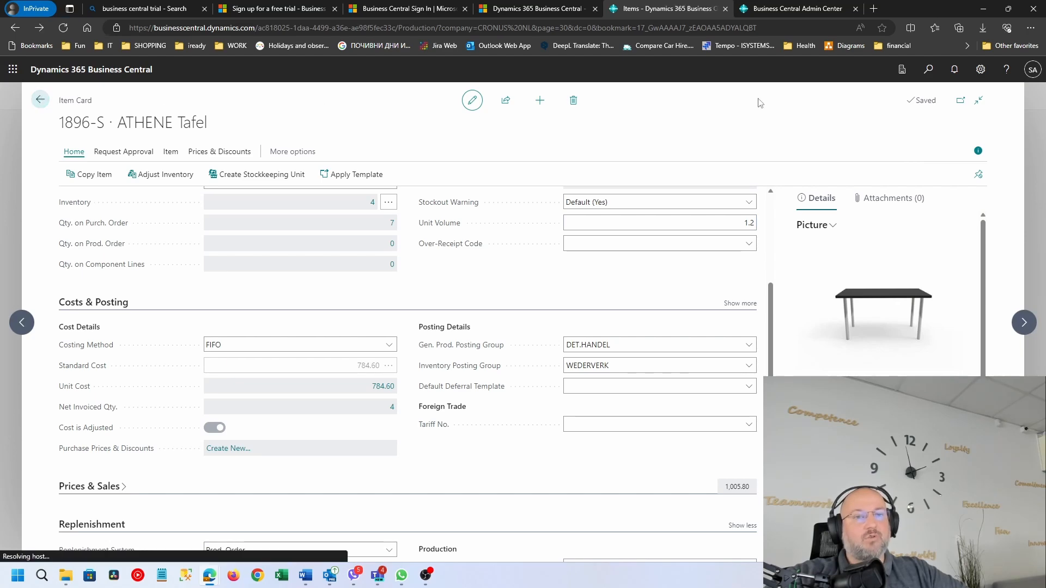
- Search for "manuf set", view the Manufacturing Setup page and close it
click(928, 69)
text(manuf )
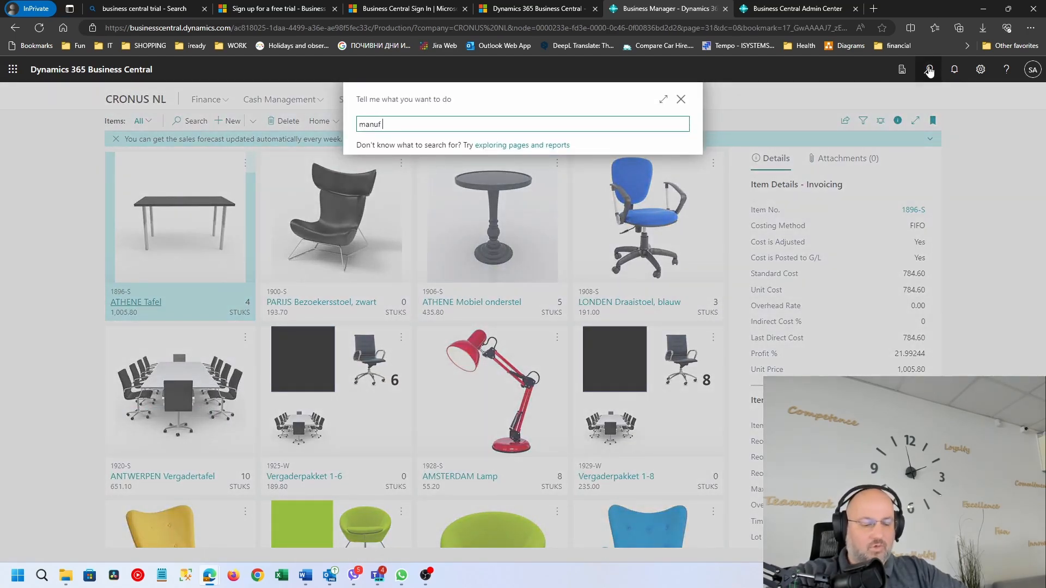
text(set)
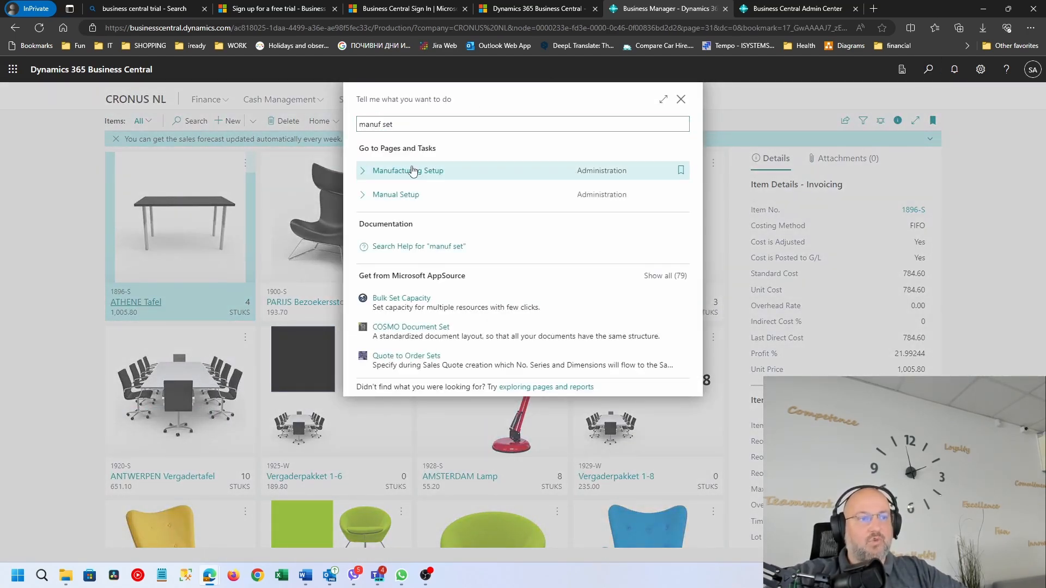
click(411, 169)
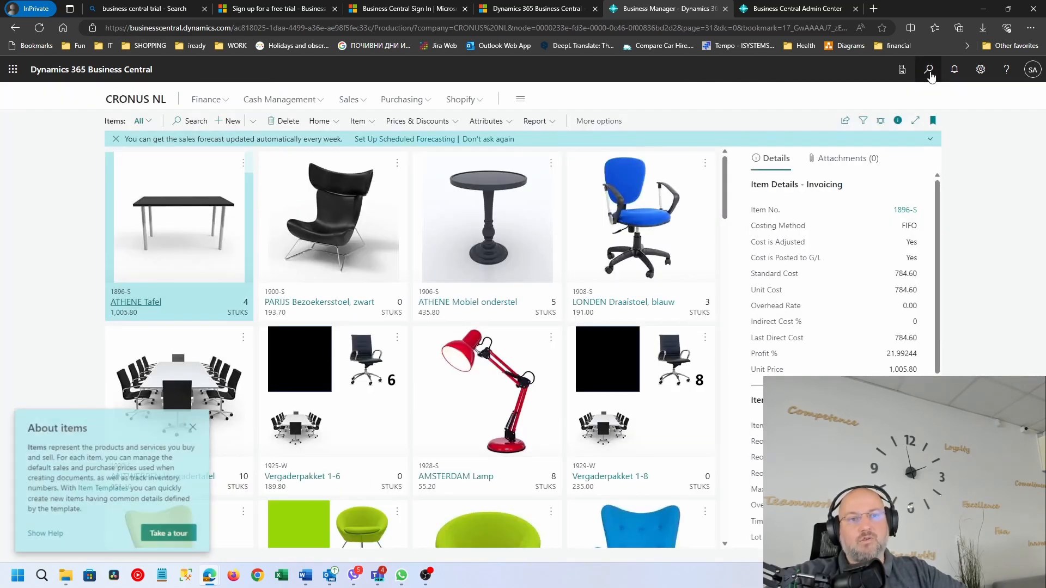
key(Escape)
- View the Work Centers list found with "work c" and the Service Items list found with "serv it", closing each
click(929, 71)
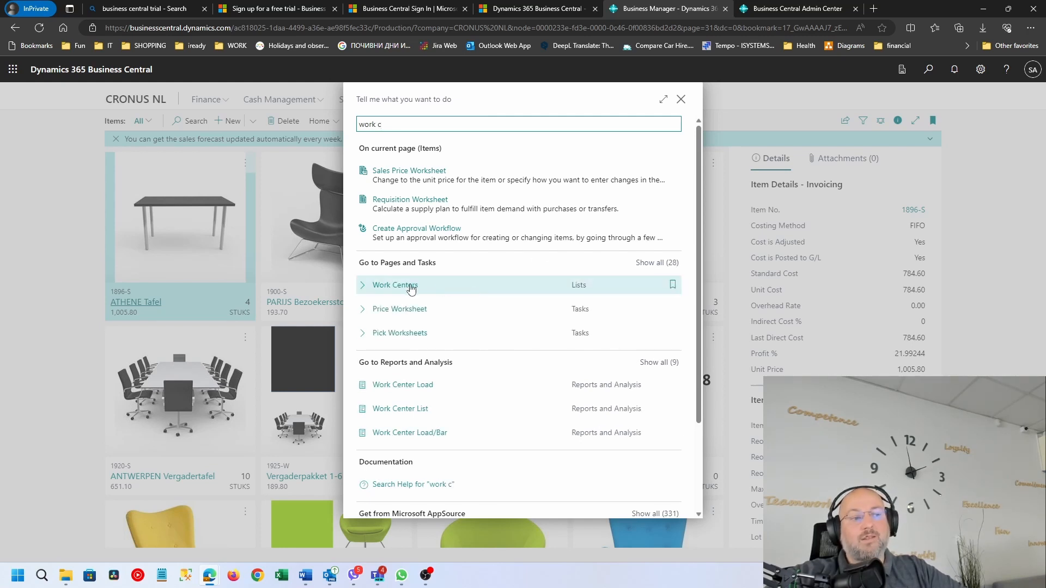
click(411, 287)
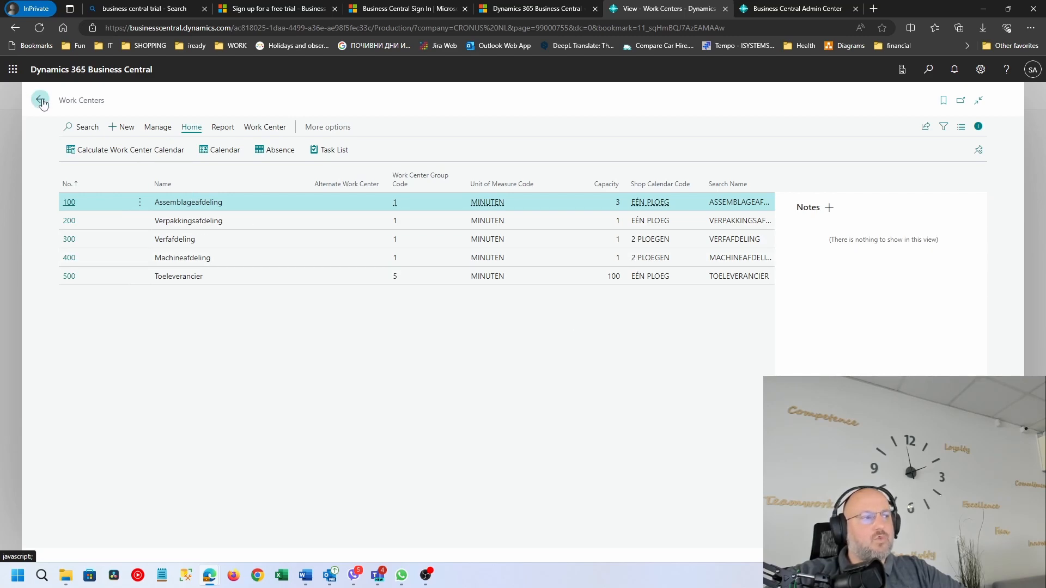
click(927, 69)
text(serv it)
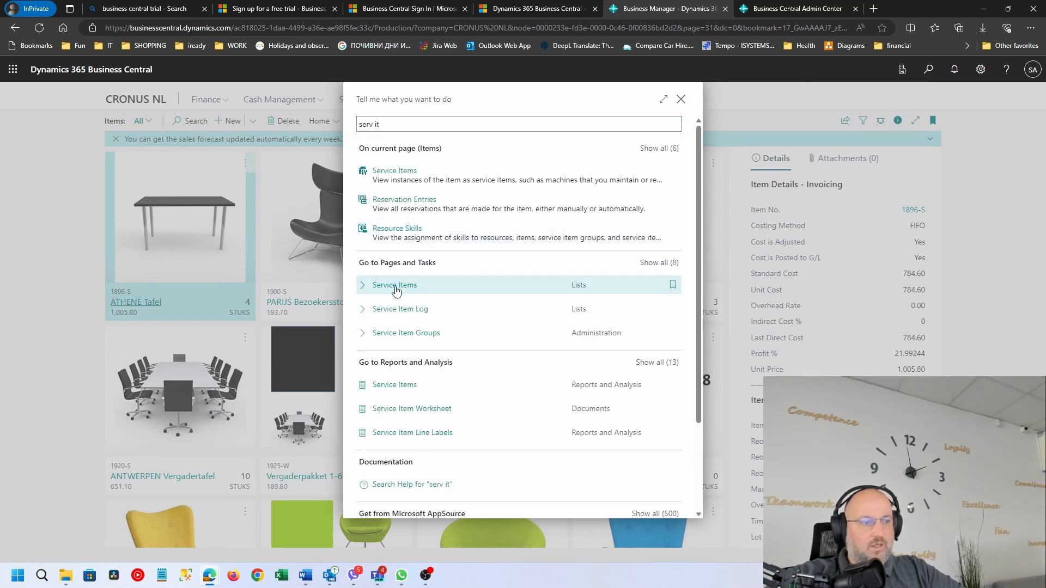
click(396, 291)
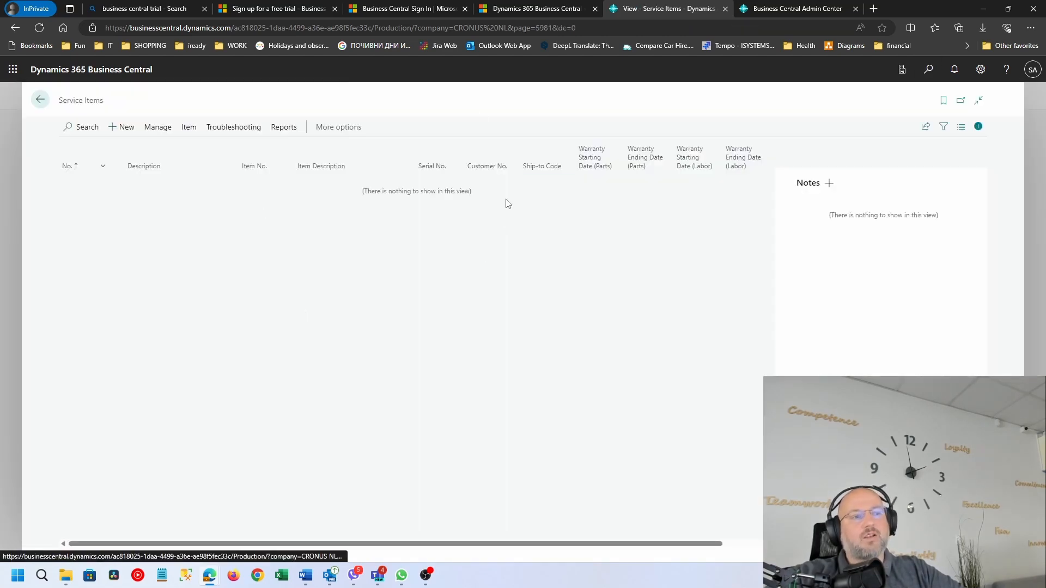
key(Escape)
- Search for "serv set", review the Numbering section of Service Management Setup, close the page and dismiss the About items tip
click(929, 70)
text(serv)
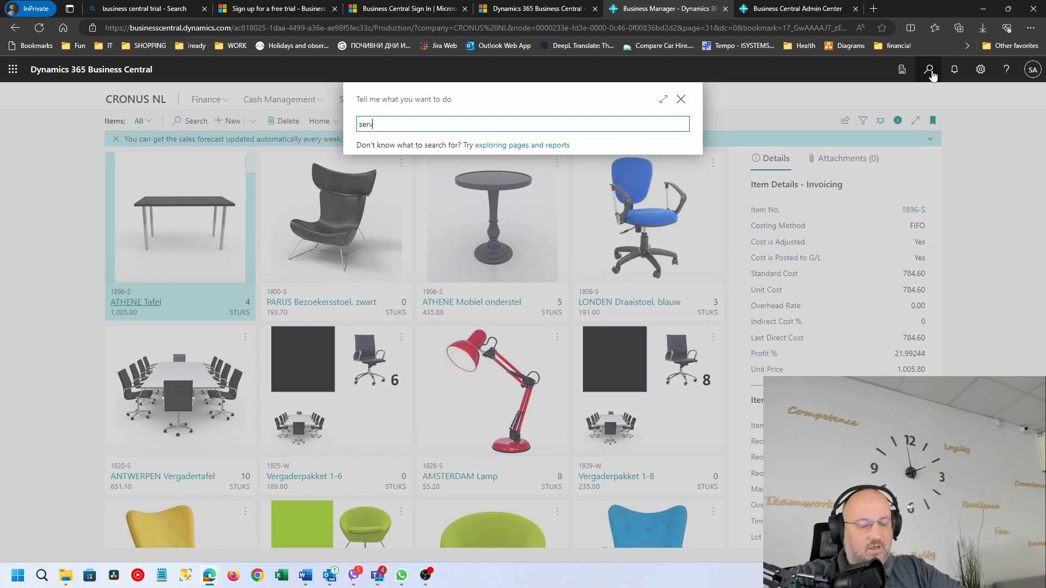
text( set)
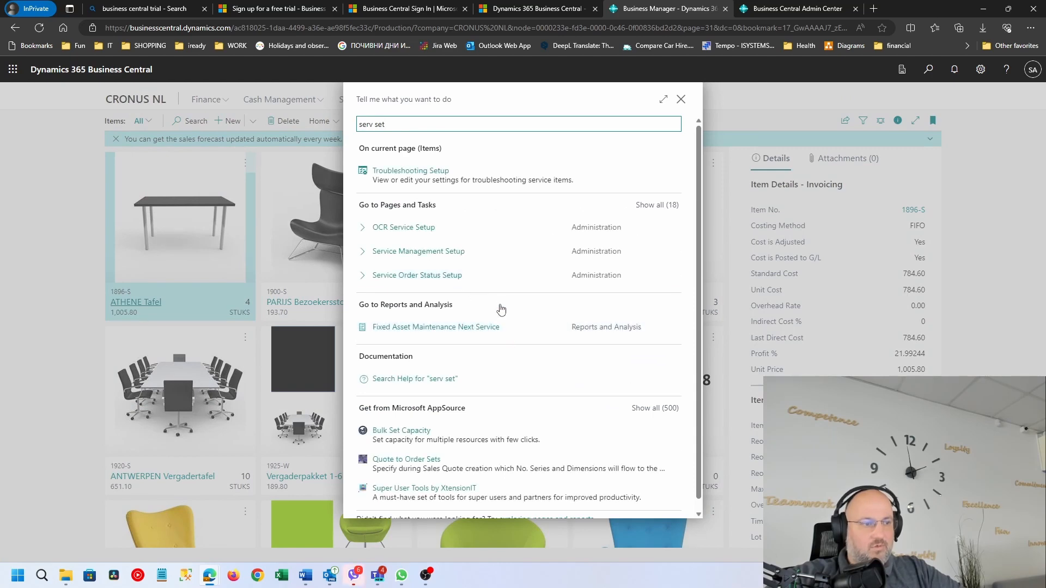
click(427, 252)
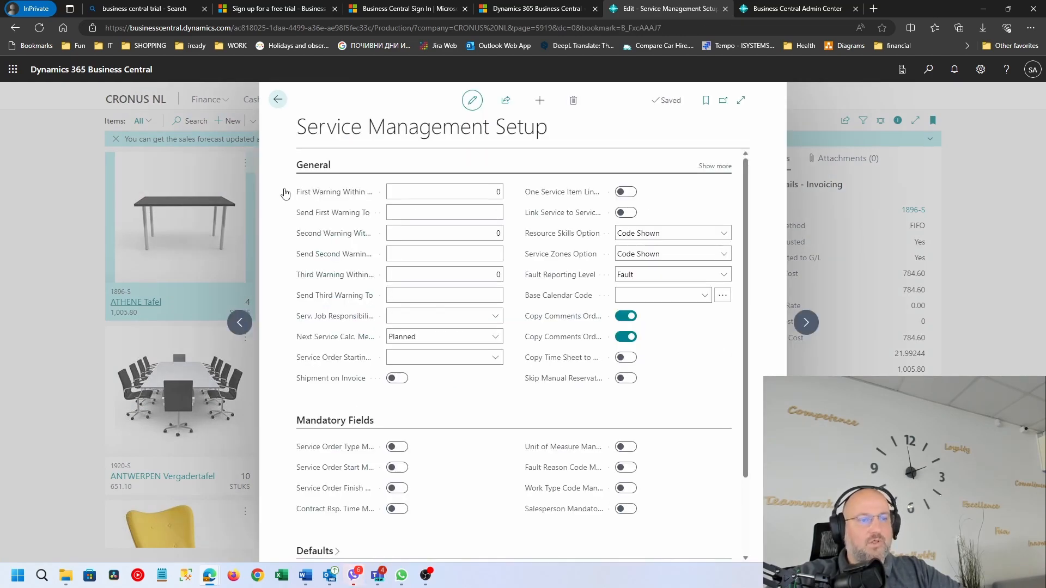
scroll(439, 392, down, 3)
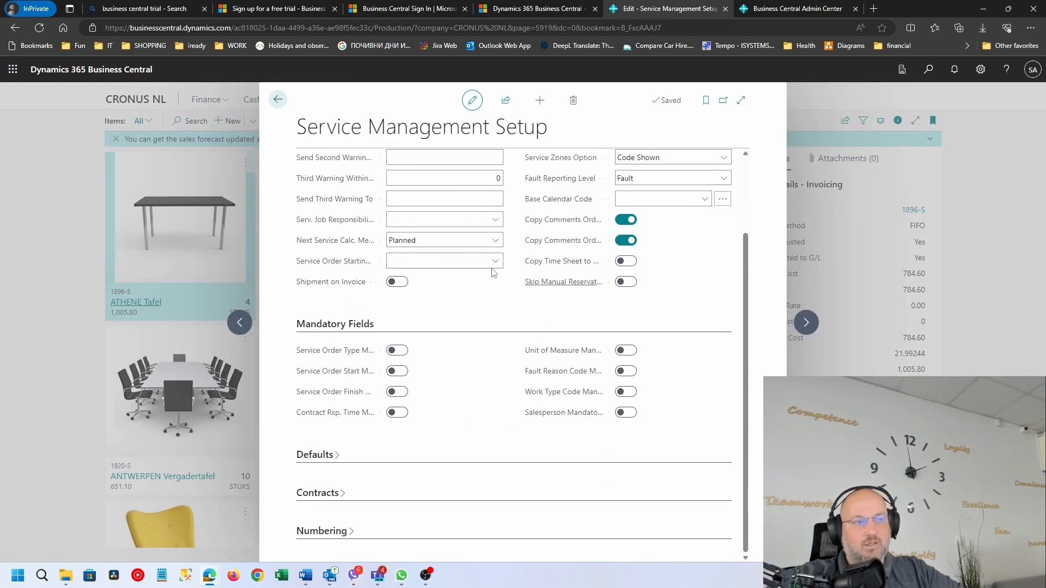
click(334, 532)
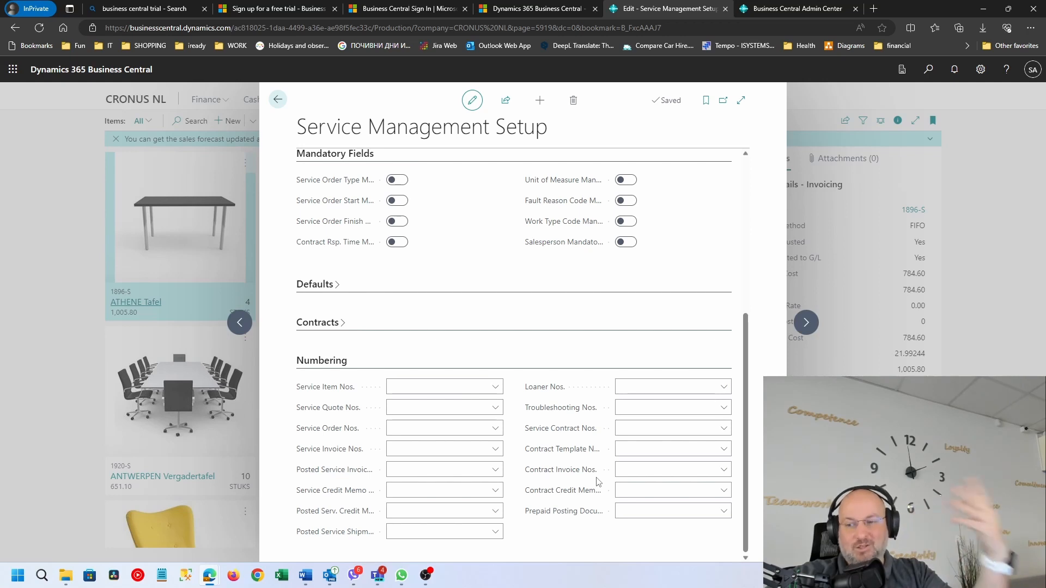
click(278, 105)
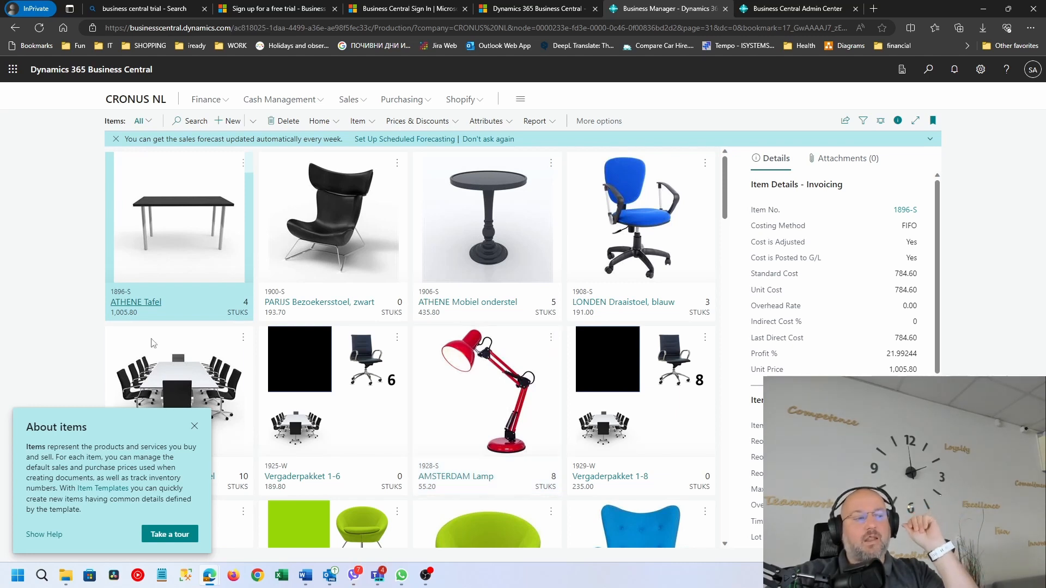
click(194, 428)
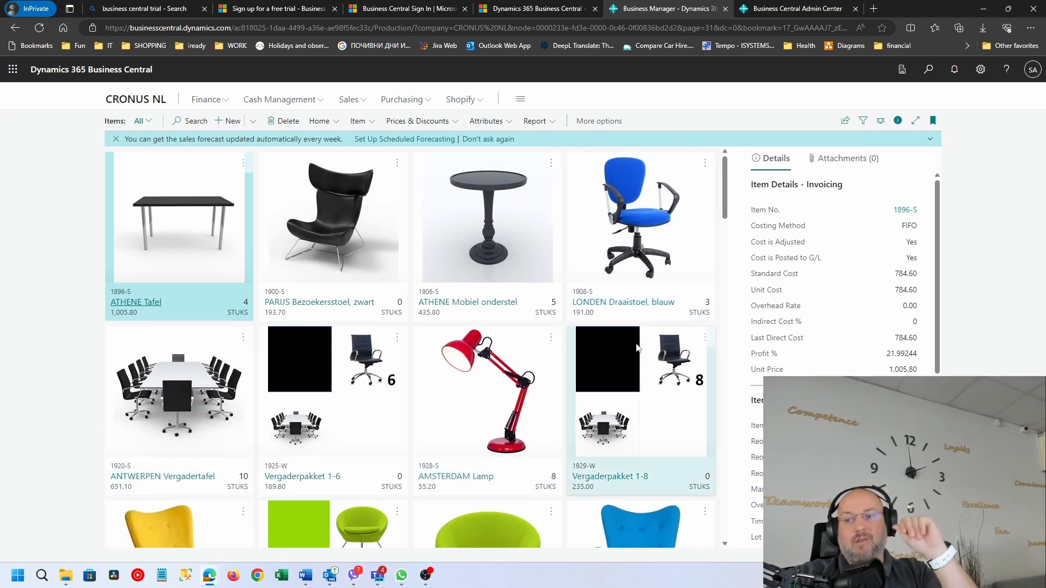
- Search for "ext man", open the installed extensions list and display the Extension Marketplace in expanded view
click(929, 69)
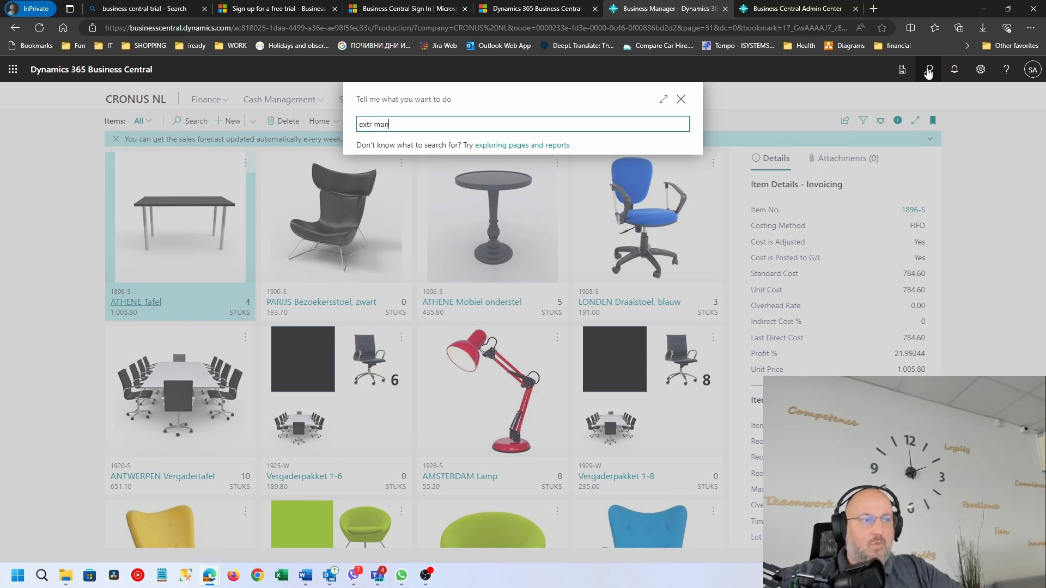
key(BackSpace)
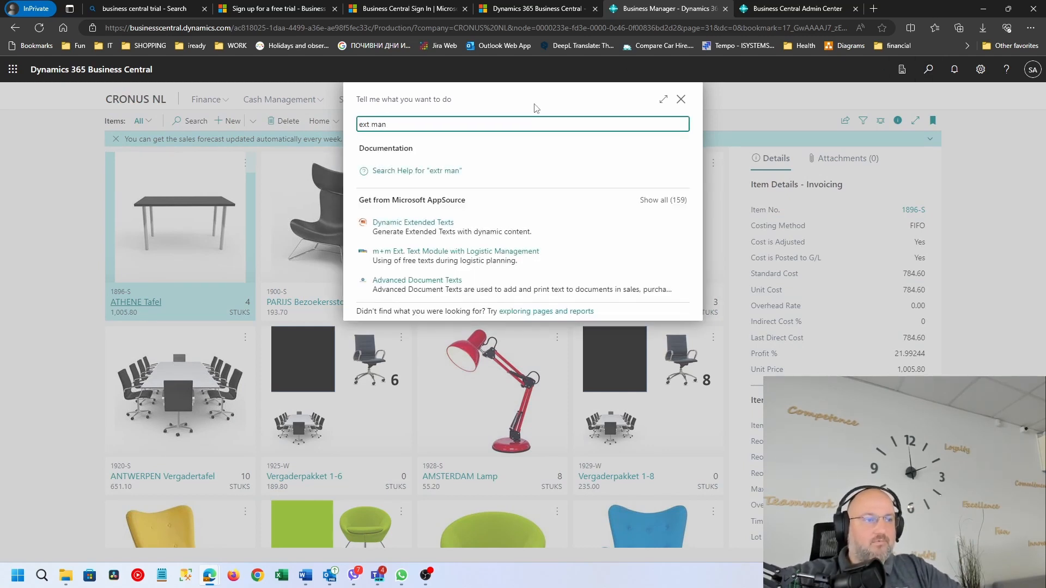
click(423, 173)
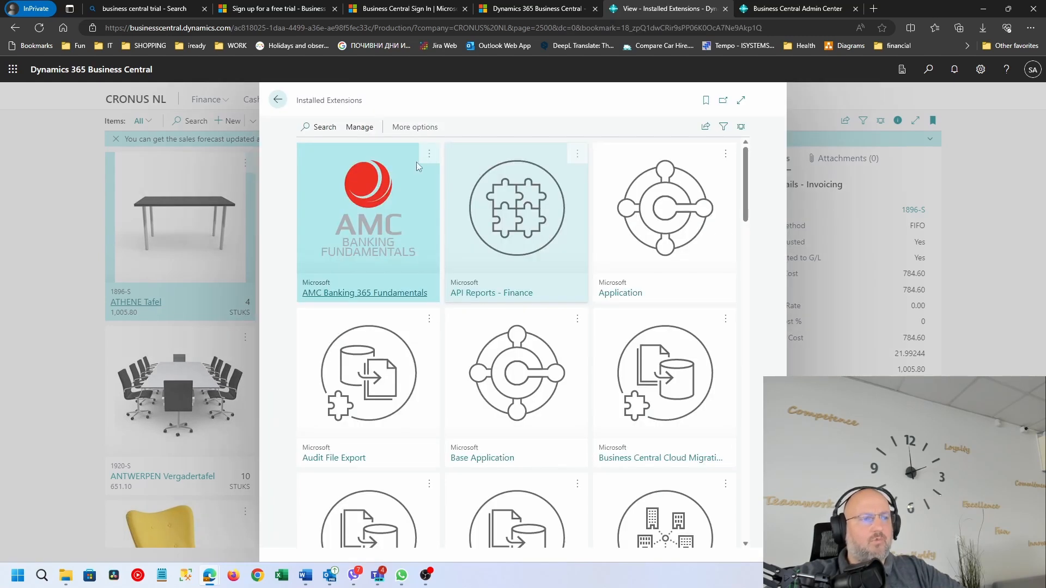
click(368, 131)
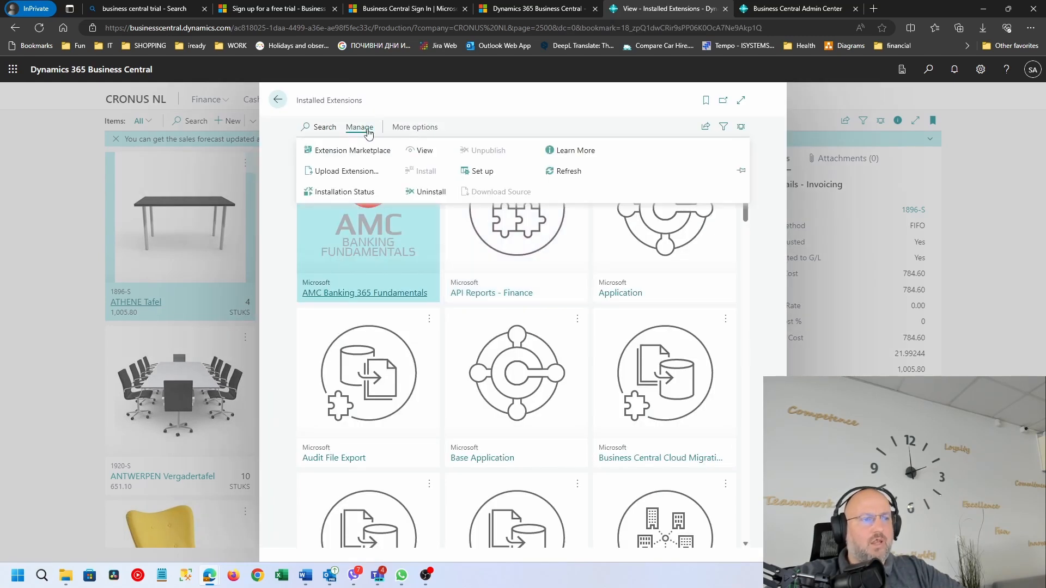
click(352, 153)
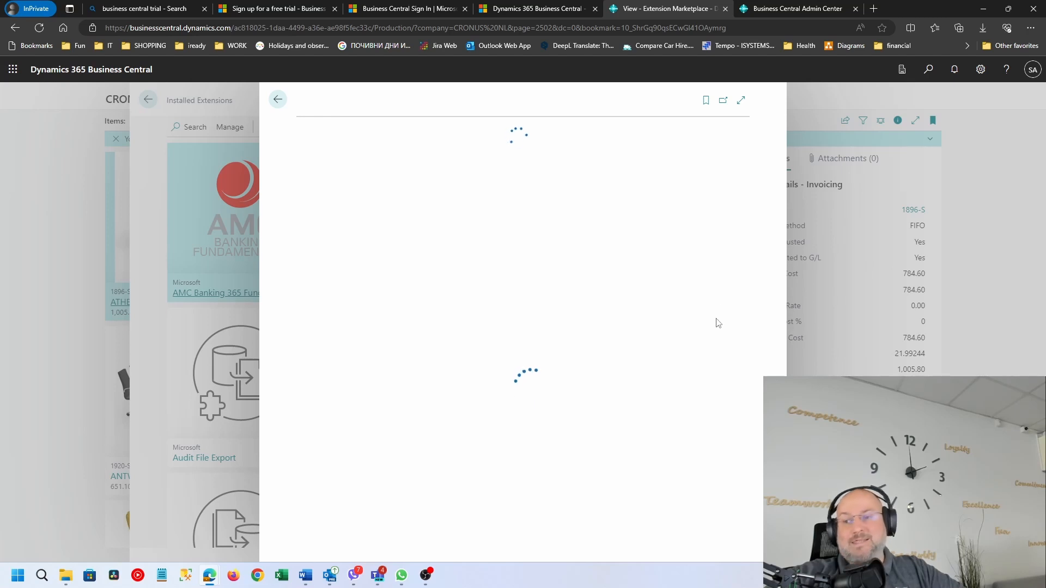
click(741, 101)
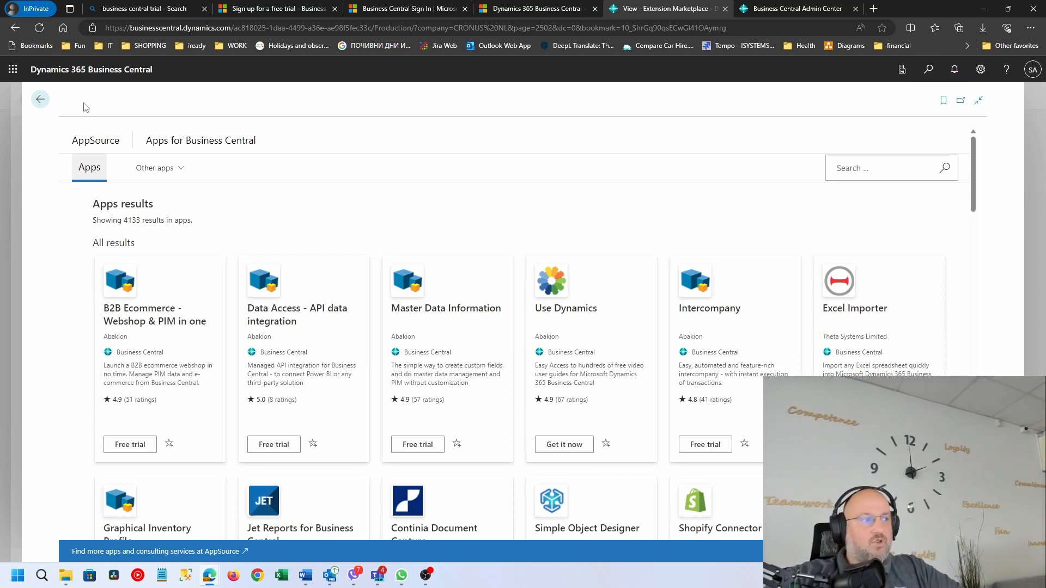
- Return to the installed extensions, show them as a list, search for "cof" and widen the Name column
click(39, 99)
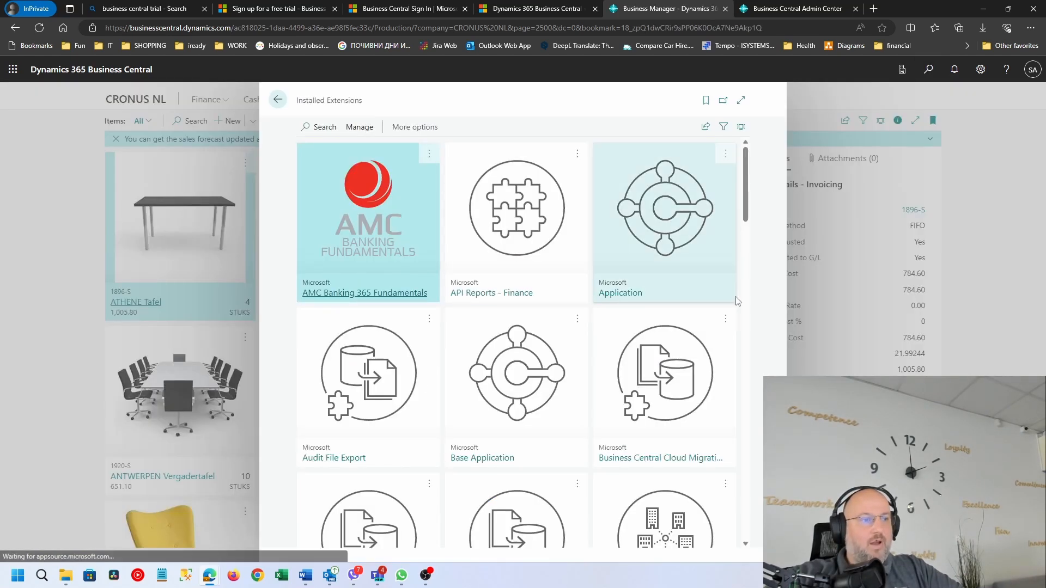
click(742, 127)
click(687, 150)
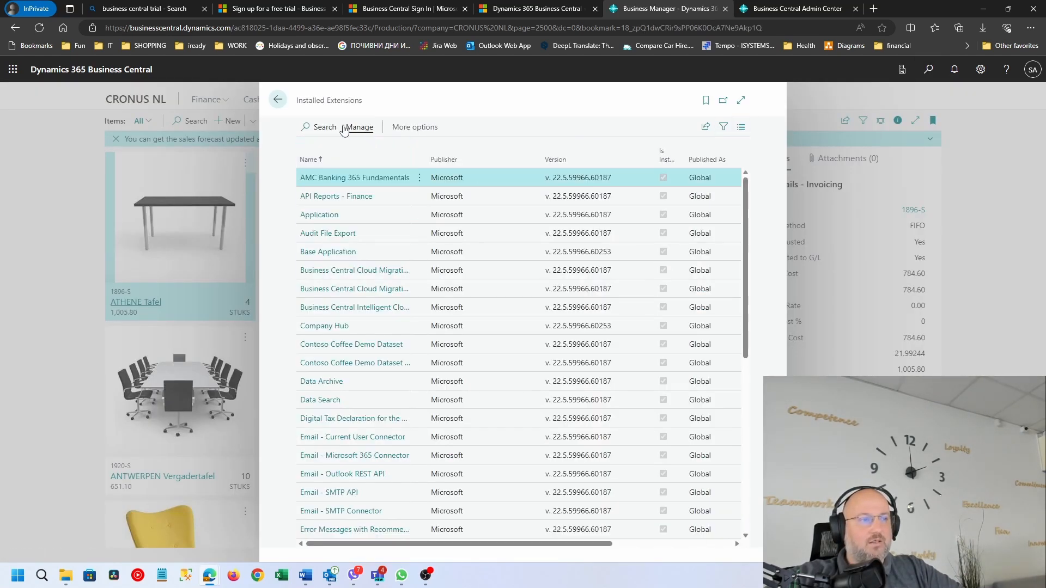
click(317, 125)
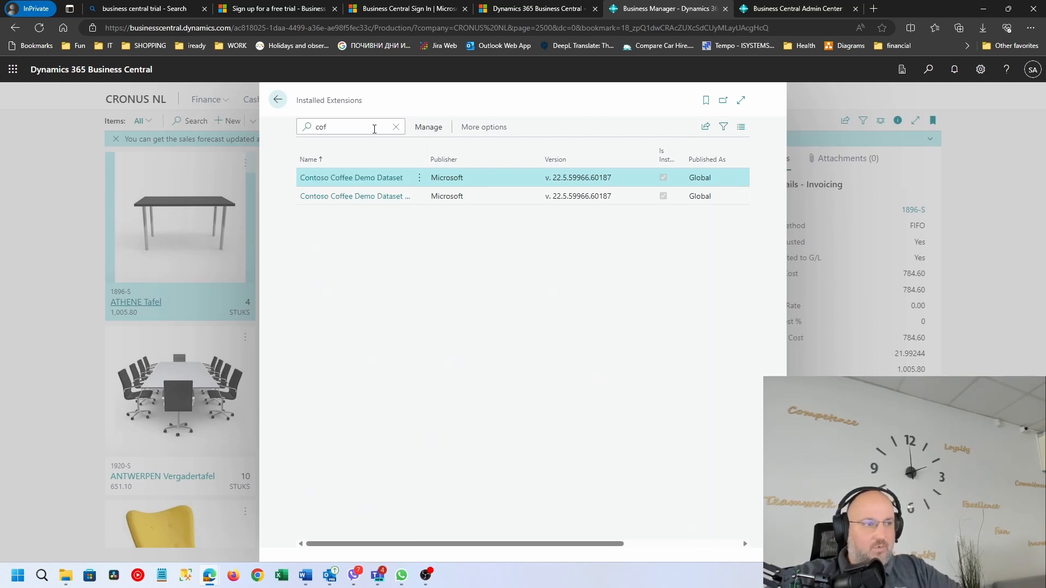
drag(520, 155, 529, 156)
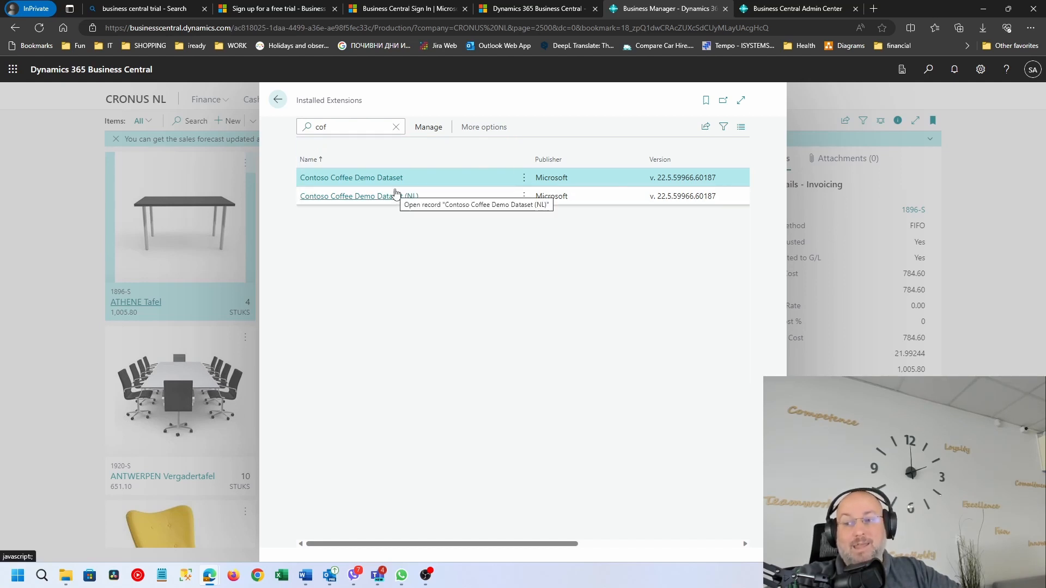
- Clear the extensions search, open the Extension Marketplace and search it for "coff"
click(396, 126)
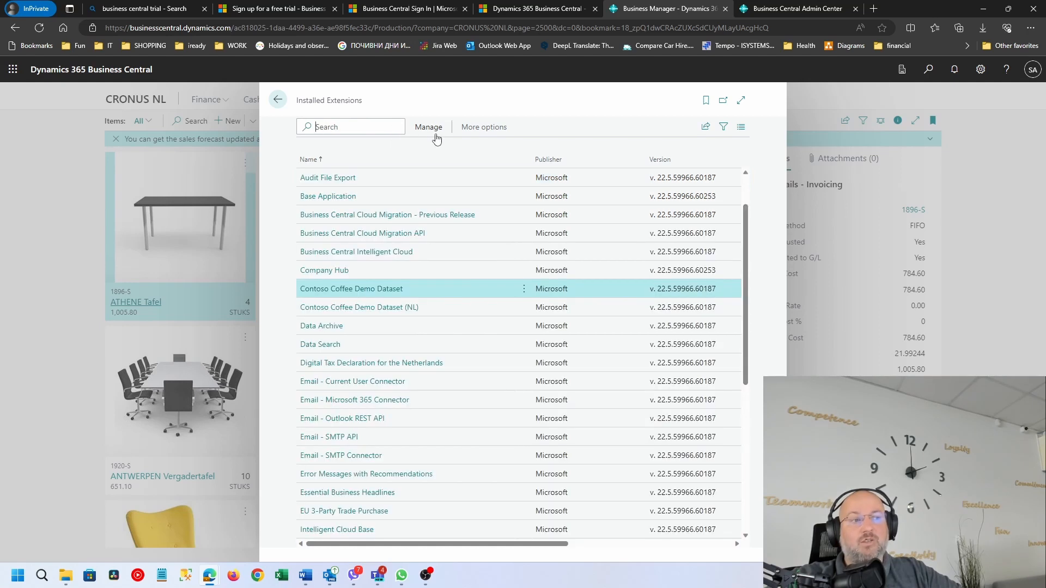
click(438, 131)
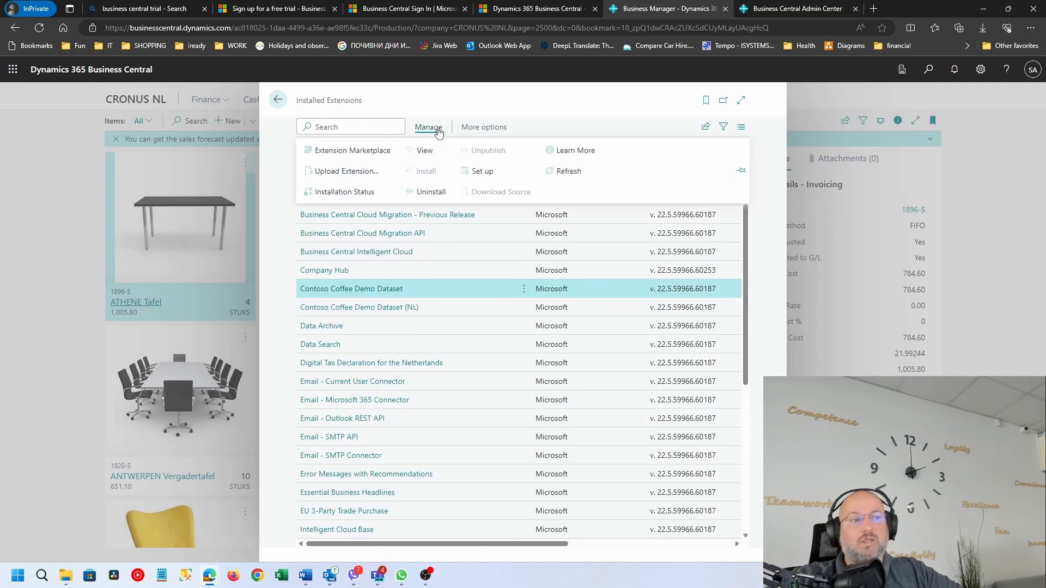
click(365, 157)
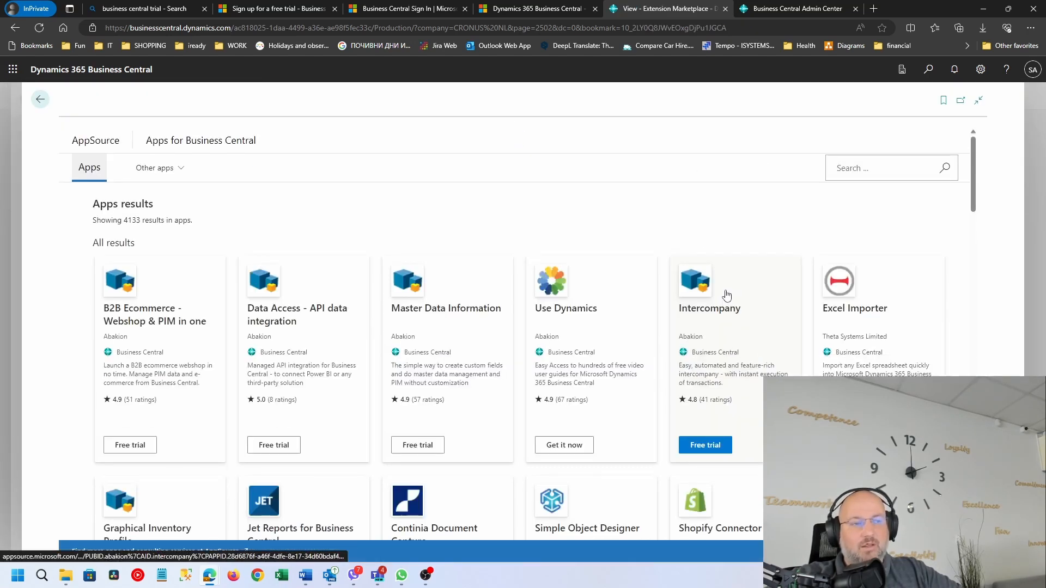
click(866, 165)
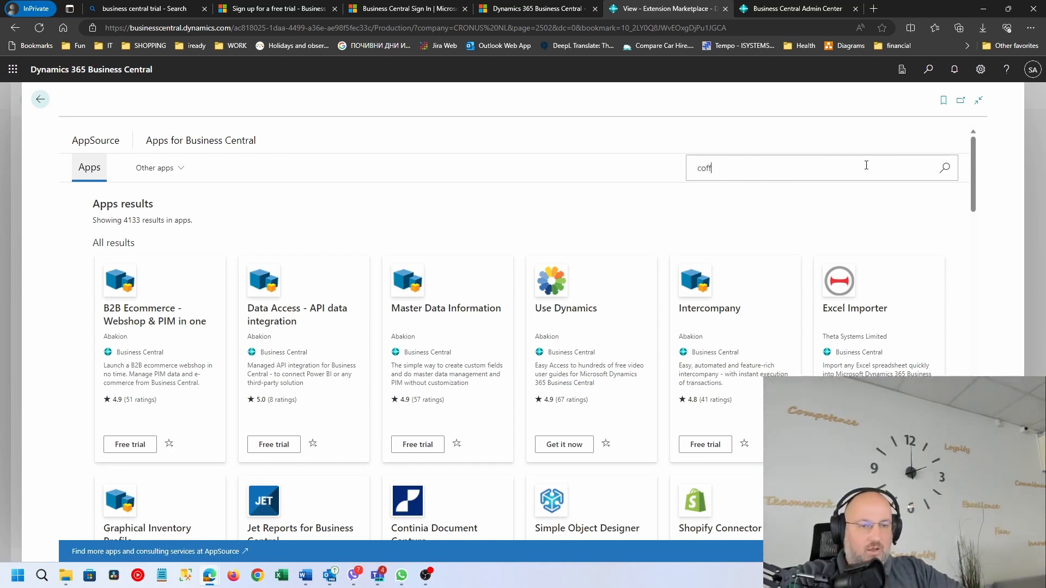
text(coff)
key(Return)
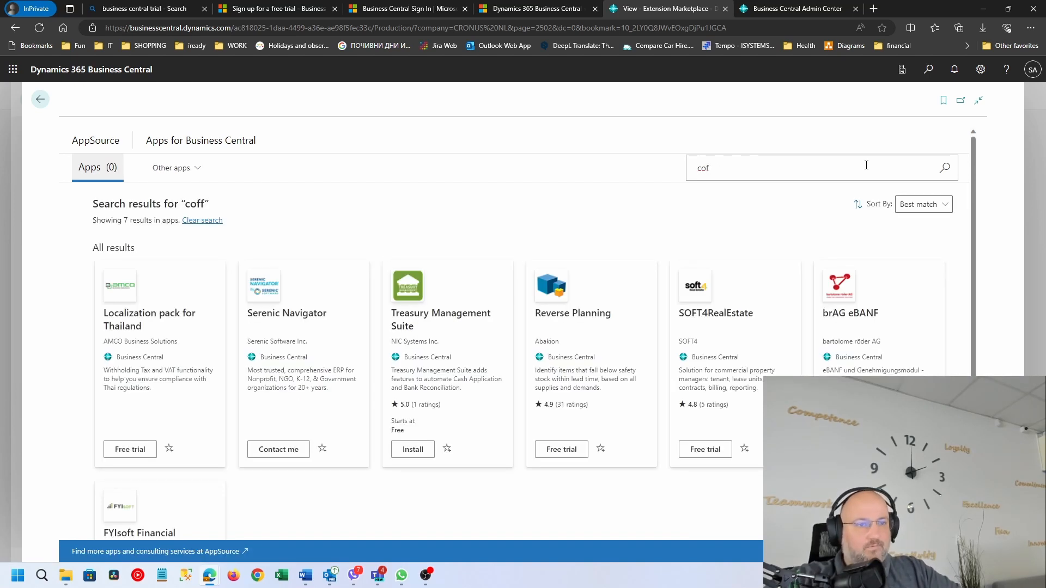
- Search the marketplace for "contoso cof", broaden the search to "contoso" and look through the matching apps
key(BackSpace)
key(BackSpace)
key(BackSpace)
key(Return)
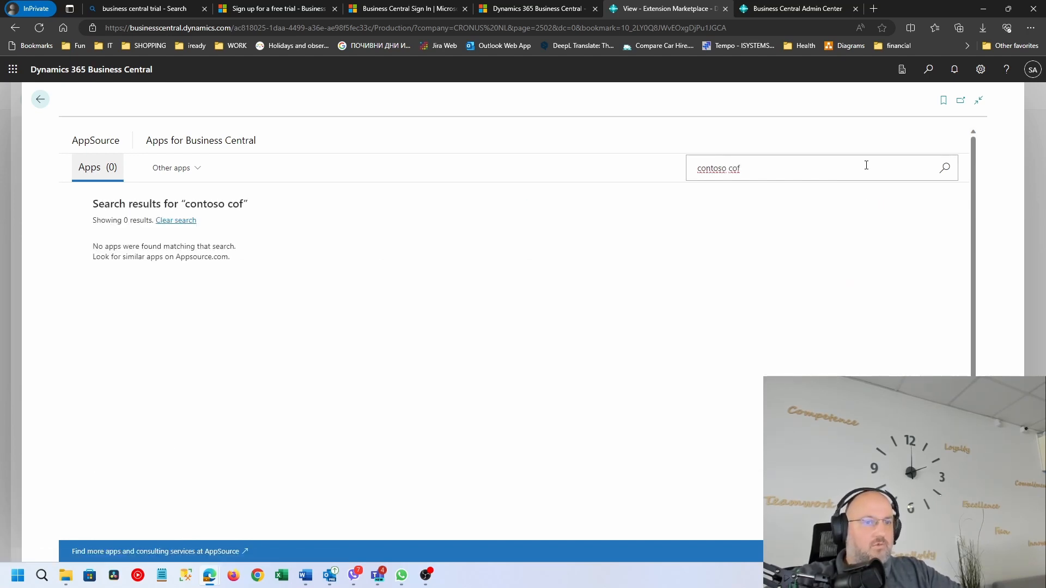
key(Return)
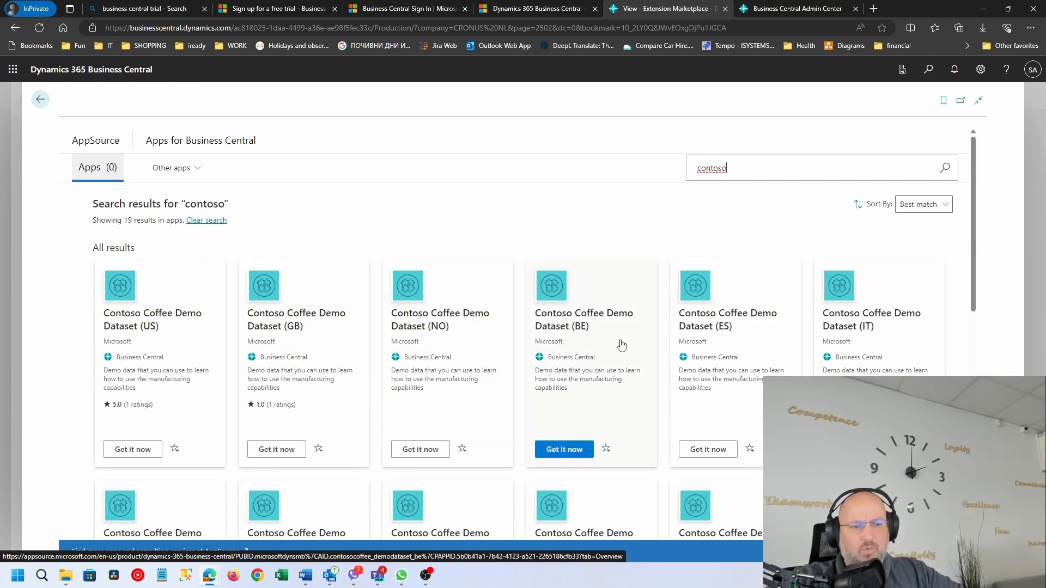
scroll(775, 334, down, 4)
scroll(775, 334, down, 1)
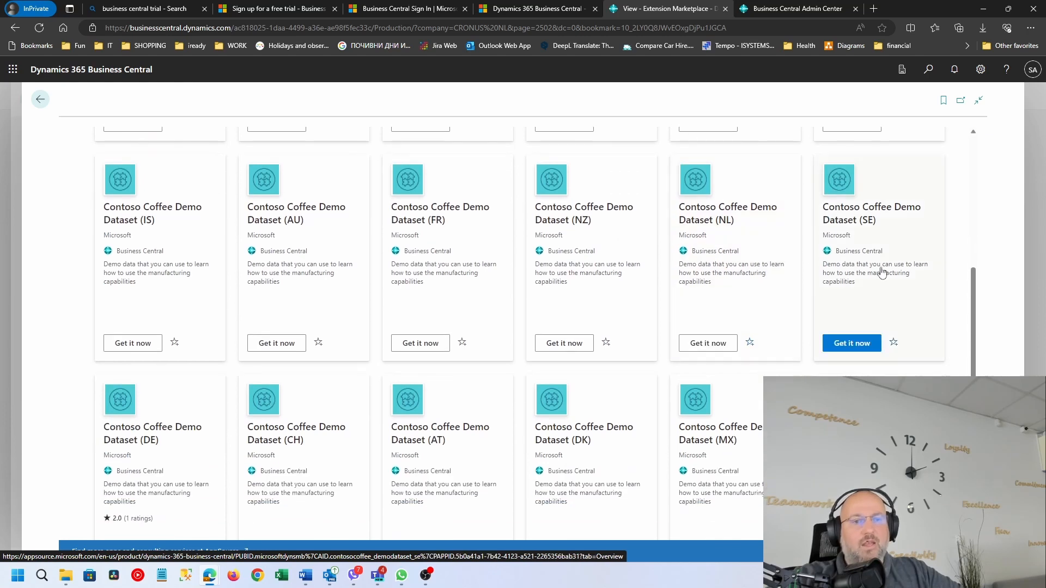
scroll(570, 444, down, 4)
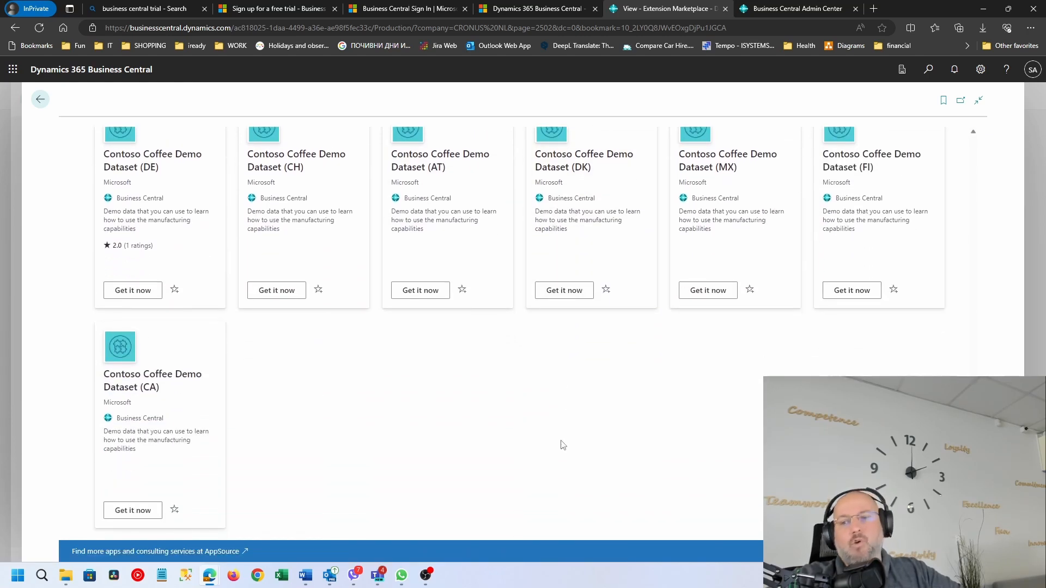
- Switch to the Business Central admin center, review the country options for creating an environment and return to the Extension Marketplace
click(785, 12)
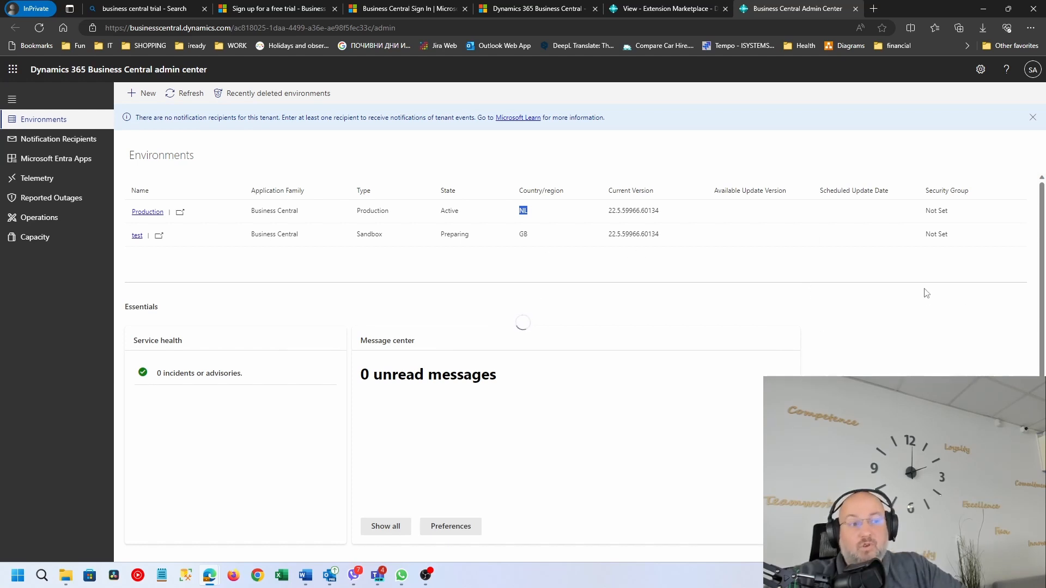
click(690, 12)
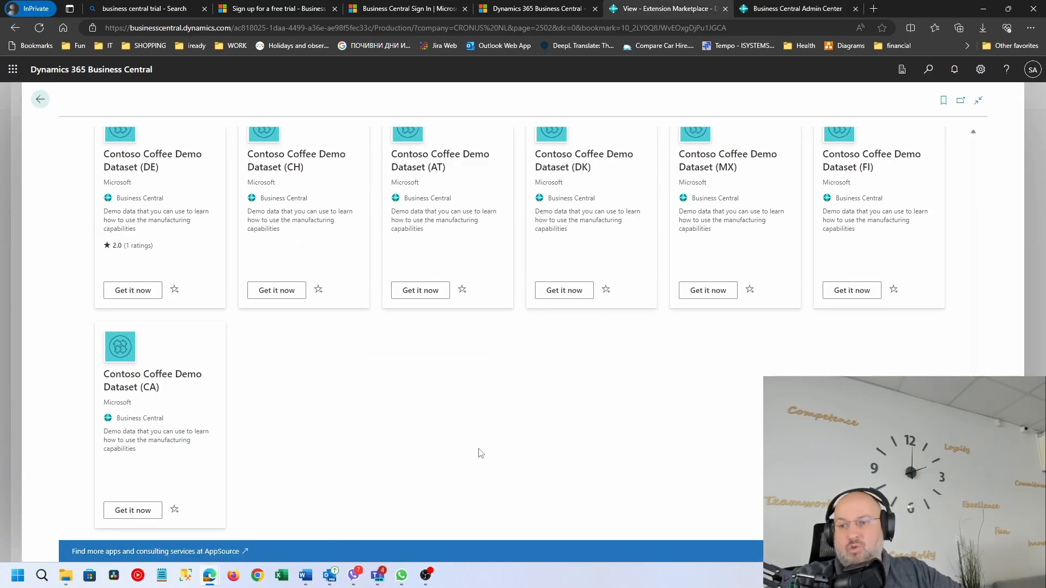
scroll(490, 490, up, 10)
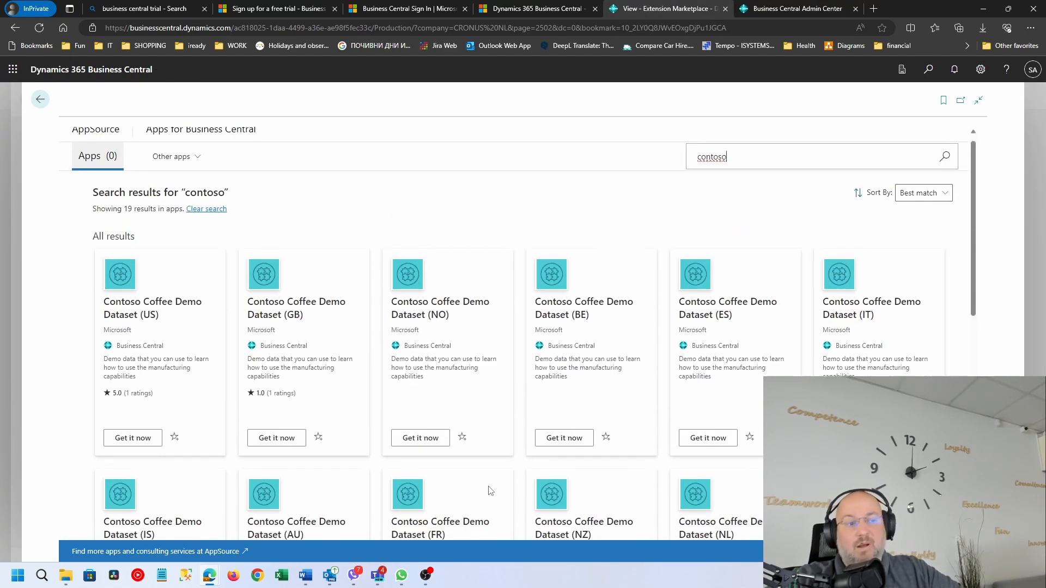
click(777, 15)
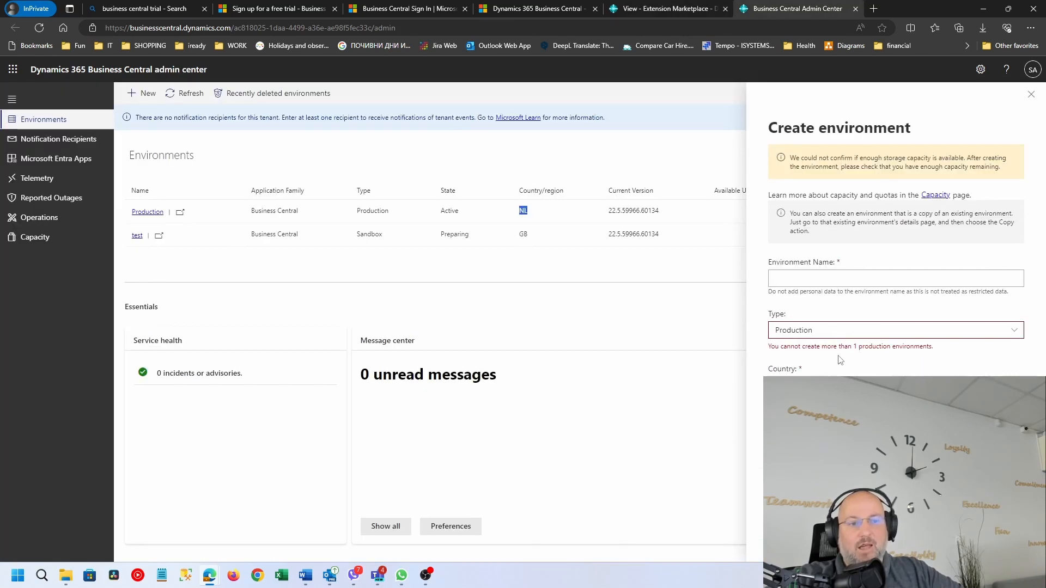
click(896, 385)
scroll(629, 390, down, 15)
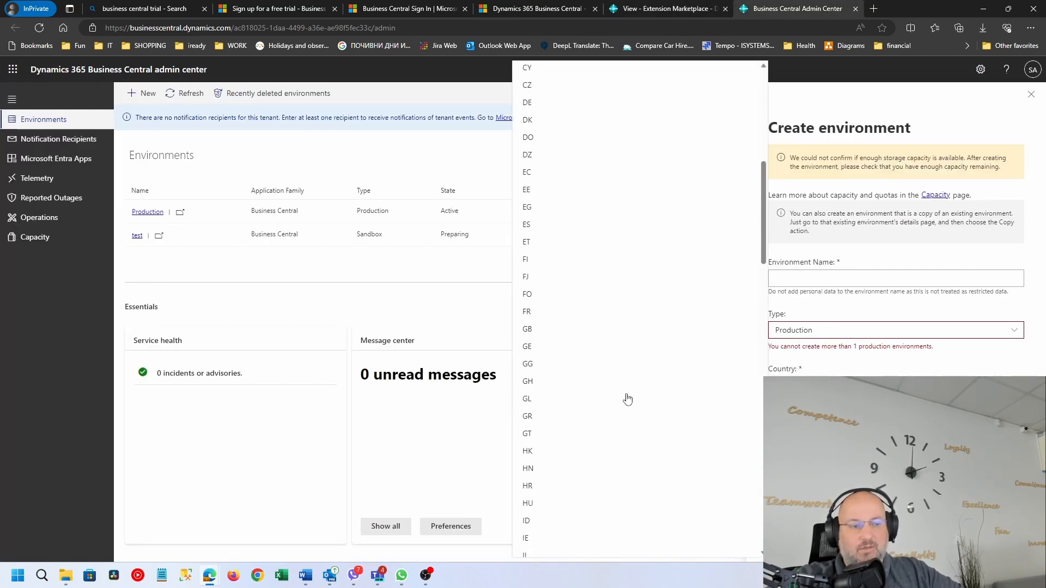
scroll(628, 399, down, 15)
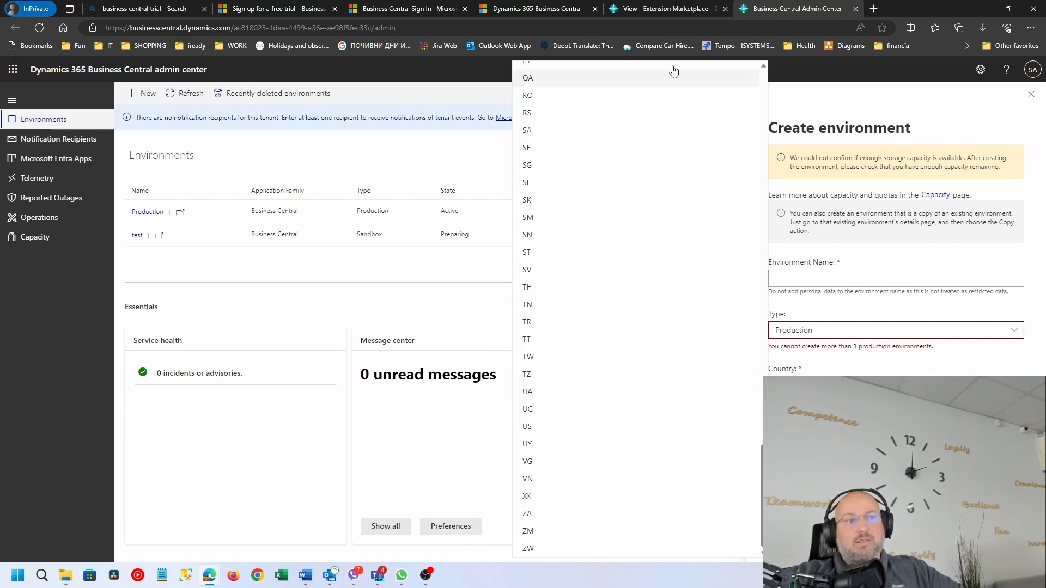
click(667, 9)
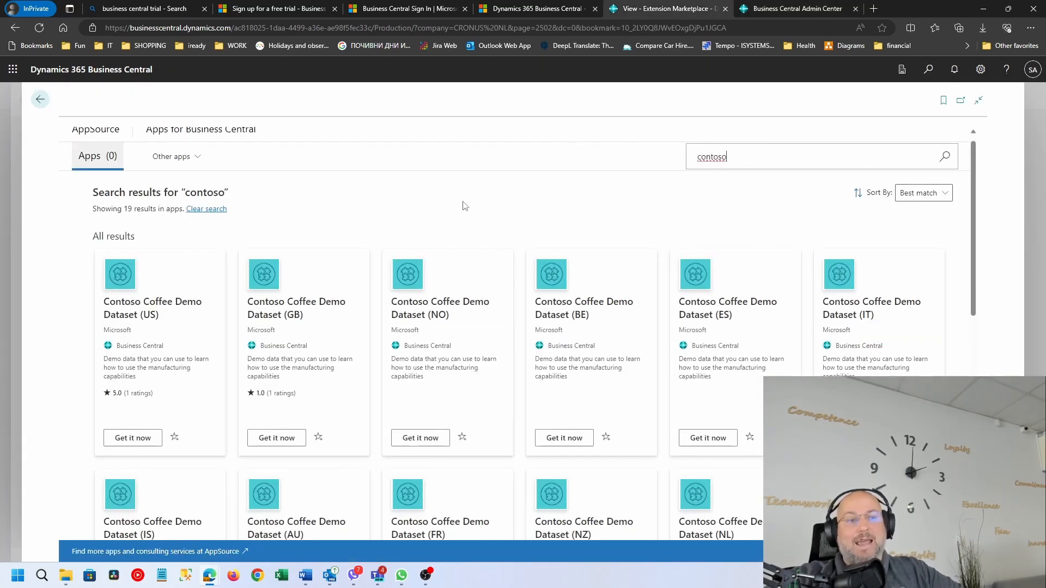
- Examine which country versions of the Contoso Coffee Demo Dataset the marketplace offers
scroll(590, 389, down, 6)
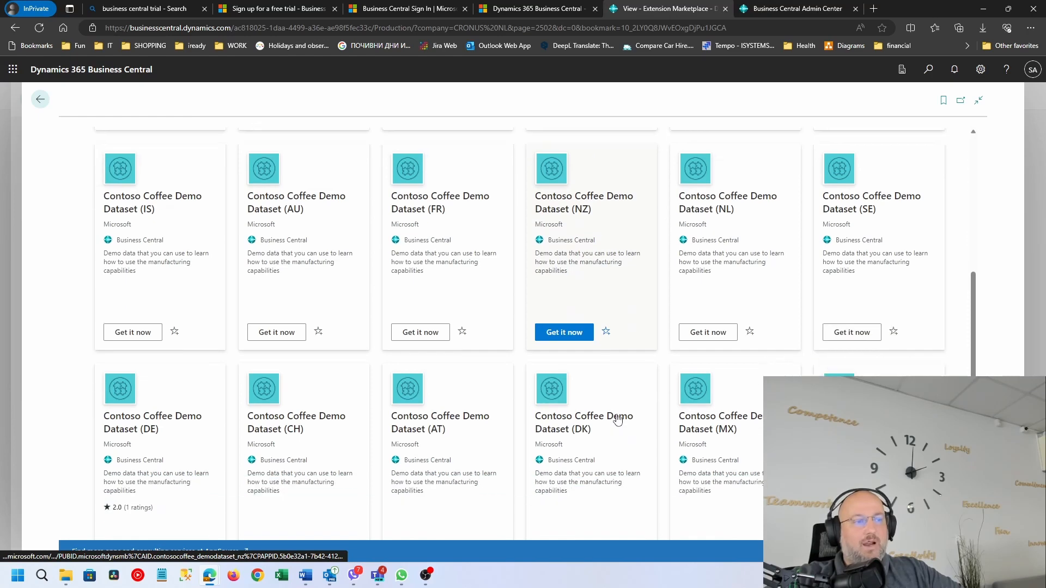
scroll(617, 419, down, 5)
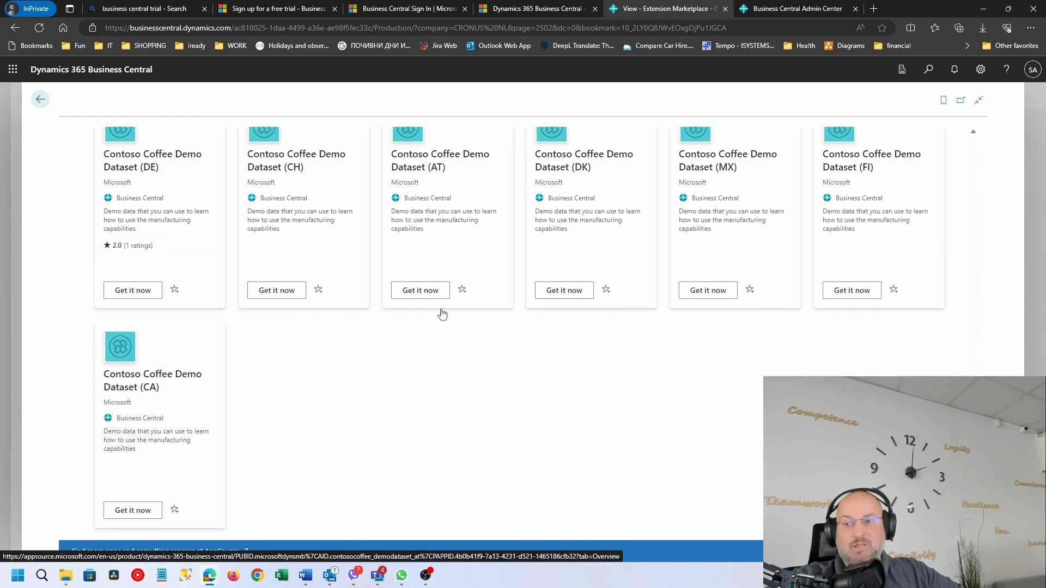
scroll(393, 379, up, 10)
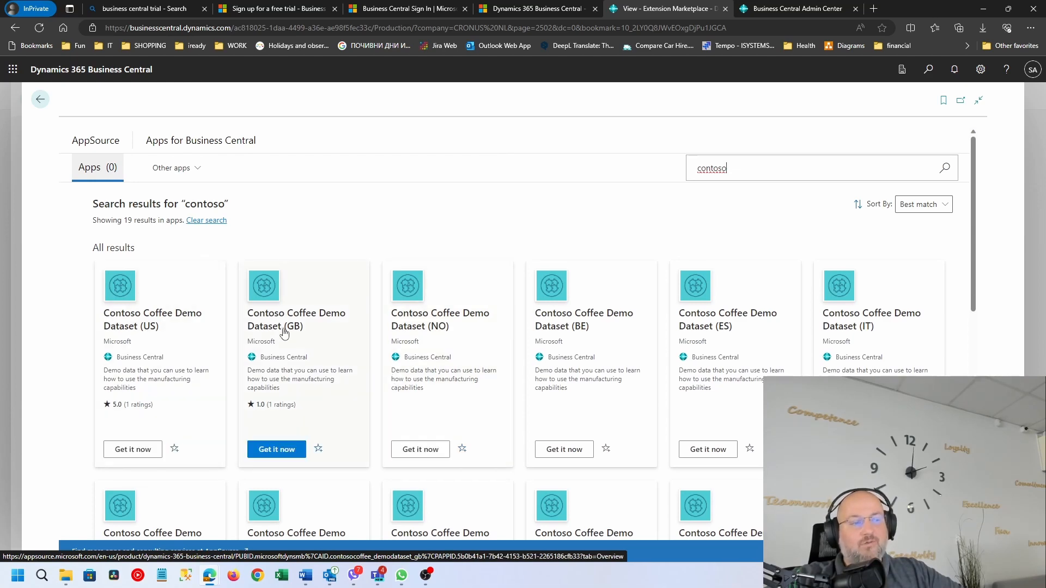
scroll(708, 326, down, 5)
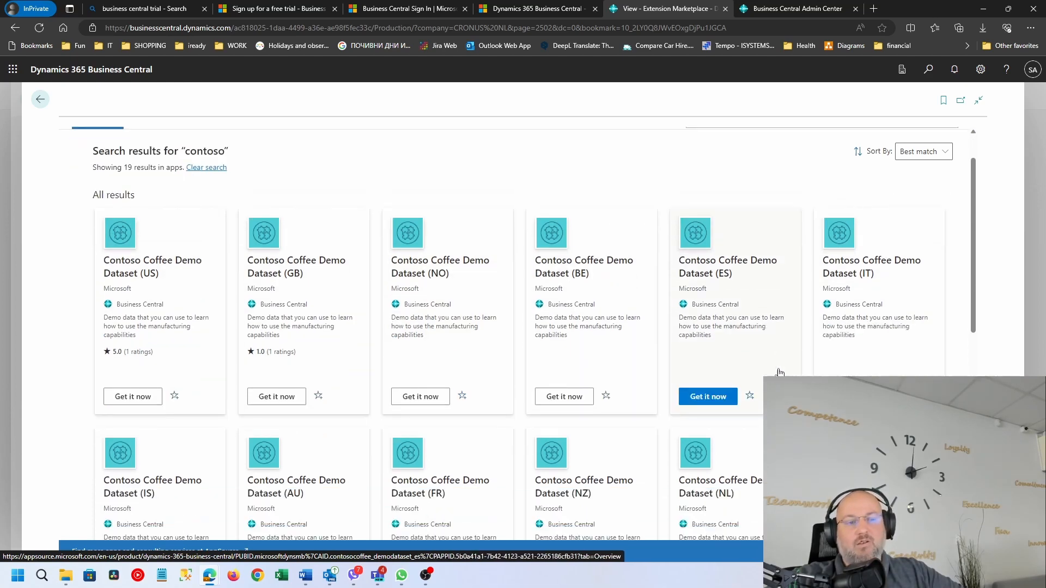
scroll(531, 384, down, 6)
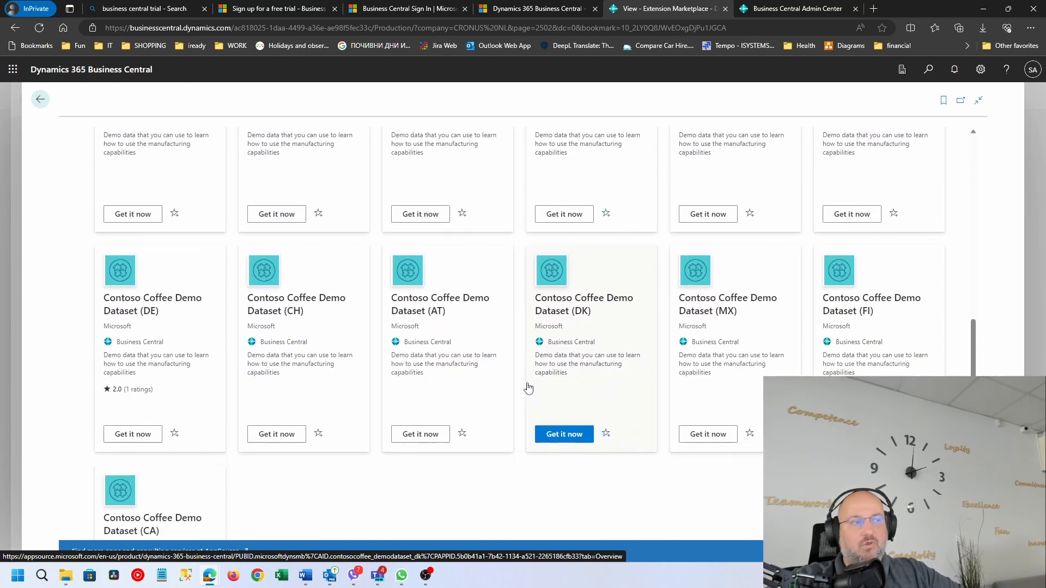
scroll(539, 403, up, 10)
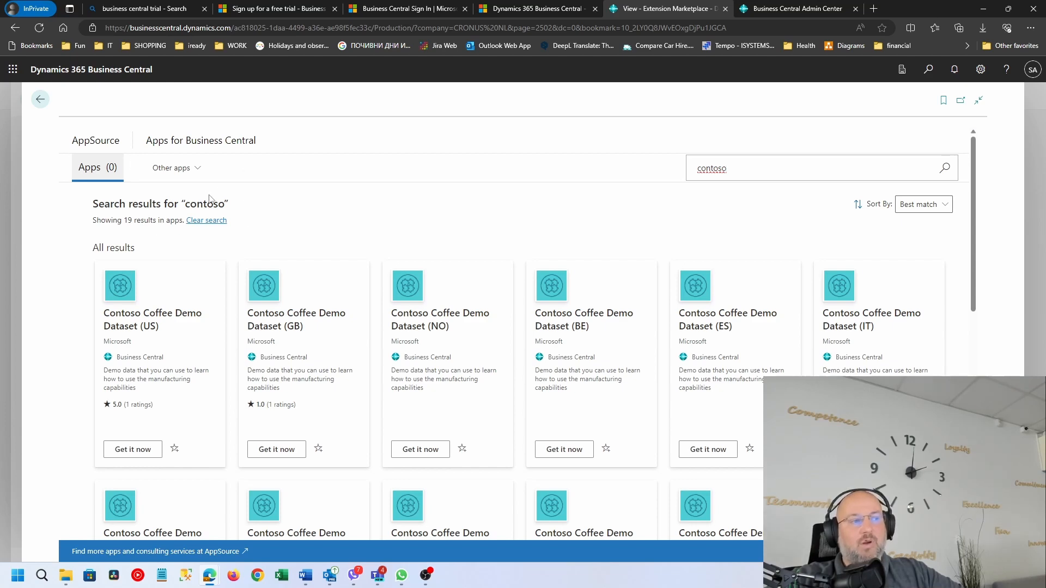
drag(183, 203, 226, 204)
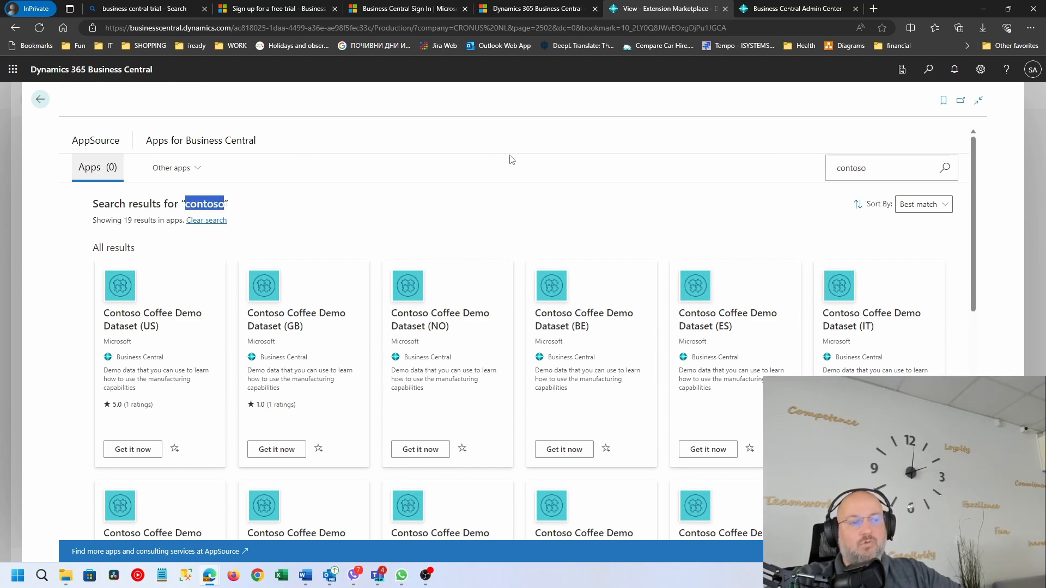
scroll(604, 218, down, 3)
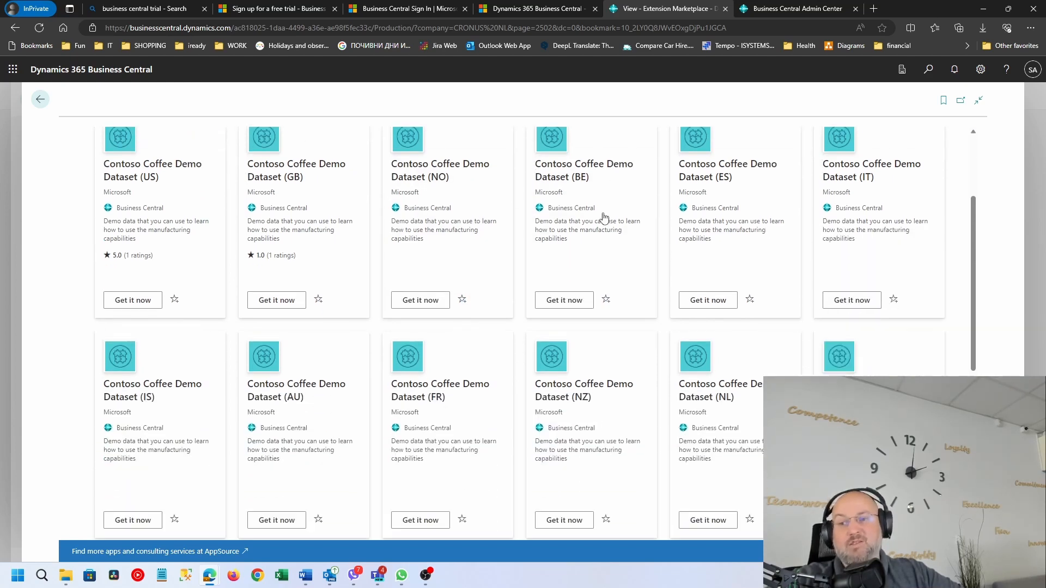
scroll(604, 217, down, 8)
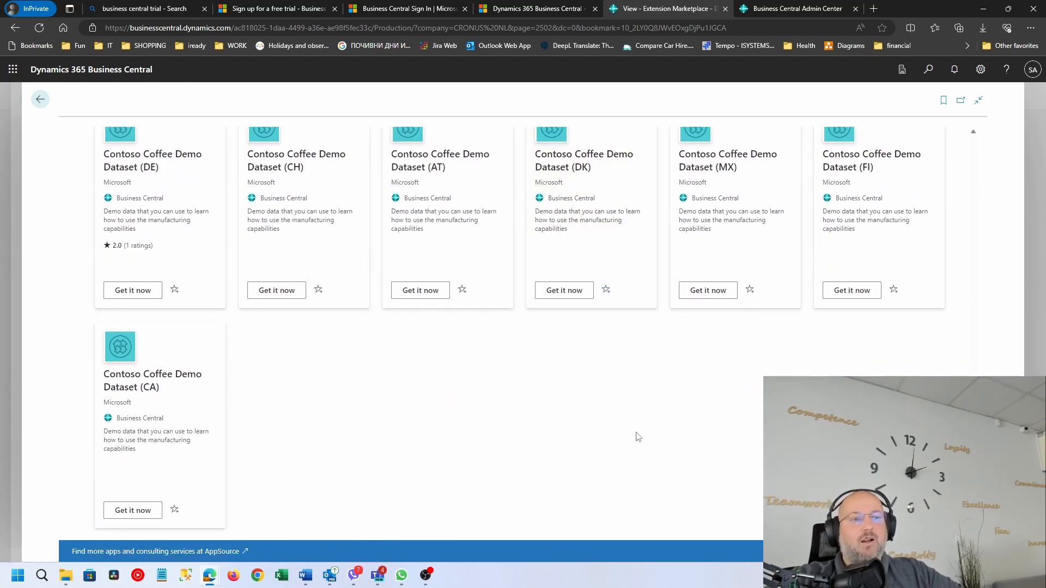
- Close the marketplace and the installed extensions, search for "comp" and open the Companies list
click(40, 99)
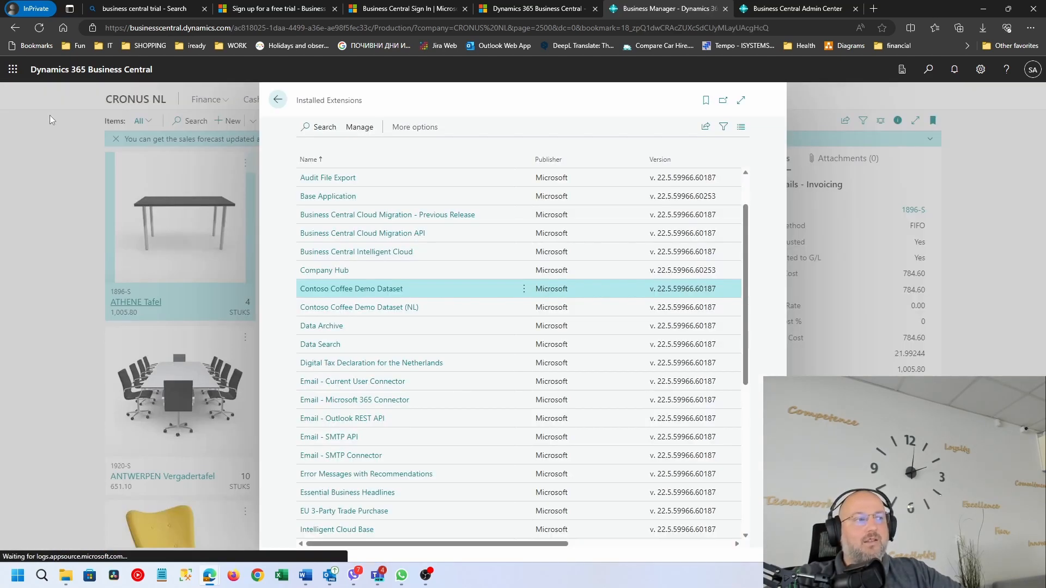
click(279, 100)
click(927, 70)
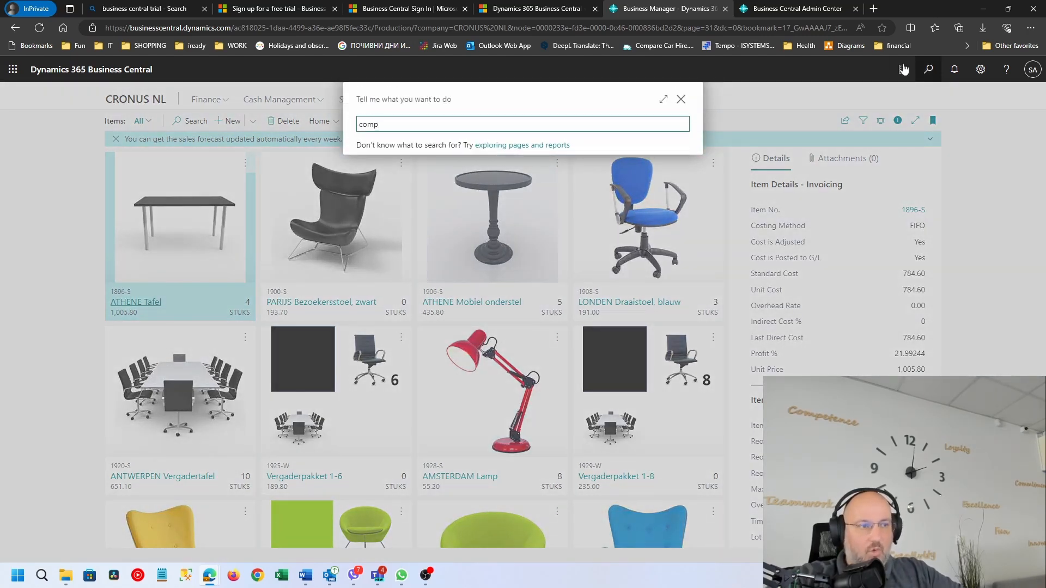
click(405, 293)
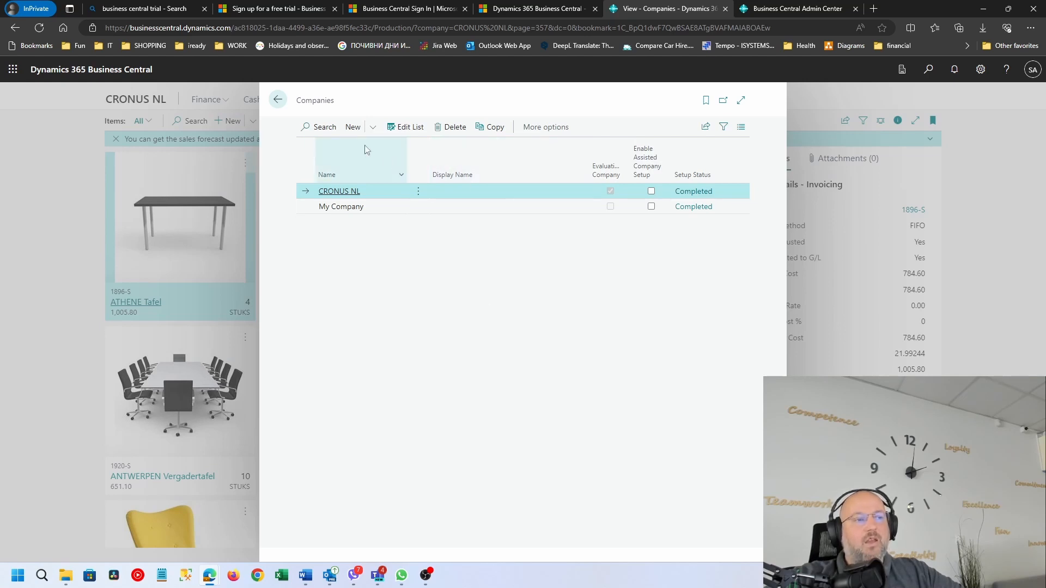
click(359, 128)
click(372, 127)
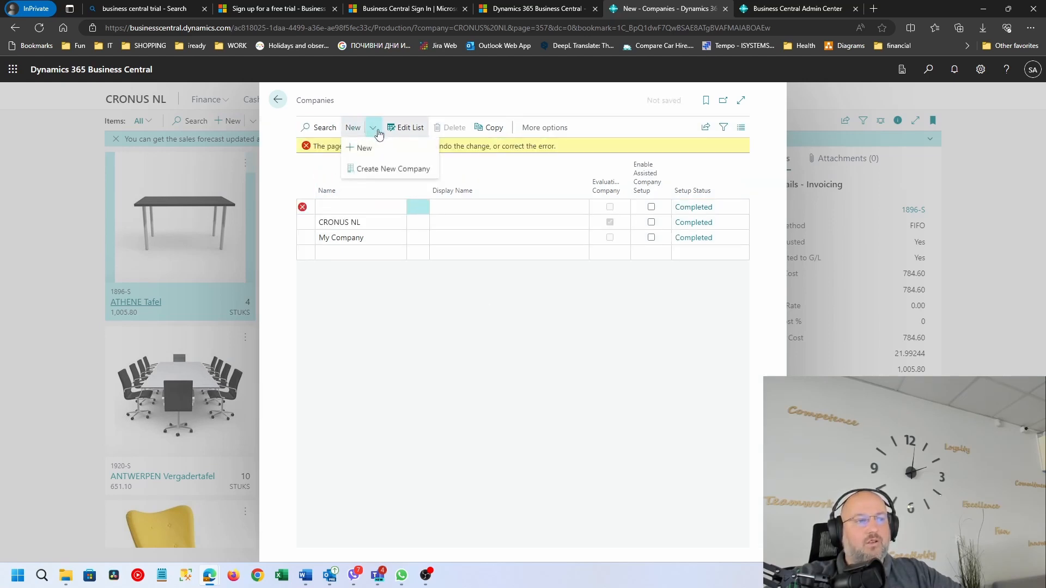
click(625, 369)
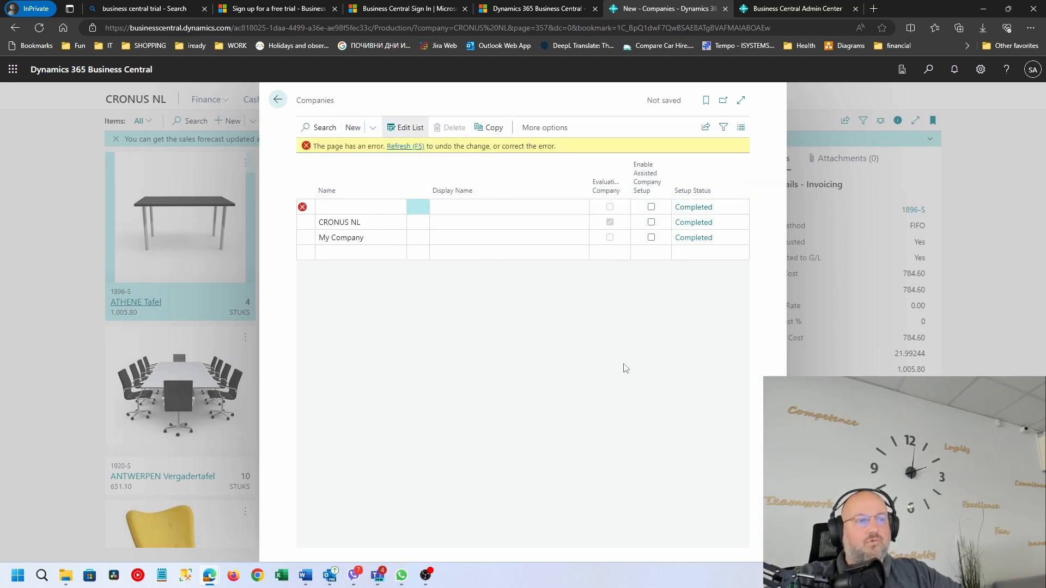
click(402, 146)
- Start the assisted setup for a new company, name it with the owner's first name plus "test", and keep Production - Setup Data Only
click(374, 129)
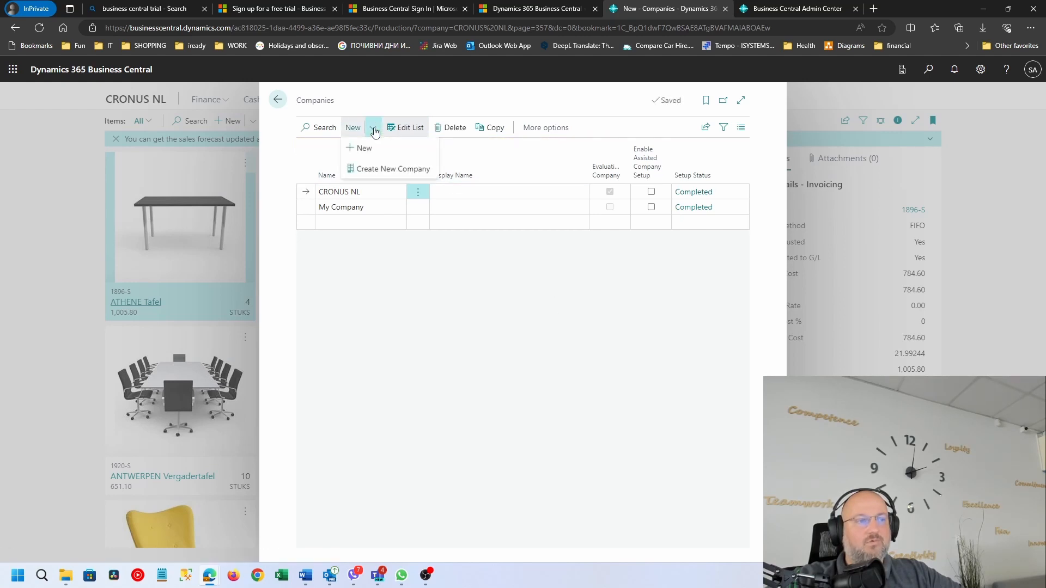
click(381, 169)
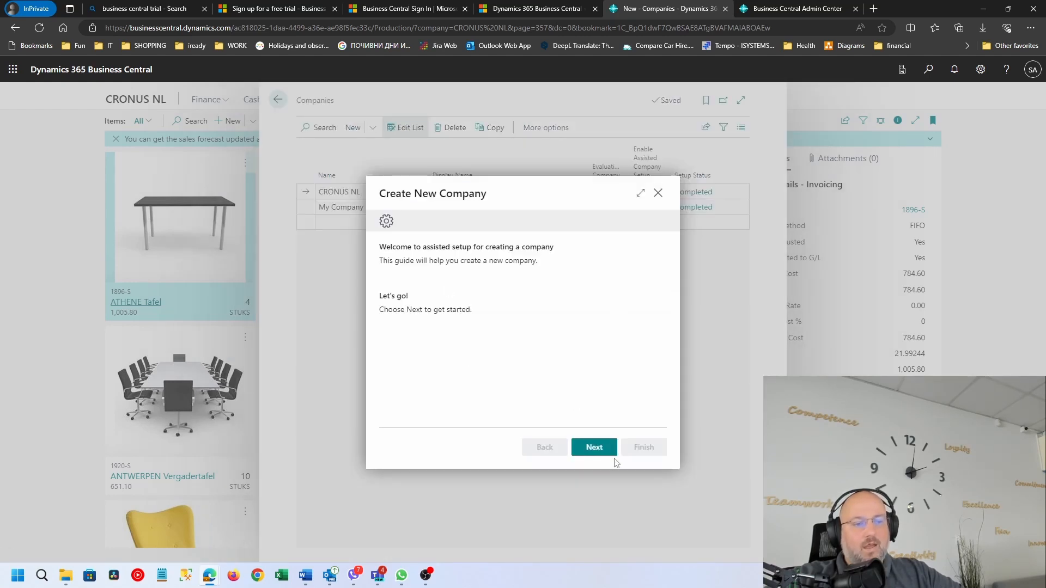
click(599, 448)
click(639, 193)
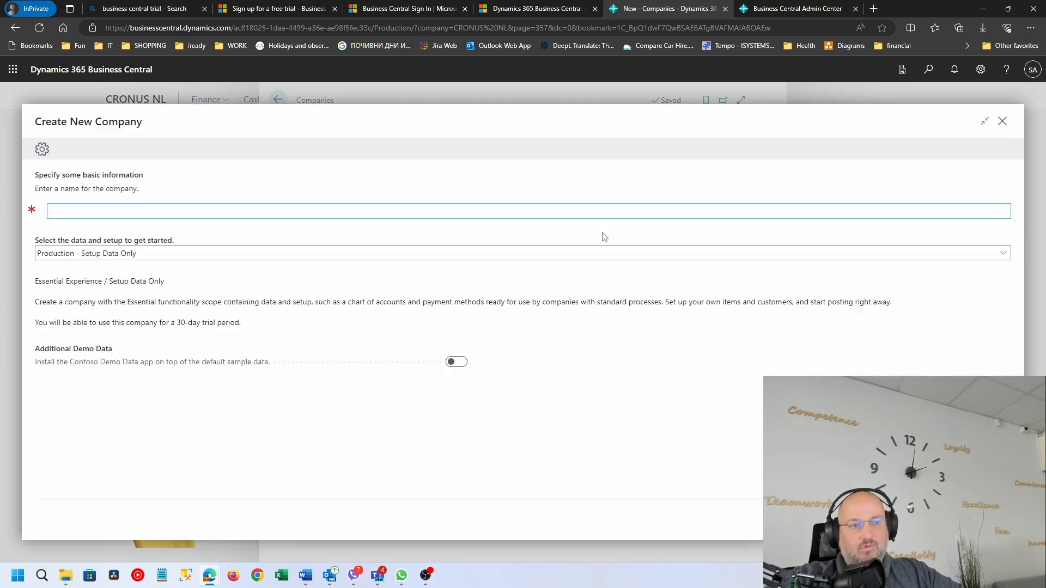
click(217, 210)
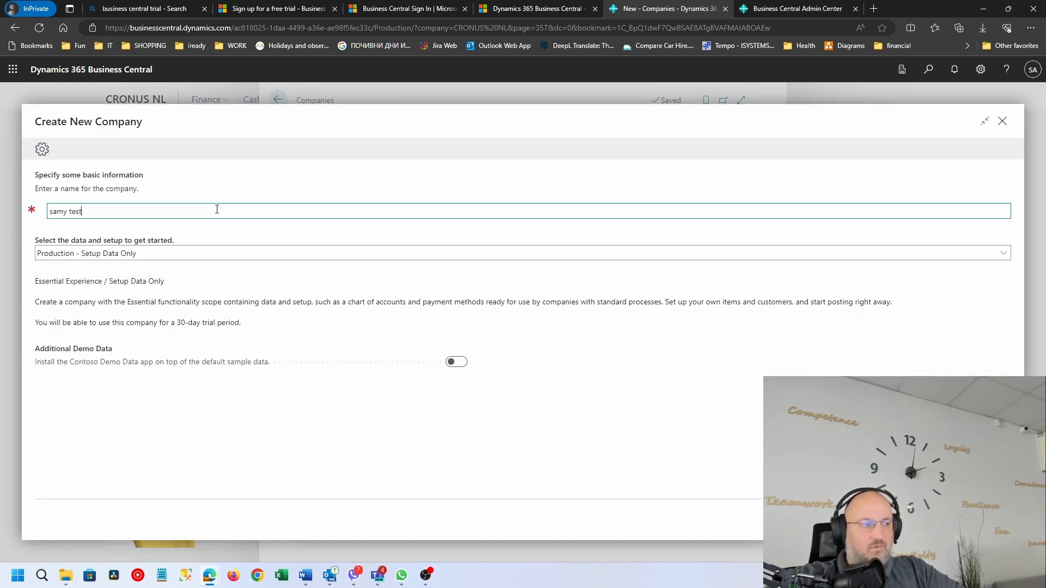
click(177, 252)
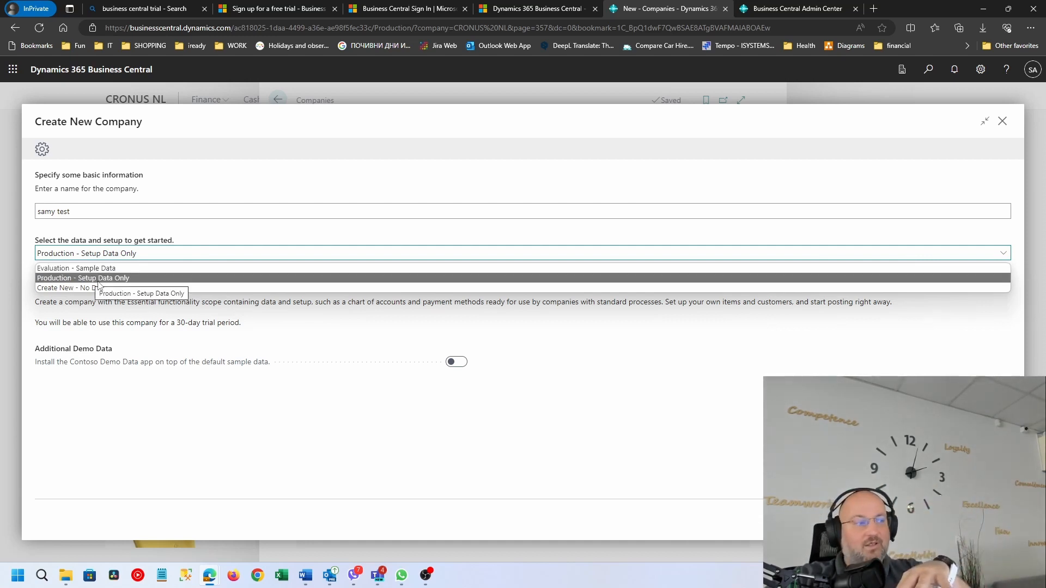
click(181, 231)
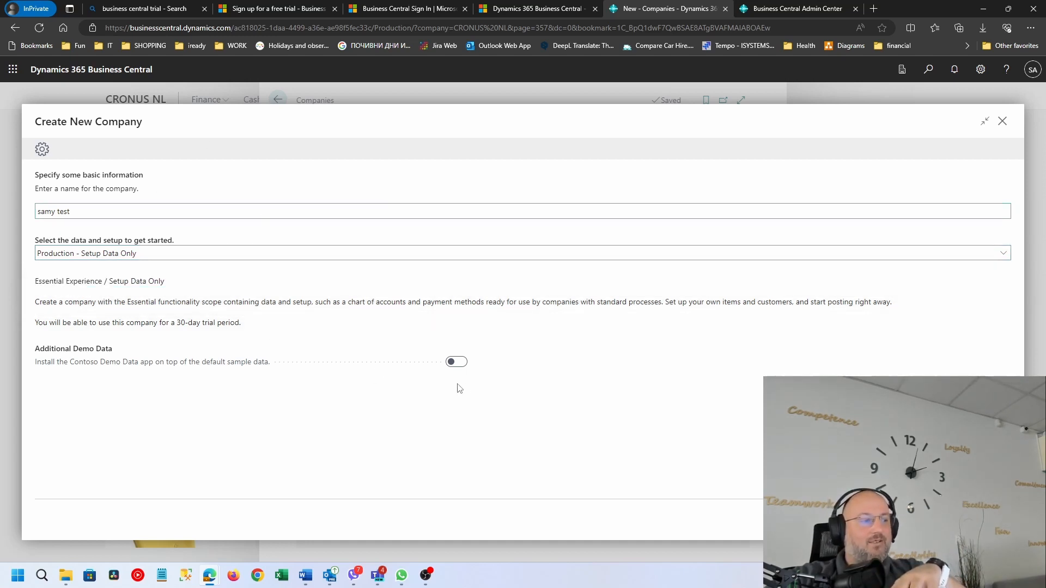
- Include the Contoso Demo Data app and finish the company creation guide, accepting Dutch (Netherlands) as the company language
mouse_move(199, 372)
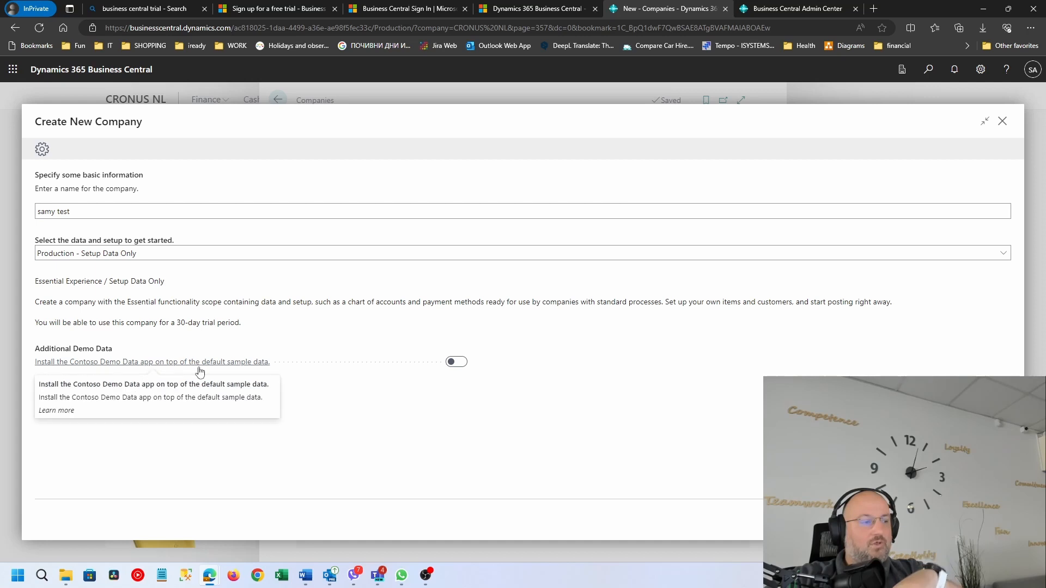
click(462, 363)
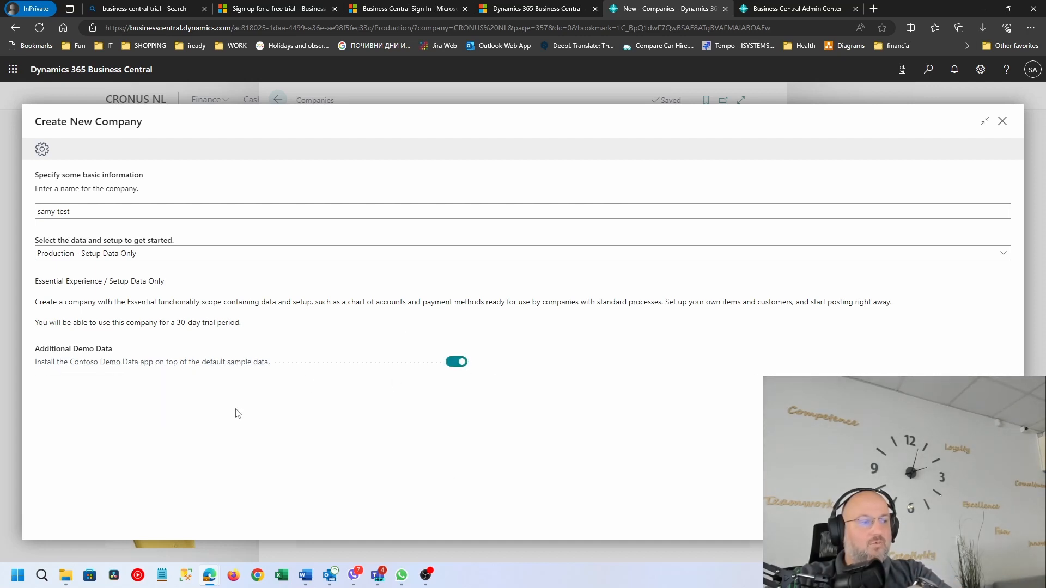
click(938, 519)
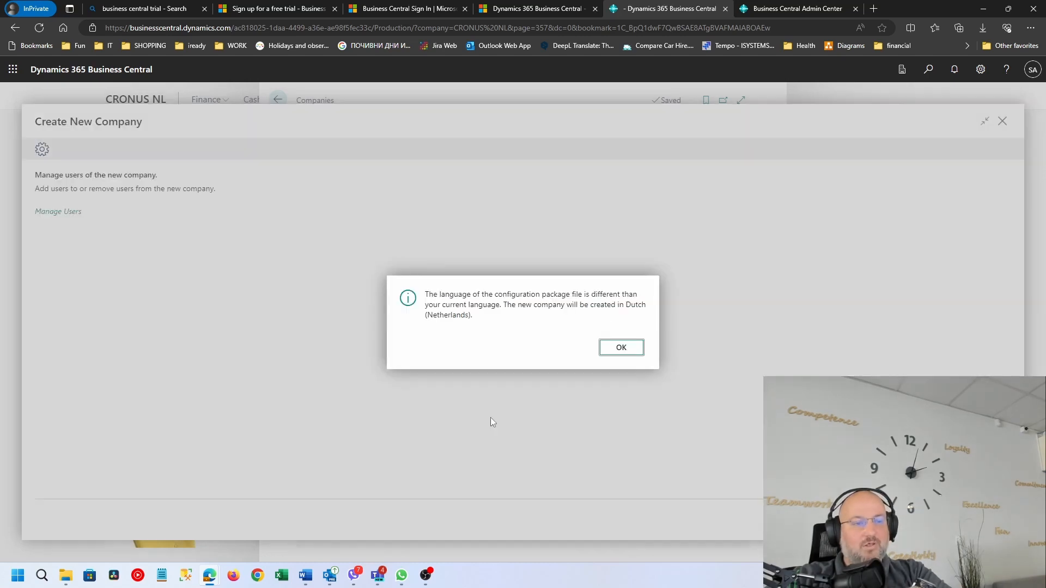
click(626, 348)
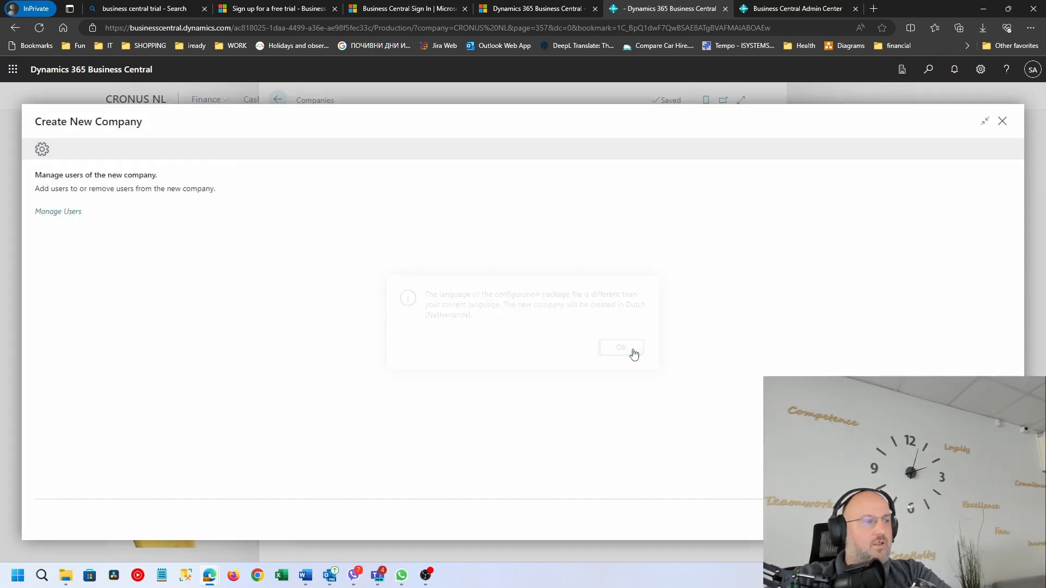
click(937, 519)
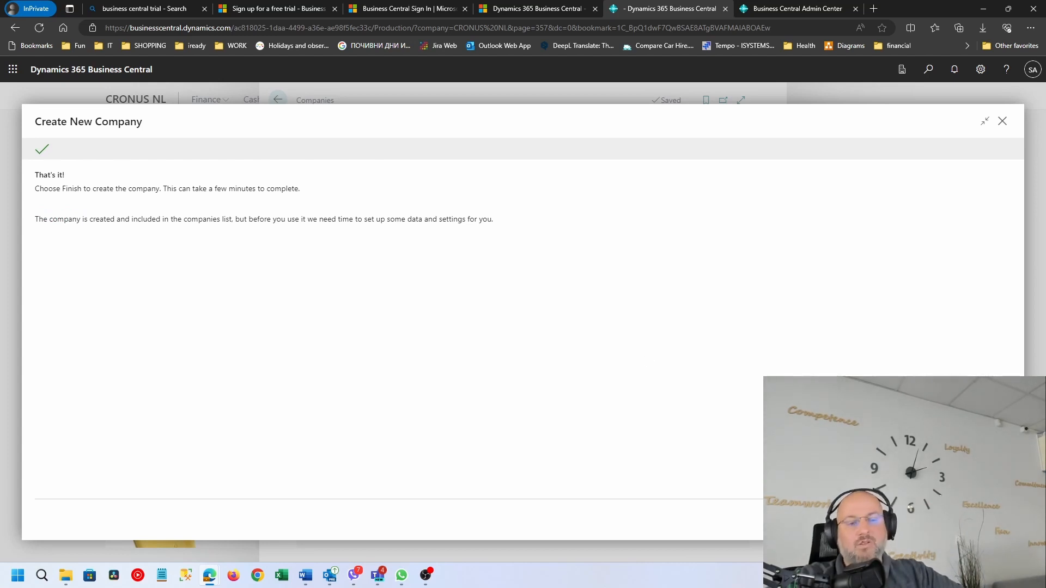
click(988, 519)
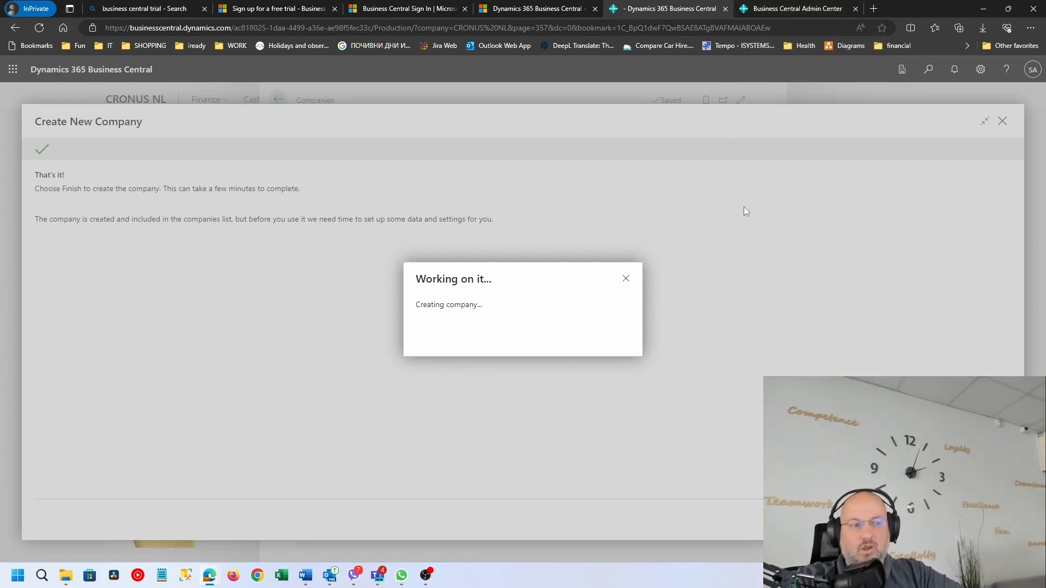
- Cancel the running company creation process
click(626, 279)
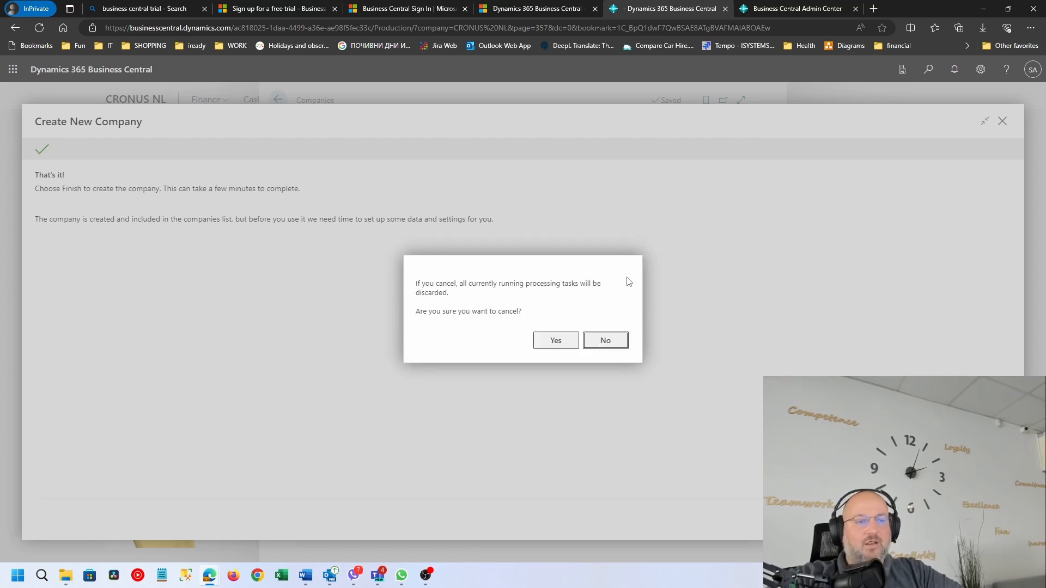
click(555, 341)
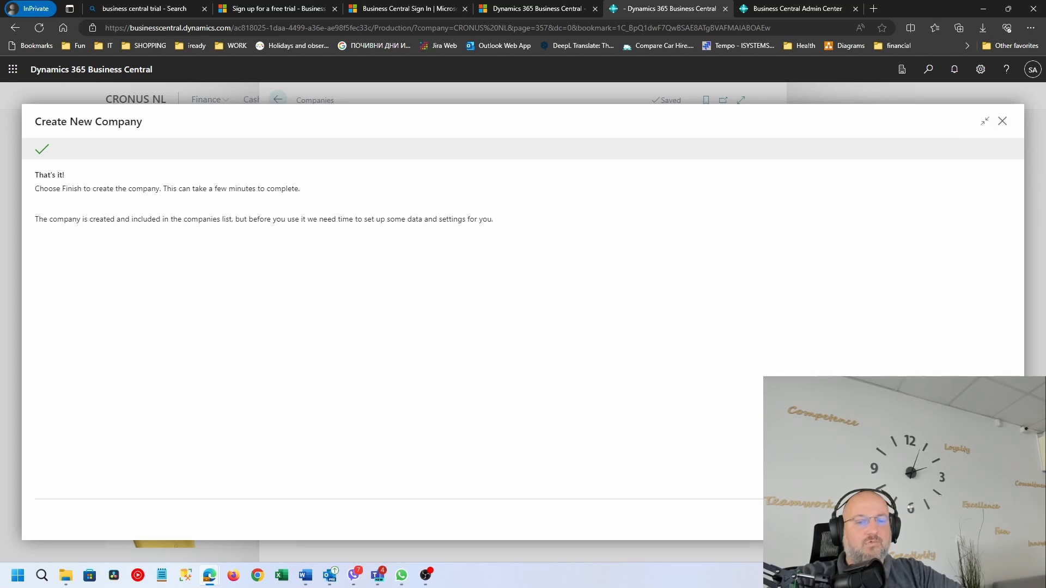
- Switch to the Business Central admin center, close the Create environment form and refresh the environments list
click(790, 10)
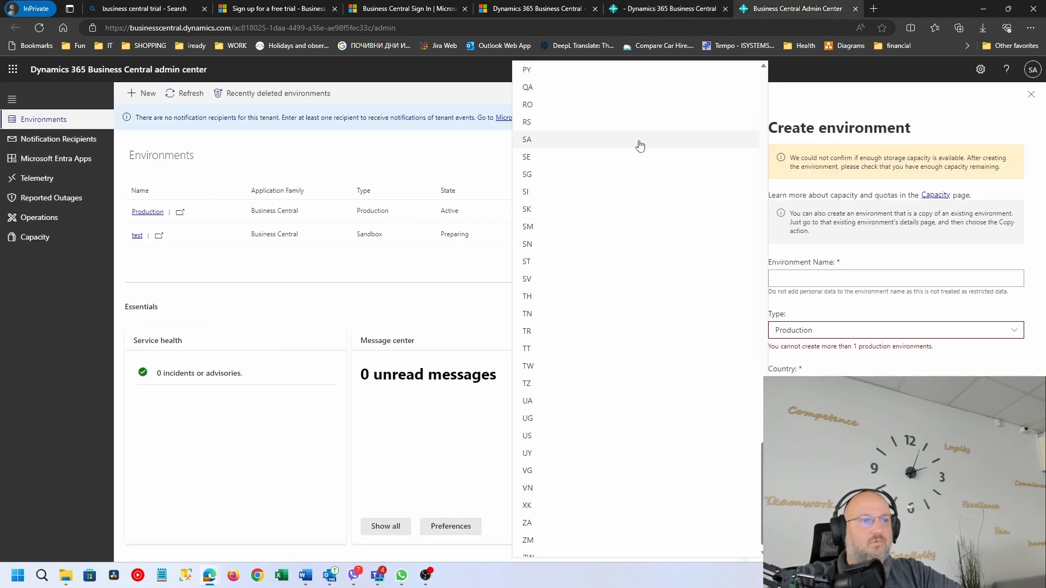
click(340, 108)
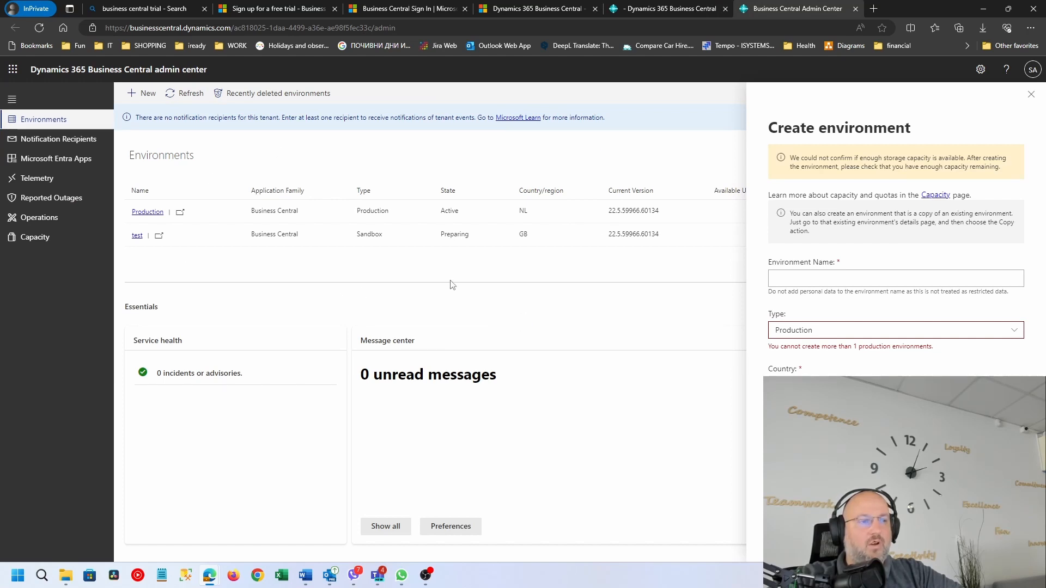
click(1031, 95)
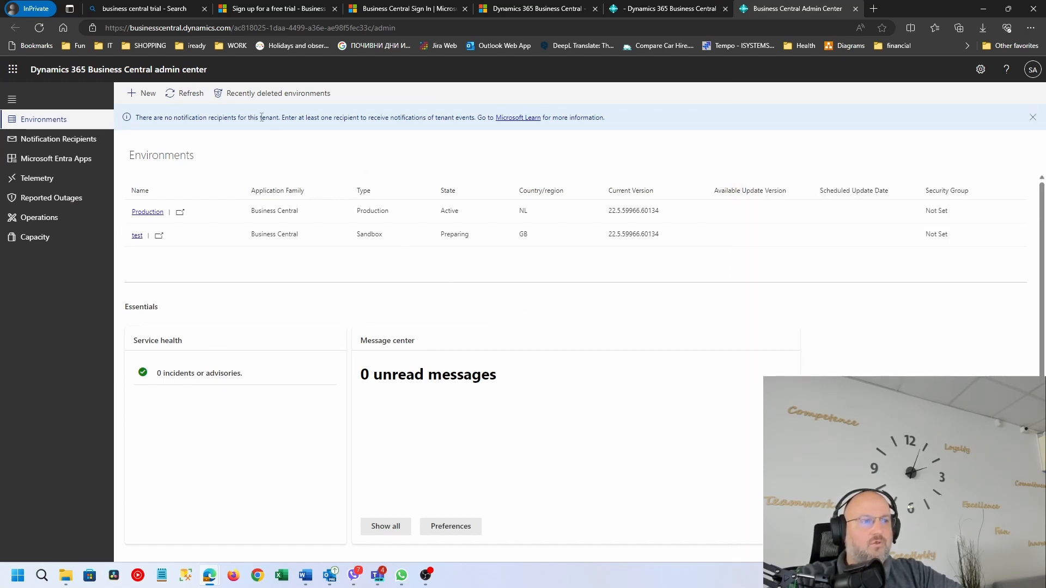
click(184, 93)
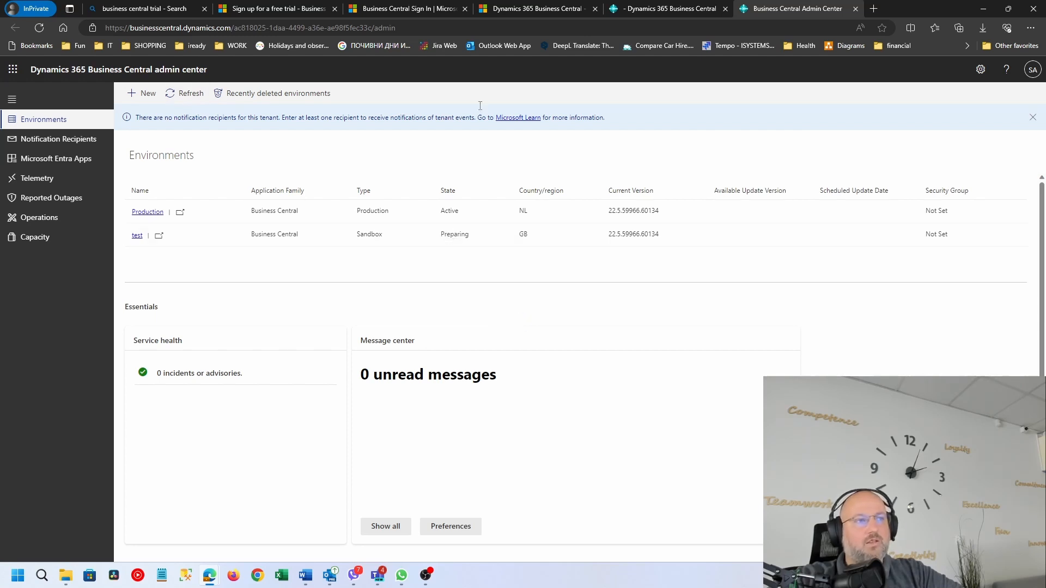
- Return to the Create New Company guide, exit it without finishing and close the Companies list
click(664, 10)
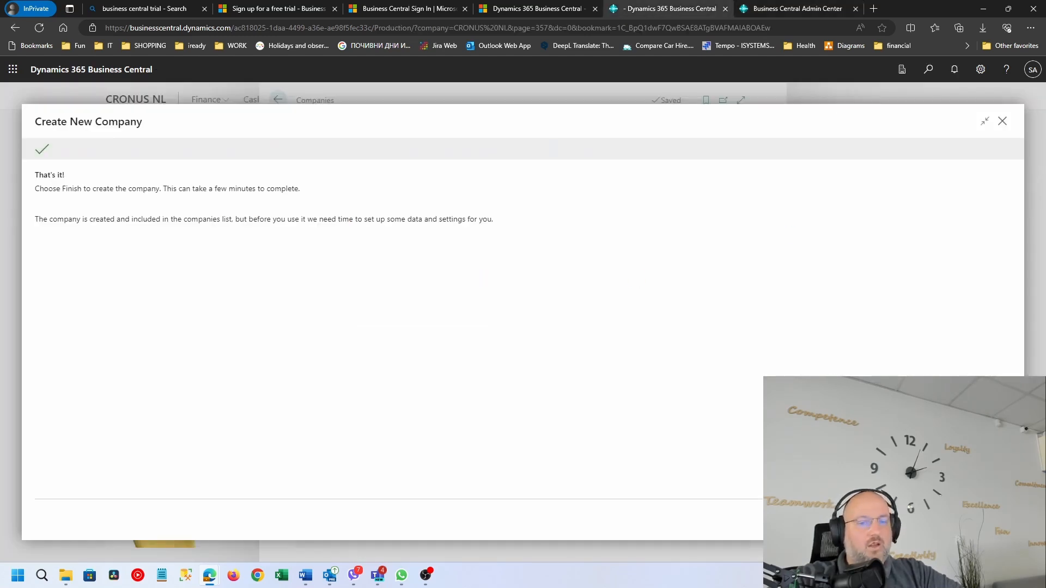
click(1002, 121)
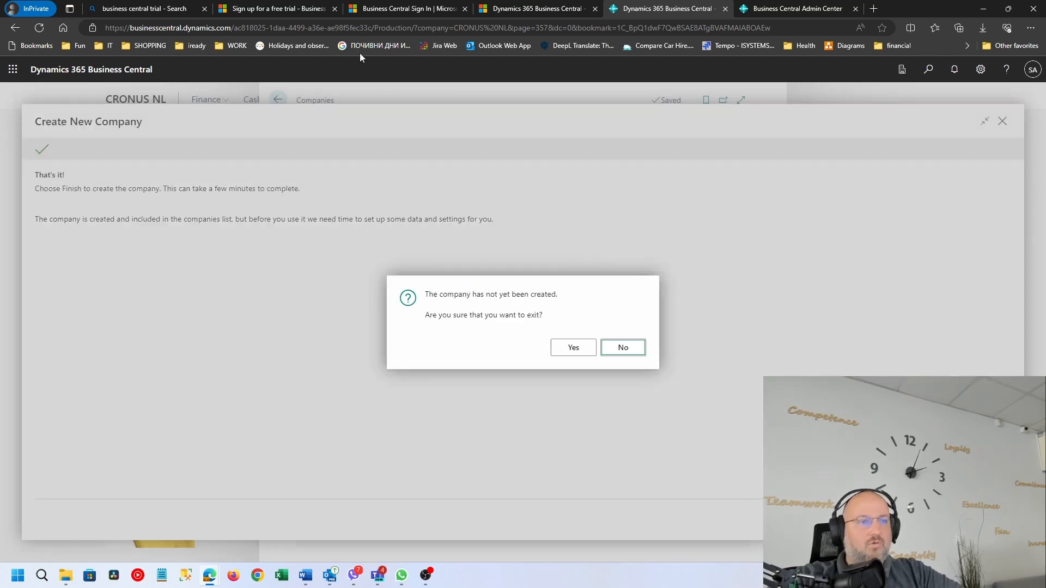
click(574, 348)
click(278, 99)
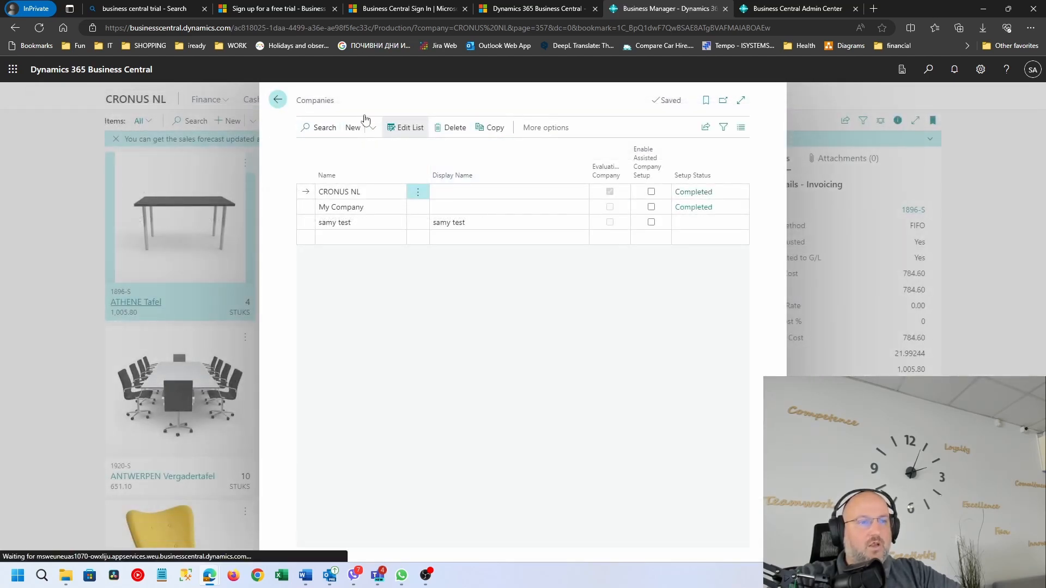
- Search for "contoso", open the Contoso Coffee Demo Data page and review its price/cost factor settings and additional actions
click(928, 71)
text(contoso)
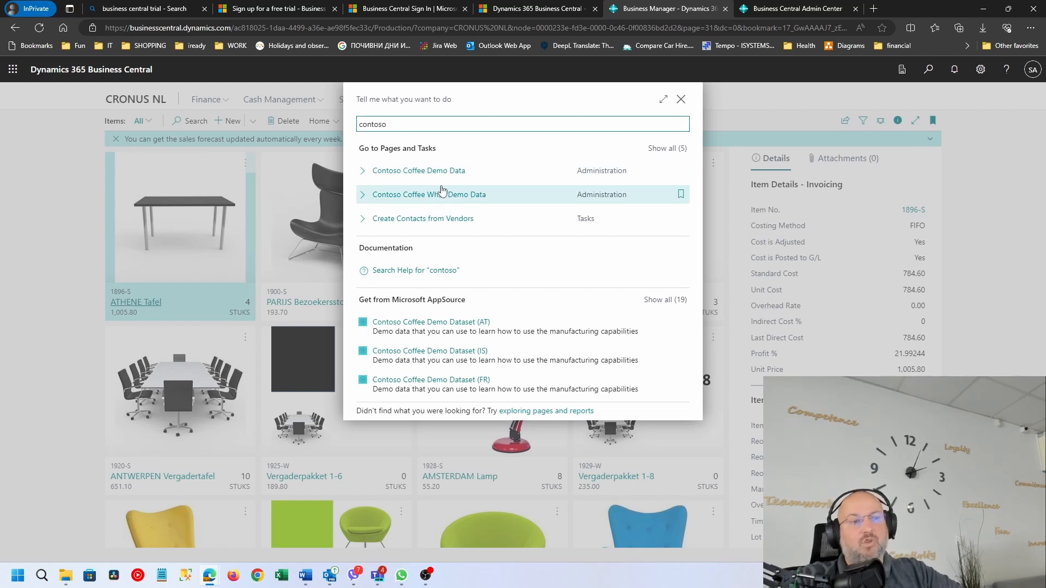
click(436, 169)
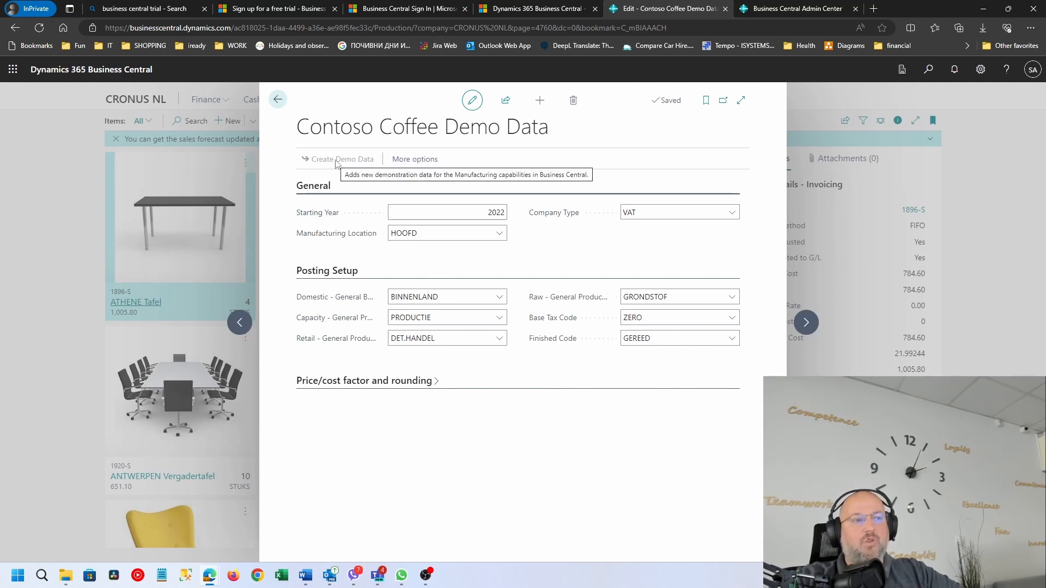
click(407, 381)
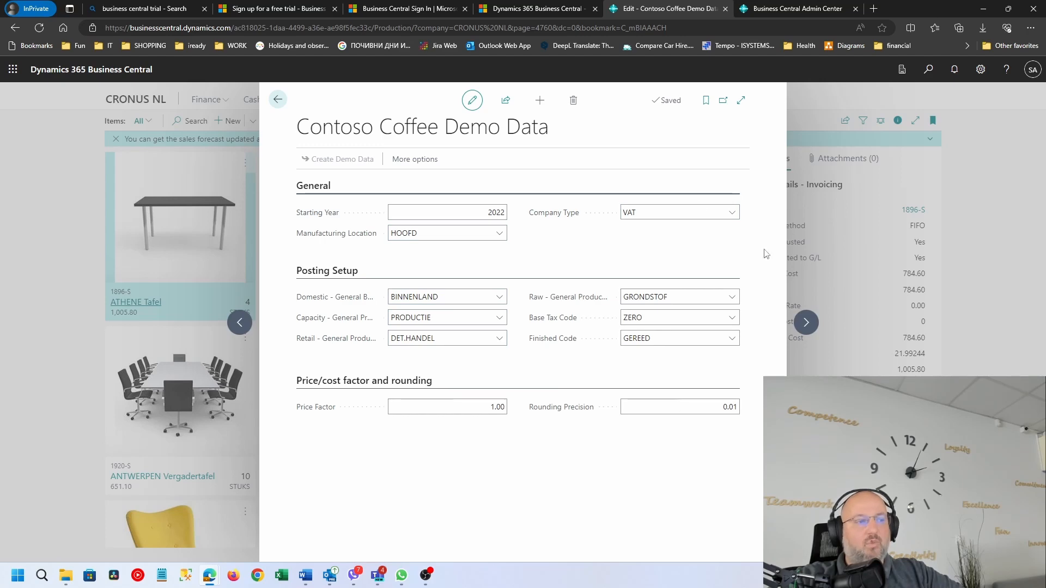
click(419, 160)
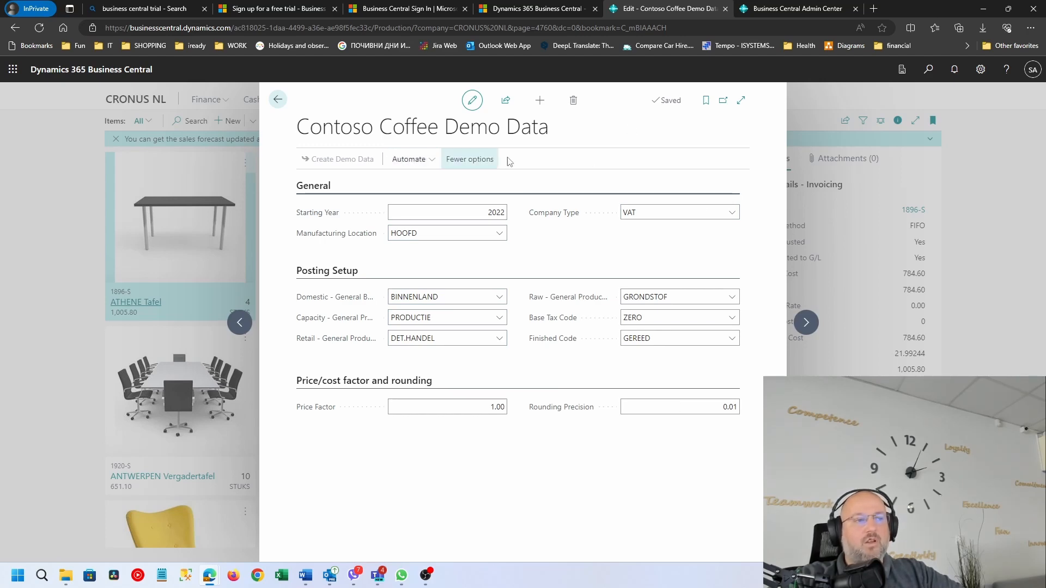
- Close the demo data page, search for "contoso" again and open the Contoso Coffee Whse Demo Data page
click(930, 92)
click(929, 71)
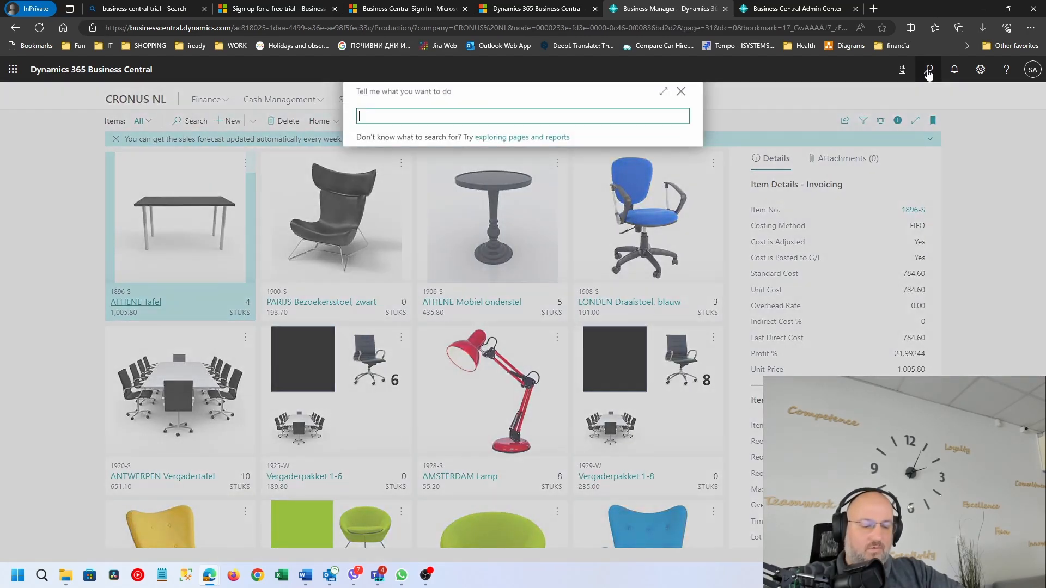
text(contoso)
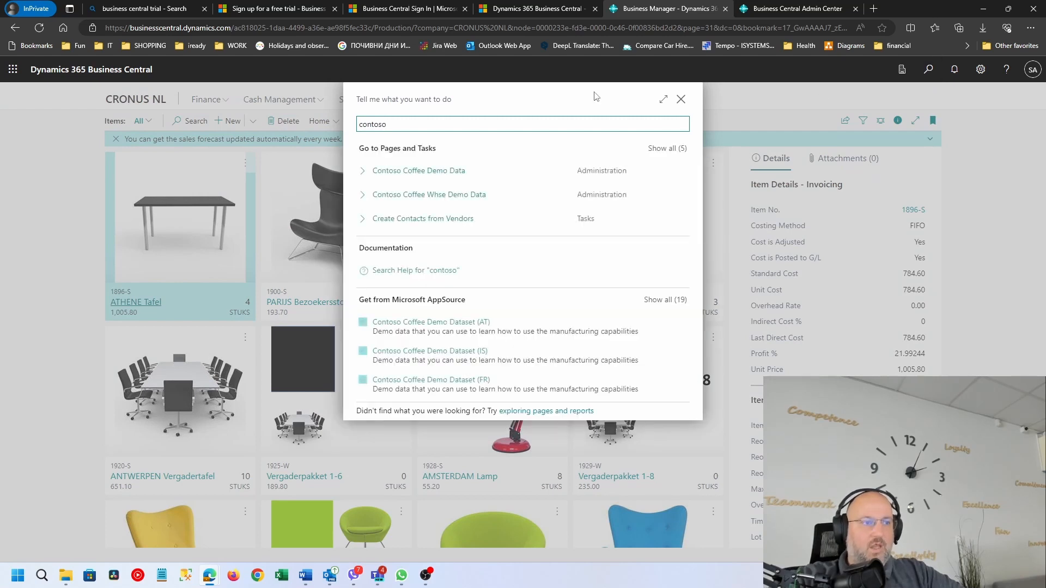
click(467, 197)
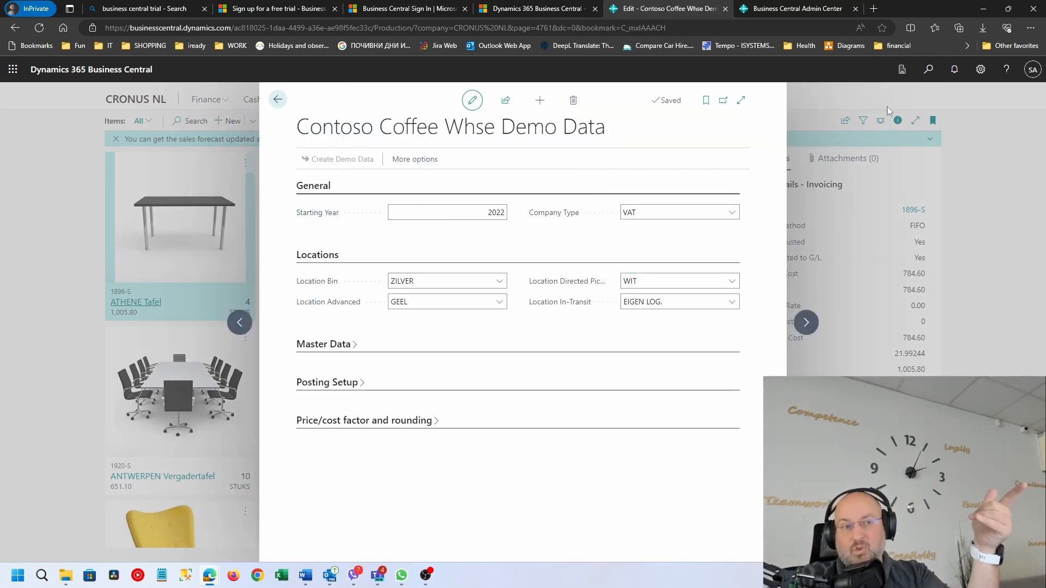
- Search for "compan" and open the Companies list
click(980, 69)
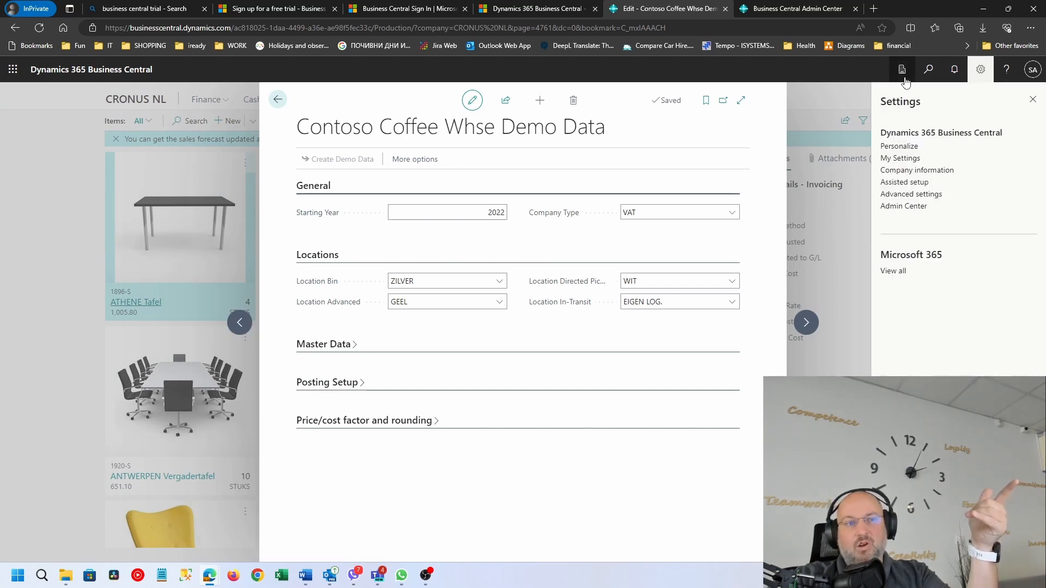
click(928, 70)
text(compan)
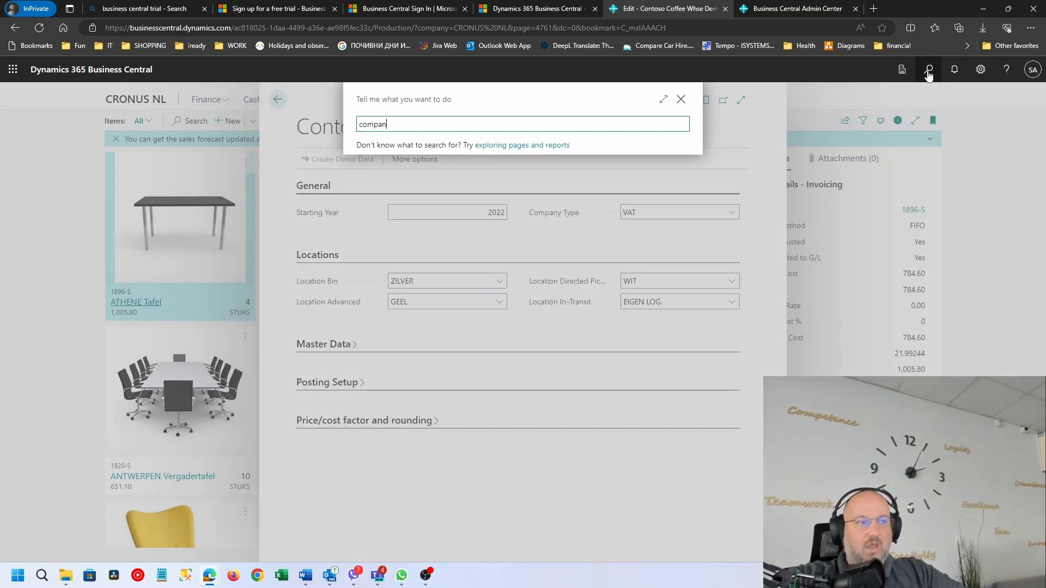
click(392, 172)
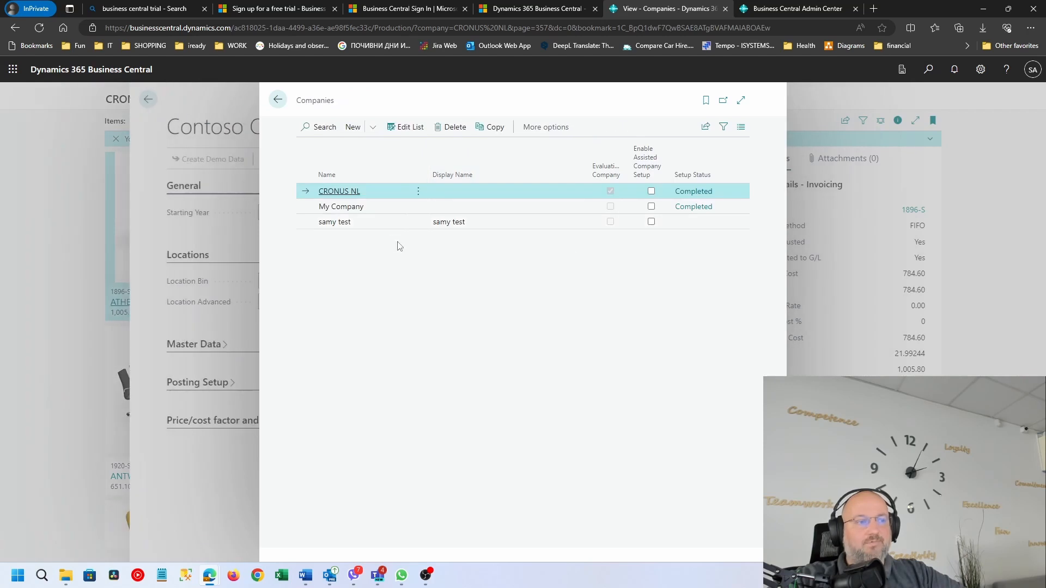
- Start the assisted setup for another new company and choose Evaluation - Sample Data as its data and setup
click(354, 222)
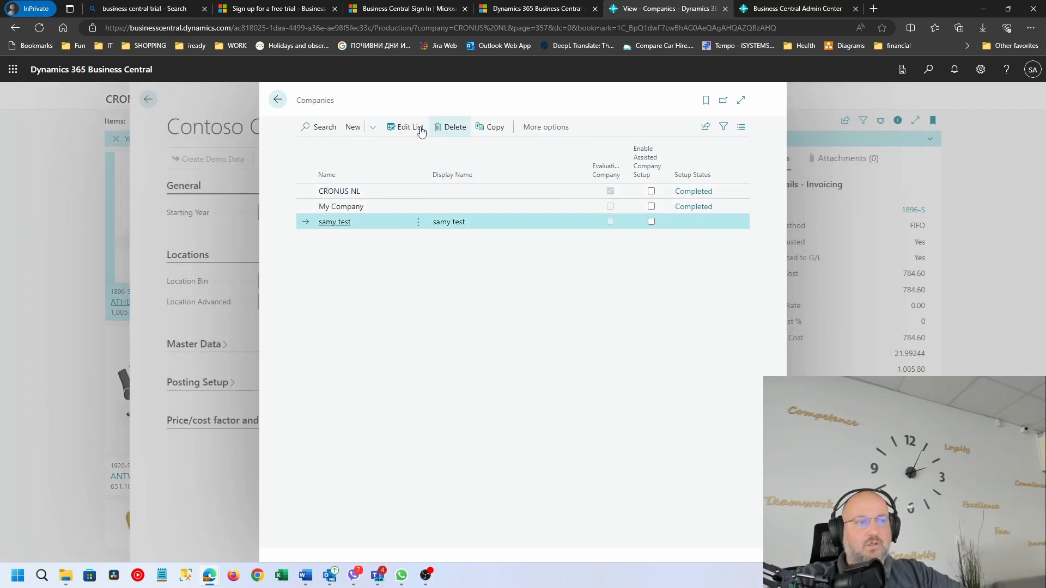
click(372, 128)
click(368, 173)
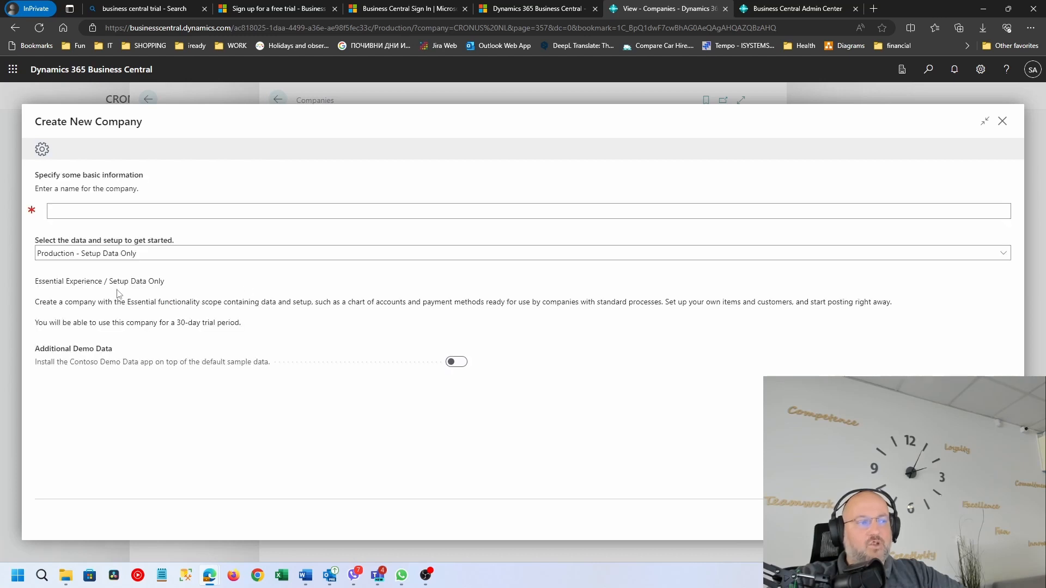
click(111, 254)
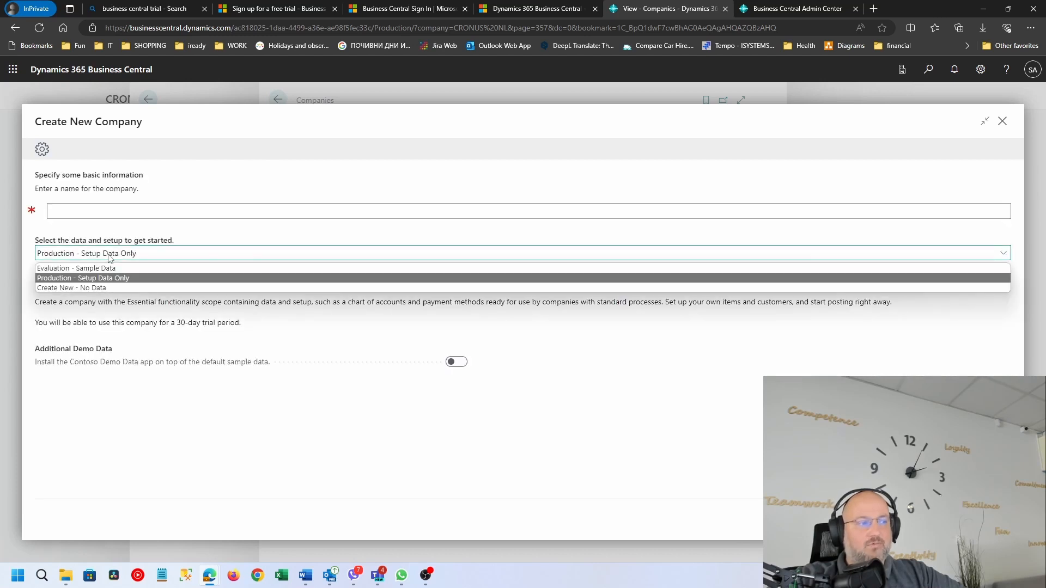
click(84, 268)
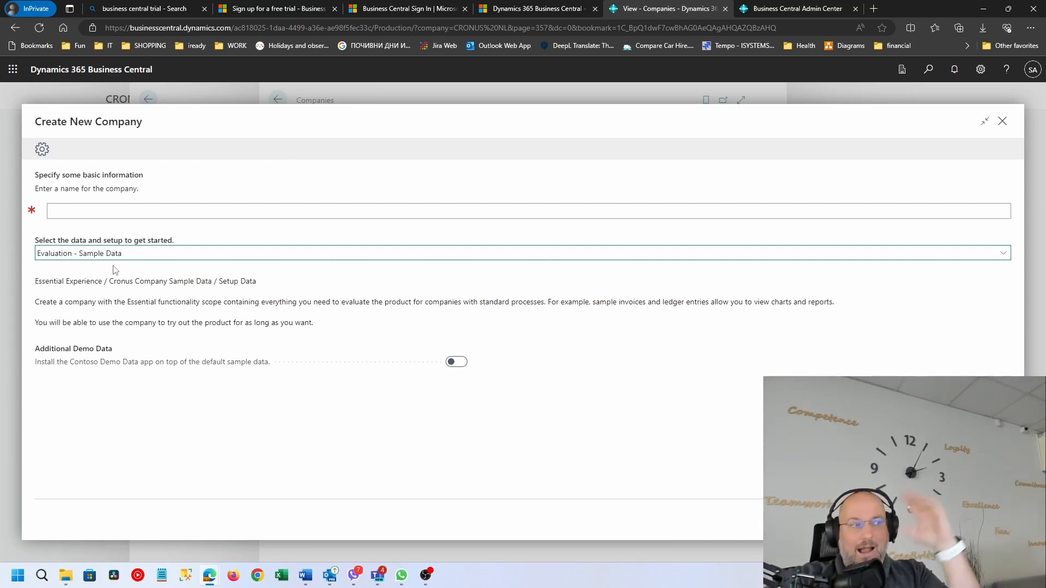
- Exit the new-company setup without creating the company, and close the Companies list and the Contoso Coffee Whse Demo Data page
click(1002, 121)
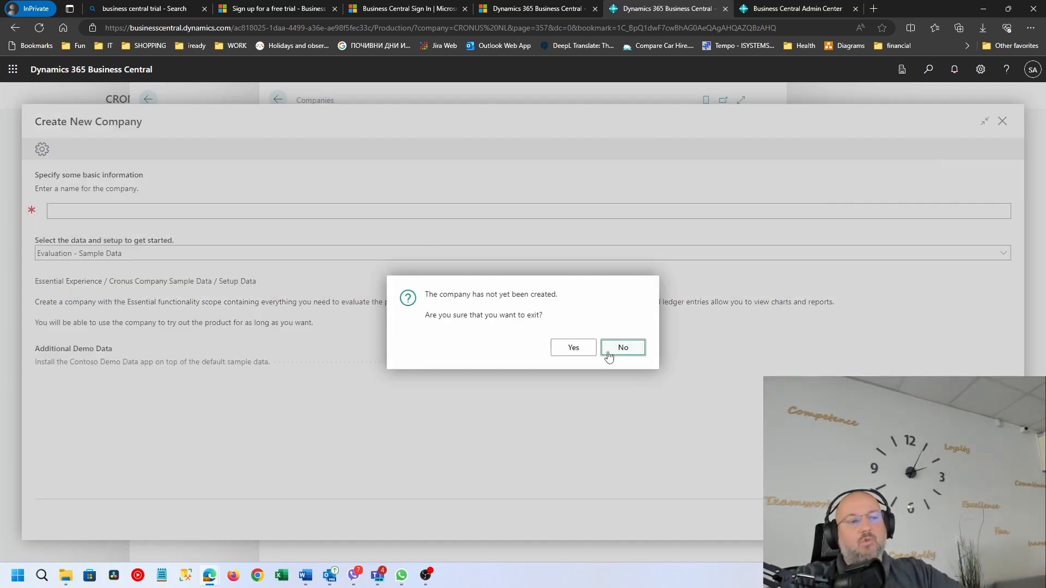
click(573, 351)
key(Escape)
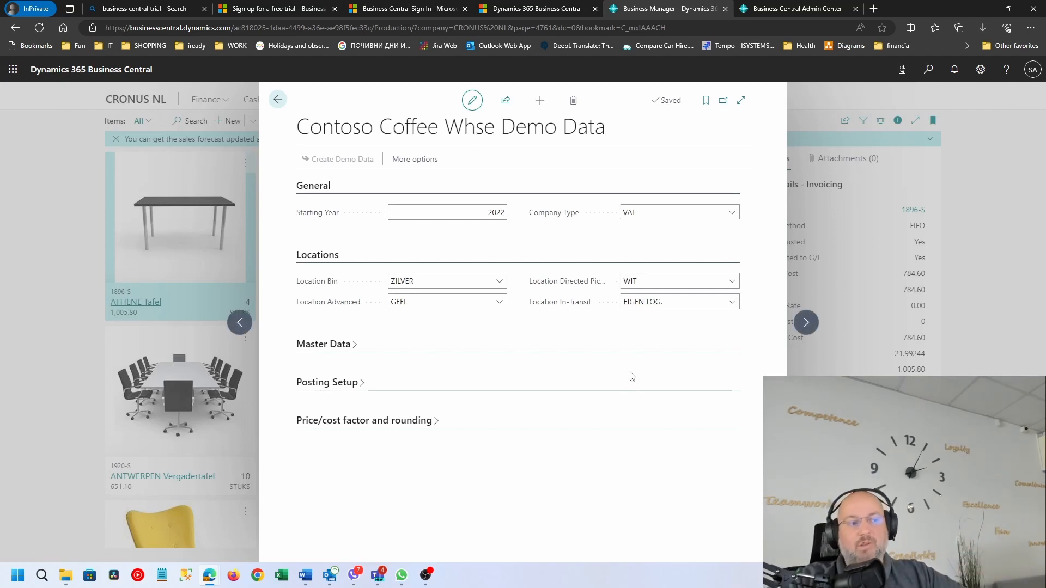
key(Escape)
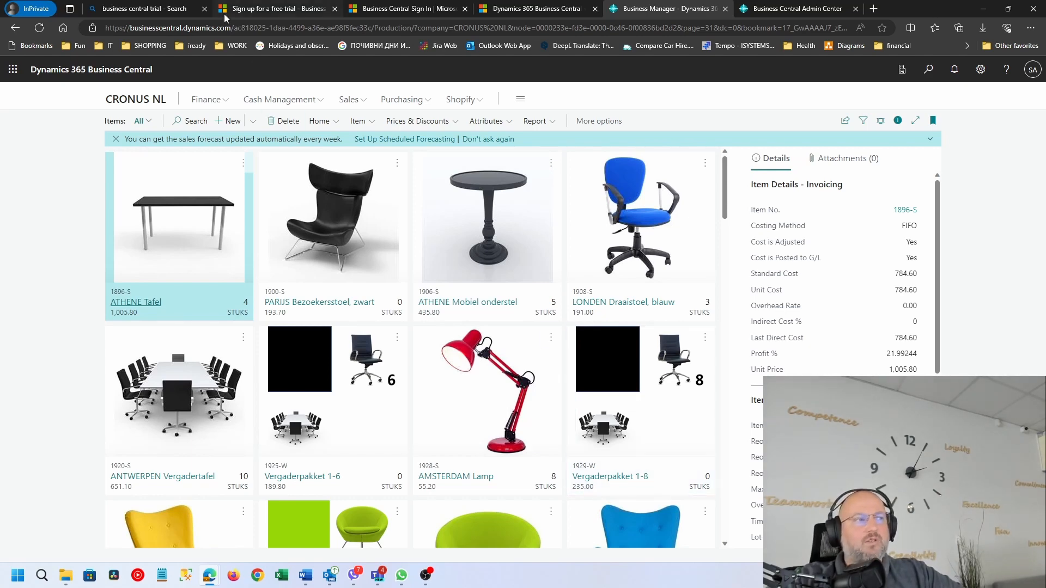
- Search Bing for "business central contoso coffee" and open the article on the demo tool and data for warehouse and inventory scenarios
click(163, 8)
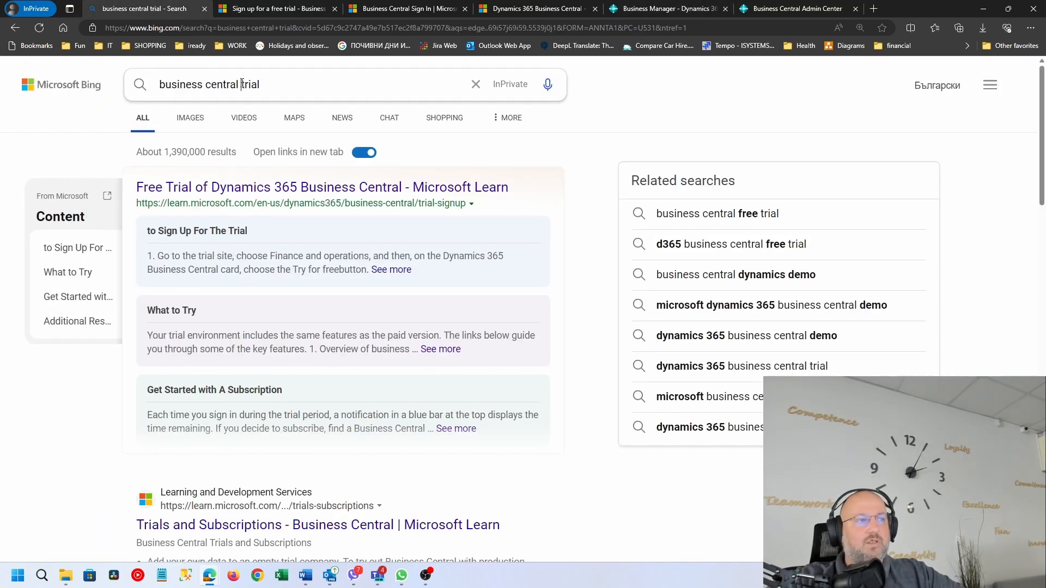
double_click(251, 87)
text(contoso coffee)
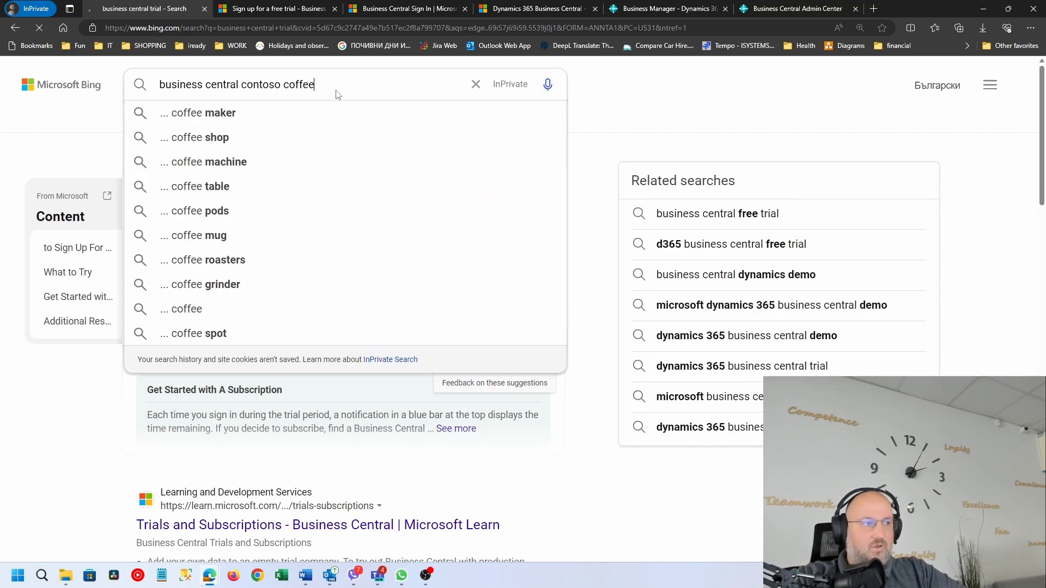
key(Return)
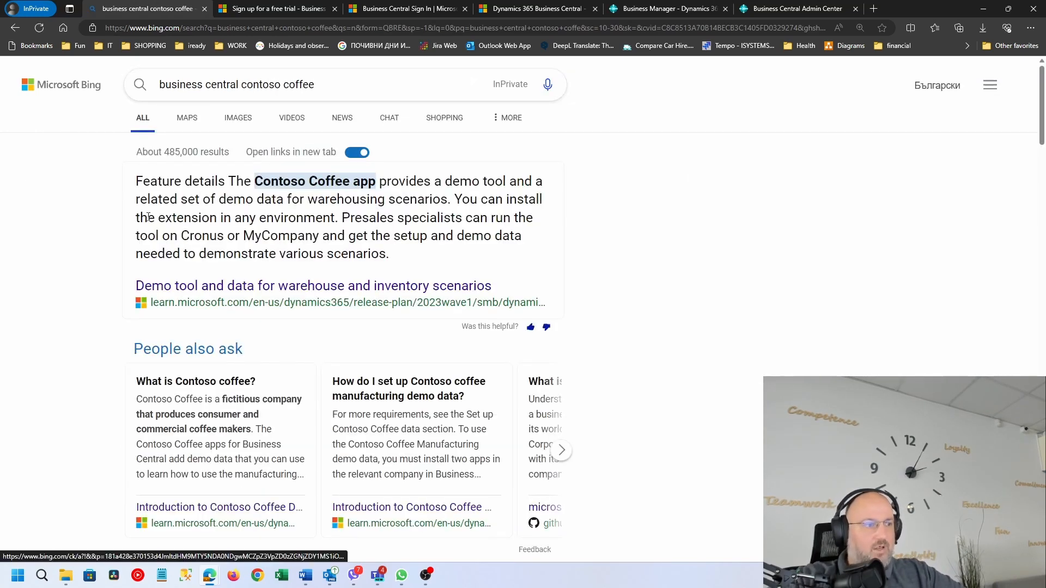
click(328, 289)
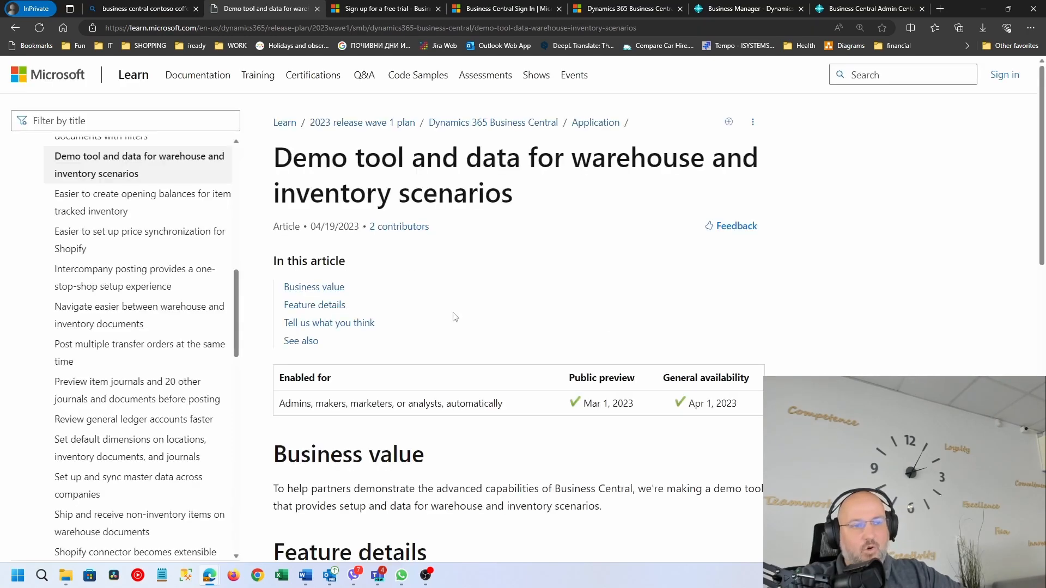
- Read through the demo tool article, open Introduction to Contoso Coffee Demo Data and review its manufacturing and warehousing scenarios
scroll(420, 371, down, 3)
scroll(420, 371, down, 10)
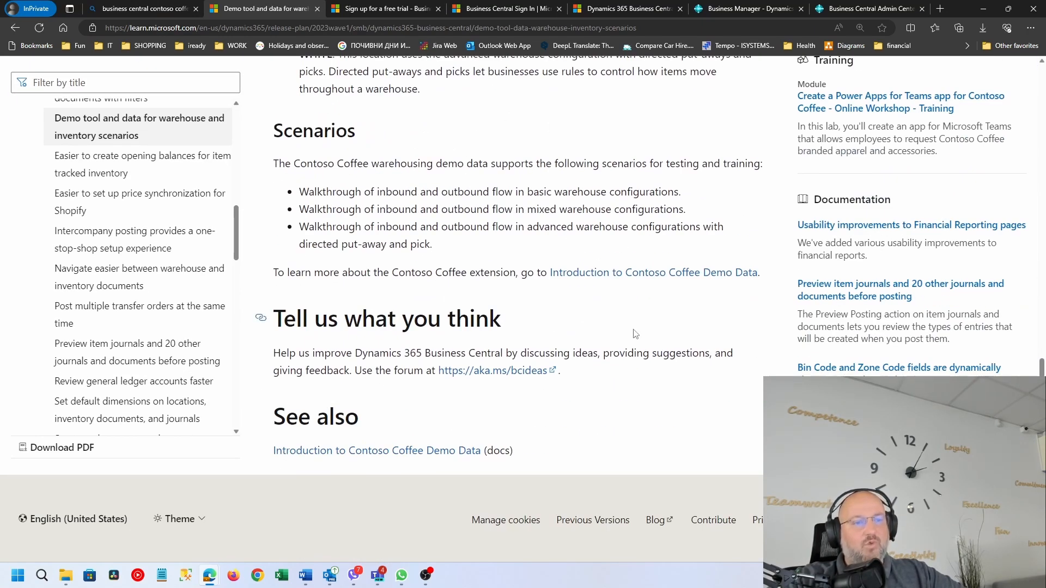
click(713, 278)
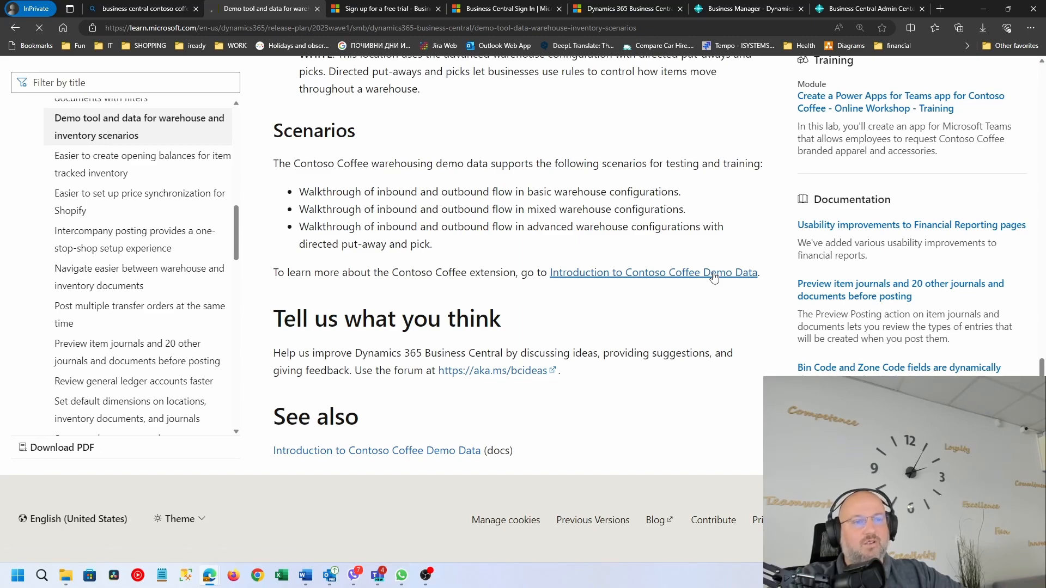
scroll(514, 250, down, 8)
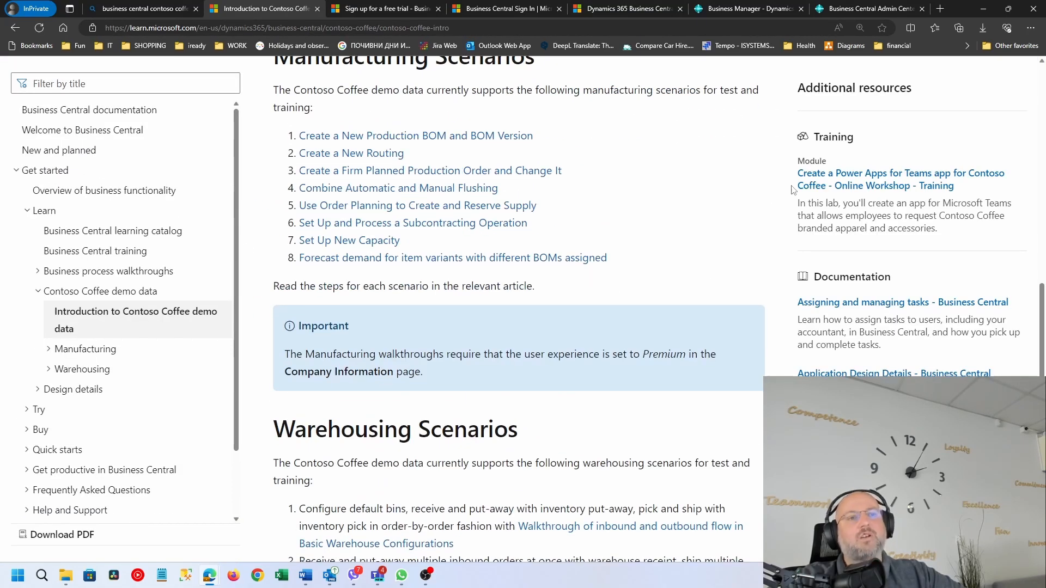
- Return CRONUS NL to its home page and refresh the environments list in the Business Central admin center
click(849, 9)
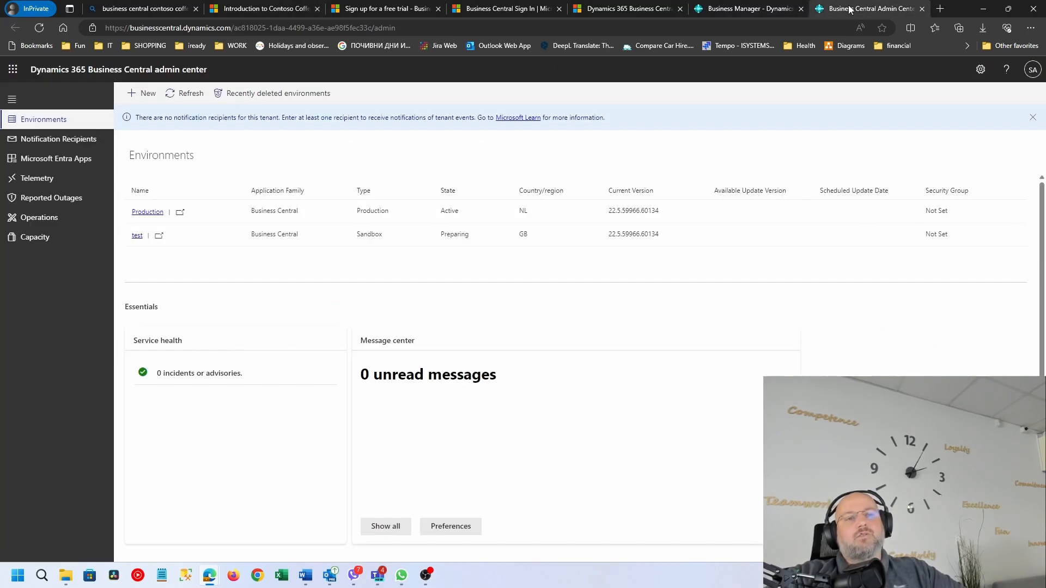
click(757, 10)
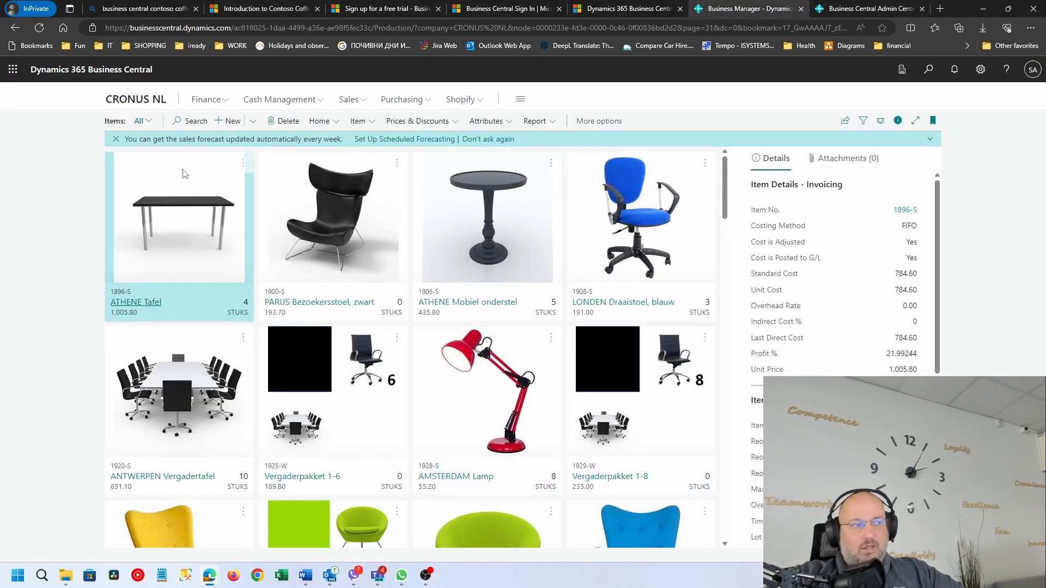
scroll(491, 218, down, 1)
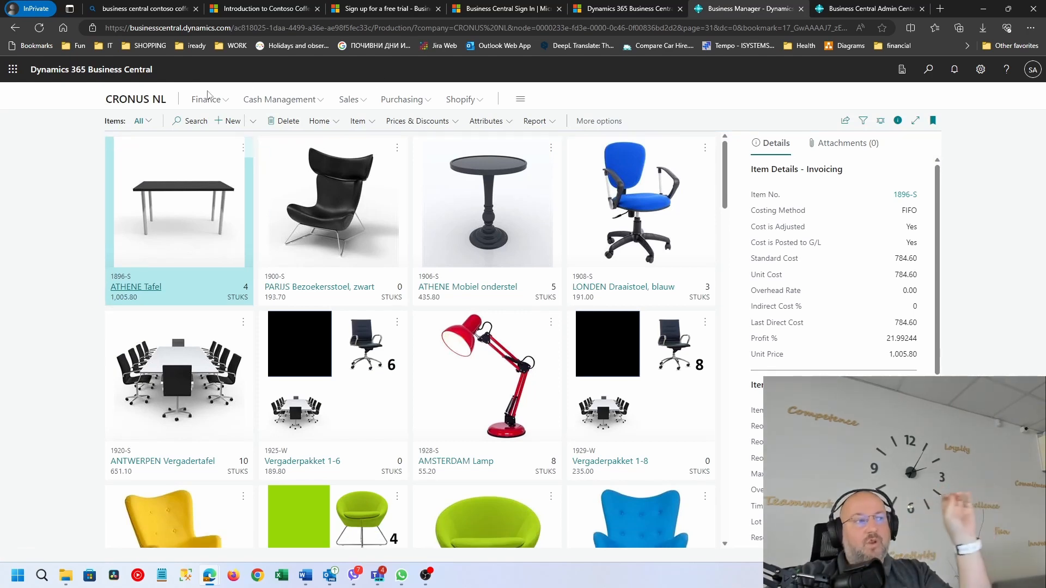
click(125, 100)
click(866, 8)
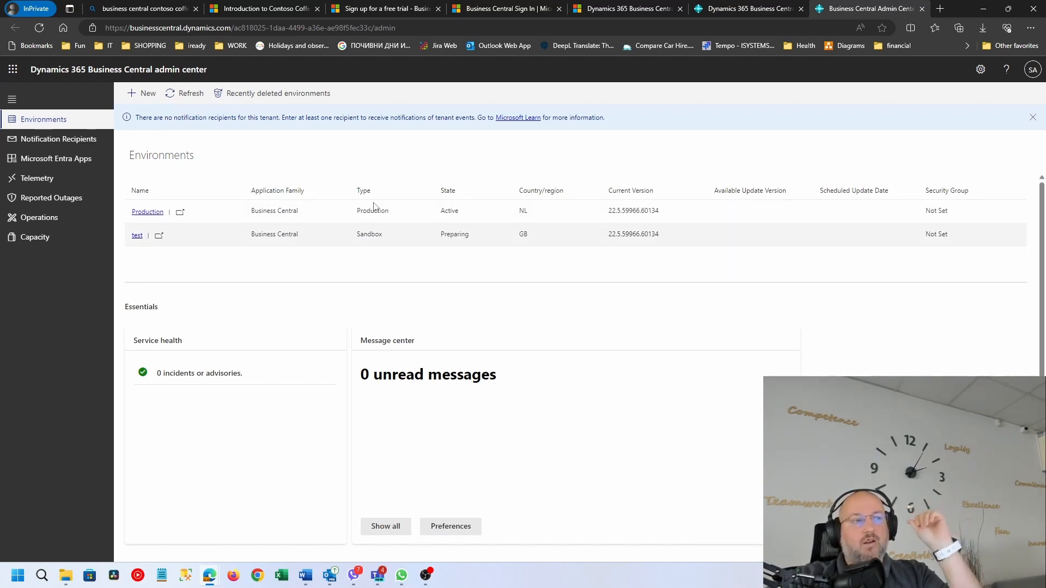
click(183, 94)
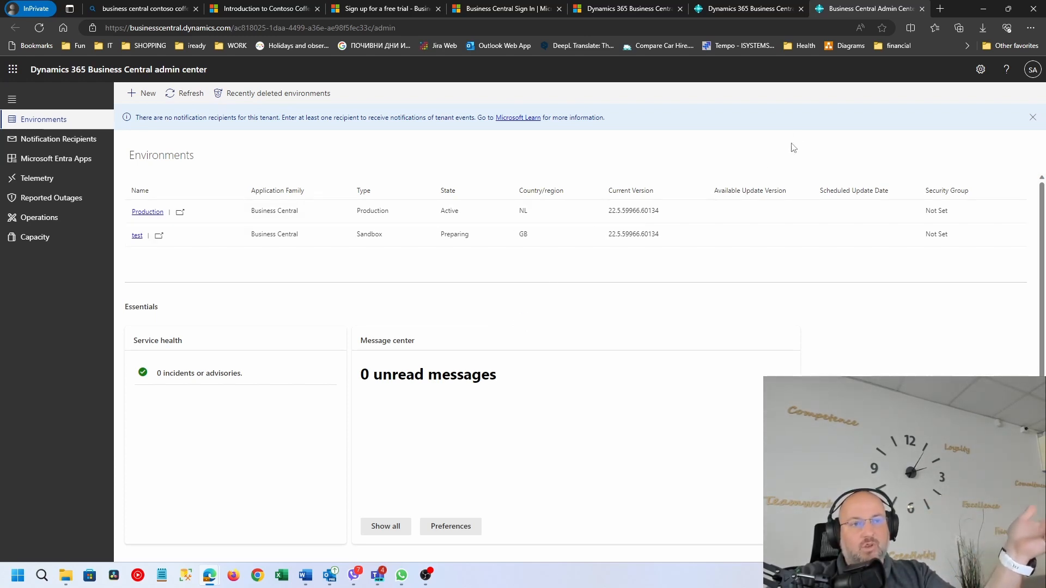
- Switch back to CRONUS NL and highlight the tenant ID and the Production environment name in the page address
click(727, 12)
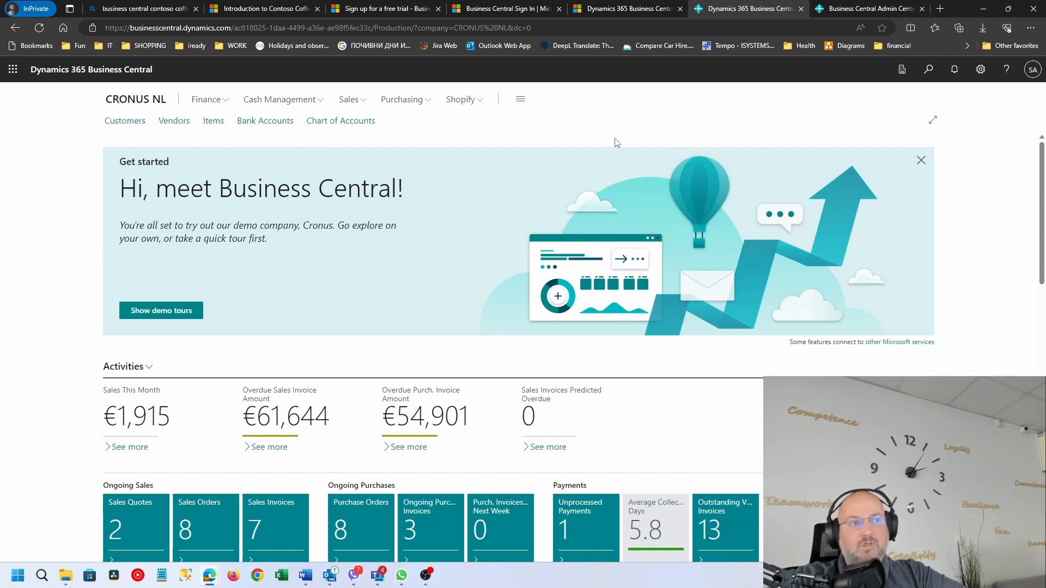
drag(105, 27, 234, 27)
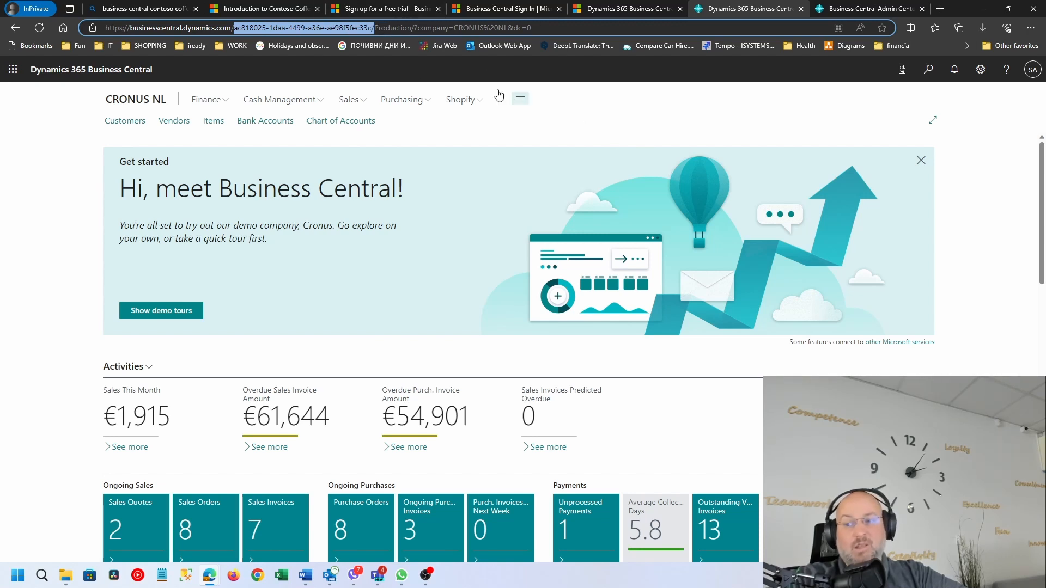
drag(374, 27, 412, 28)
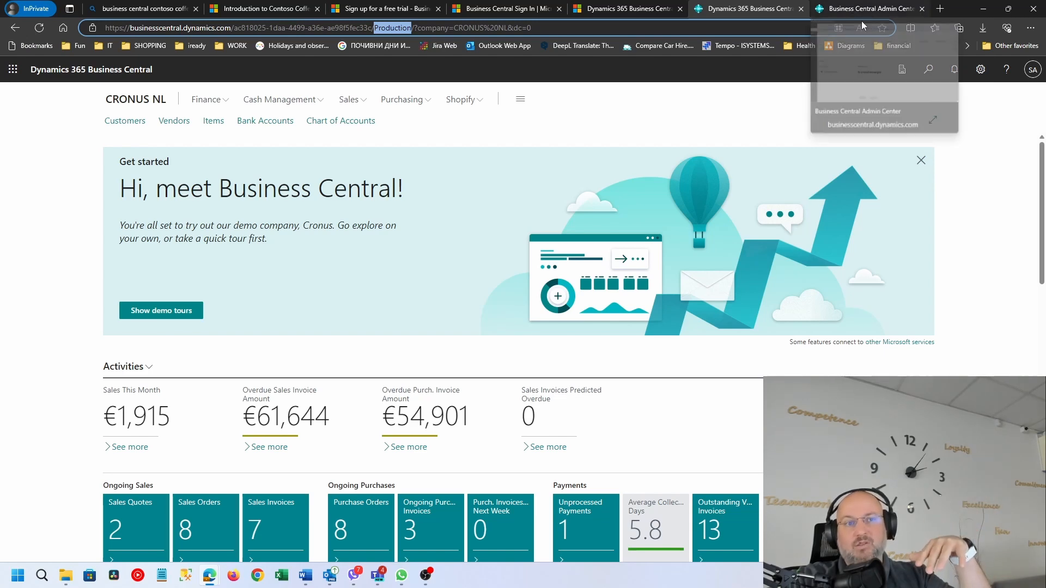
- Switch to My Company and back to CRONUS NL, examining how the page address identifies the environment and company
click(902, 70)
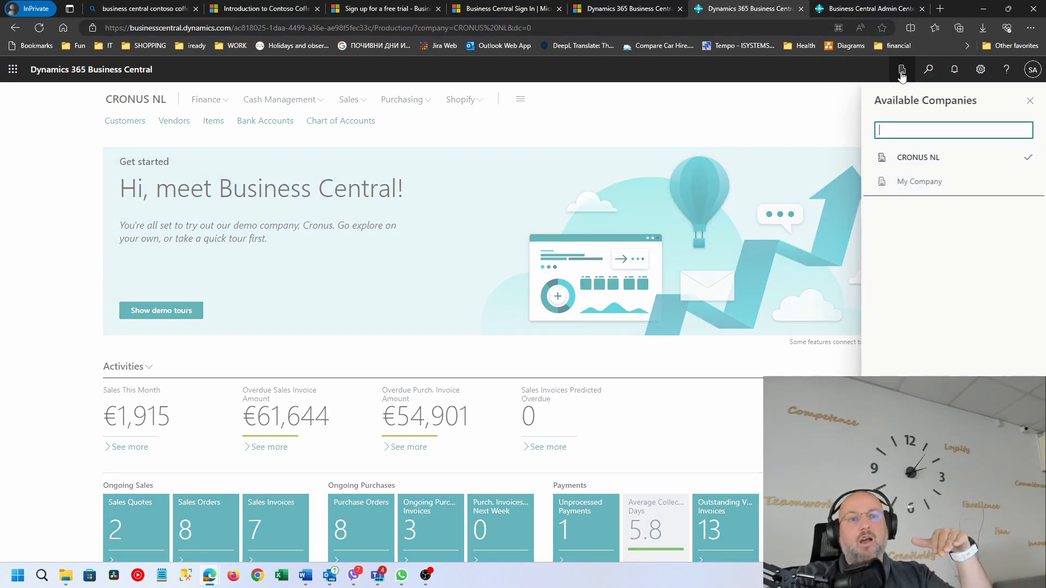
click(920, 182)
click(1000, 211)
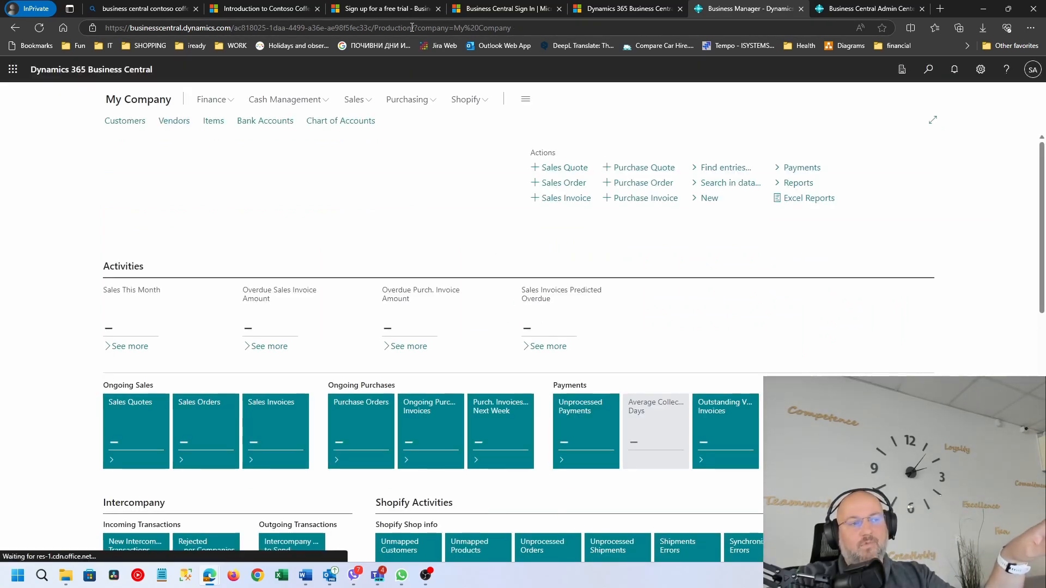
click(901, 69)
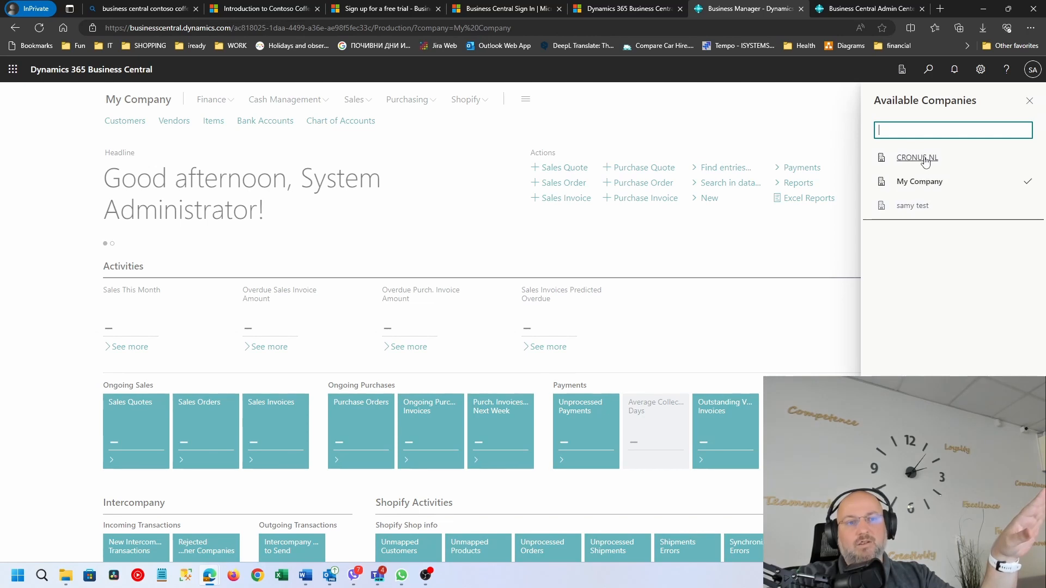
click(915, 157)
click(993, 182)
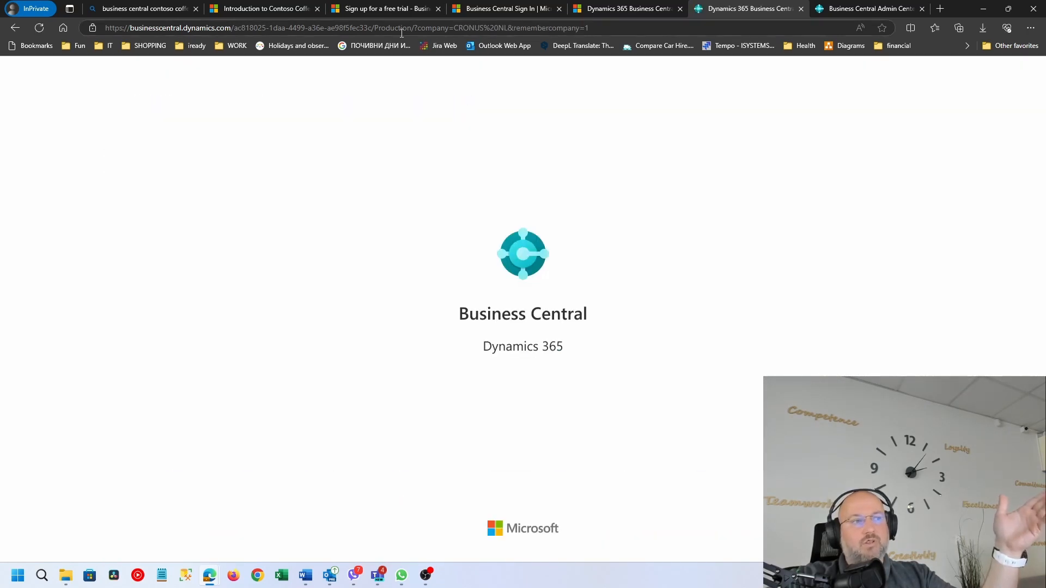
drag(412, 27, 104, 28)
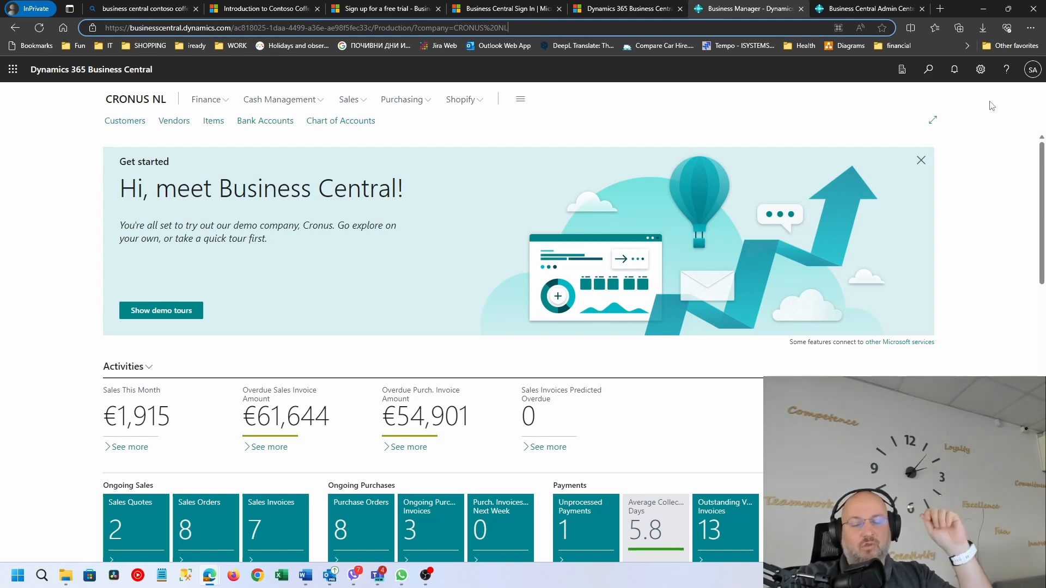
- Open the Company Information page of CRONUS NL, and search for "companies" to open the Companies list
click(980, 70)
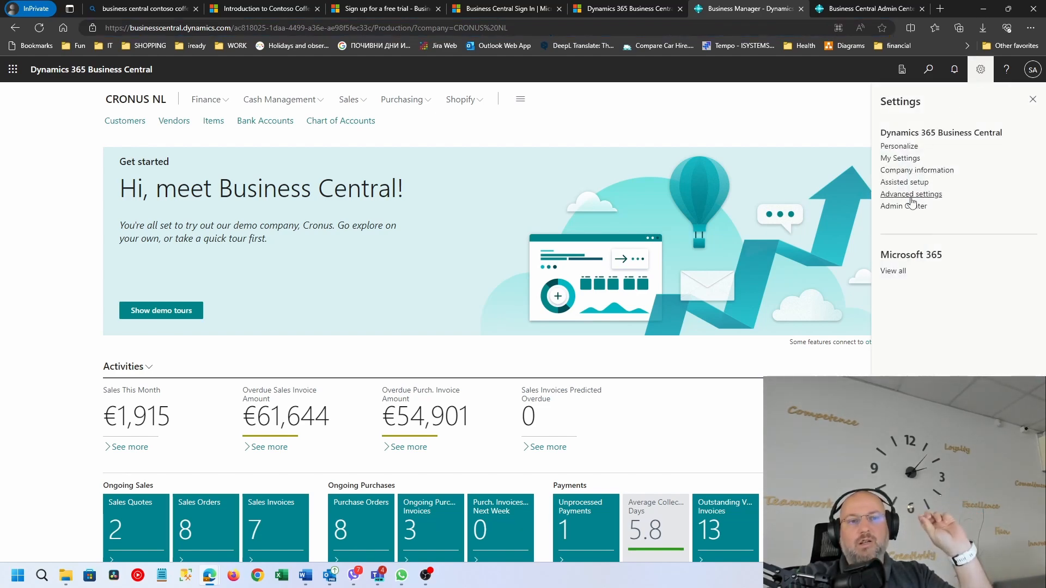
click(917, 170)
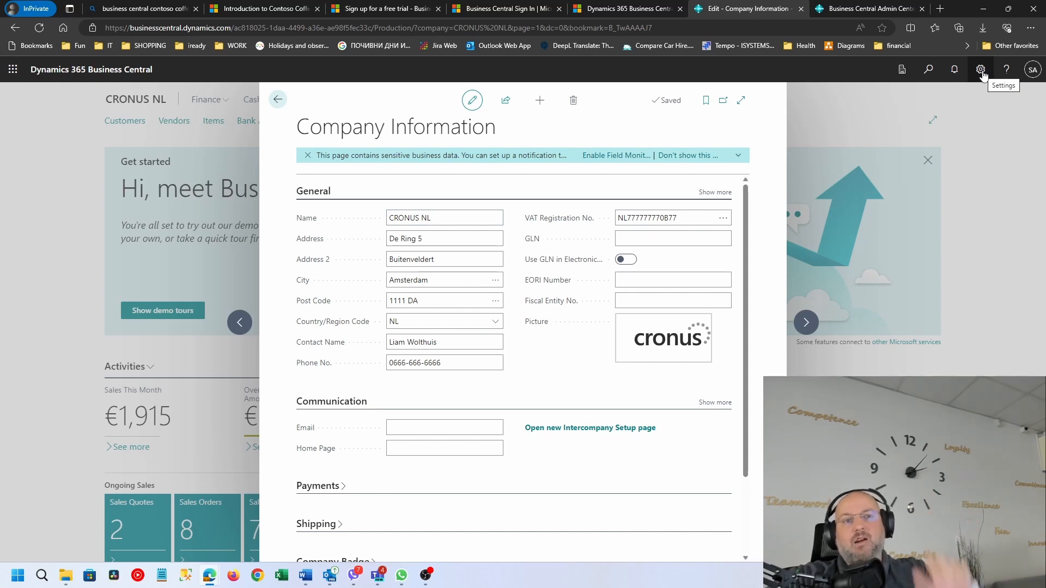
click(927, 73)
text(compani)
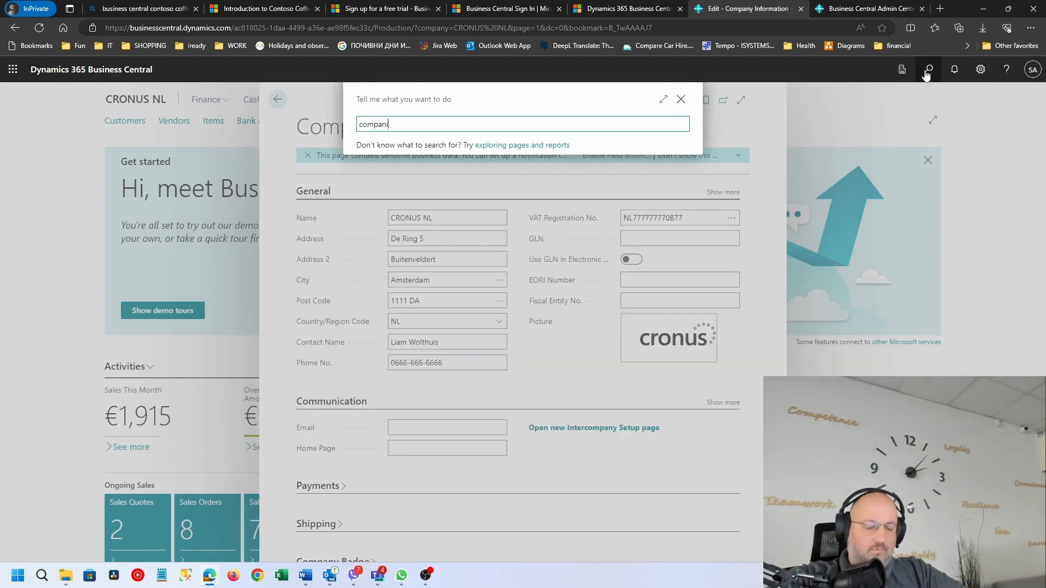
text(es)
key(Return)
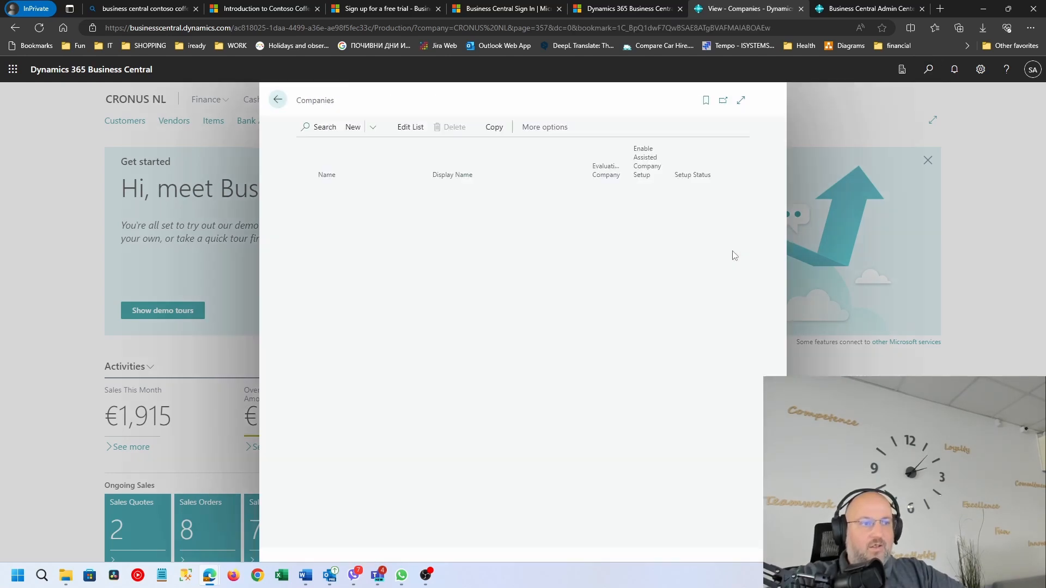
- Review the data and setup options in the assisted setup for a new company, and exit without creating it
click(371, 127)
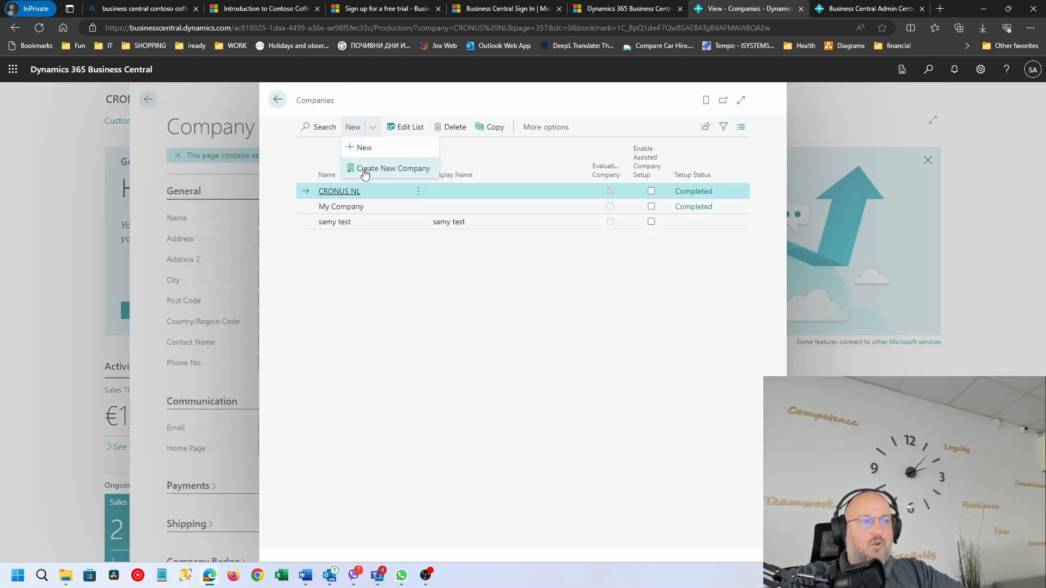
click(364, 171)
click(937, 519)
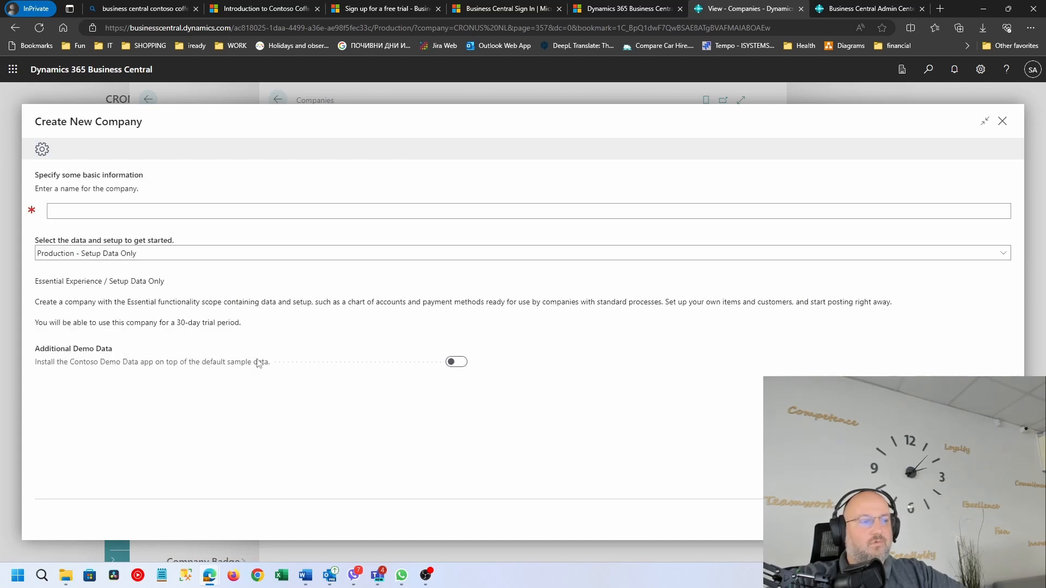
click(135, 258)
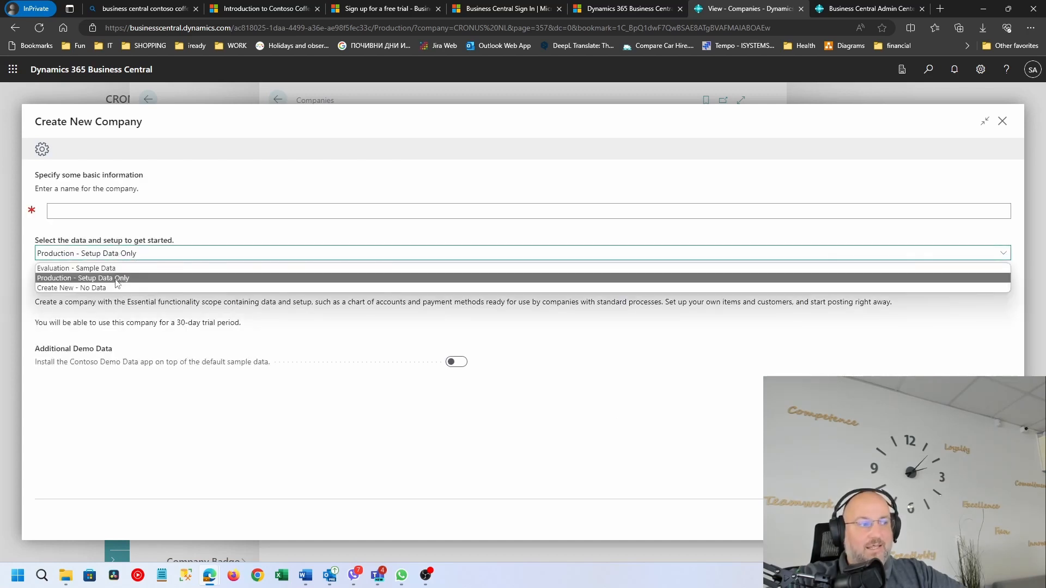
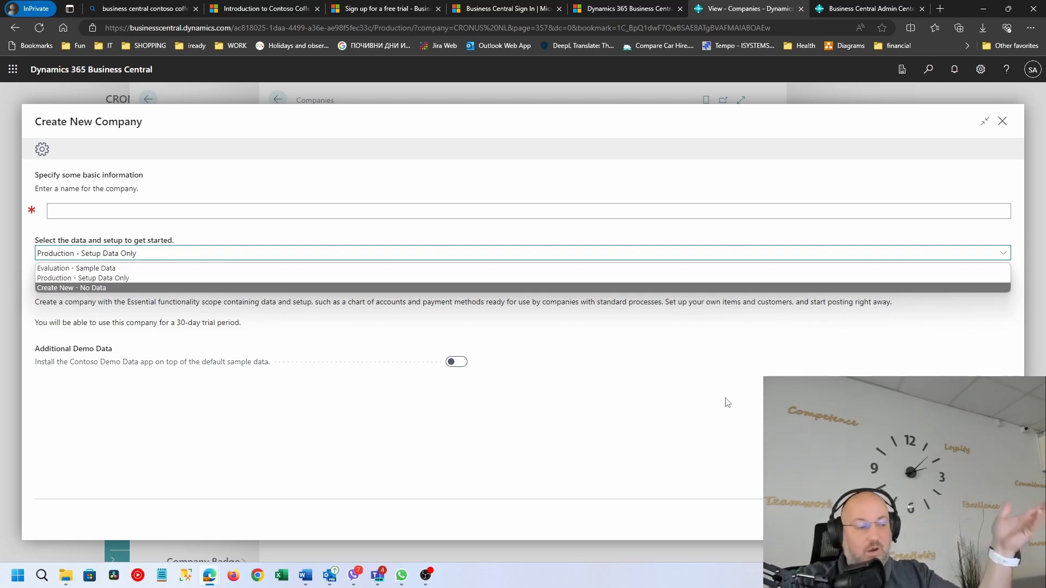
click(757, 452)
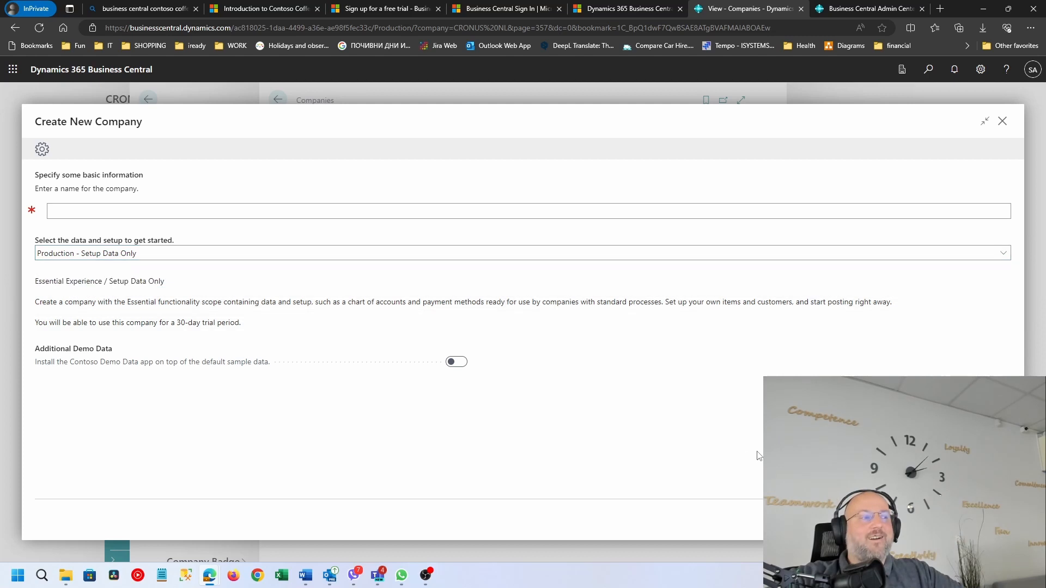
click(125, 255)
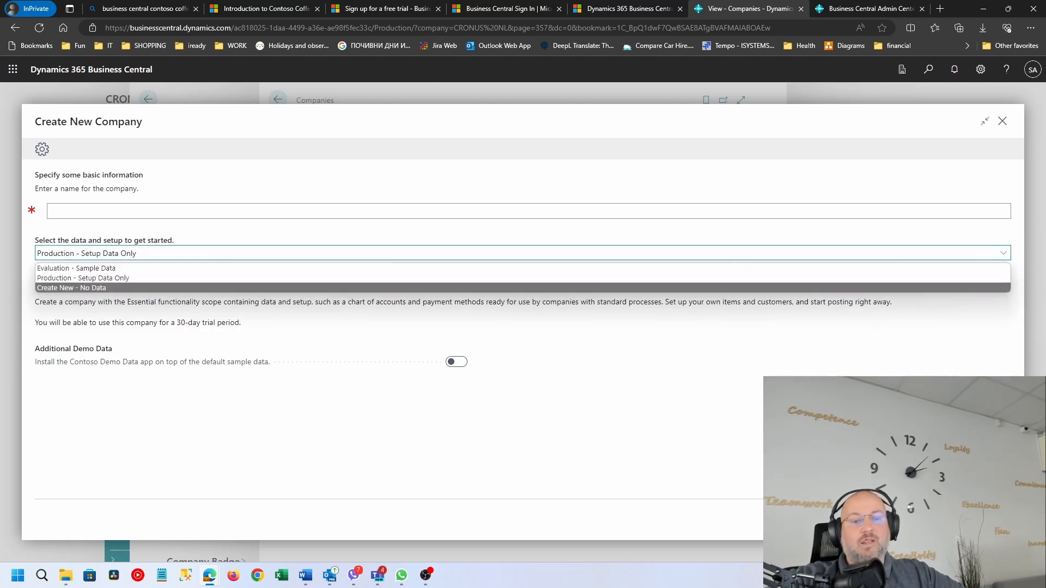
key(Escape)
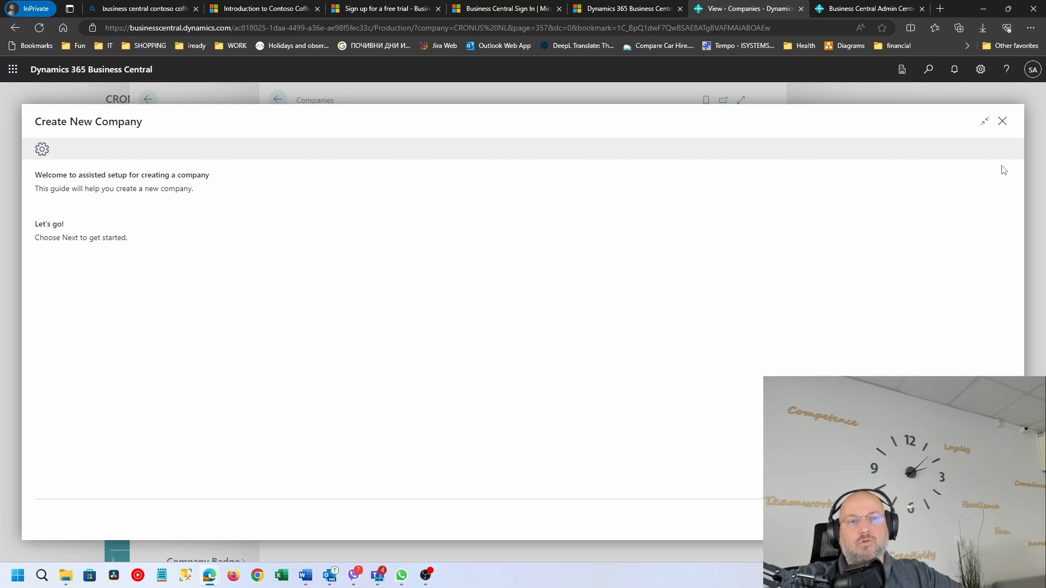
click(1002, 121)
click(580, 348)
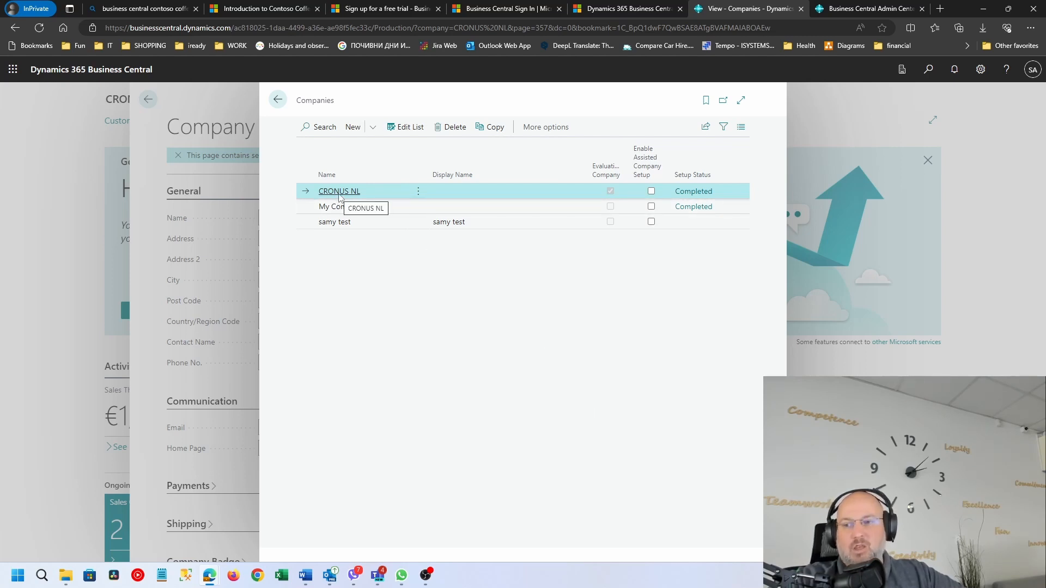
- Return from the Companies list to the Company Information page, and look up "company inf" in the page search without opening a result
click(378, 226)
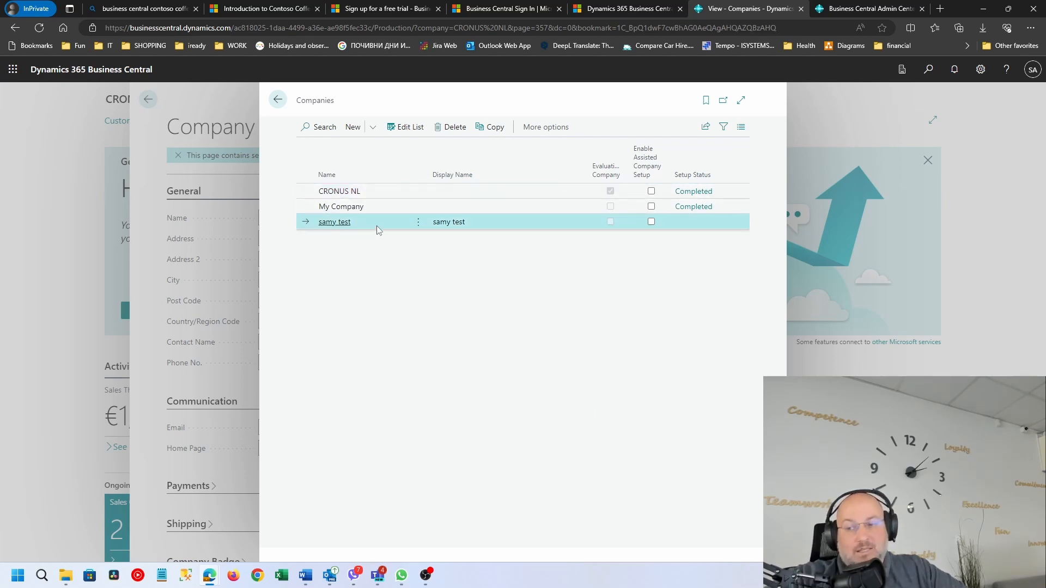
click(278, 101)
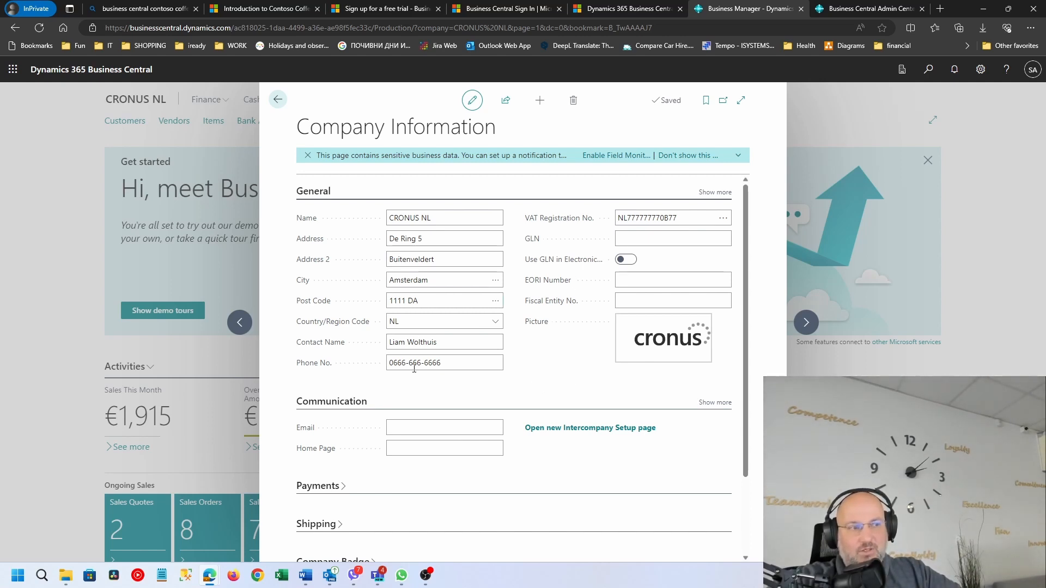
click(982, 71)
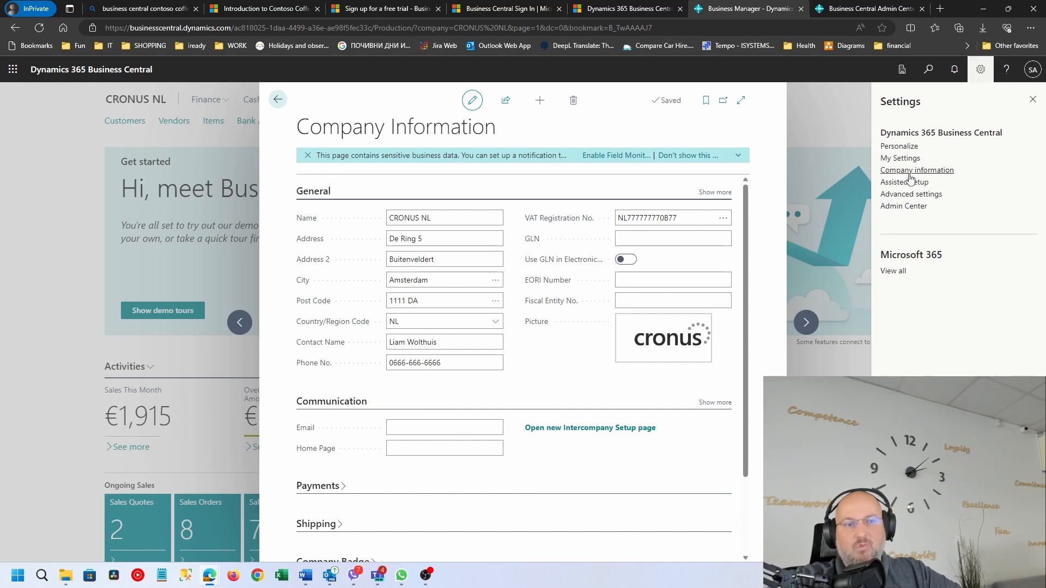
click(928, 71)
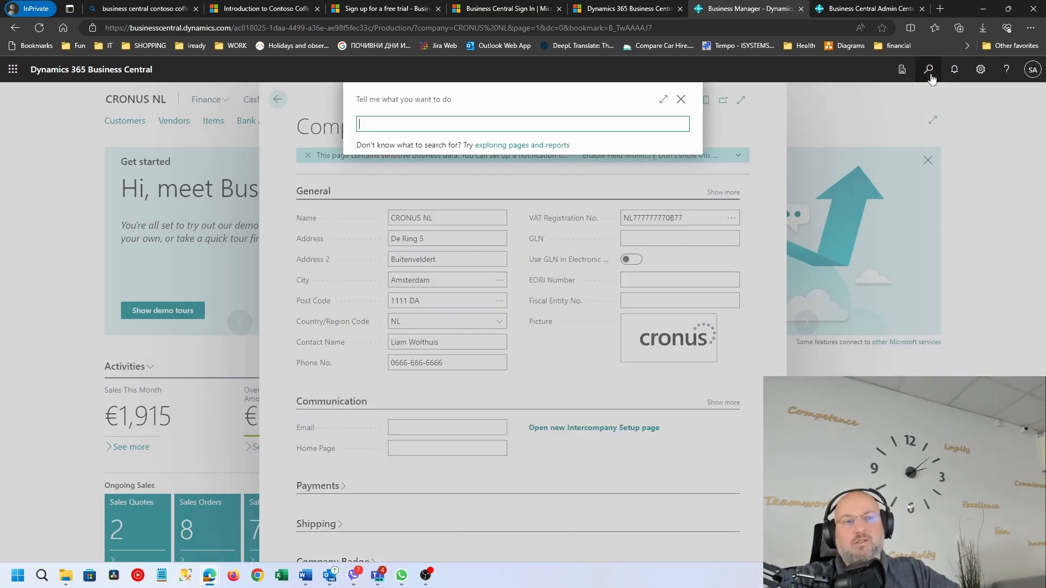
text(compan)
text(y inf)
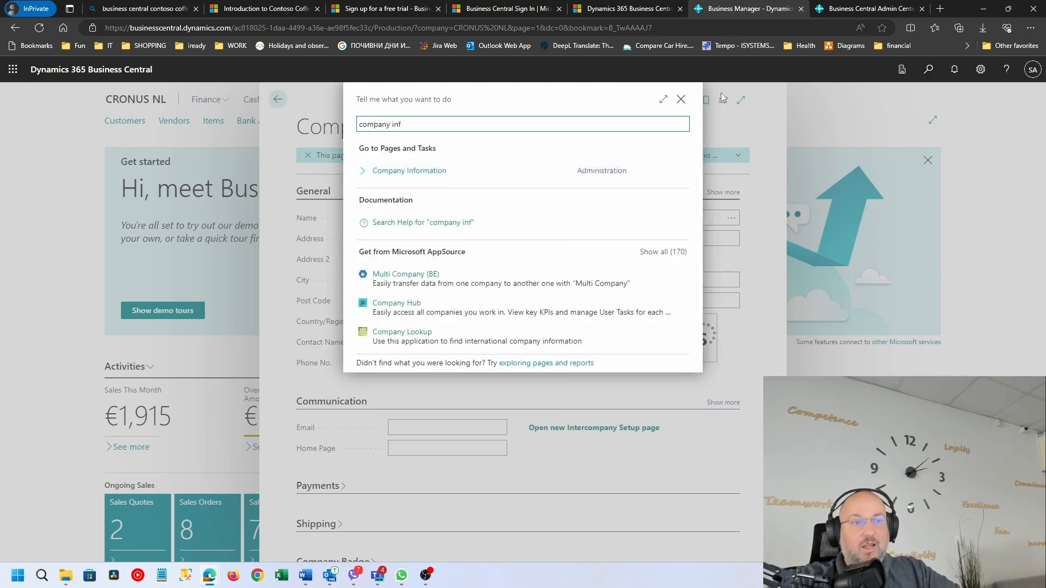
click(681, 99)
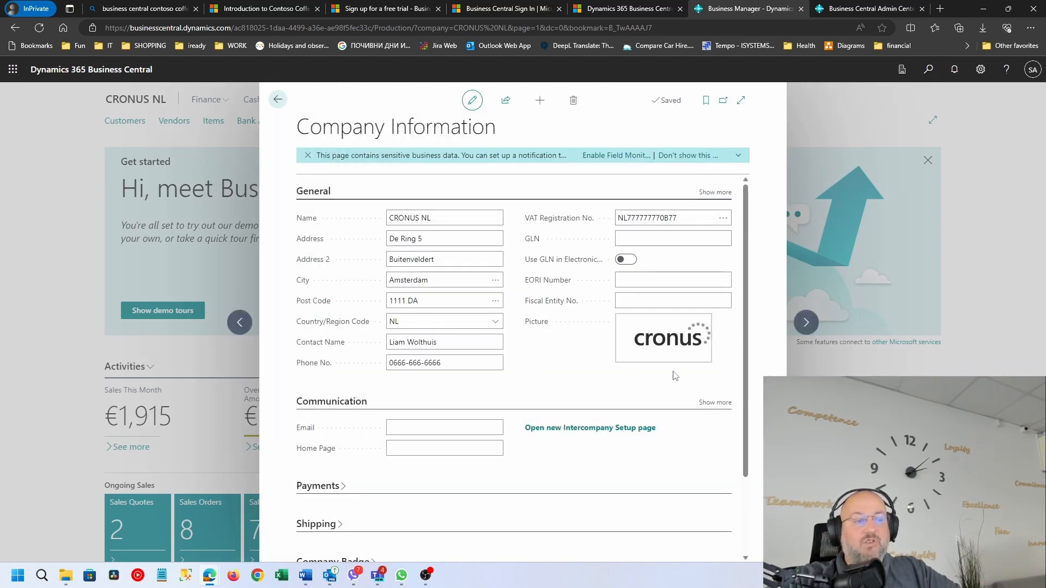
- Review the fields on the Company Information page and open Page Inspection for it
scroll(626, 377, down, 2)
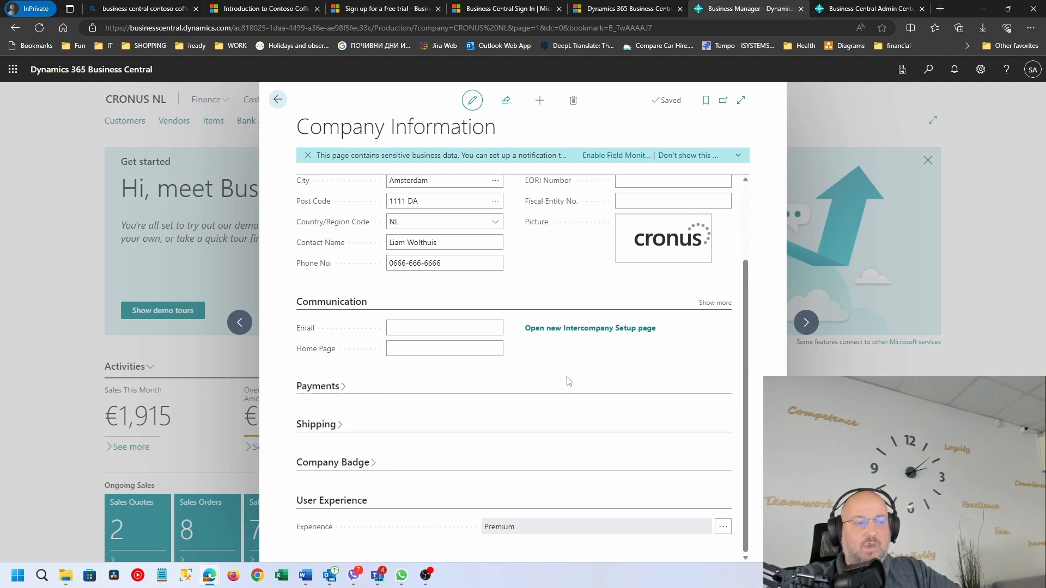
scroll(560, 451, up, 2)
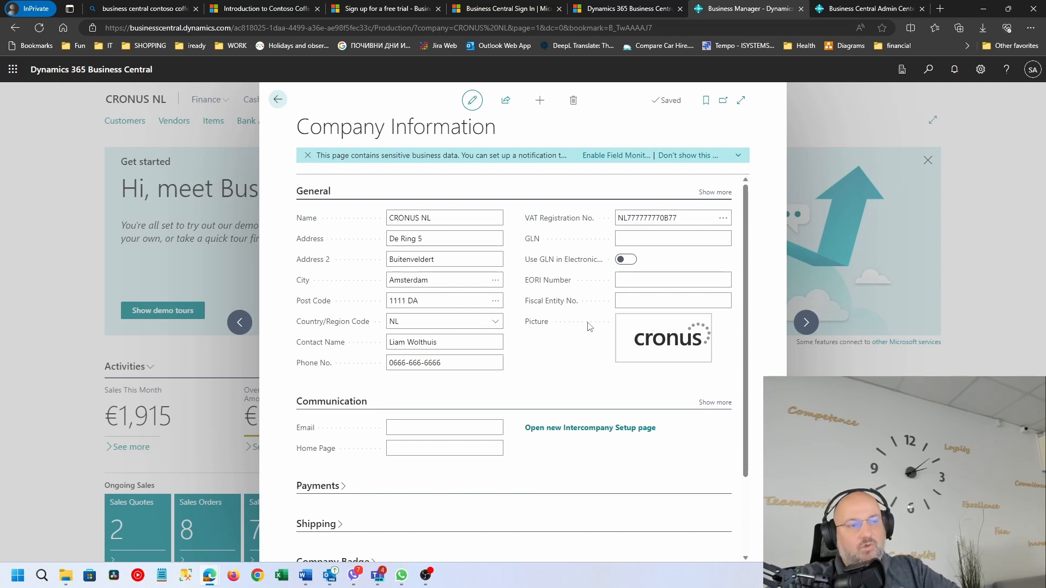
key(ctrl+alt+F1)
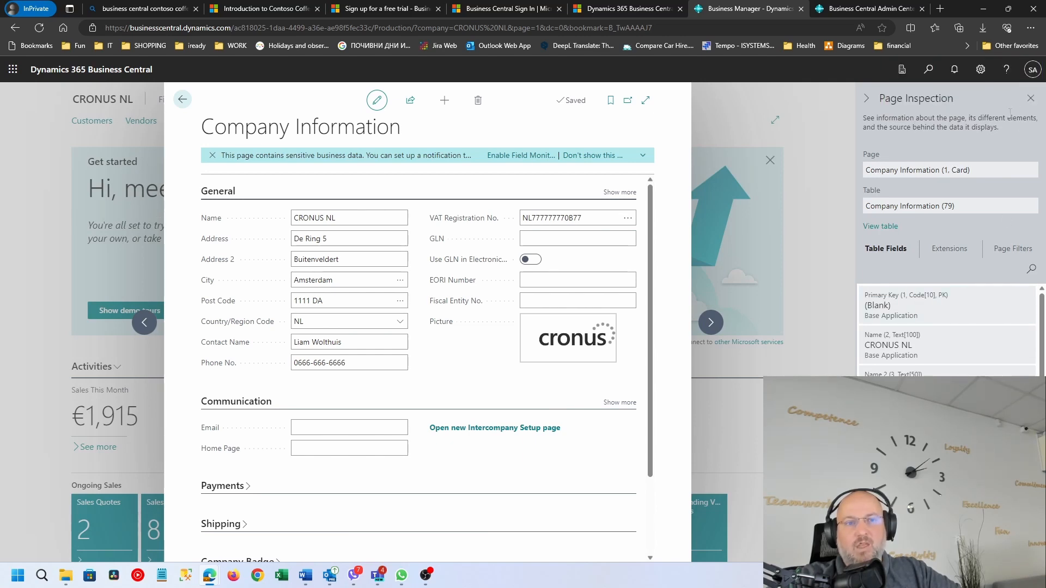
- Open Help & Support, review its troubleshooting and problem-reporting details, and return to Company Information
click(980, 71)
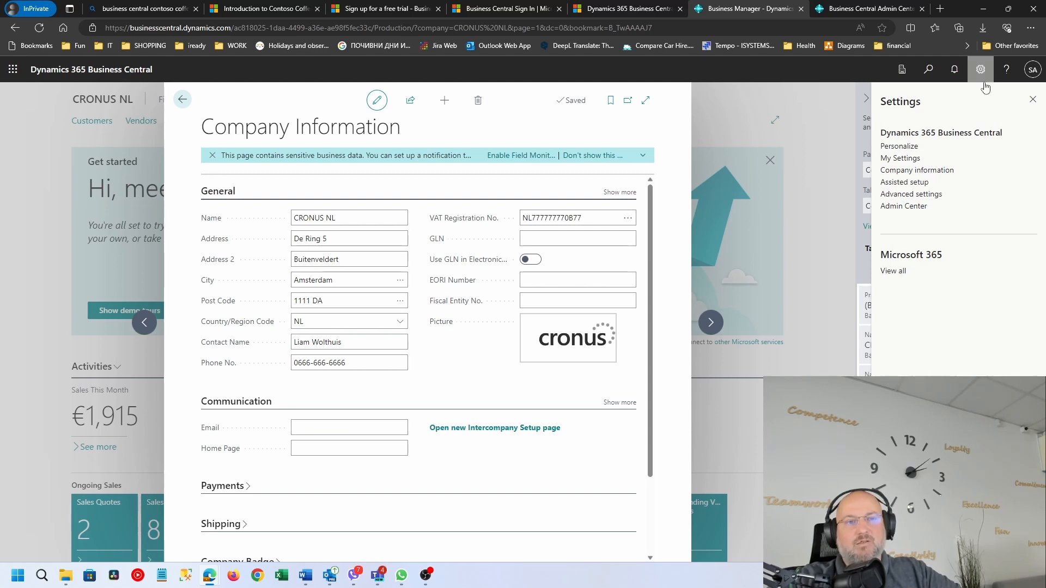
click(1006, 69)
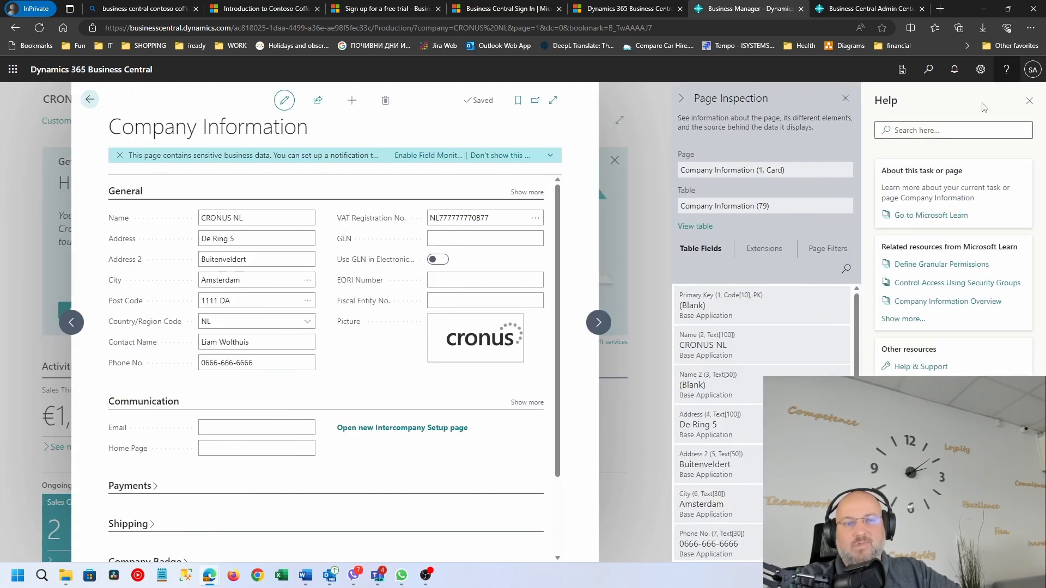
click(922, 367)
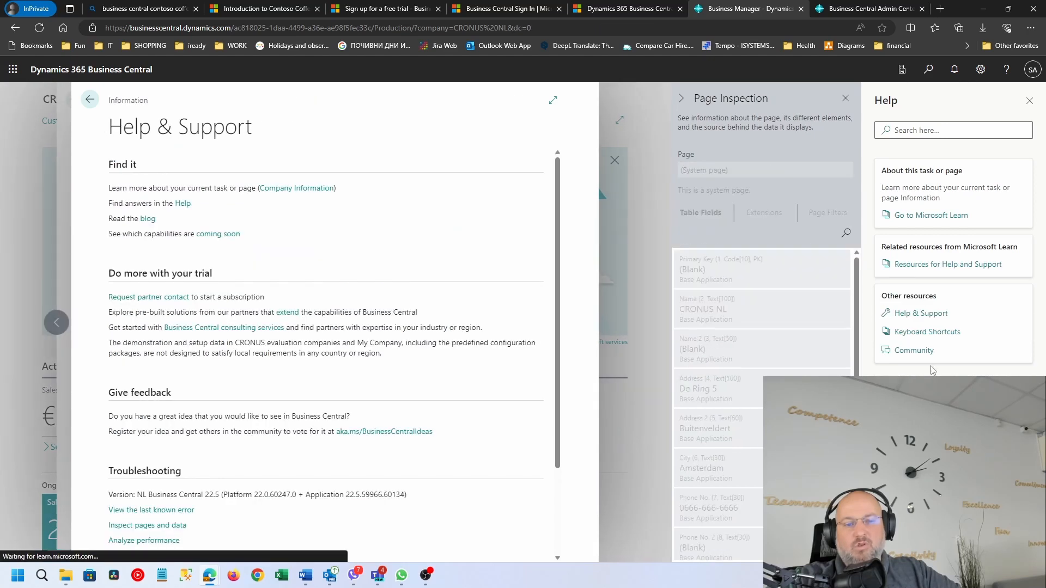
scroll(105, 488, down, 2)
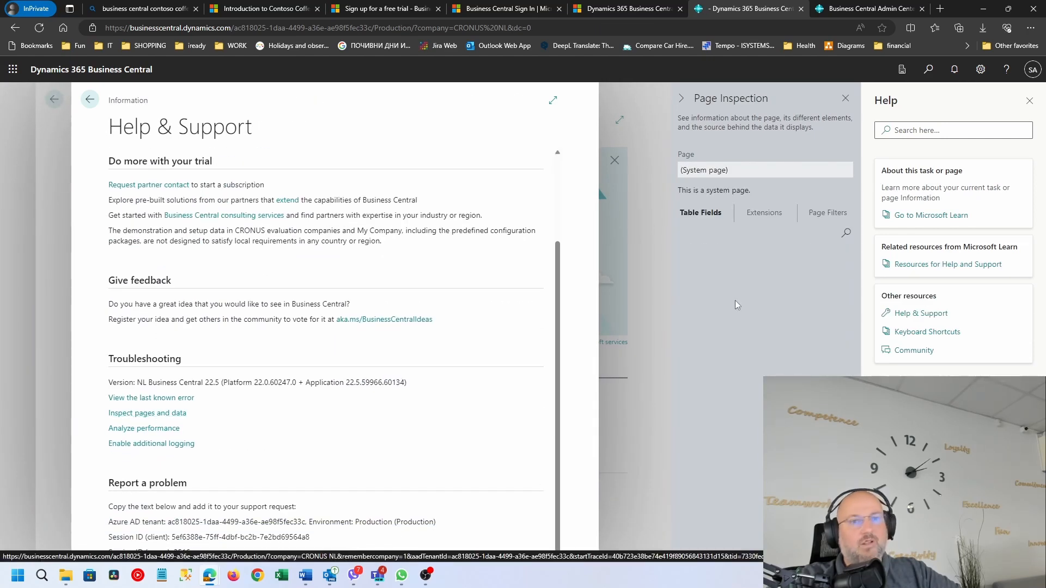
click(1029, 100)
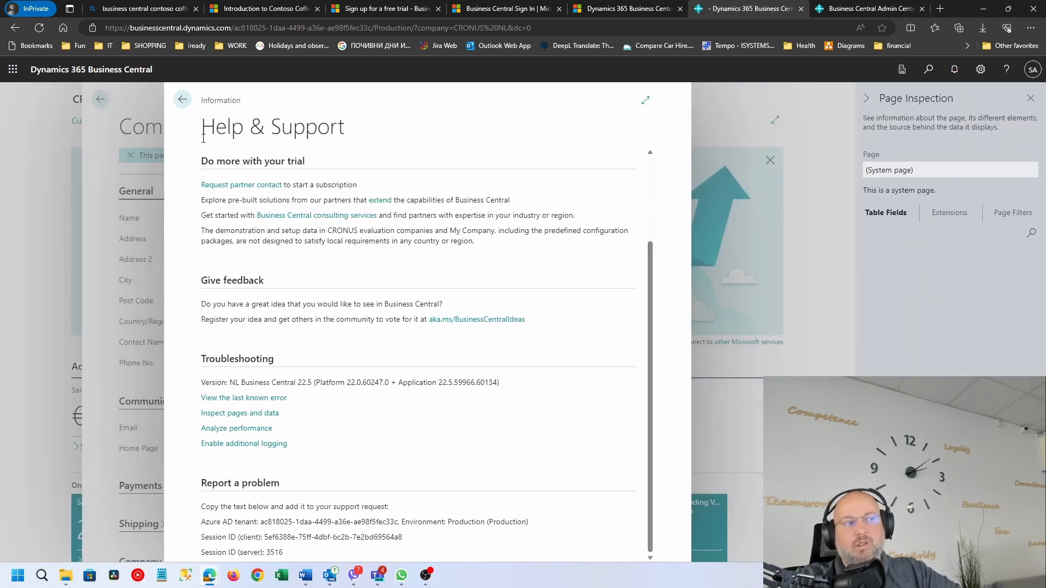
click(182, 99)
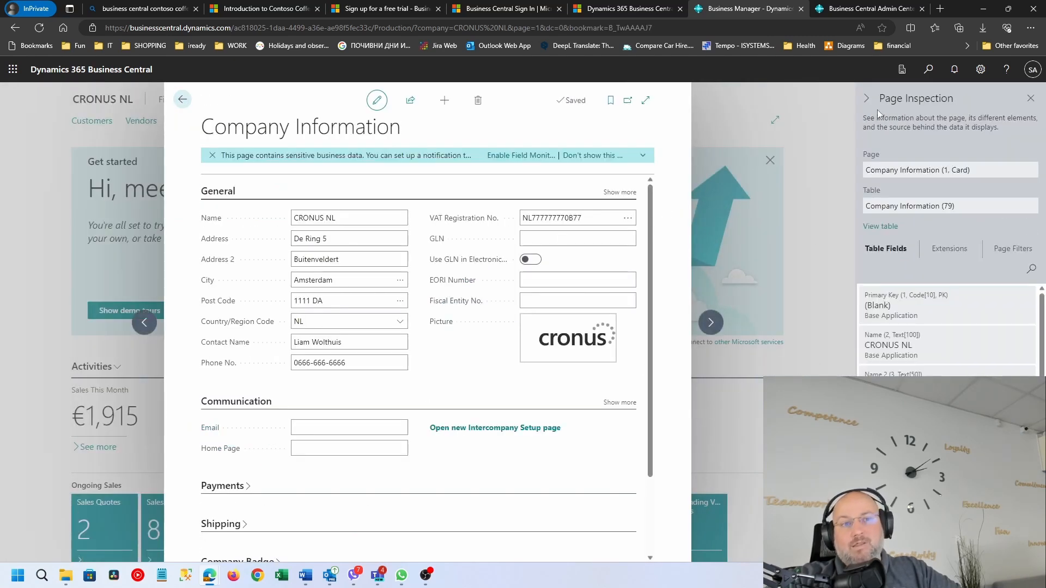
- Filter the inspected table fields of Company Information by "demo" and highlight the value of the Demo Company field
scroll(909, 288, down, 7)
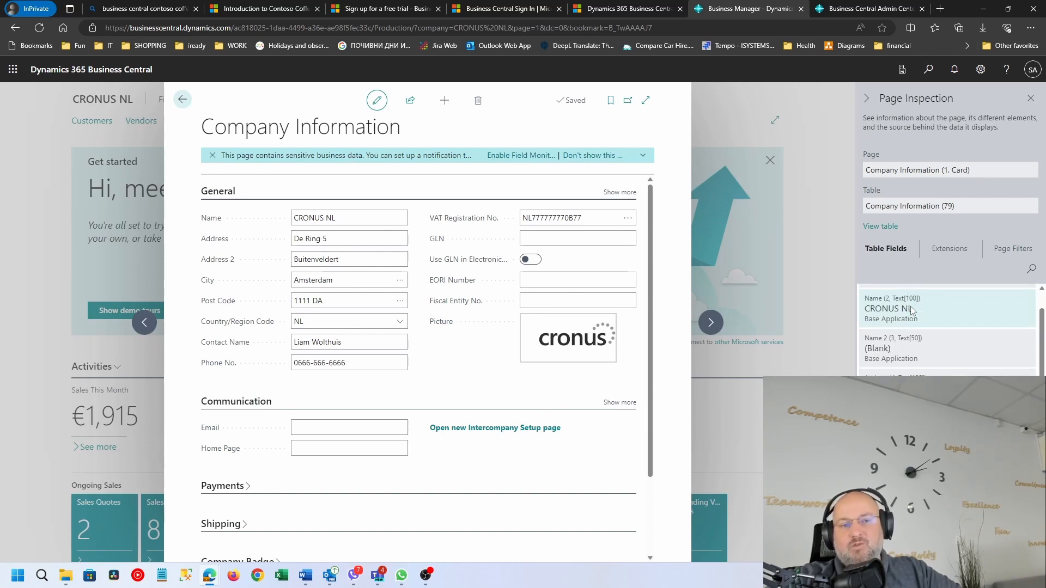
scroll(948, 327, up, 5)
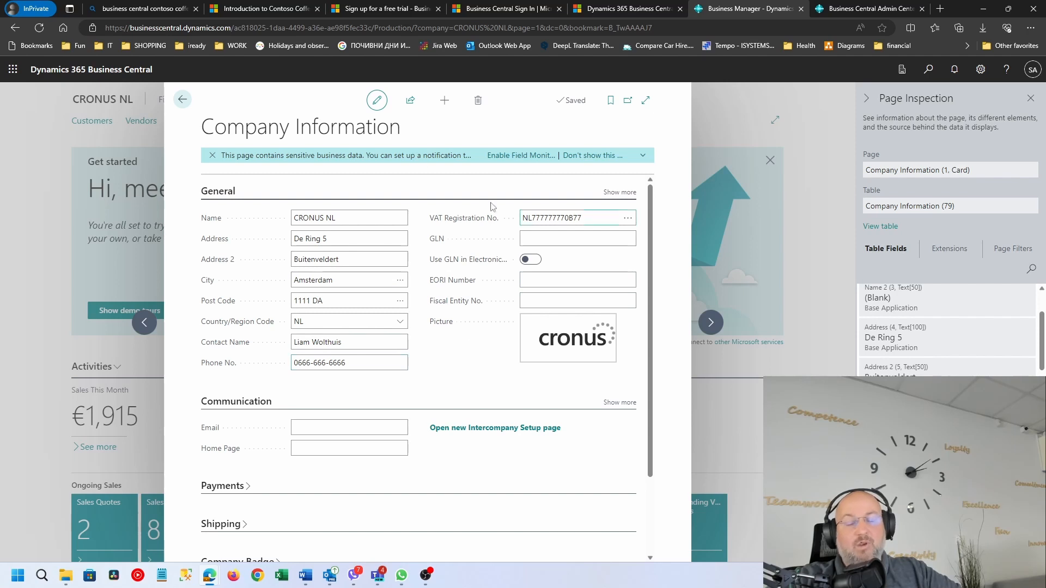
click(1030, 270)
text(ev)
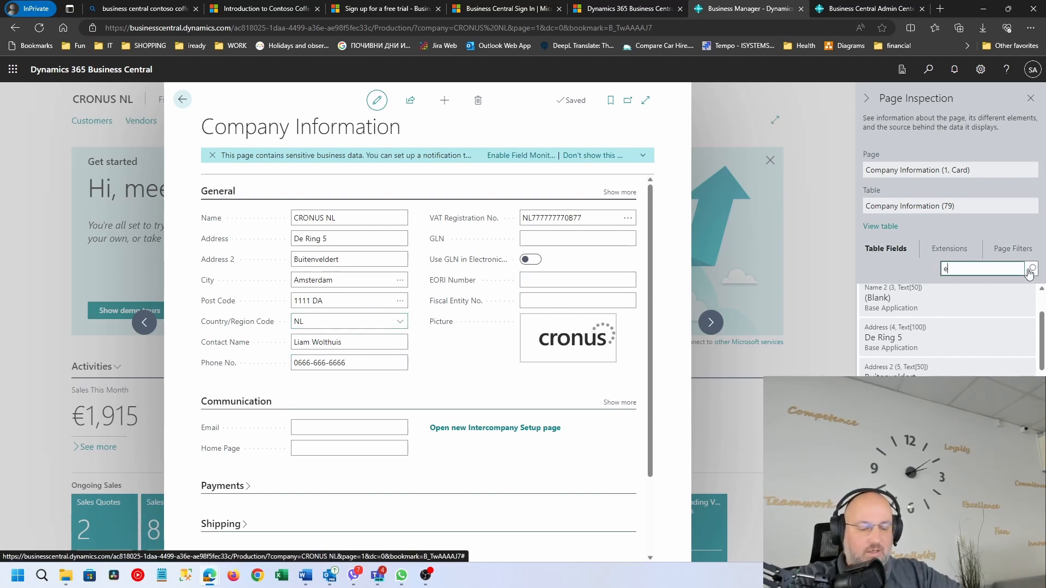
key(BackSpace)
key(BackSpace)
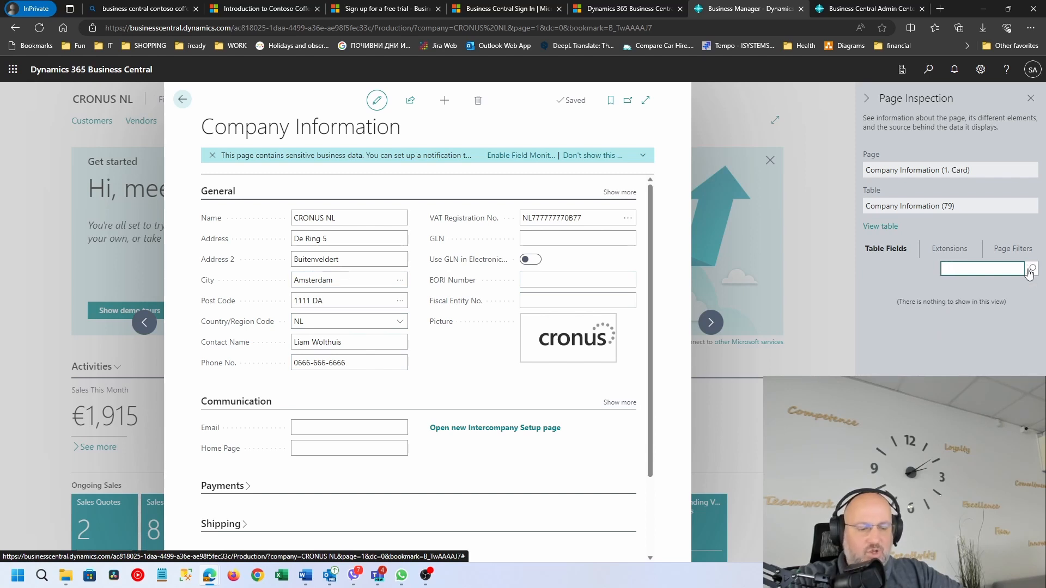
text(demo)
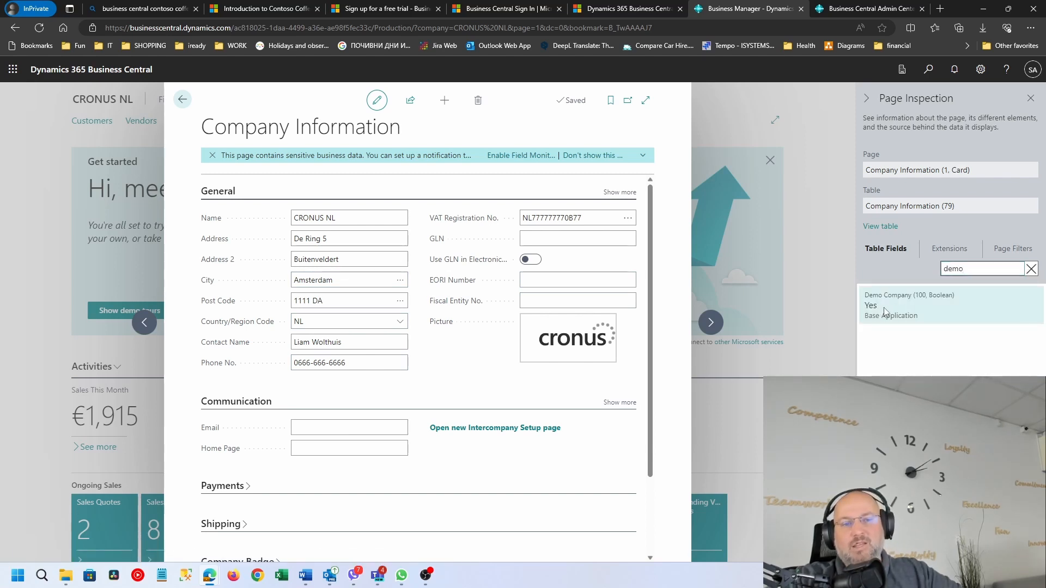
drag(884, 312, 861, 313)
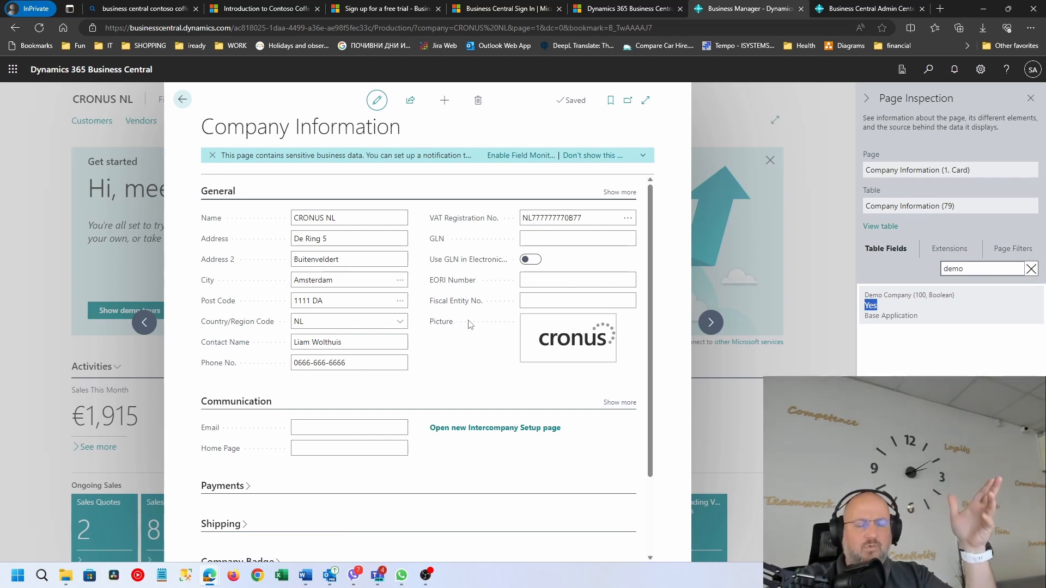
- Search for "sal ord", open sales order 101001 from the Sales Orders list, dismiss its teaching tip and select the due date
click(927, 70)
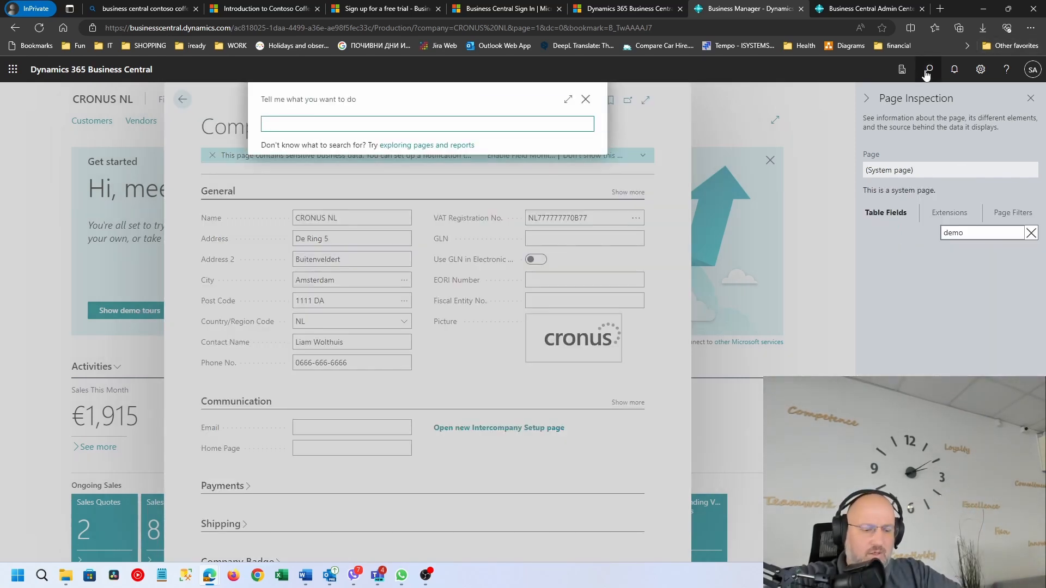
text(sal ord)
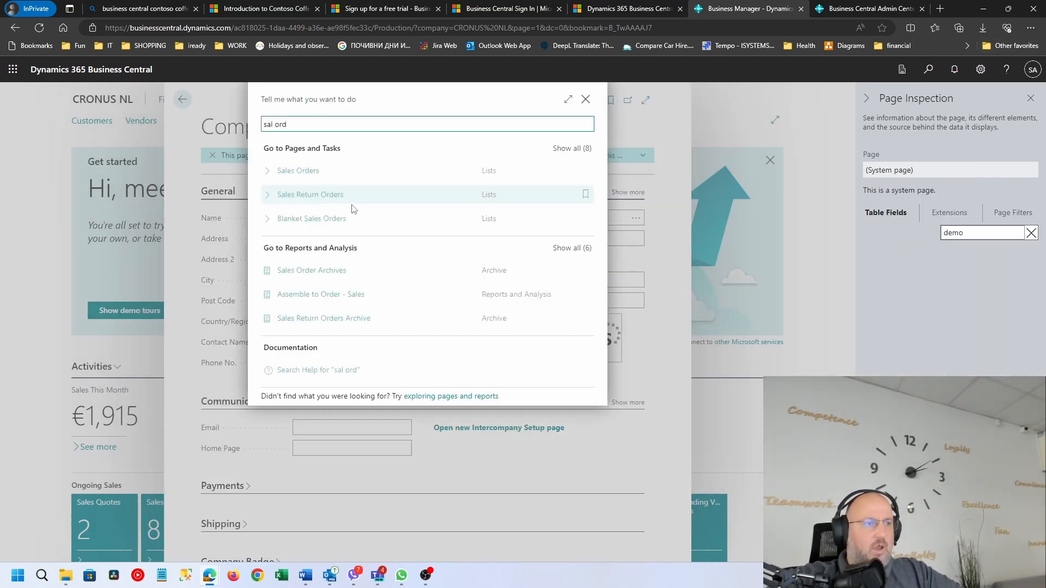
key(Return)
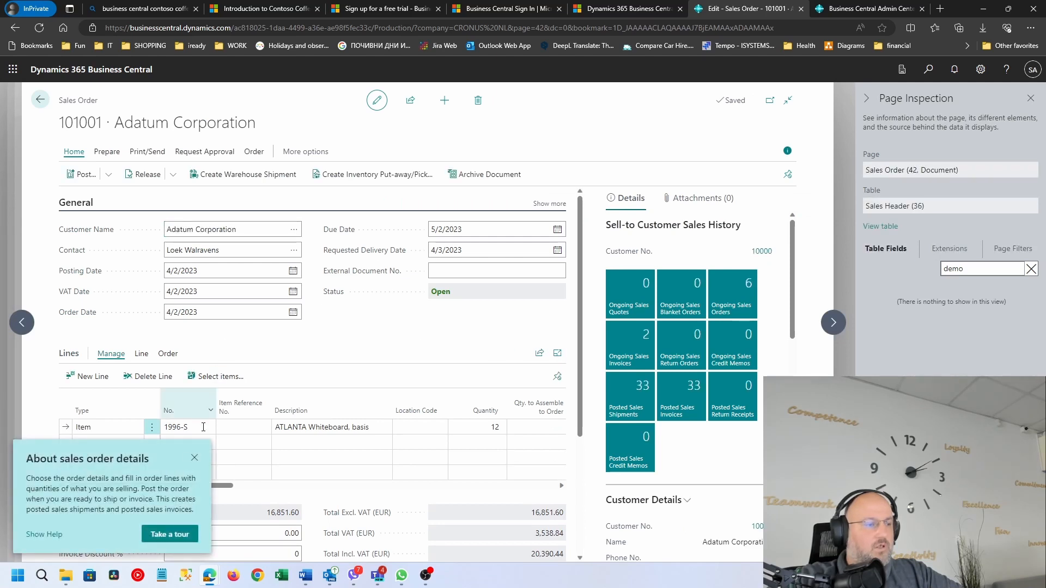
click(195, 458)
click(471, 230)
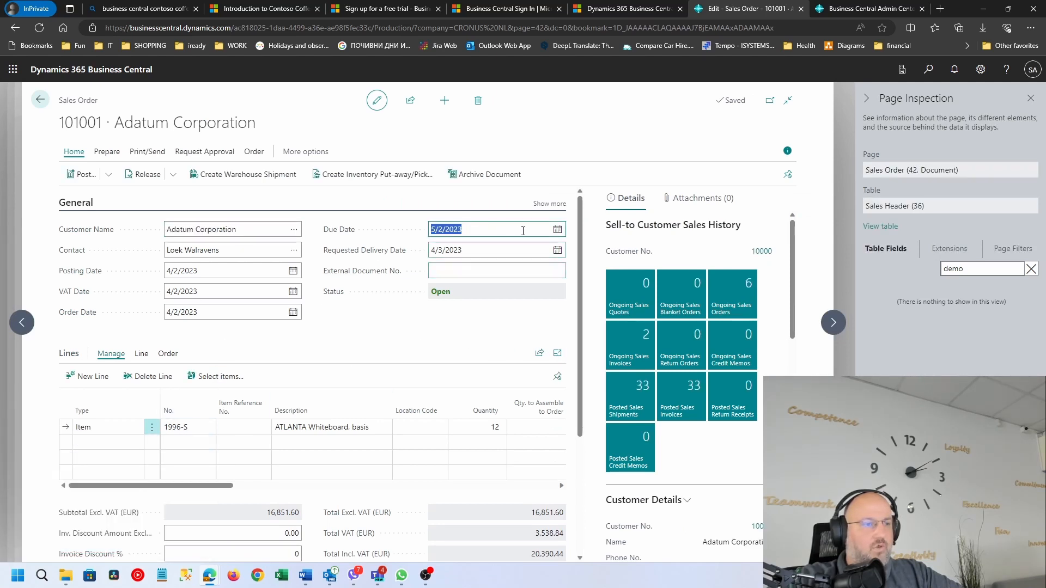
- Set the order date of sales order 101001 to 8/16/2023 and acknowledge the message about prices and discounts
click(293, 312)
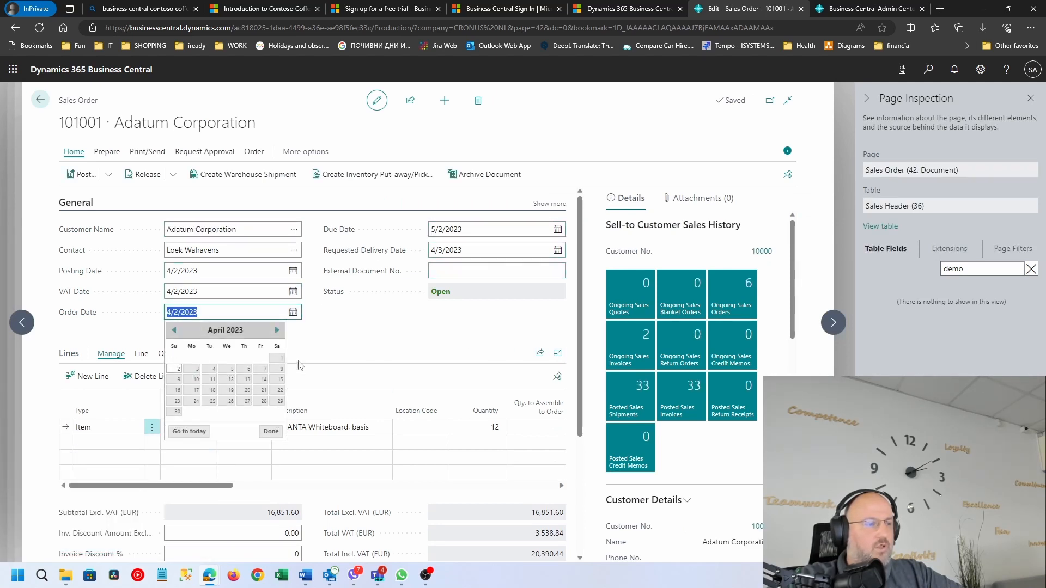
click(278, 330)
click(278, 330)
click(278, 330)
click(277, 330)
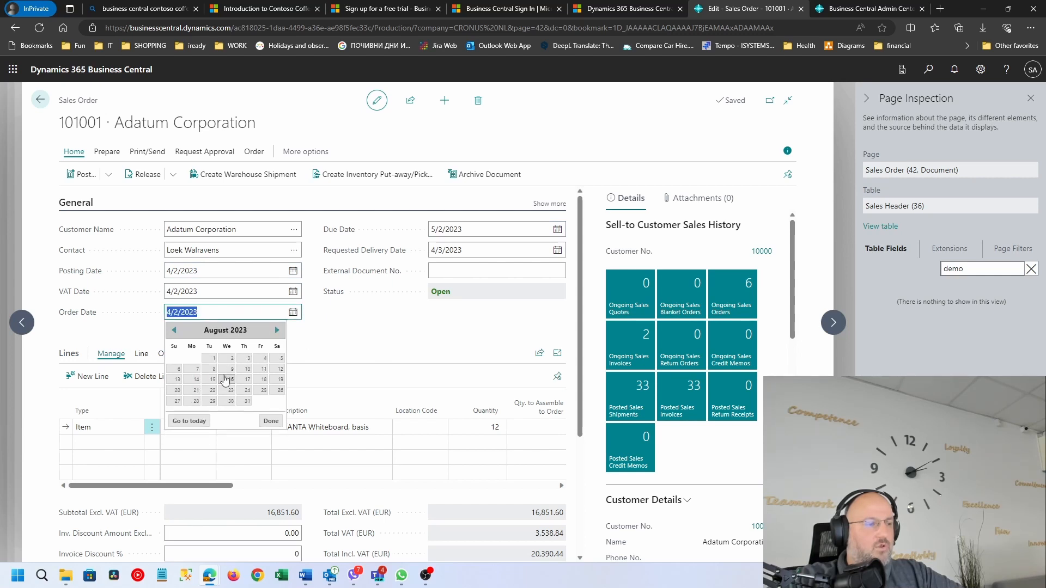
click(232, 380)
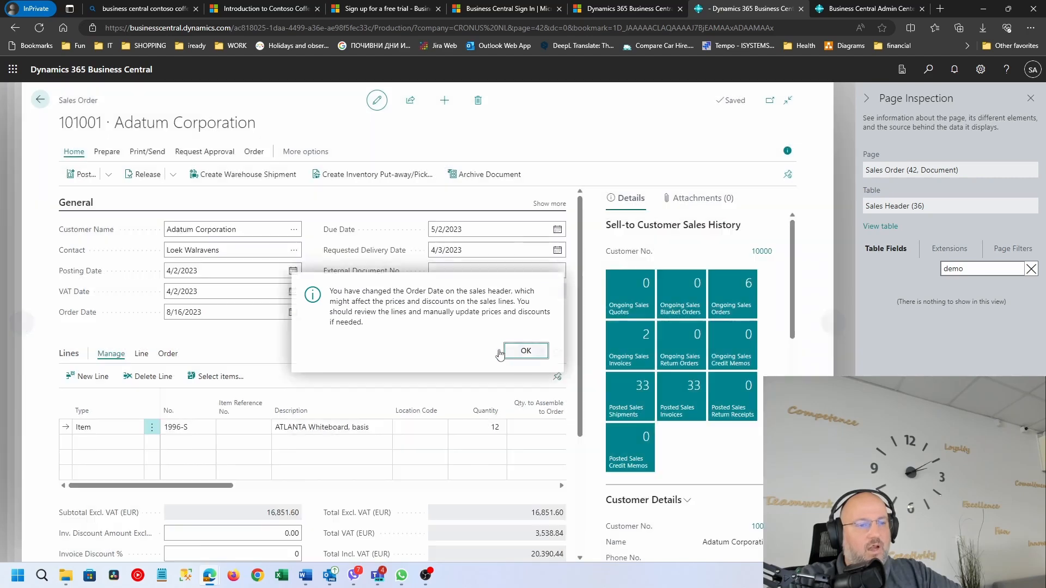
click(520, 351)
- Leave the sales order, the Sales Orders list and Company Information for the home page, closing Page Inspection on the way
click(40, 100)
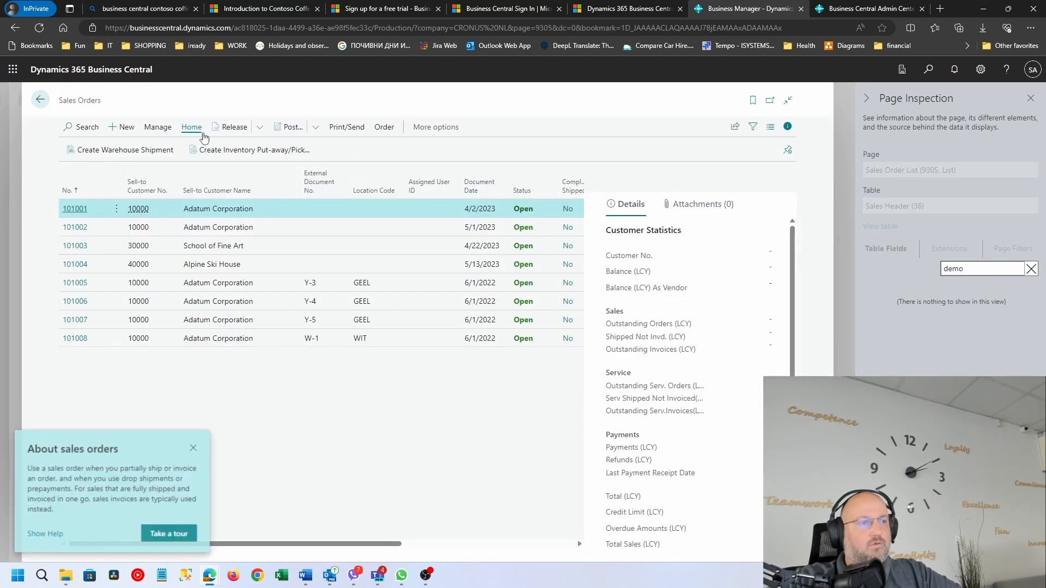
click(39, 102)
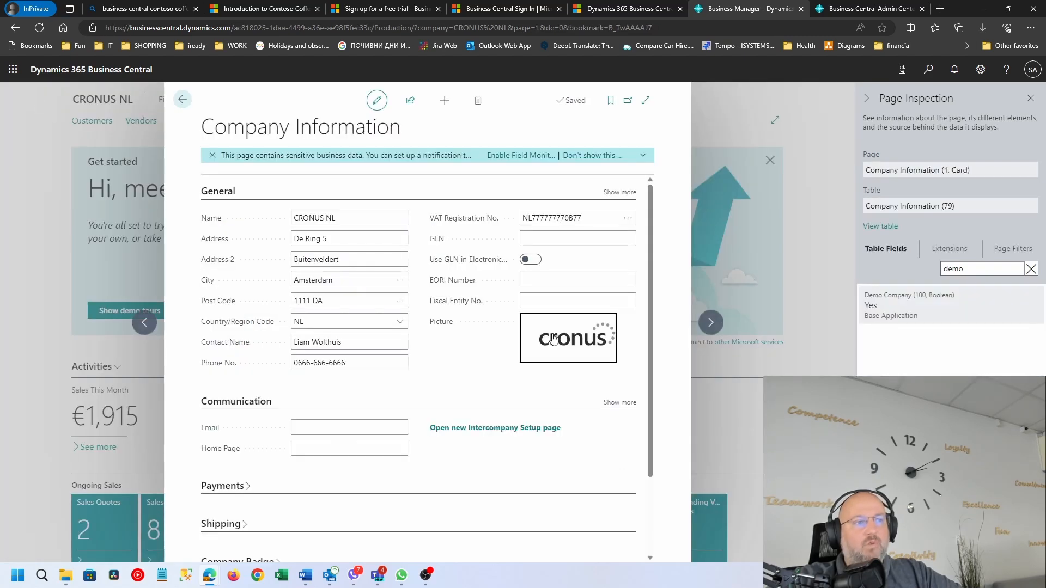
click(1030, 98)
click(279, 103)
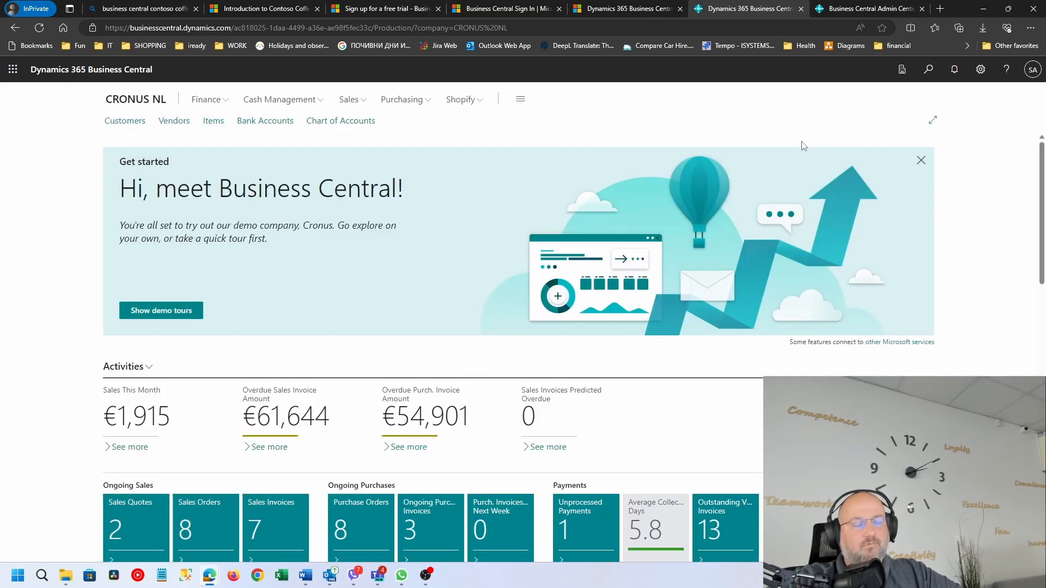
- Open My Settings and examine the Work Date and its calendar without choosing another date
click(980, 70)
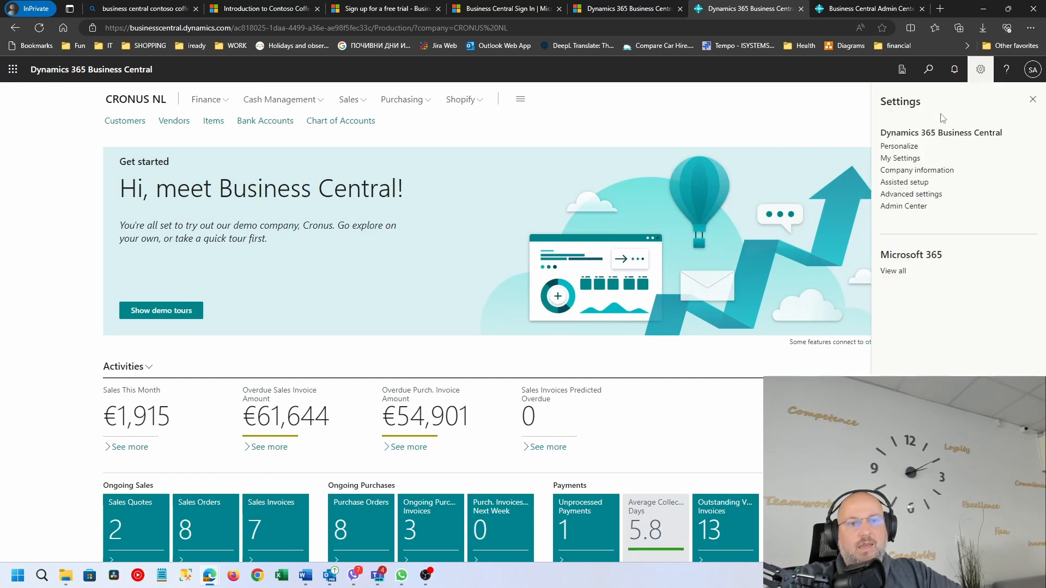
click(900, 158)
click(560, 249)
triple_click(574, 251)
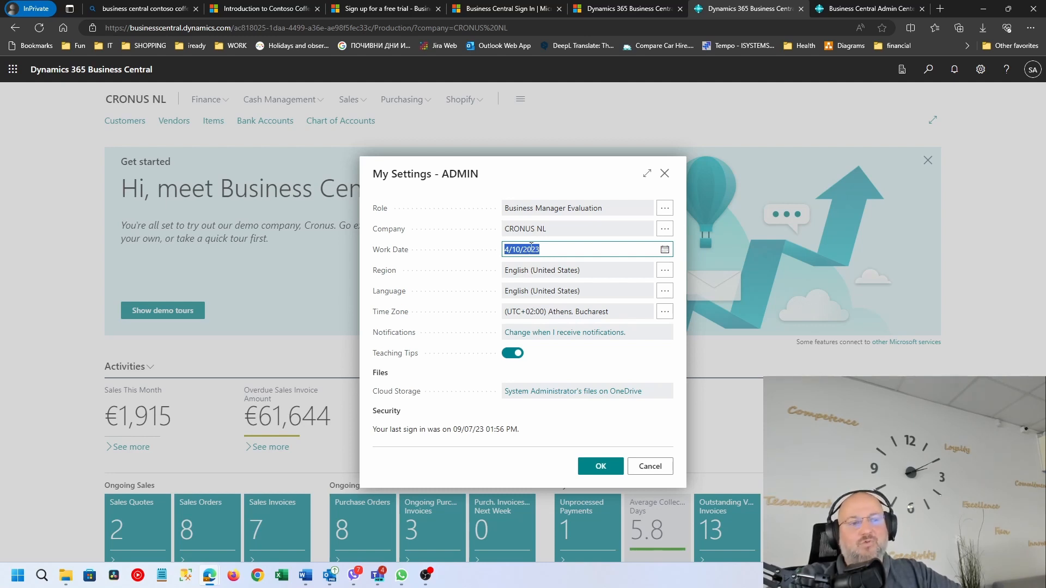
click(664, 249)
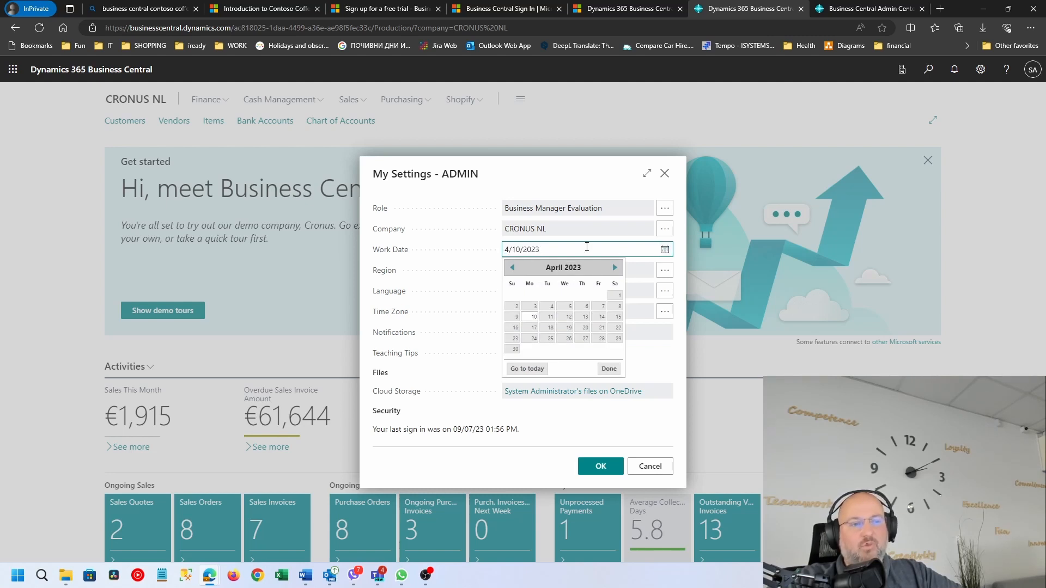
click(576, 179)
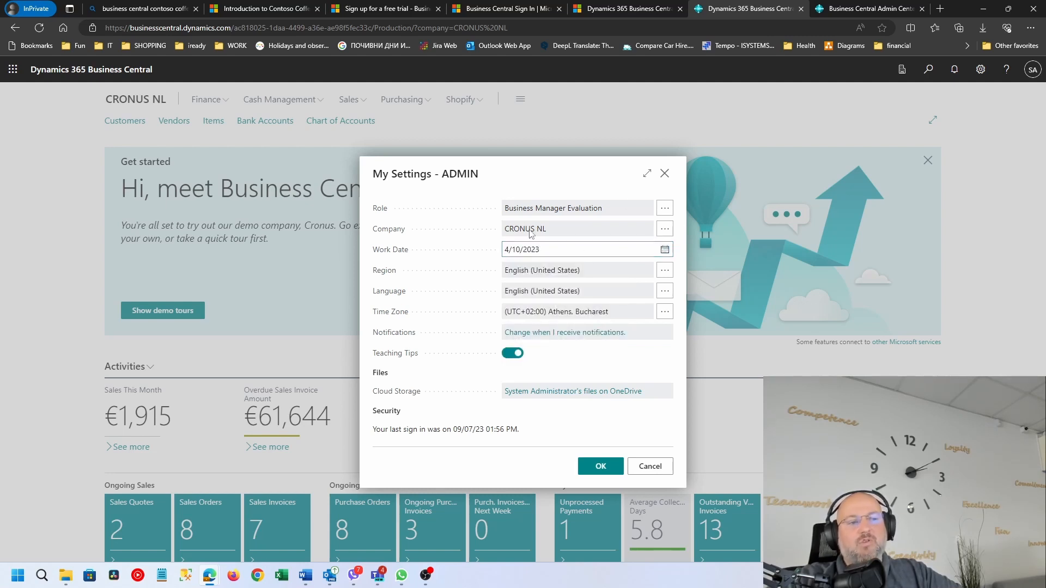
- Check the Work Date calendar once more and close My Settings without choosing another date
click(664, 249)
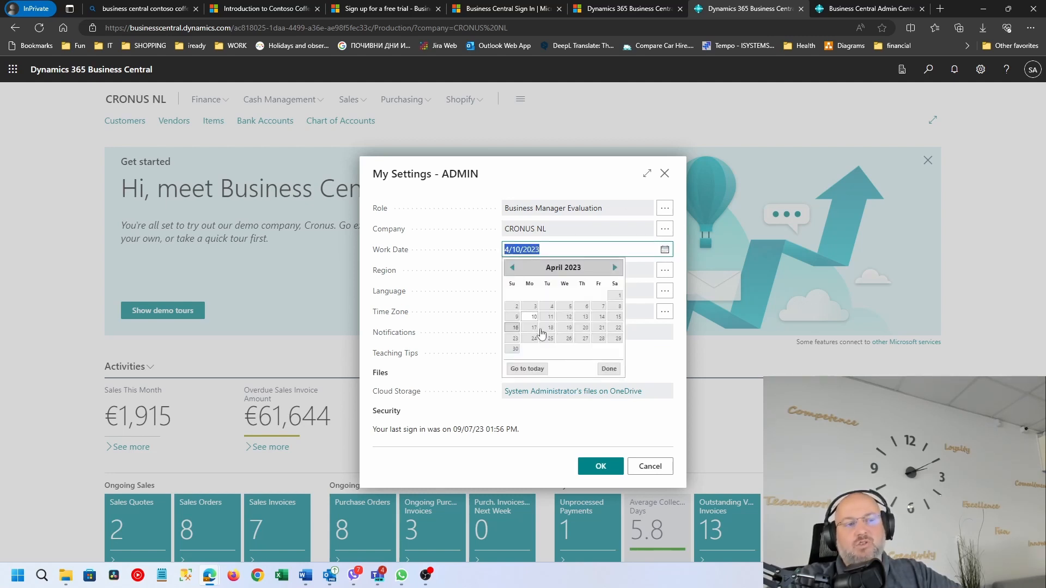
click(579, 183)
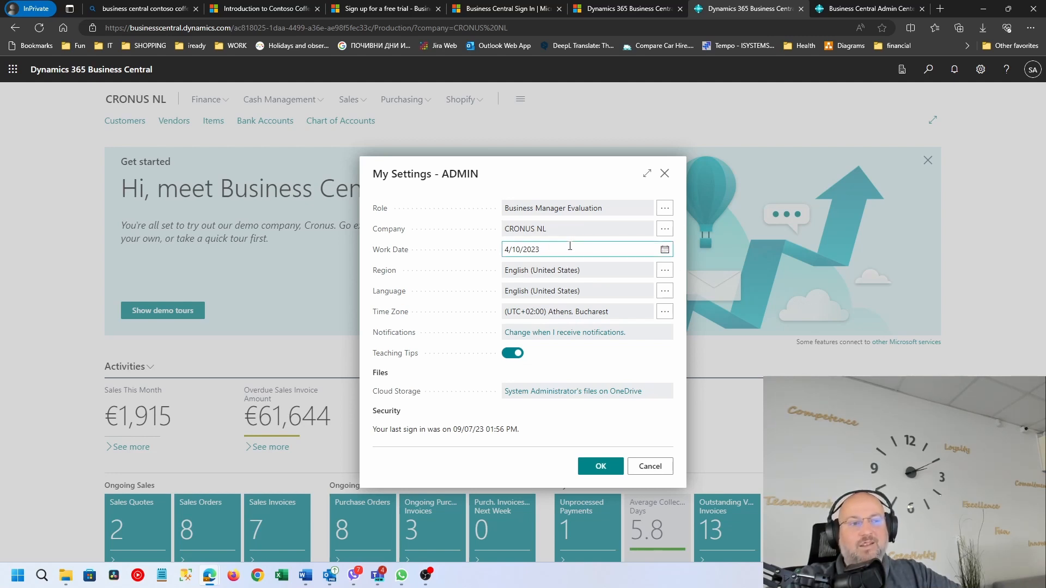
click(548, 247)
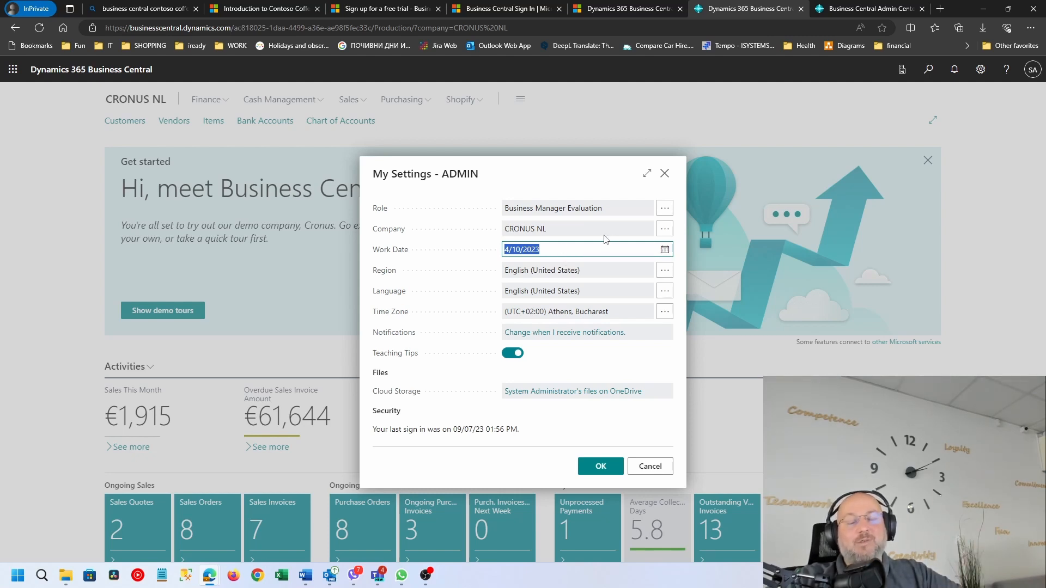
click(665, 174)
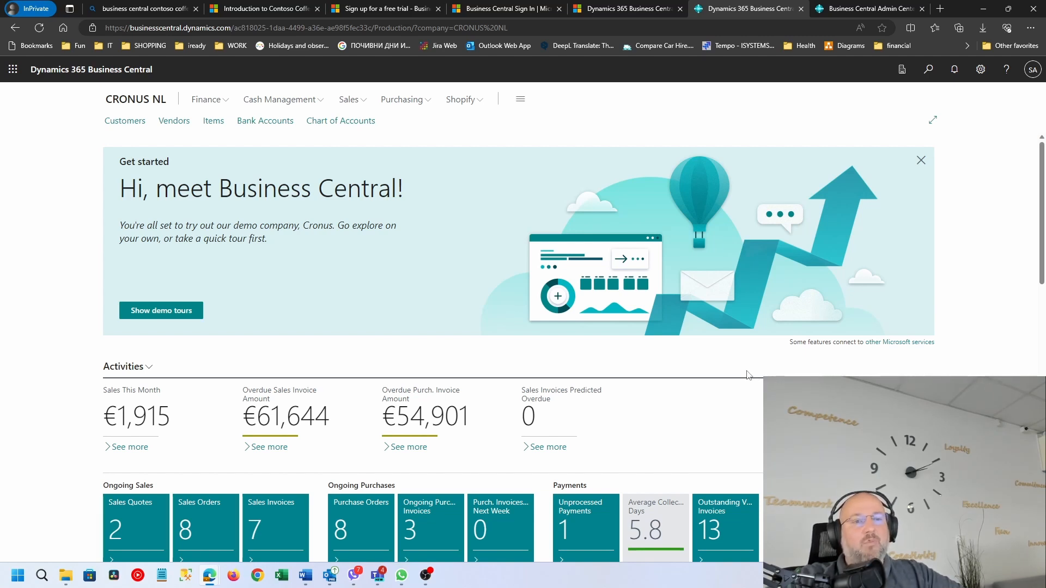
click(980, 70)
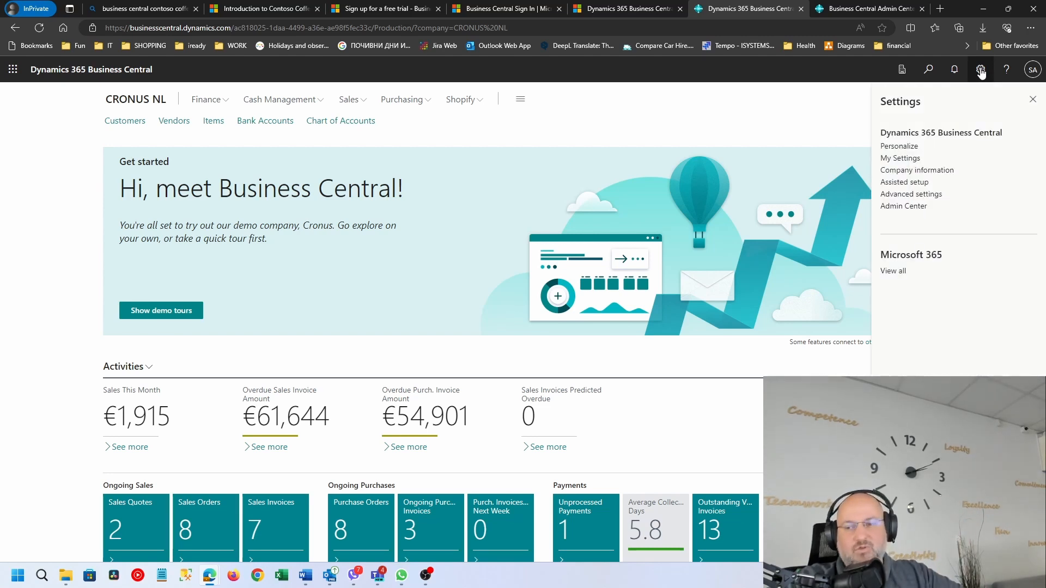
click(782, 108)
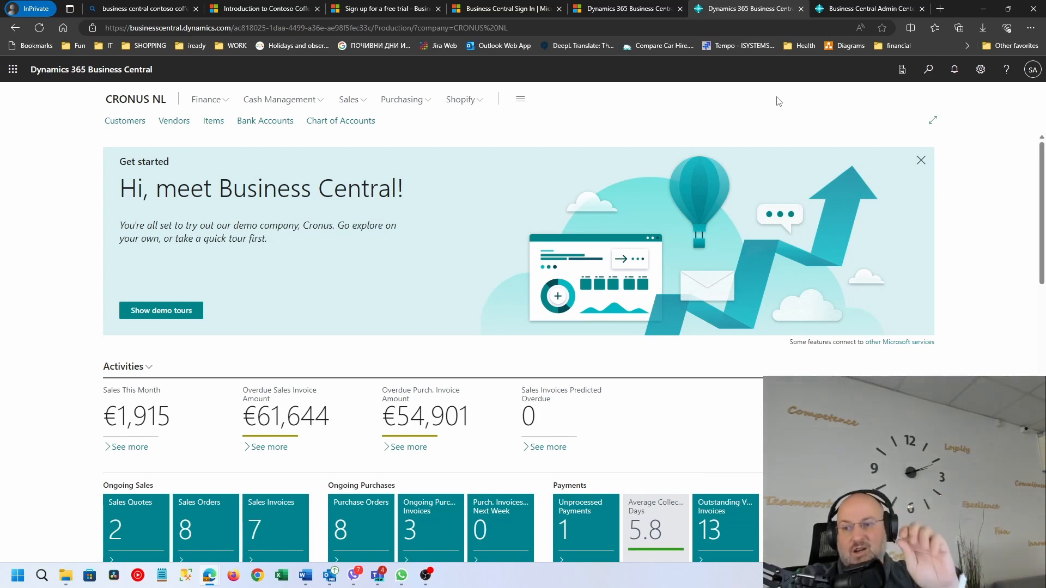
scroll(660, 402, down, 5)
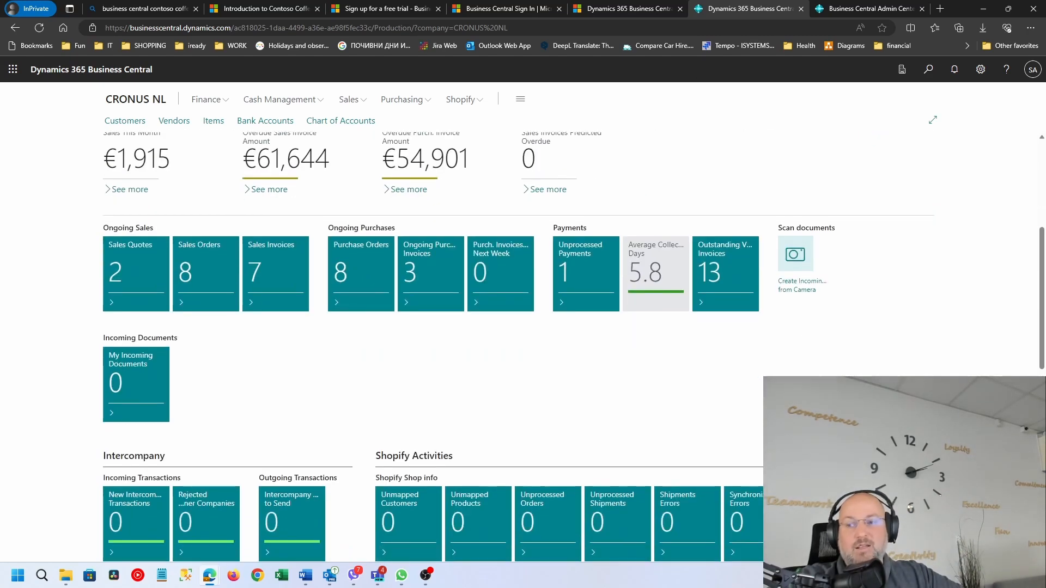
scroll(711, 444, up, 5)
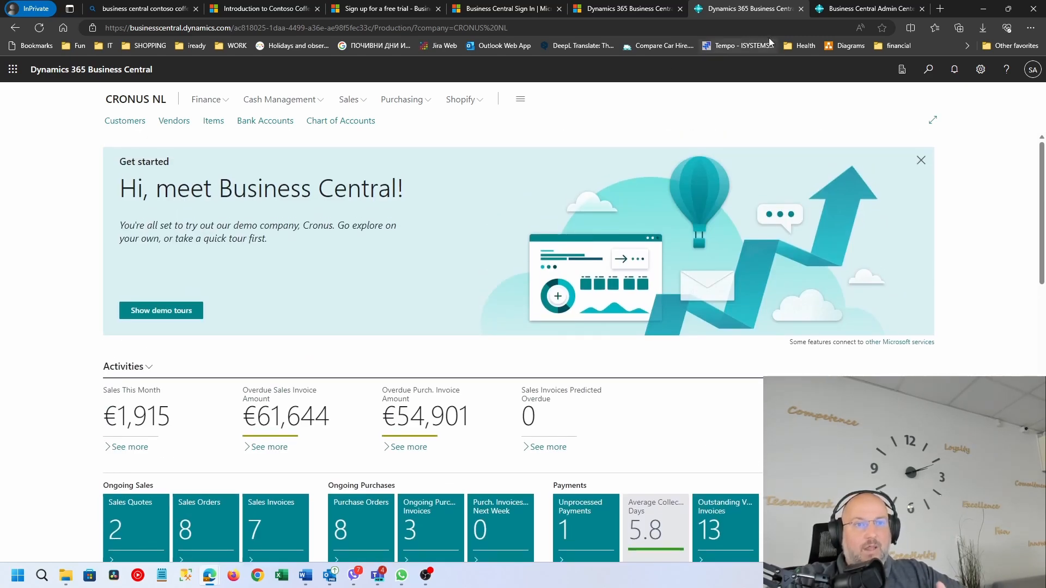
- Refresh the environments list in the Business Central admin center and return to the CRONUS NL home page
click(868, 8)
click(185, 93)
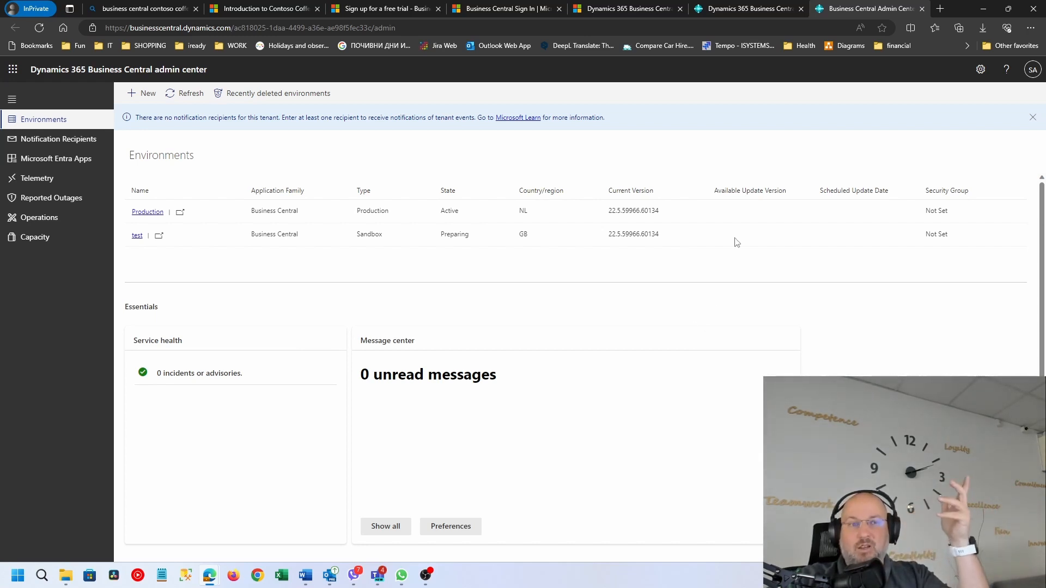
click(756, 10)
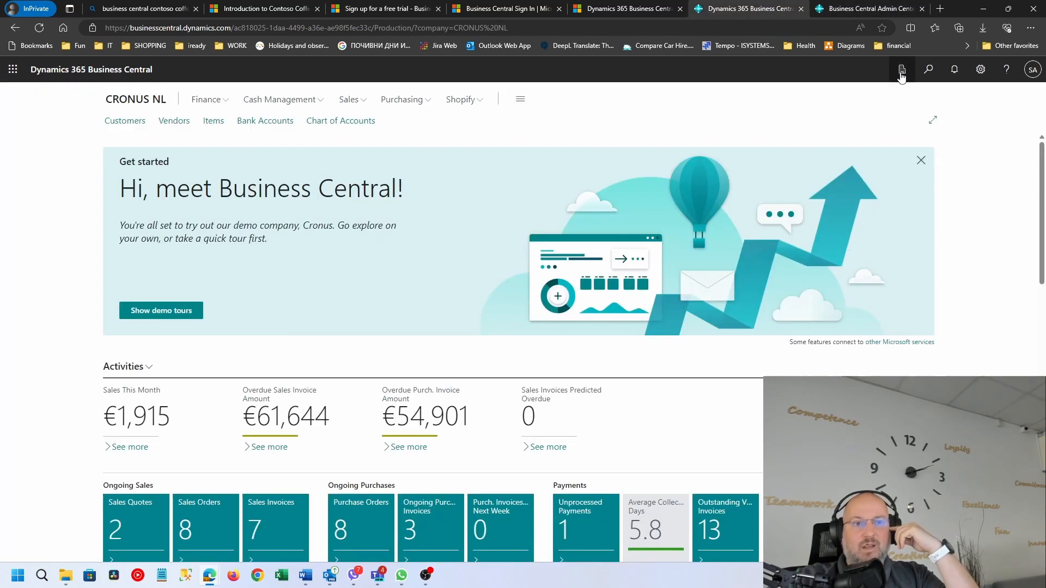
- Switch to the Microsoft 365 admin center and dismiss its two introductory tips
click(981, 70)
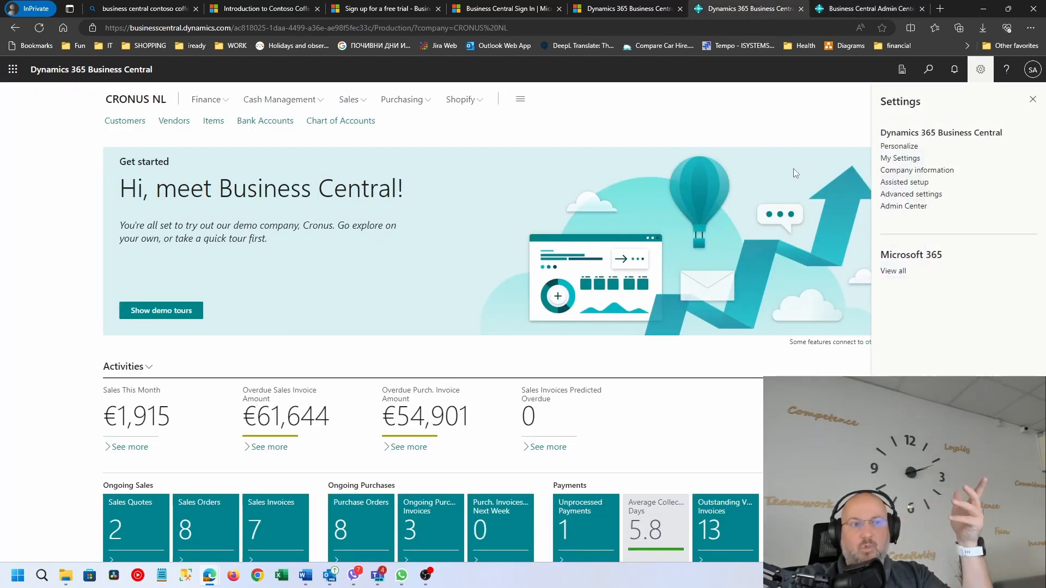
click(719, 110)
click(14, 69)
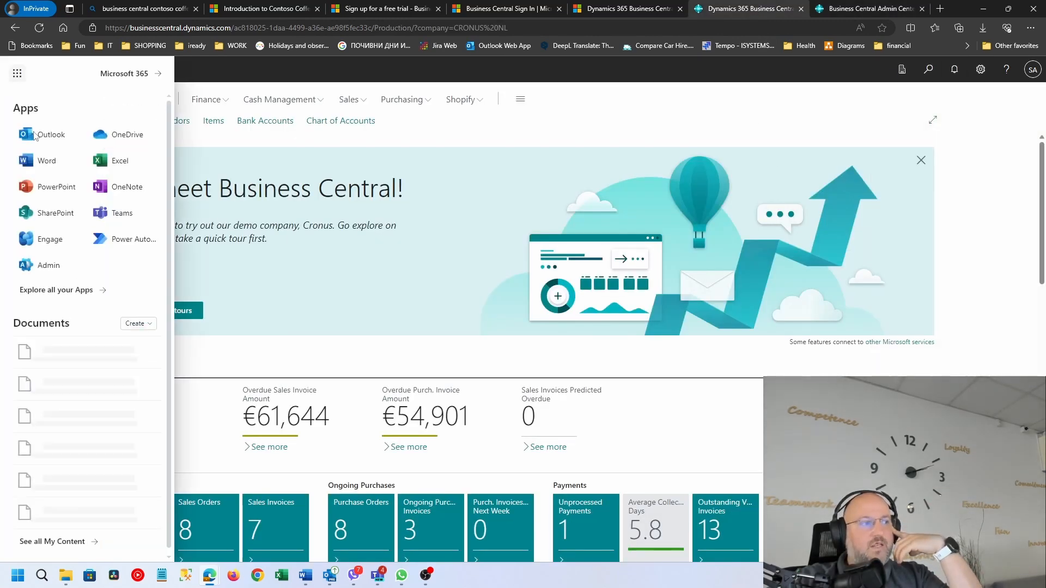
click(44, 262)
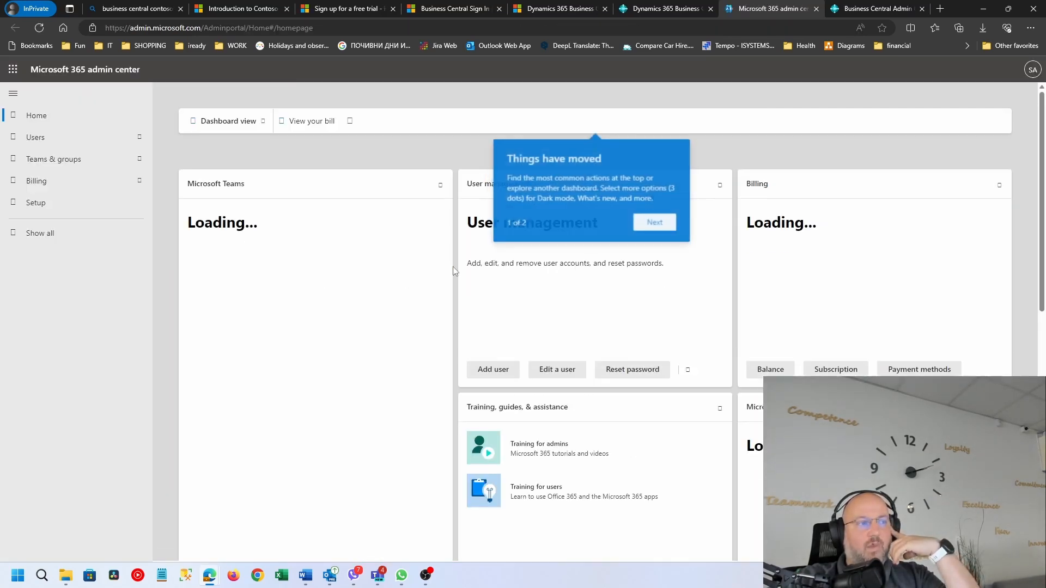
click(634, 223)
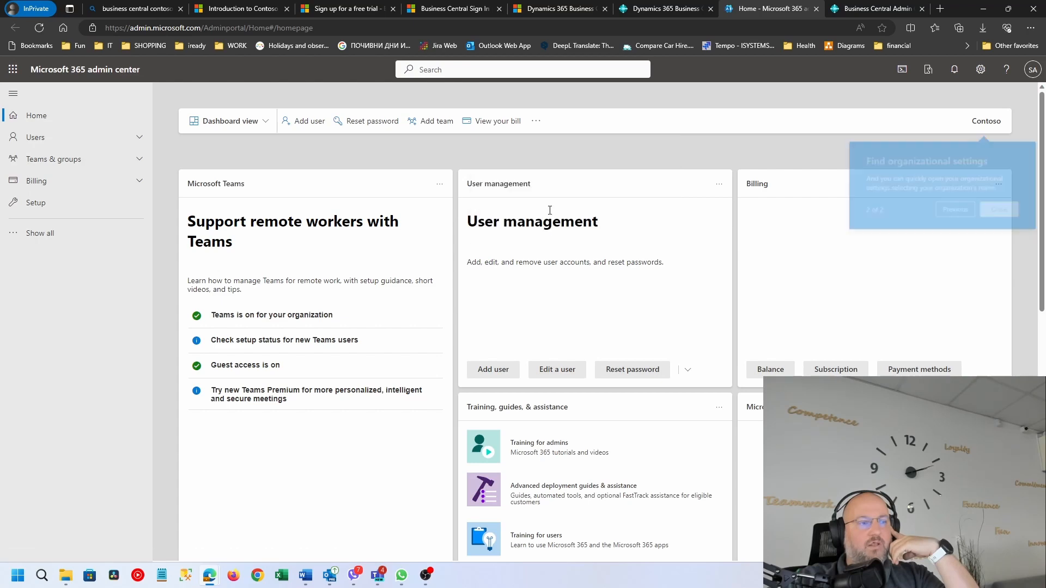
click(1003, 212)
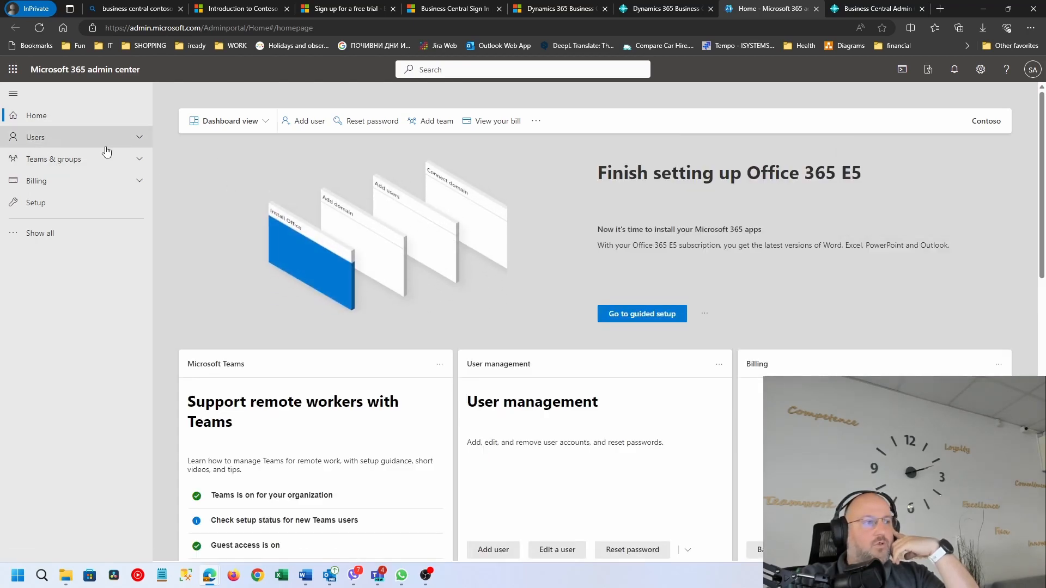
- Search the active users for "admin" and open the System Administrator account's details
click(35, 138)
click(46, 157)
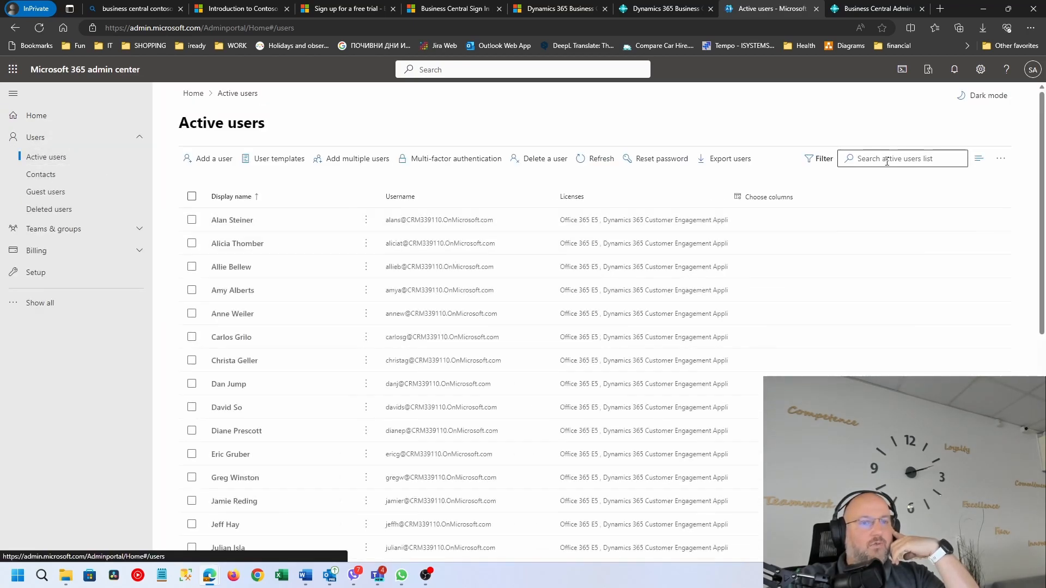
click(882, 158)
text(admin)
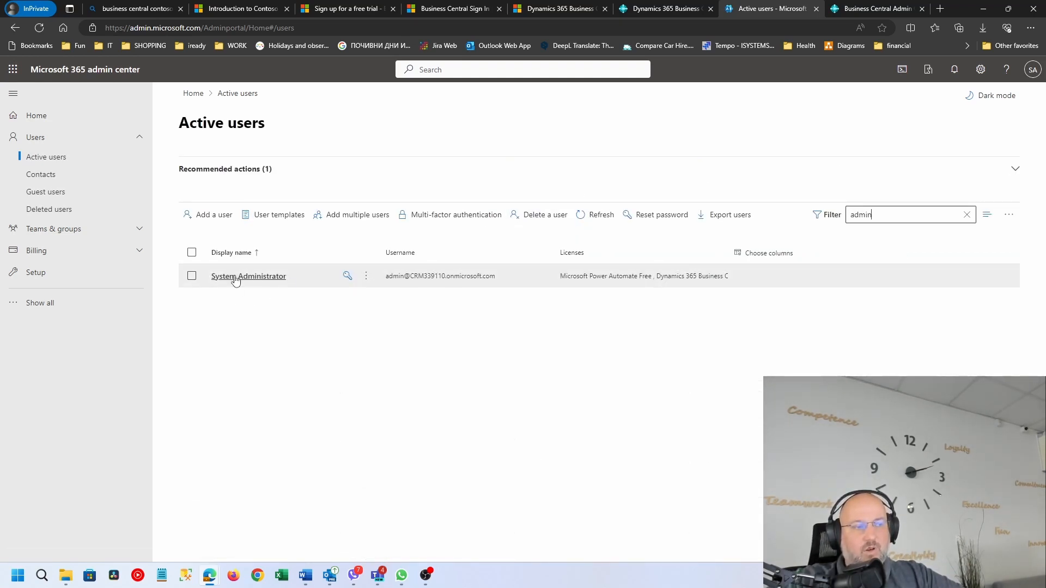
click(235, 278)
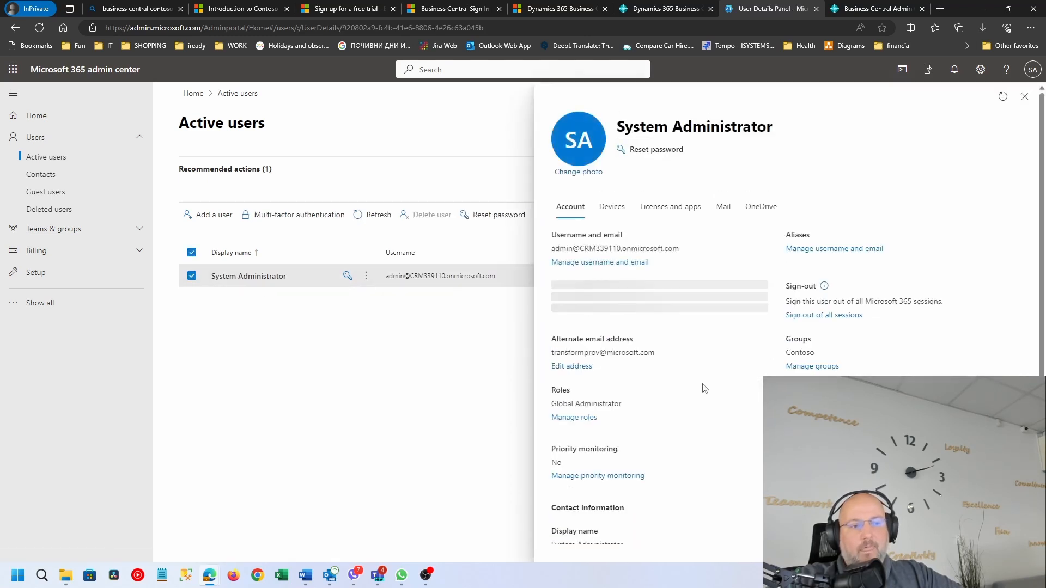
- Open the System Administrator's admin role management and expand the full list of roles by category
scroll(704, 388, down, 2)
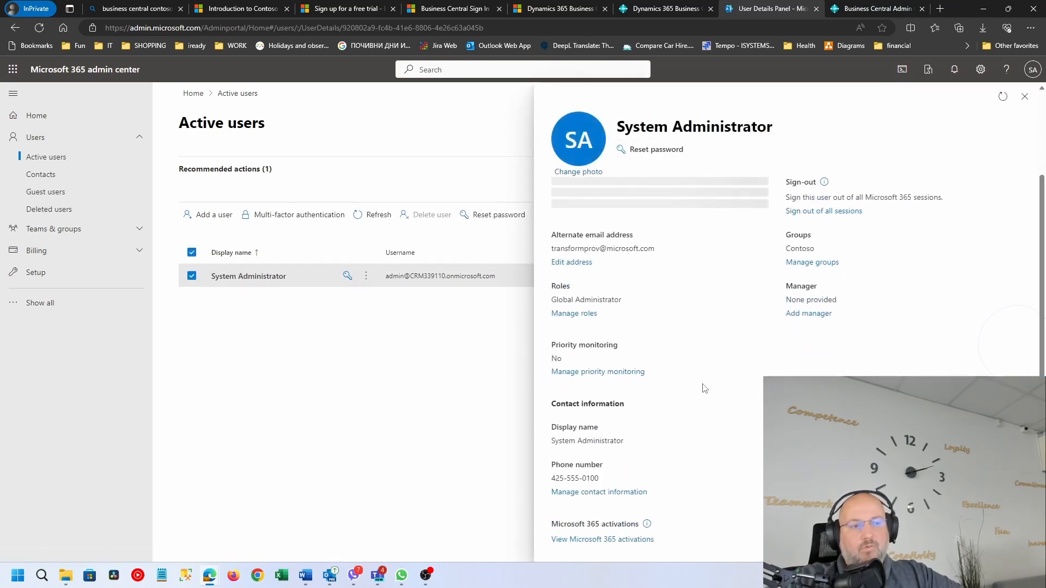
click(574, 314)
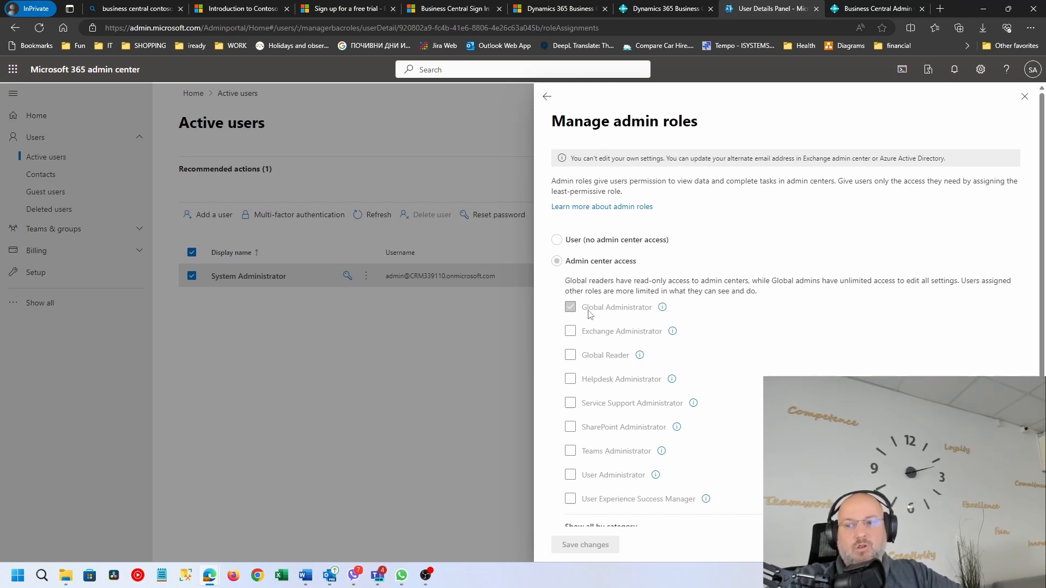
scroll(784, 327, down, 2)
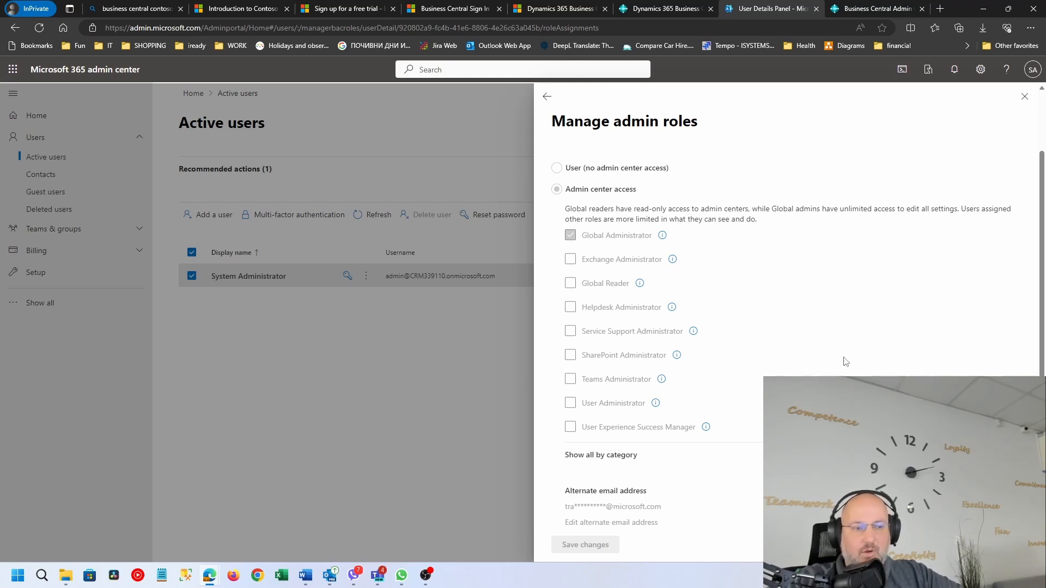
scroll(844, 362, down, 1)
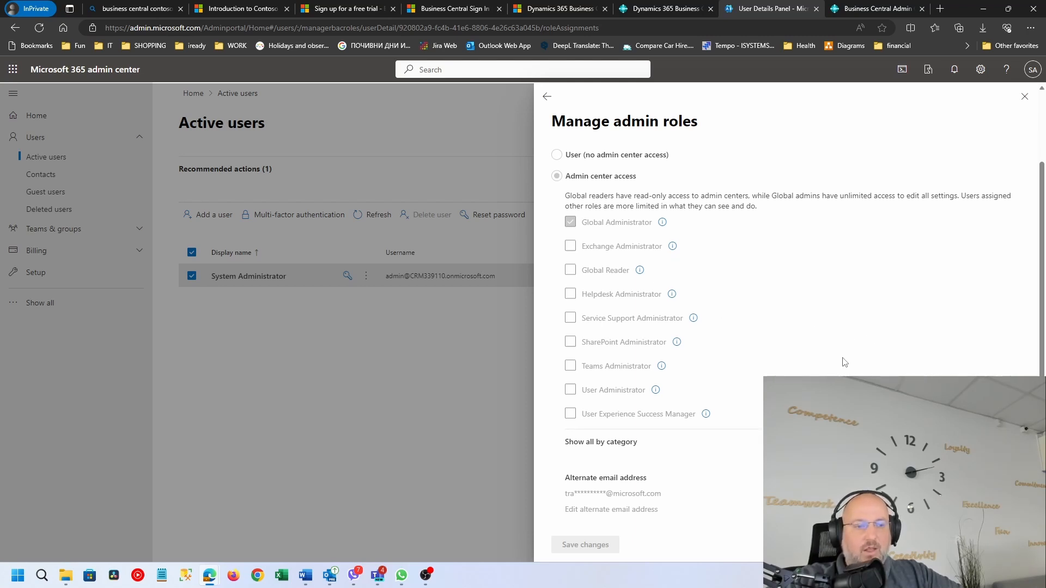
click(614, 439)
- Examine the available admin roles in every category, from Collaboration through Security & Compliance
scroll(653, 381, down, 5)
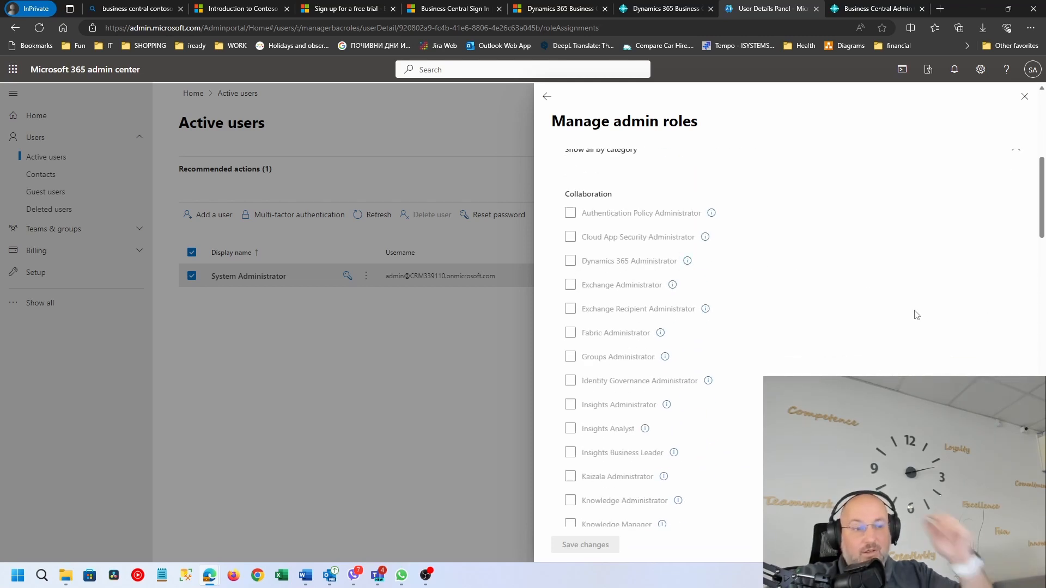
scroll(910, 313, down, 2)
scroll(910, 313, down, 4)
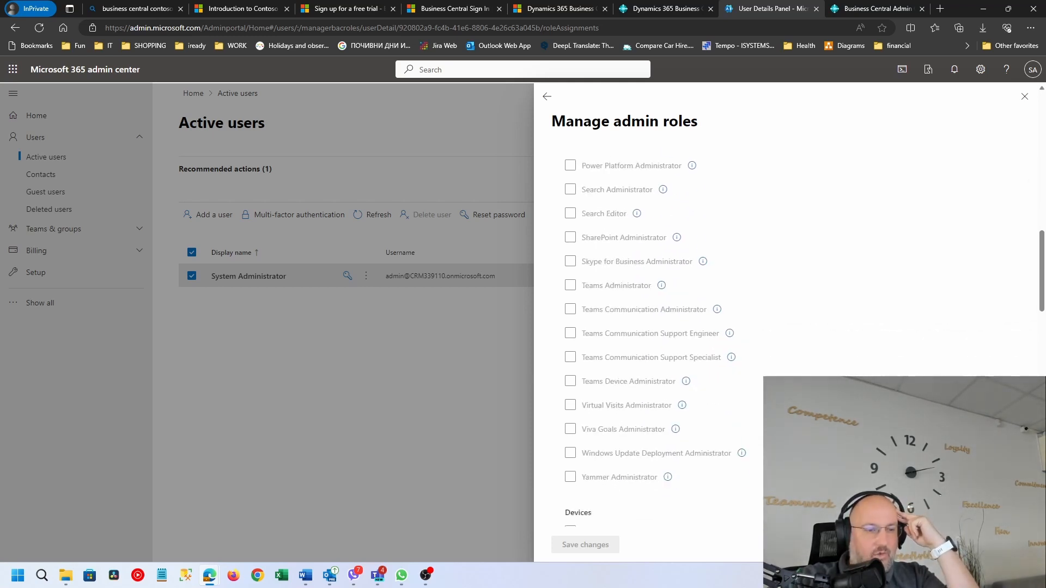
scroll(910, 313, down, 7)
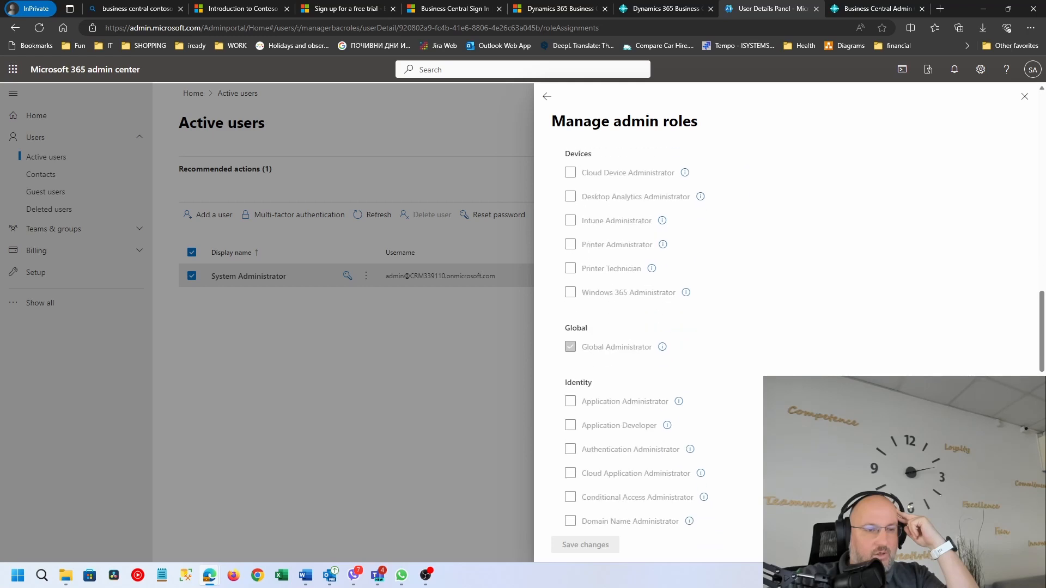
scroll(785, 338, down, 1)
scroll(785, 338, up, 18)
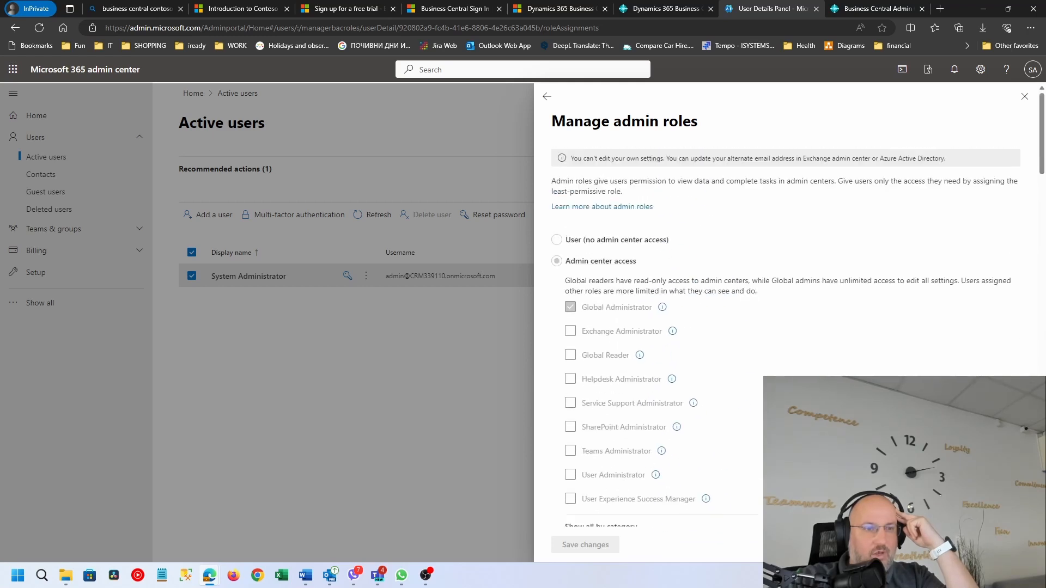
scroll(785, 338, down, 1)
scroll(785, 338, up, 1)
scroll(785, 338, down, 2)
scroll(638, 338, down, 10)
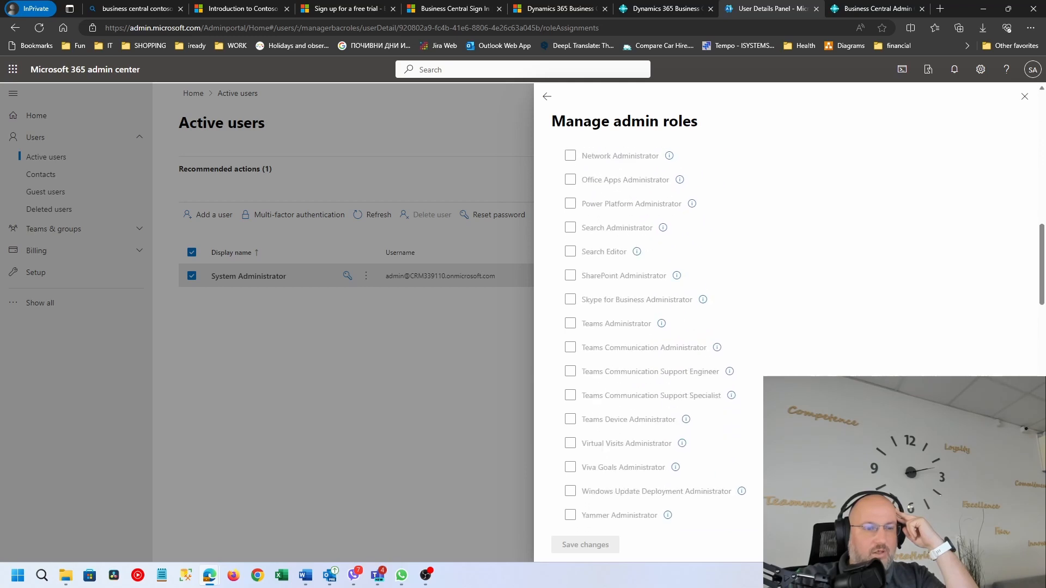
scroll(654, 338, down, 5)
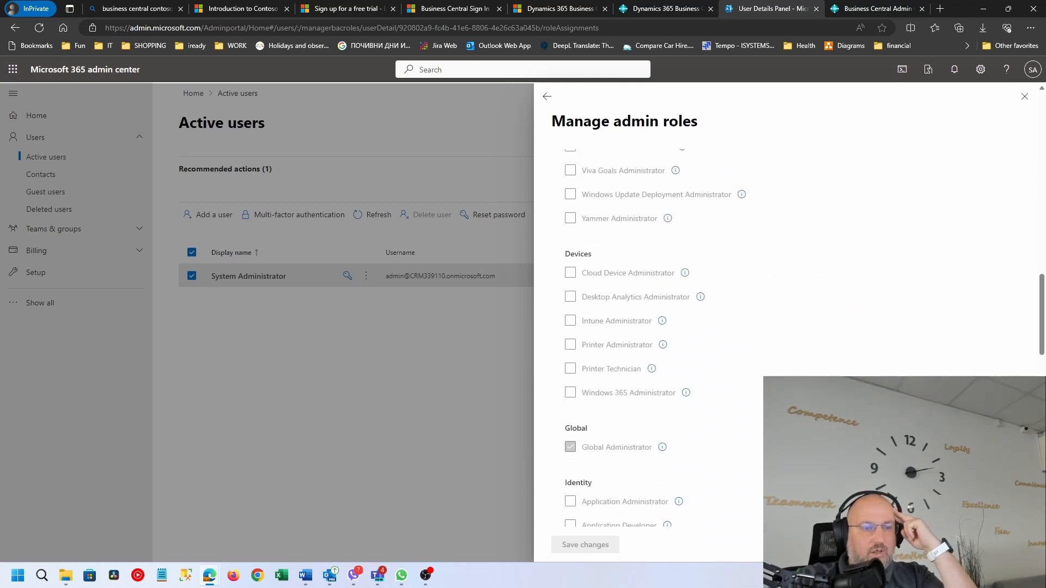
scroll(653, 338, down, 5)
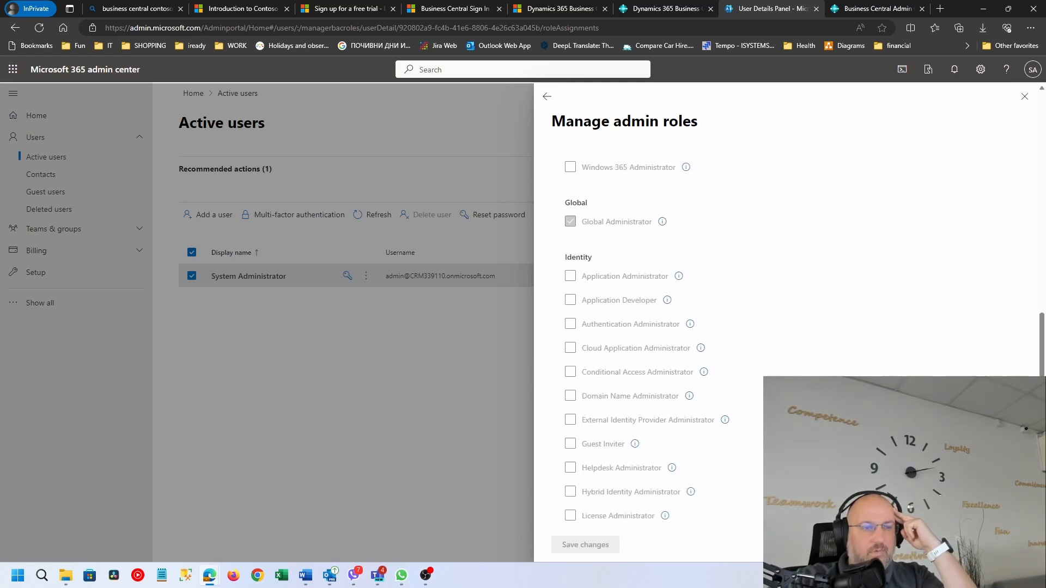
scroll(654, 337, down, 1)
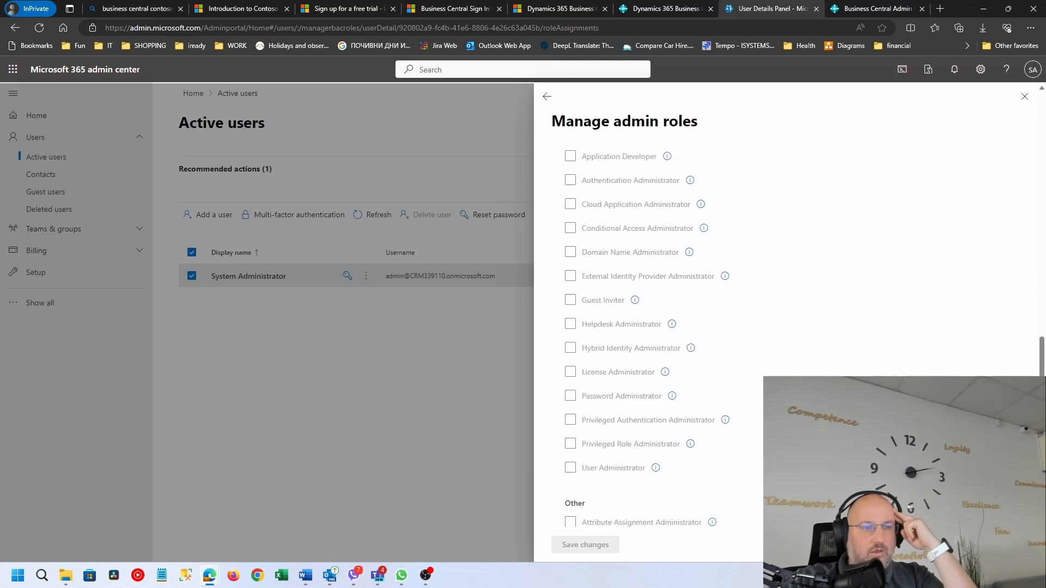
scroll(653, 337, down, 5)
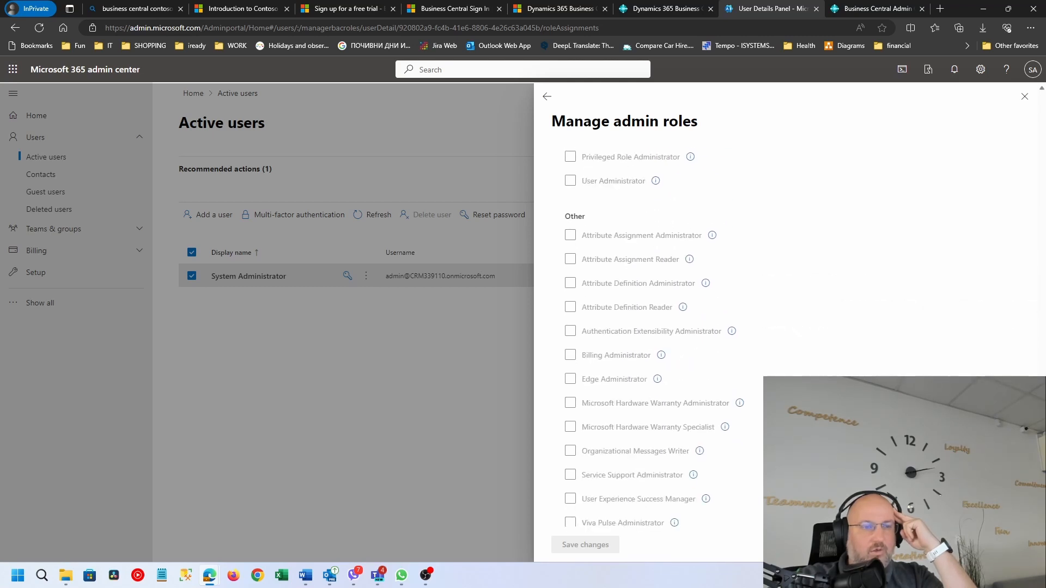
scroll(654, 337, down, 2)
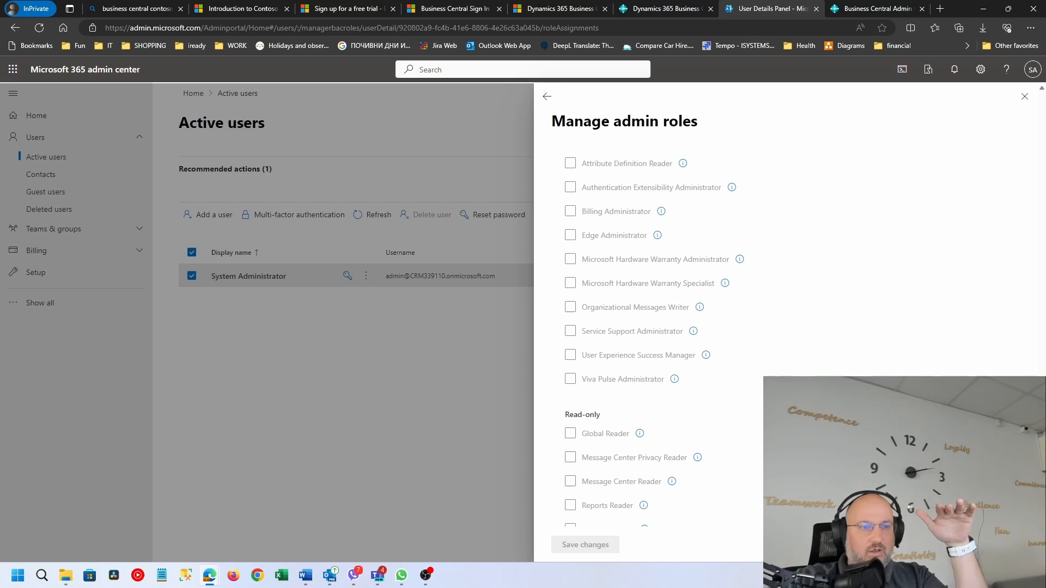
scroll(654, 338, down, 3)
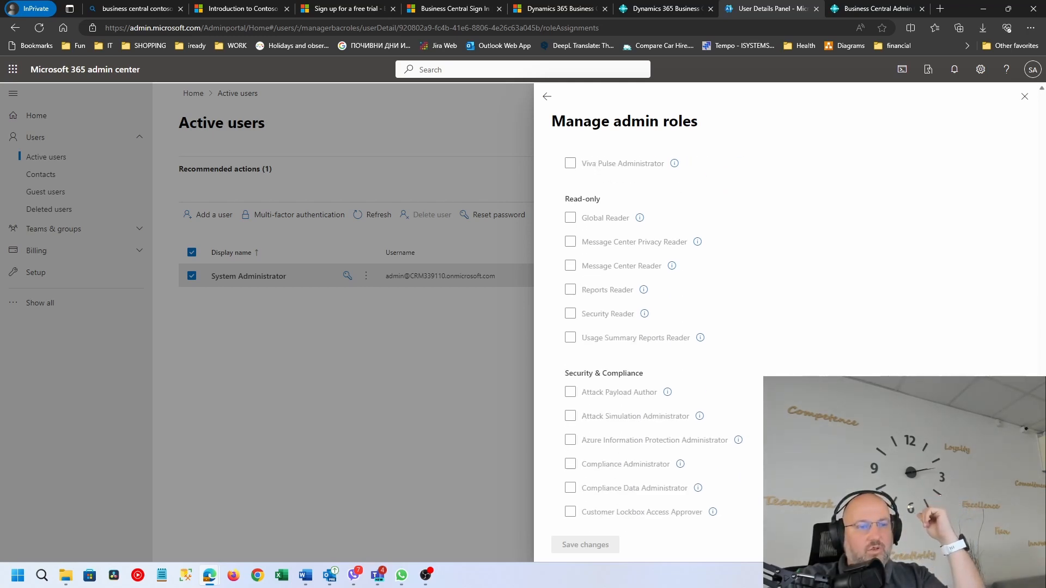
scroll(653, 338, down, 2)
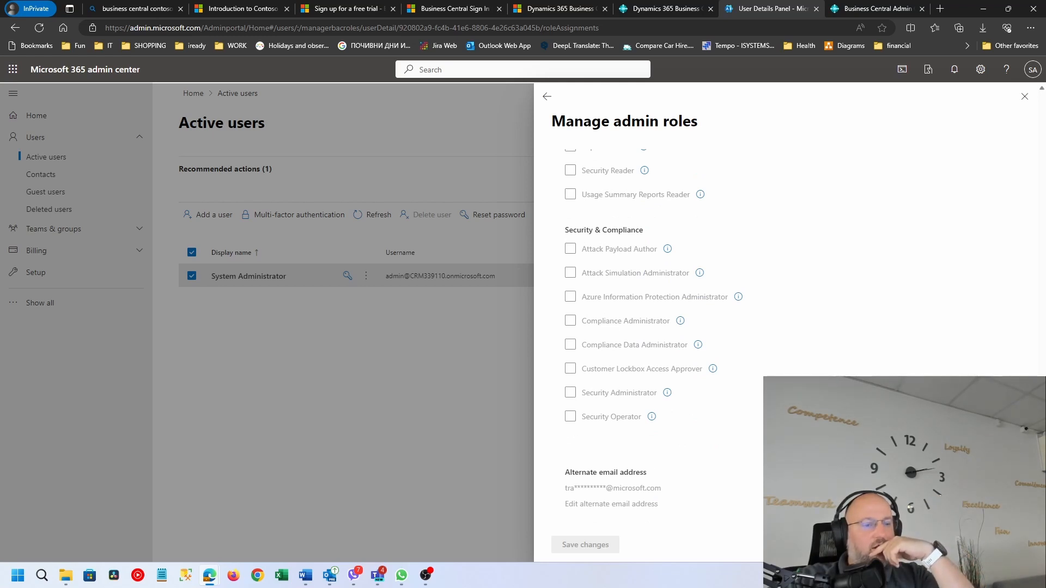
scroll(654, 338, up, 2)
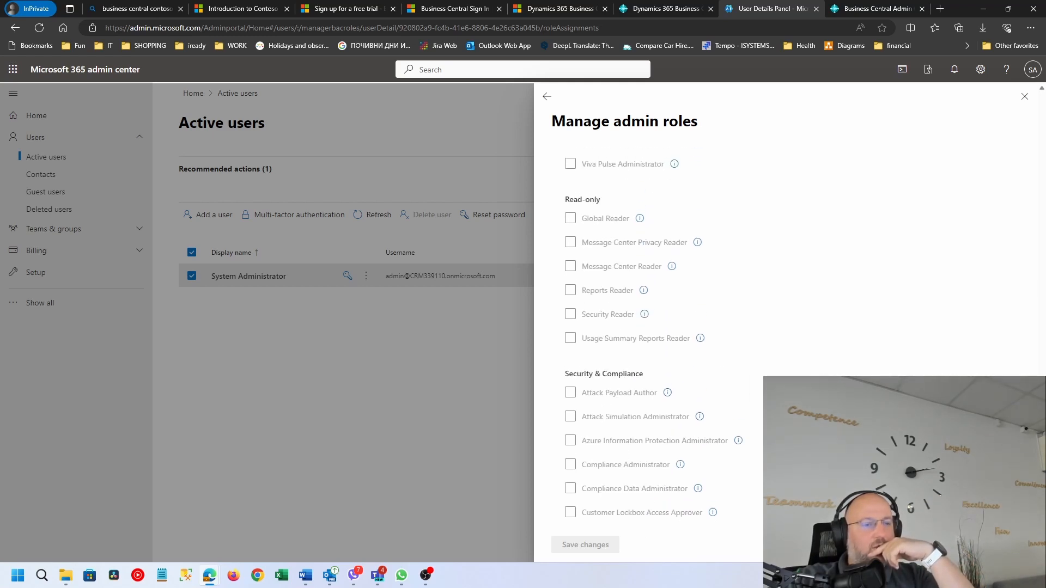
- Review the System Administrator's admin role categories again and return to the account details
scroll(653, 337, up, 6)
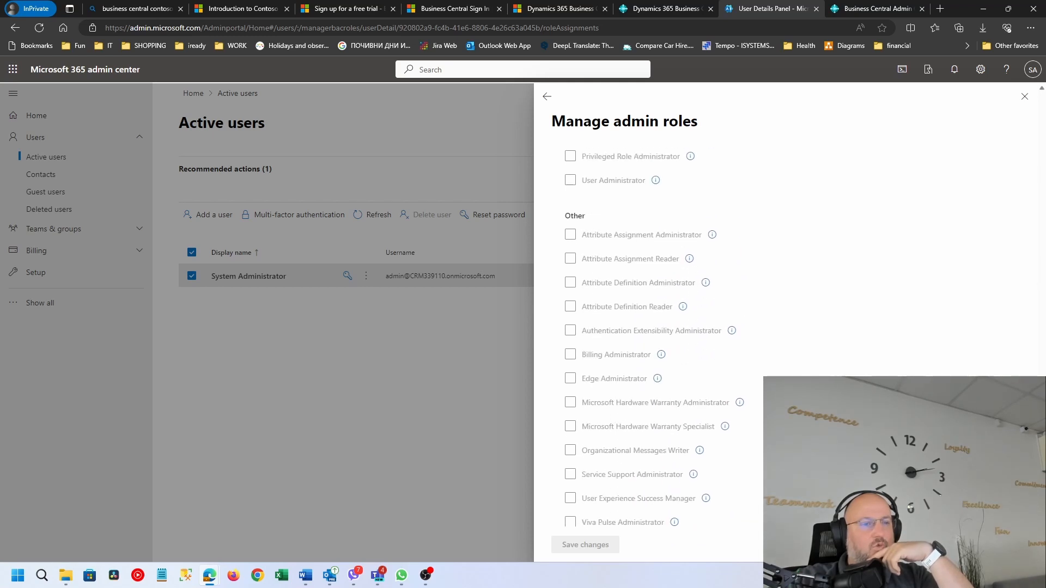
scroll(653, 338, up, 5)
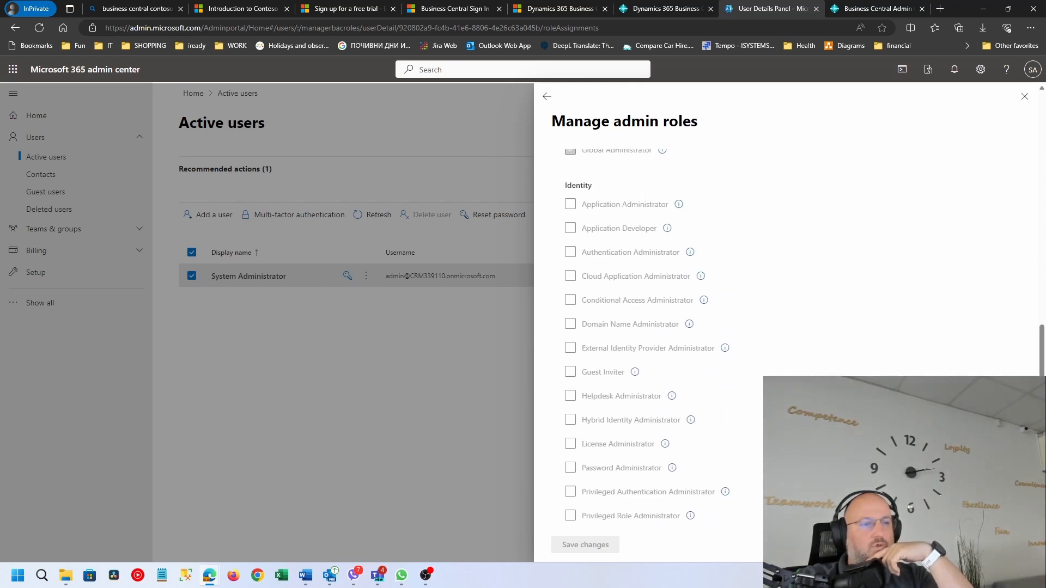
scroll(654, 338, up, 8)
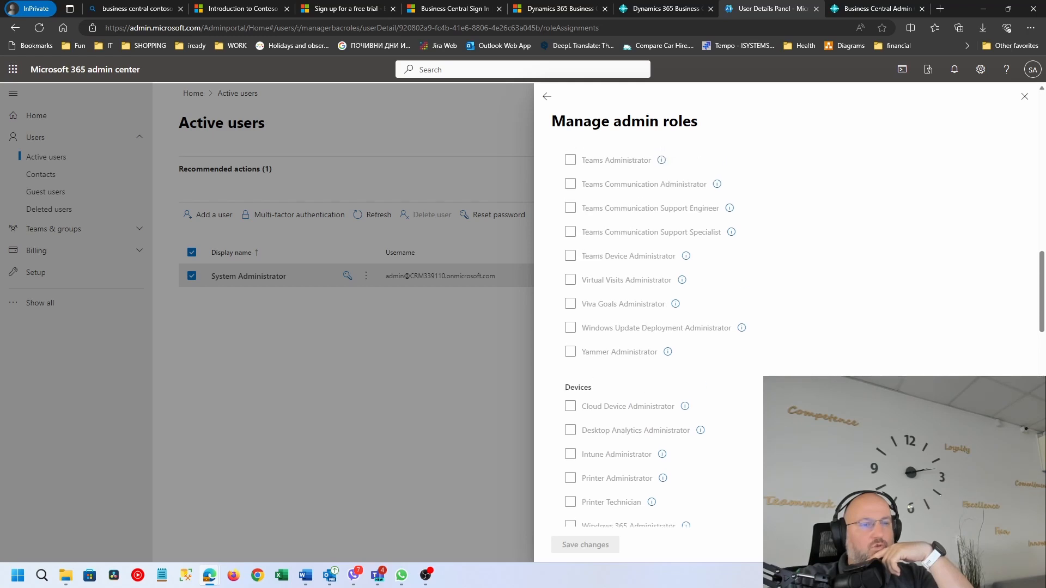
scroll(596, 322, up, 8)
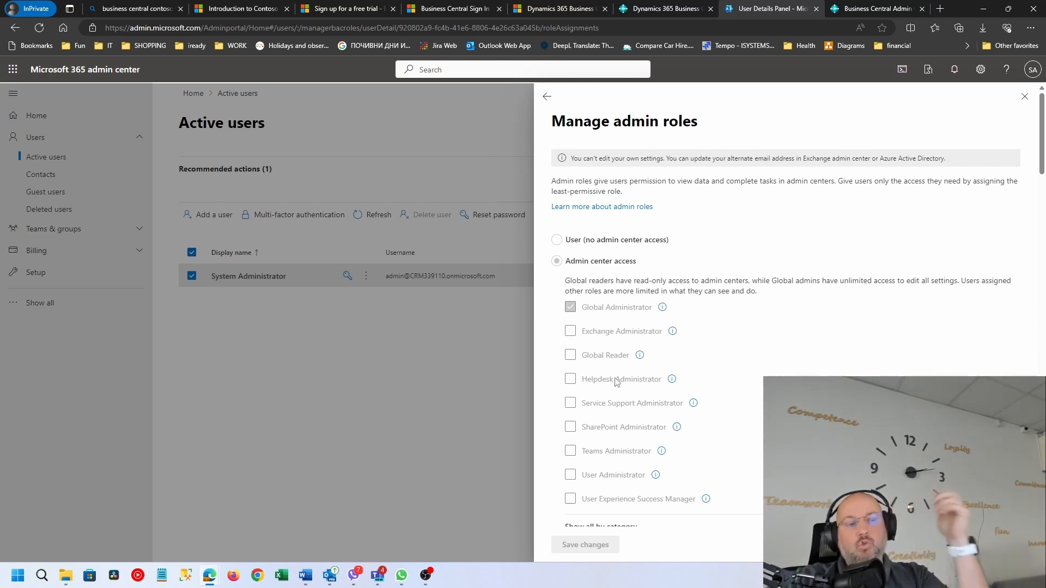
scroll(695, 381, down, 6)
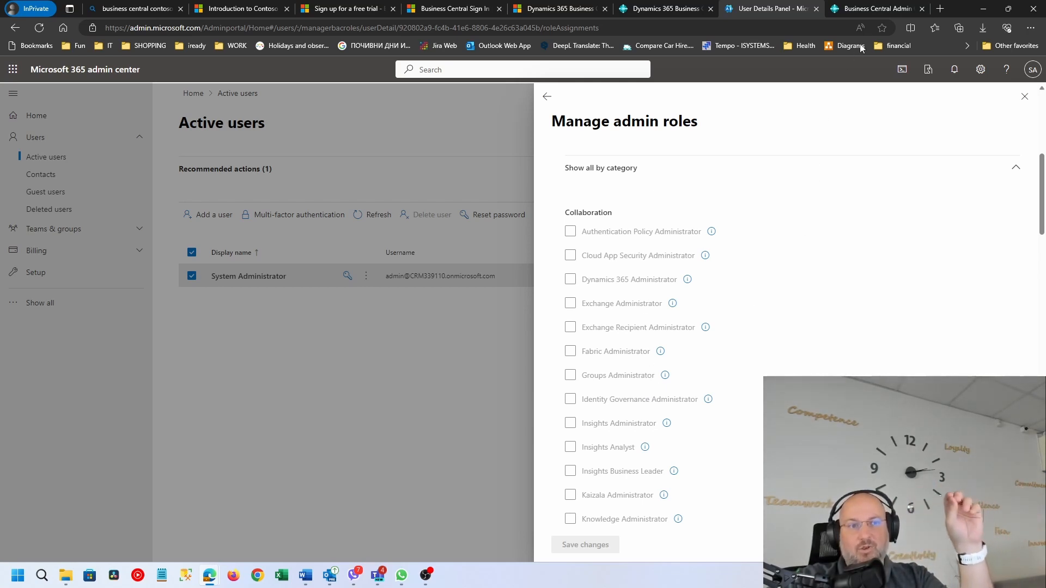
click(547, 96)
- Compare the Business Central admin center environments, the Business Central settings options and the System Administrator's details in the Microsoft 365 admin center
click(682, 12)
click(877, 9)
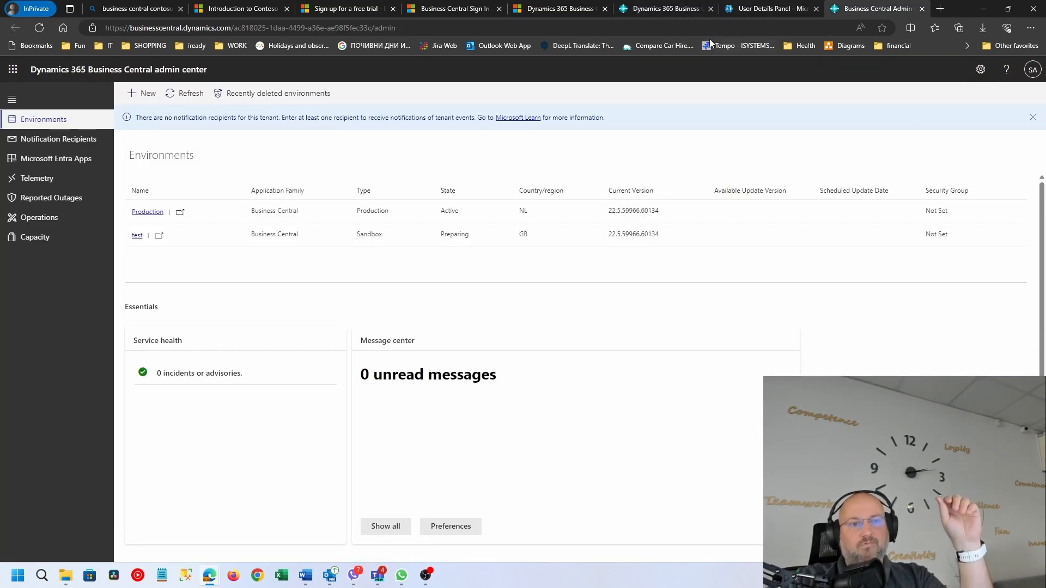
click(683, 12)
click(980, 70)
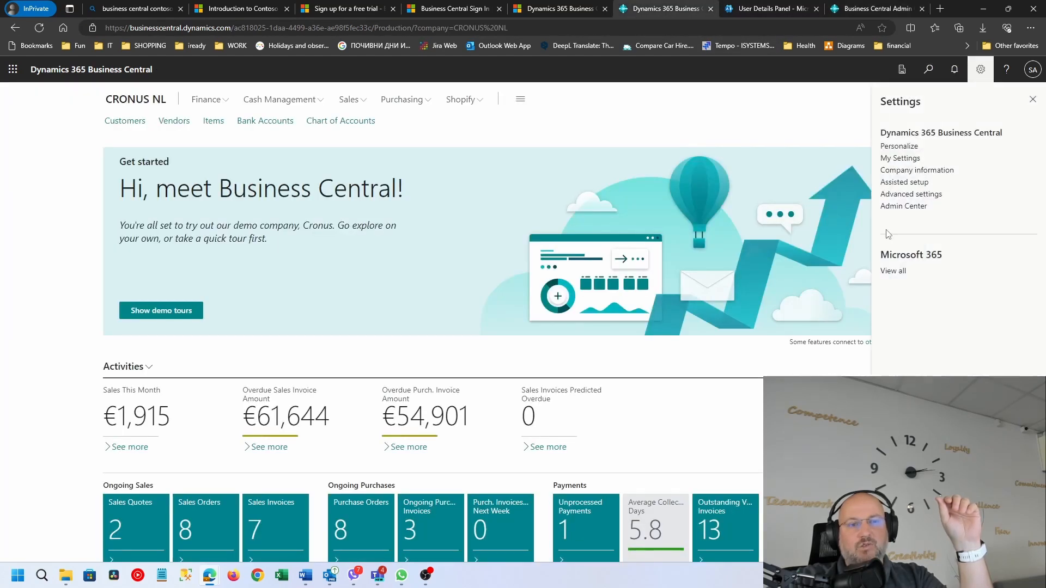
click(743, 246)
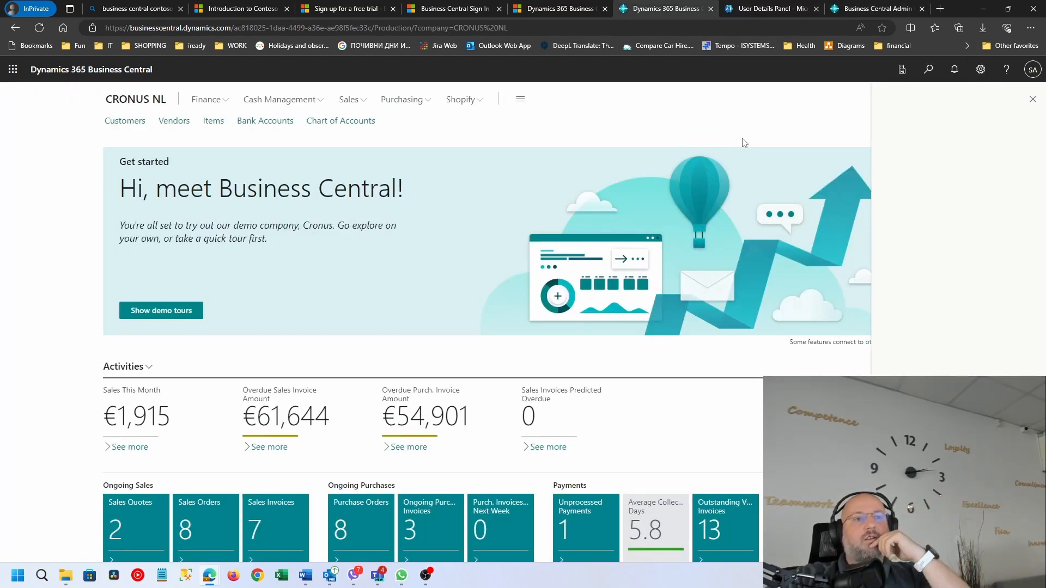
click(776, 9)
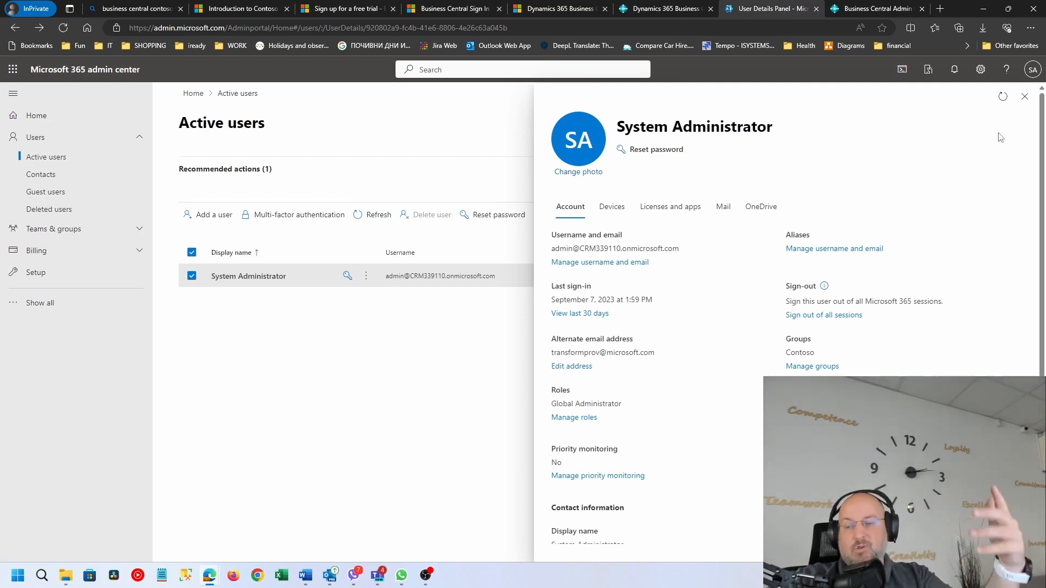
click(644, 11)
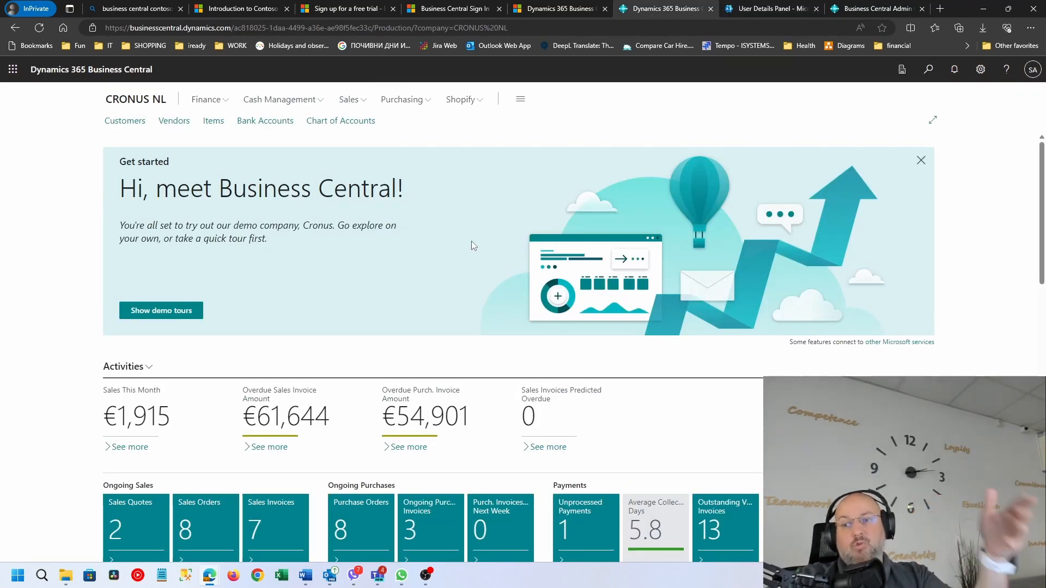
click(762, 10)
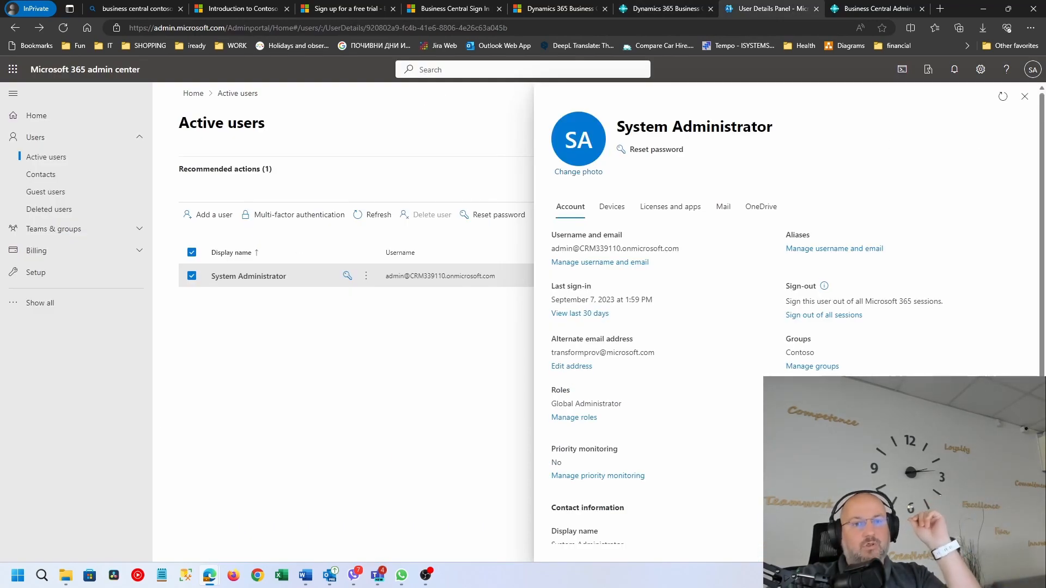
- Clear the active users search and assign the Dynamics 365 Business Central for IWs license to the third listed user, saving the change
click(1025, 95)
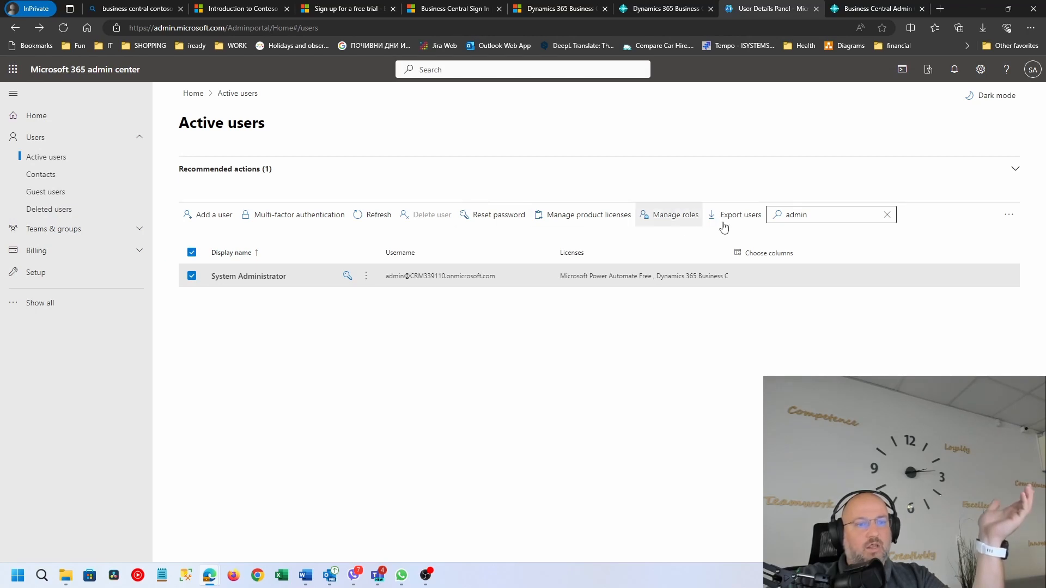
click(883, 214)
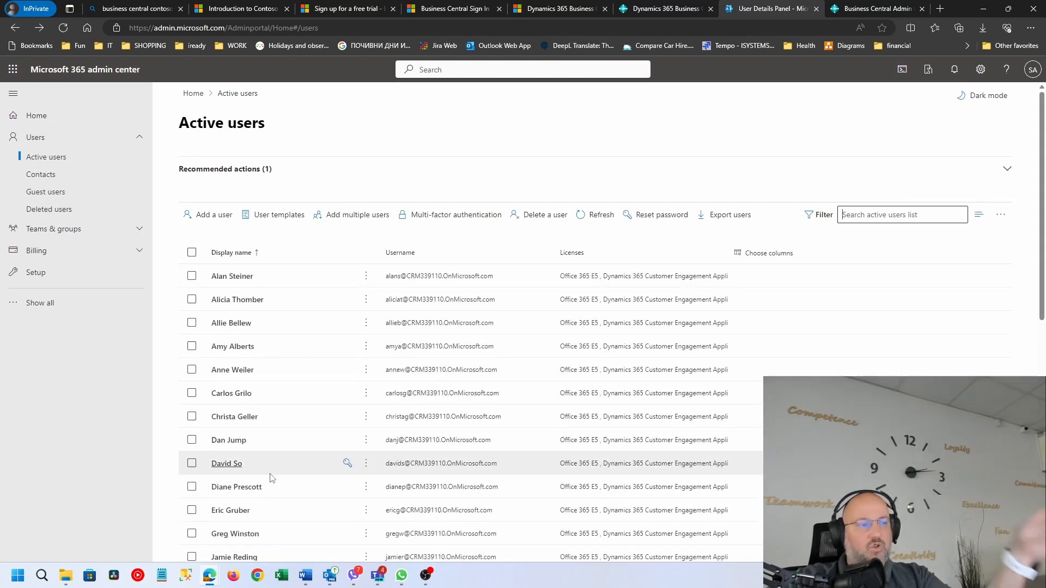
click(242, 327)
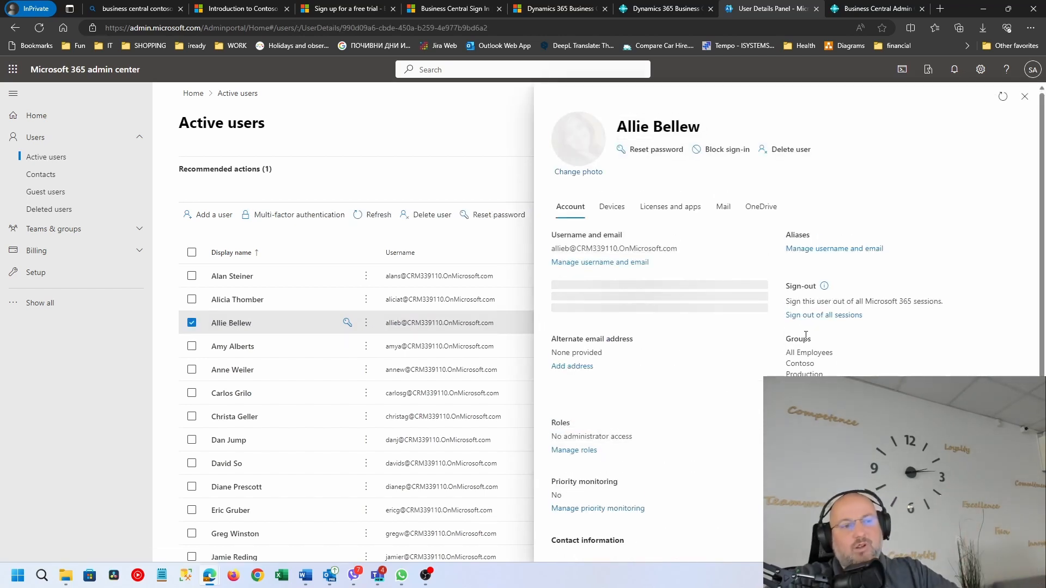
click(670, 207)
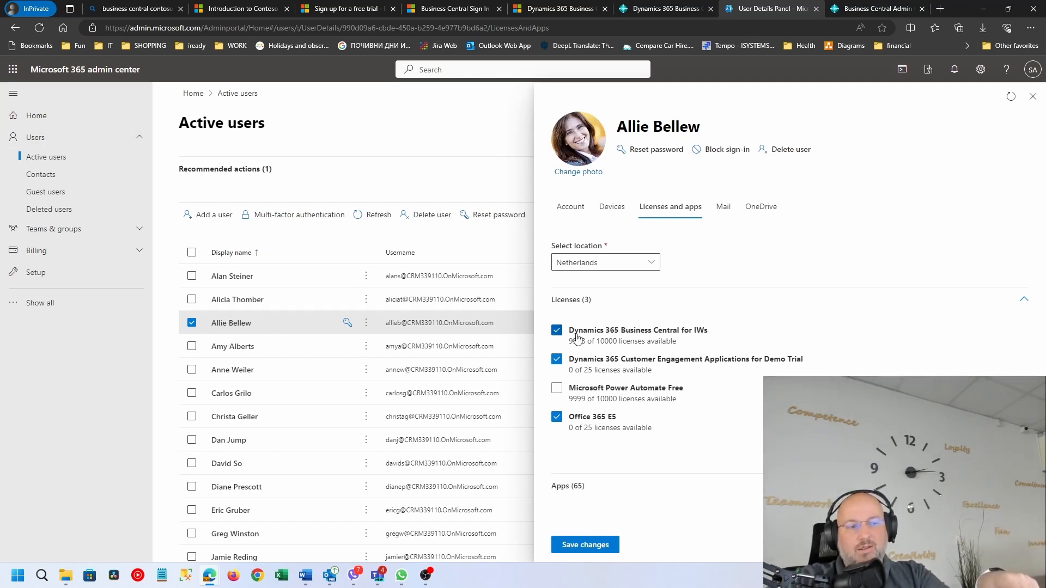
click(585, 545)
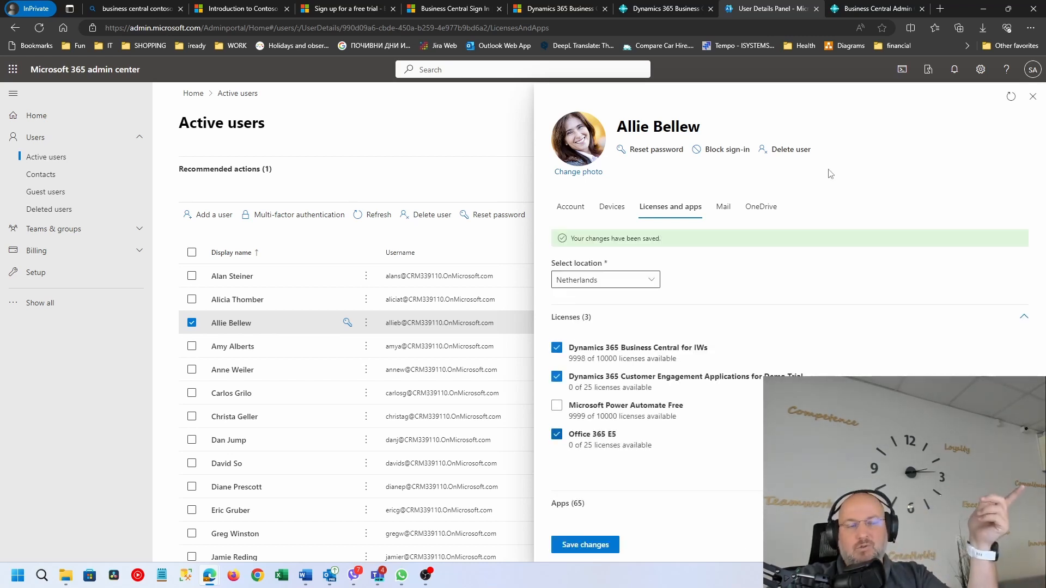
- Switch to Business Central, search for "users" and open the Users page
click(671, 11)
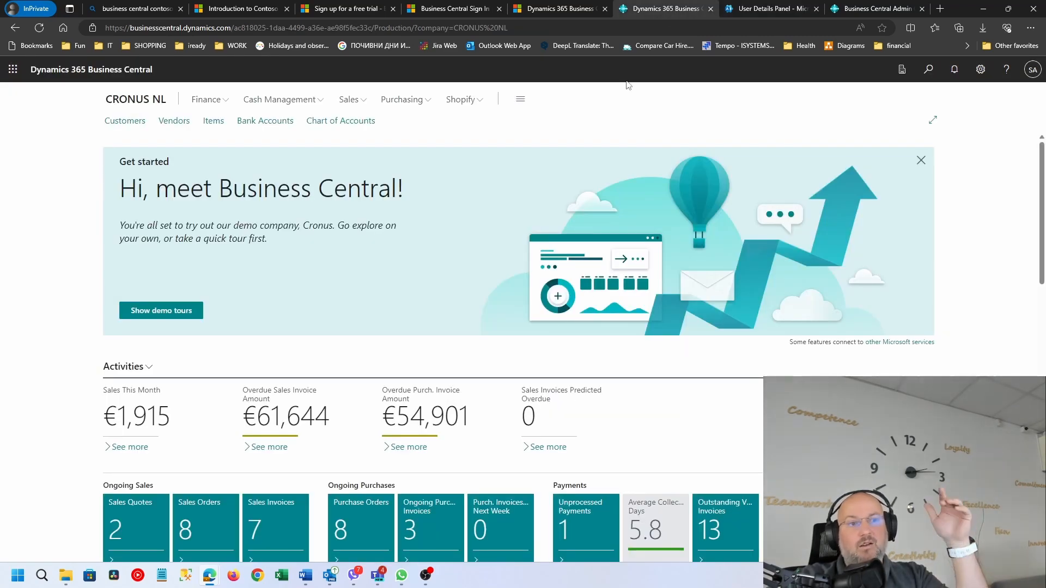
click(928, 69)
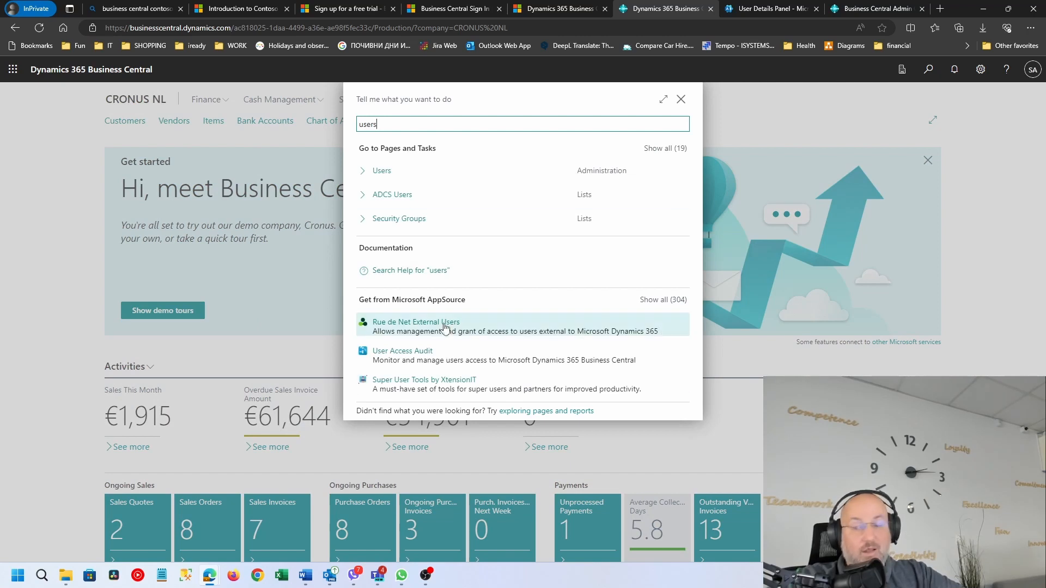
click(384, 170)
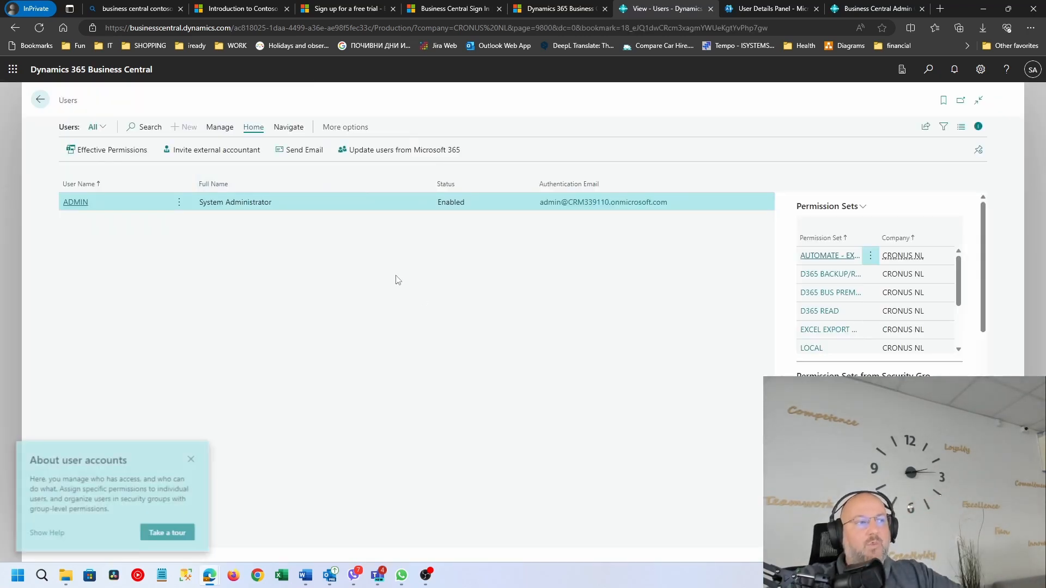
- Start the user update from Microsoft 365 and open the per-license permission configuration for Dynamics 365 Business Central for IWs
click(399, 159)
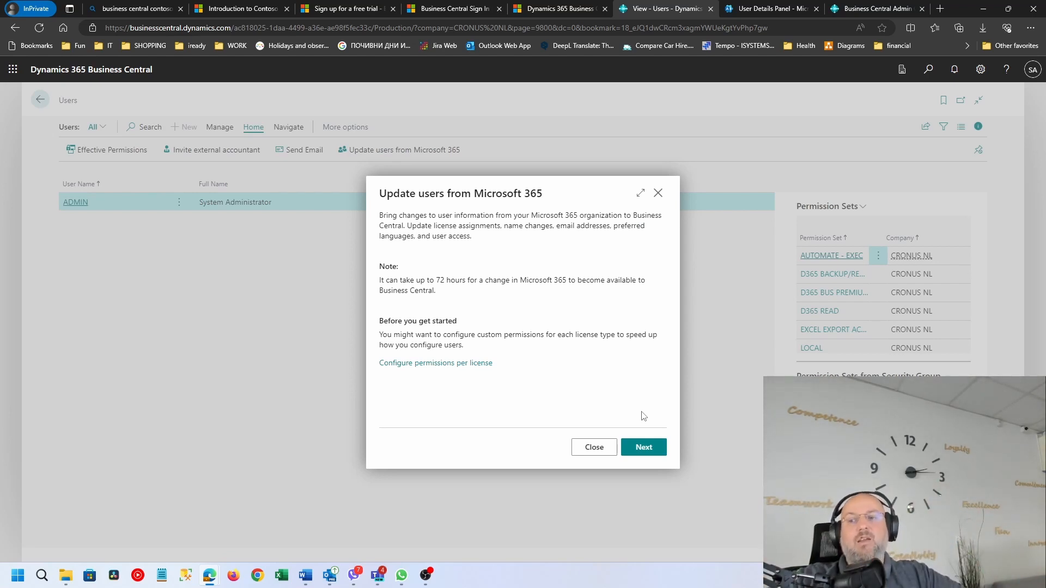
click(436, 363)
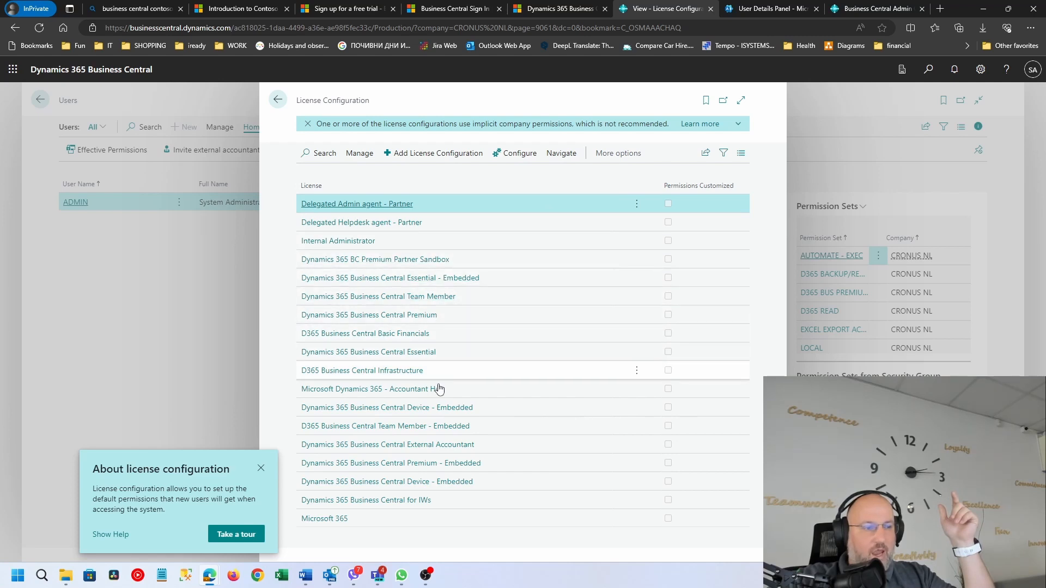
click(403, 505)
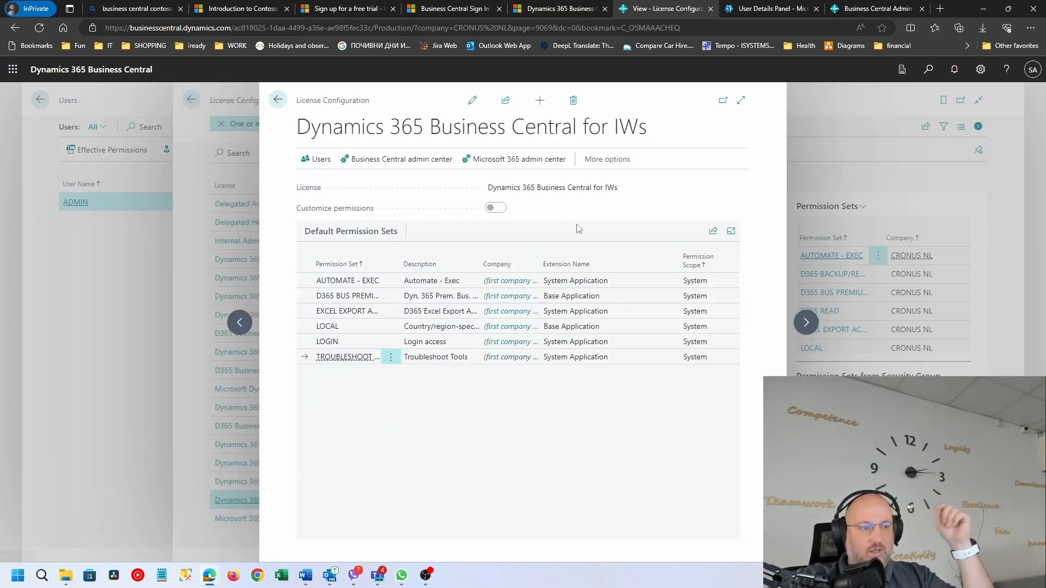
- Turn on customized permissions for the Dynamics 365 Business Central for IWs license and add the SUPER permission set
click(473, 99)
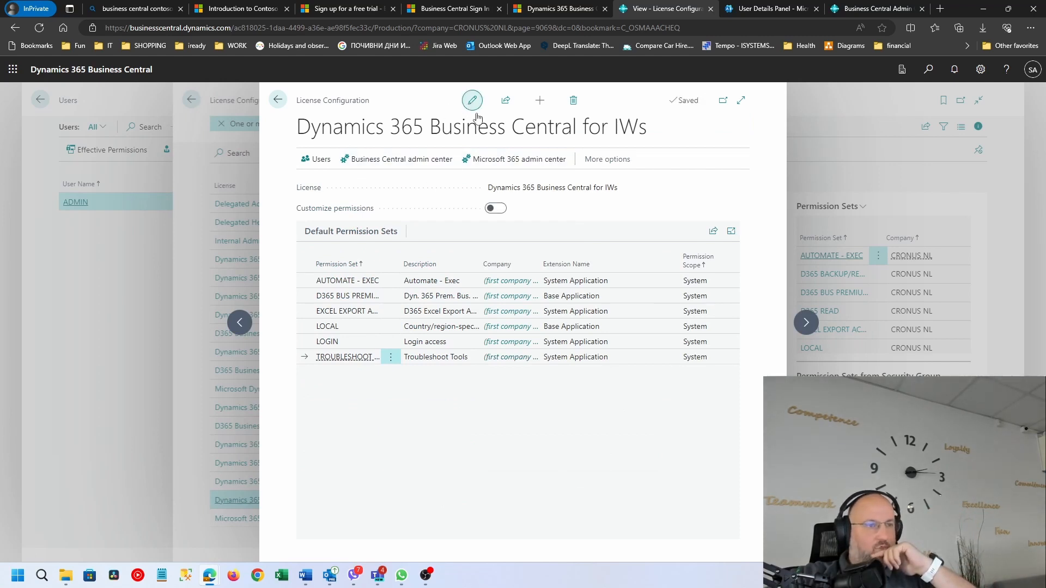
click(496, 208)
click(327, 402)
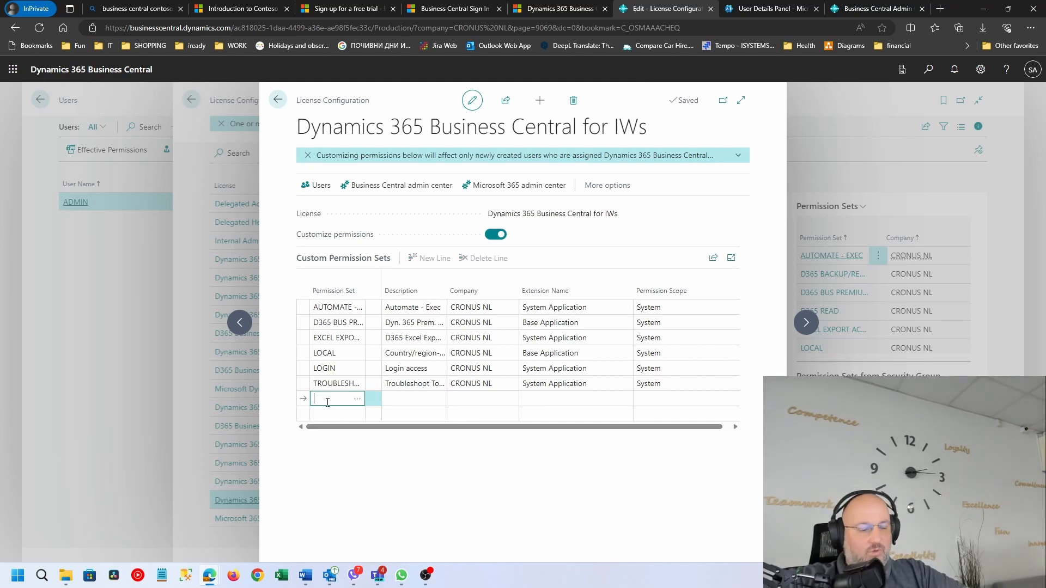
text(super)
key(Tab)
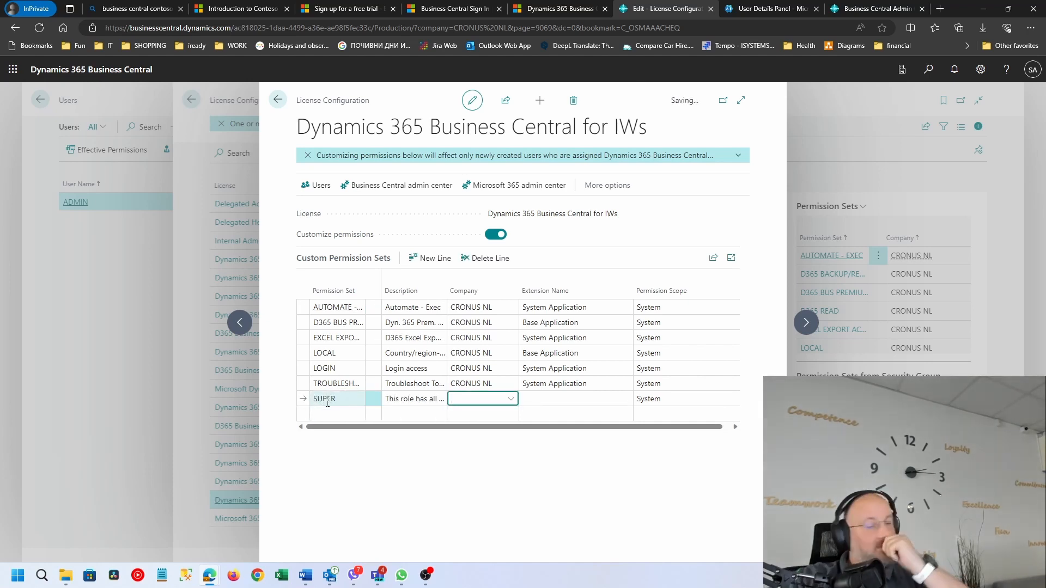
click(511, 399)
click(523, 446)
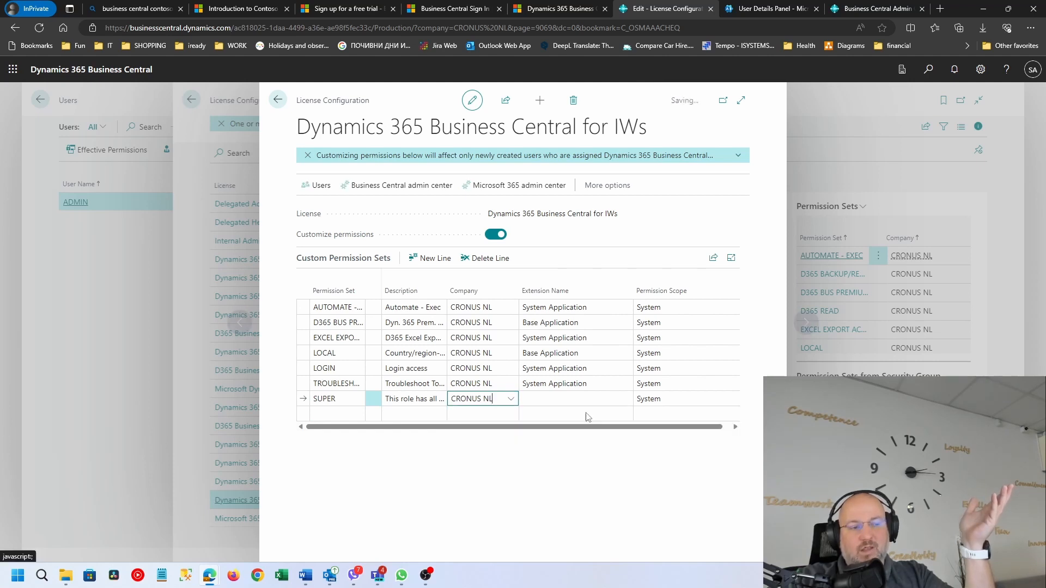
key(BackSpace)
key(BackSpace)
key(BackSpace)
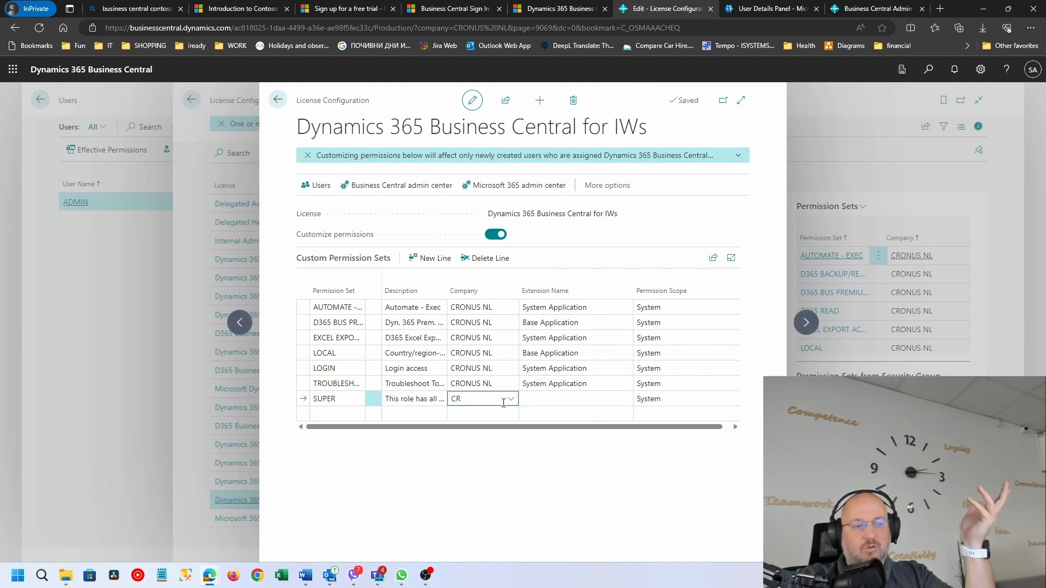
key(Up)
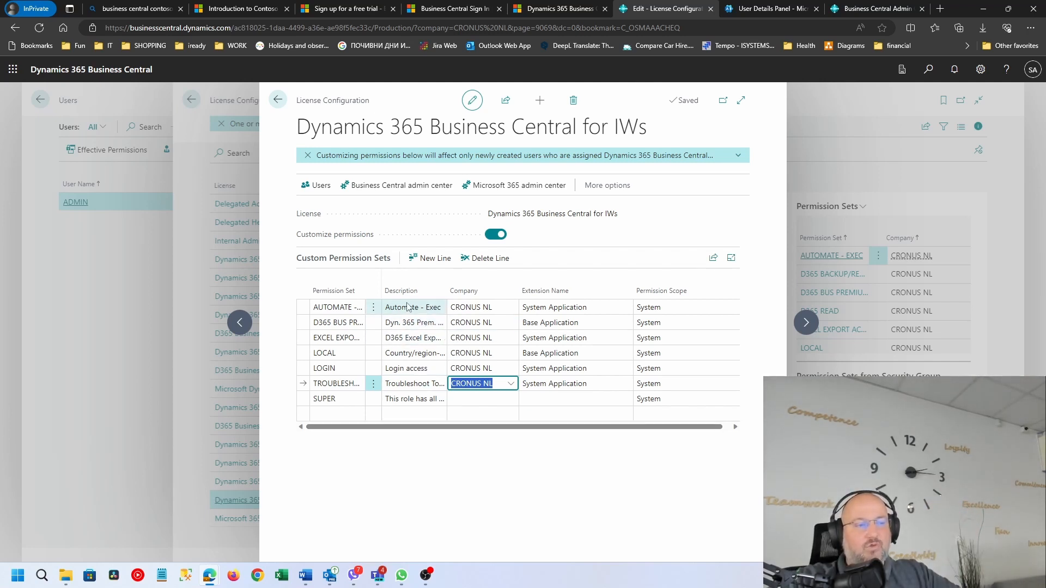
- Widen the Description column of the custom permission sets and return to the Update users from Microsoft 365 guide, dismissing the license configuration tip
drag(447, 291, 571, 284)
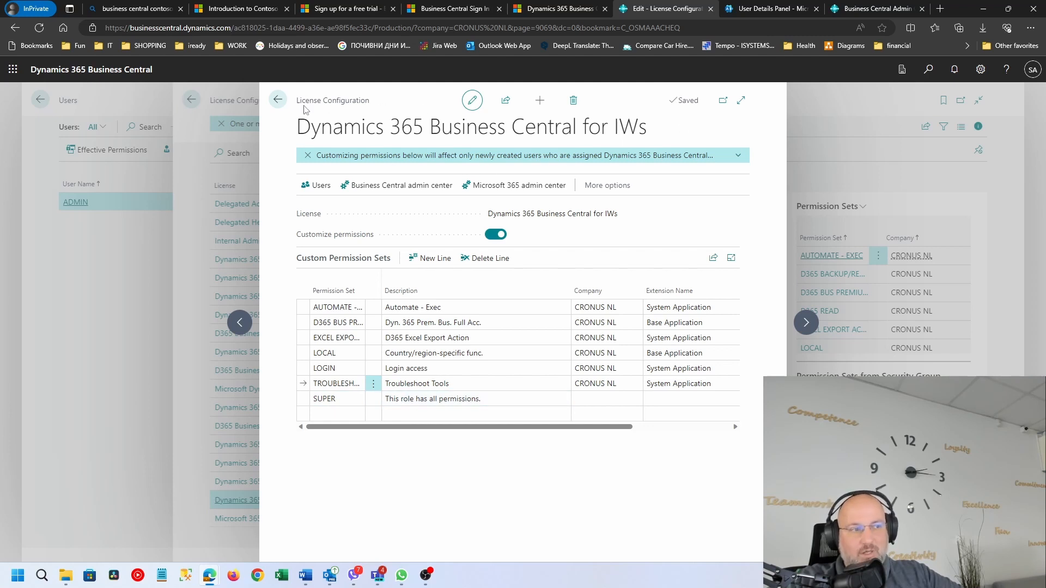
click(278, 99)
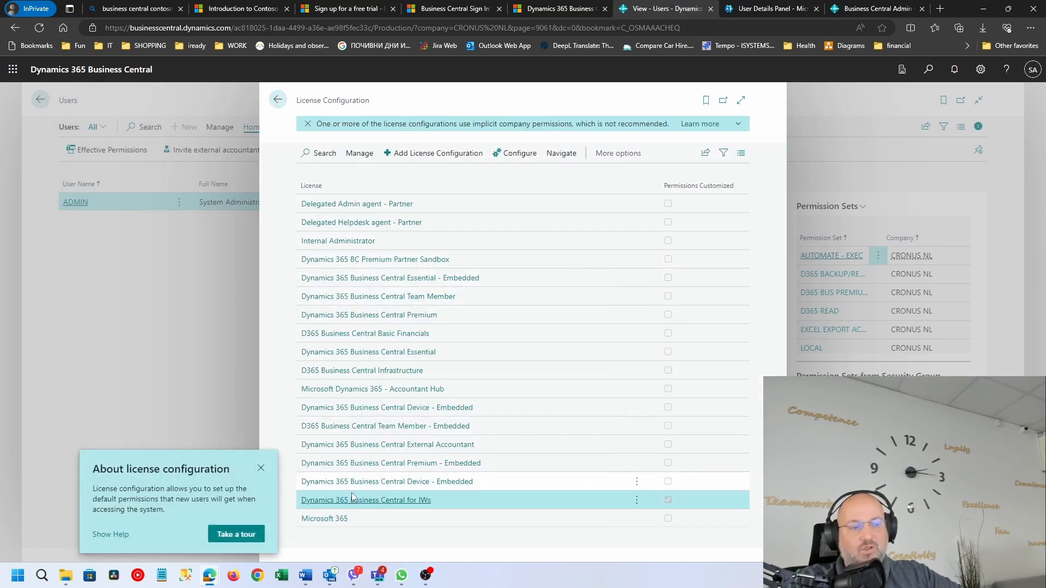
click(261, 470)
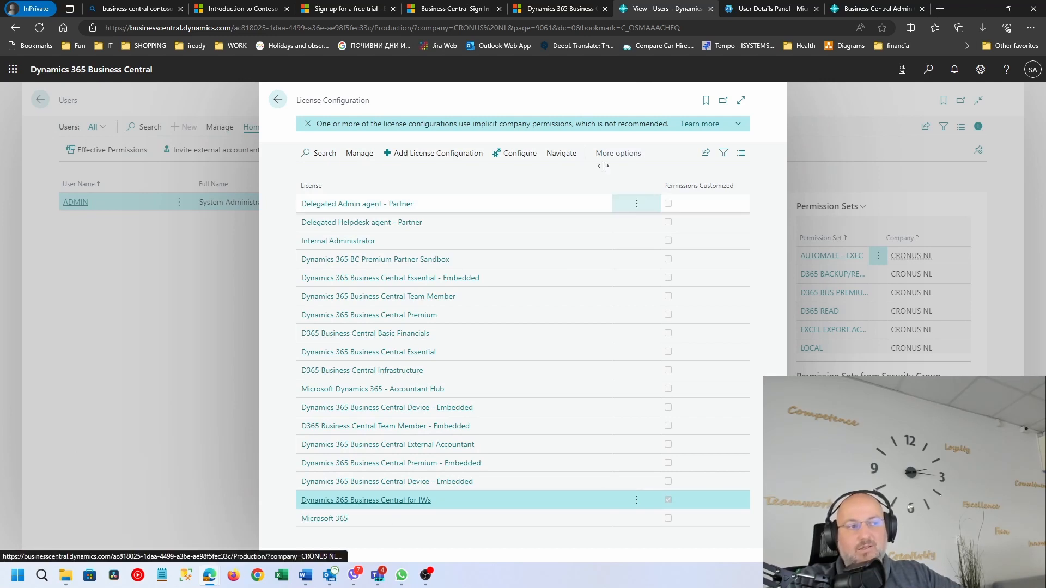
click(278, 99)
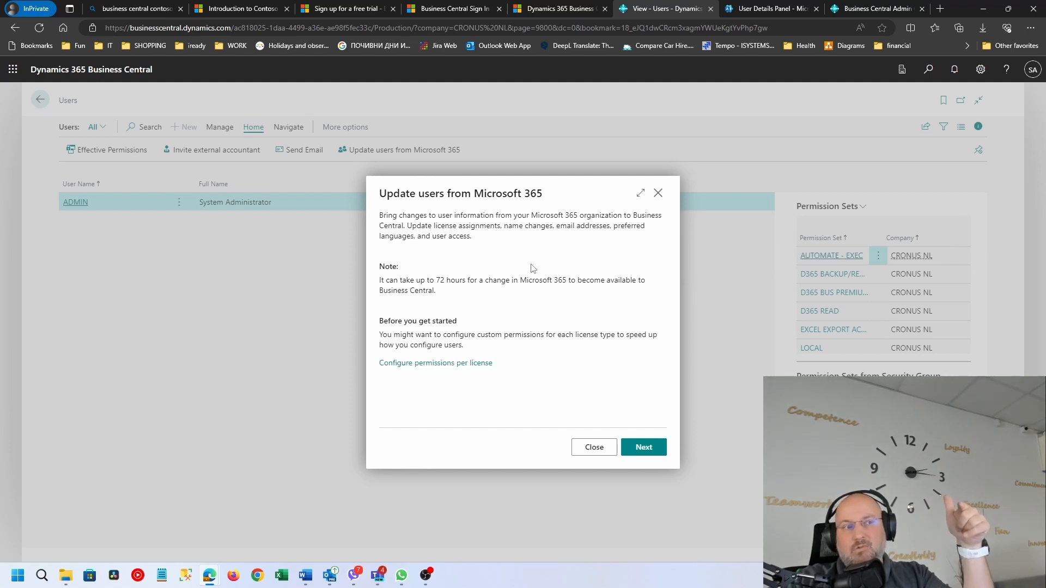
- Fetch the pending user updates from Microsoft 365, apply them in Business Central and close the update guide
click(797, 12)
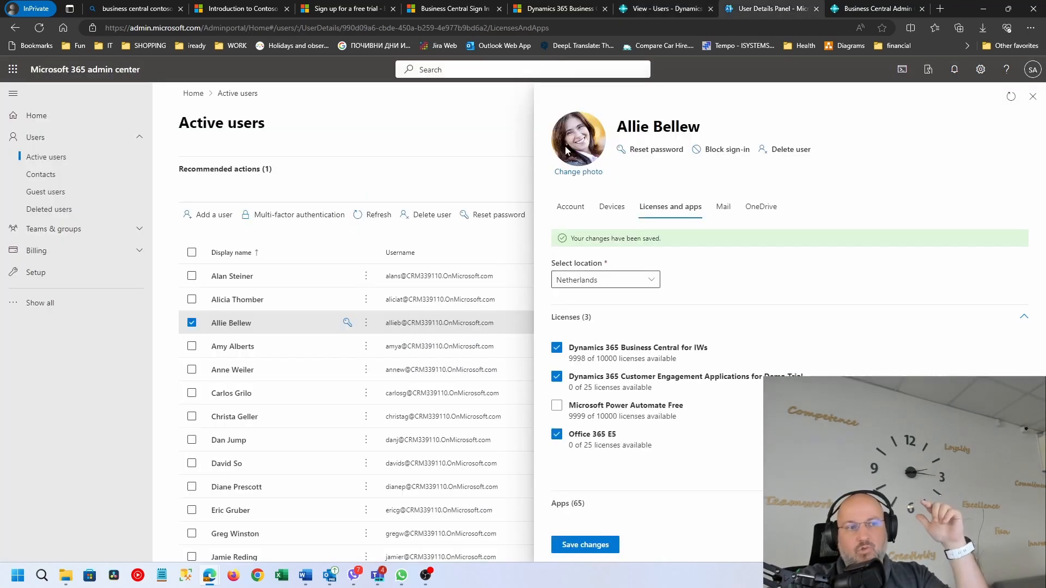
click(674, 8)
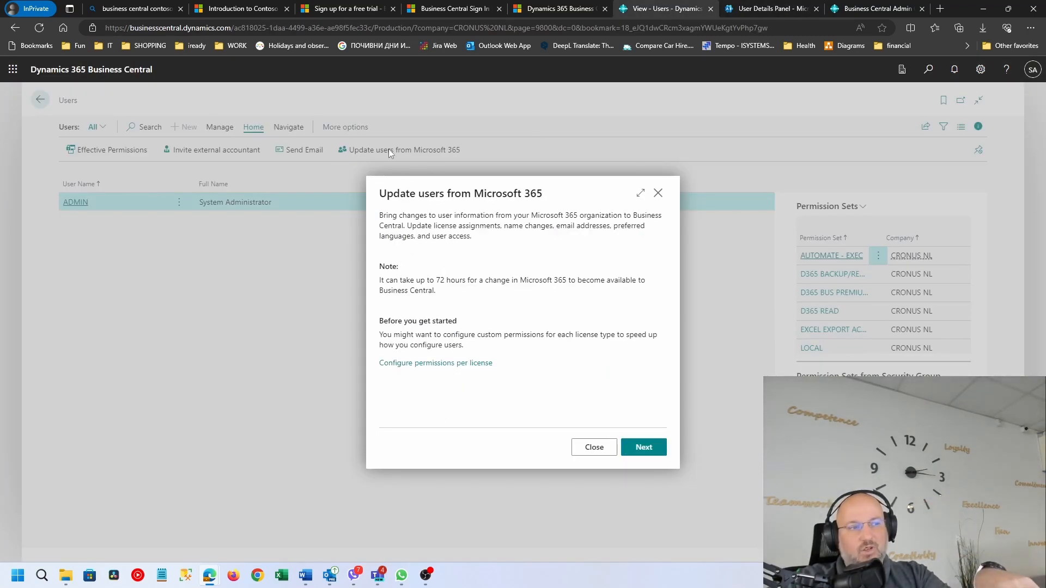
click(643, 447)
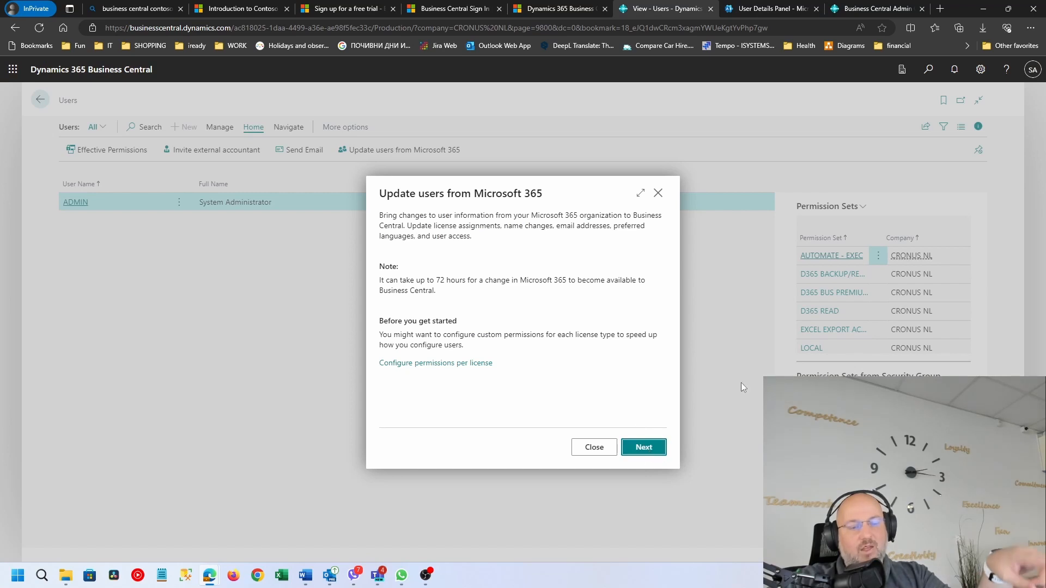
click(659, 450)
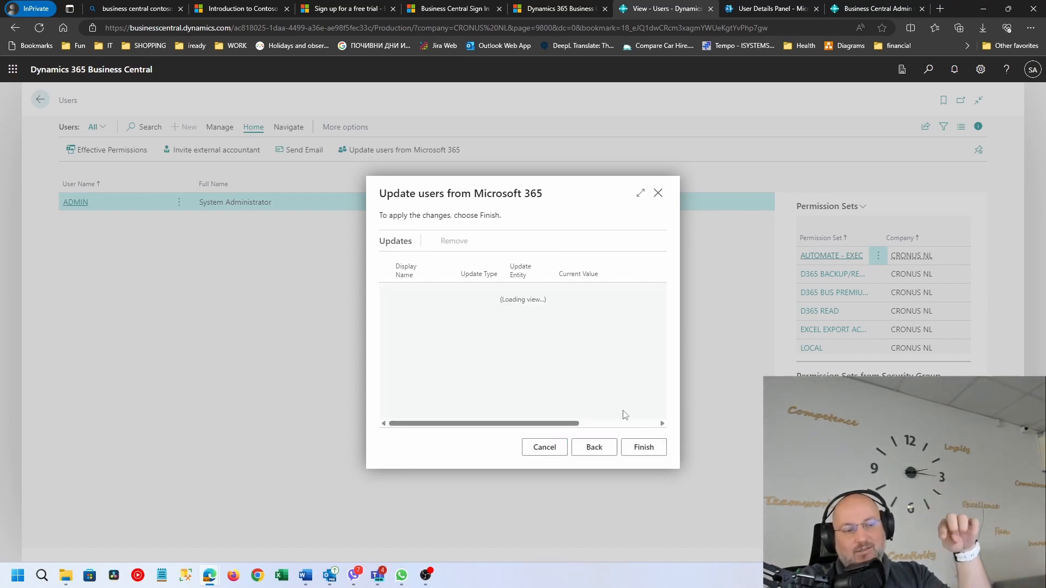
click(645, 451)
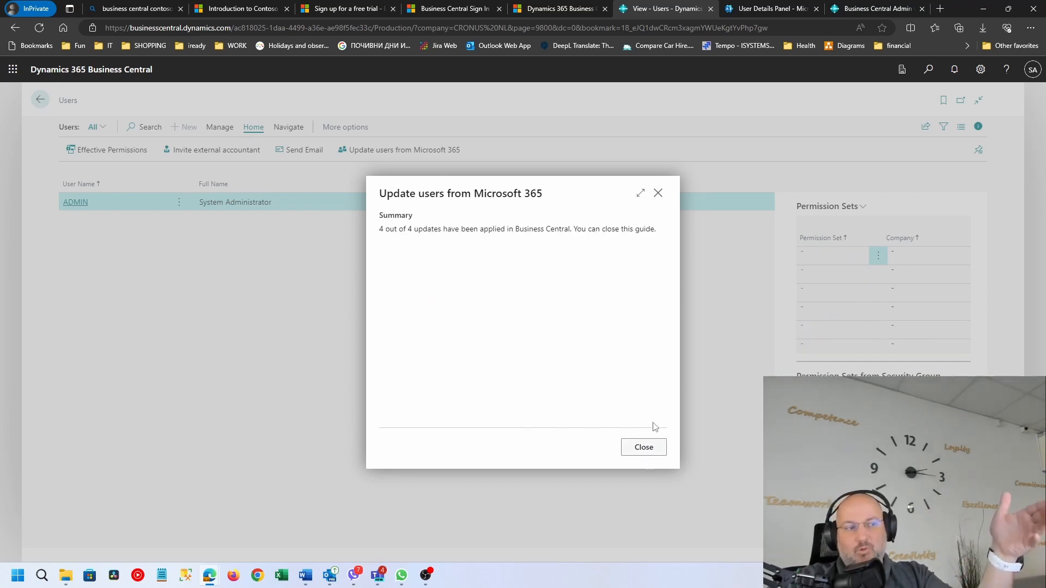
click(644, 448)
- Review the assigned permission sets on the newly imported user's card and return to the CRONUS NL home page
click(106, 222)
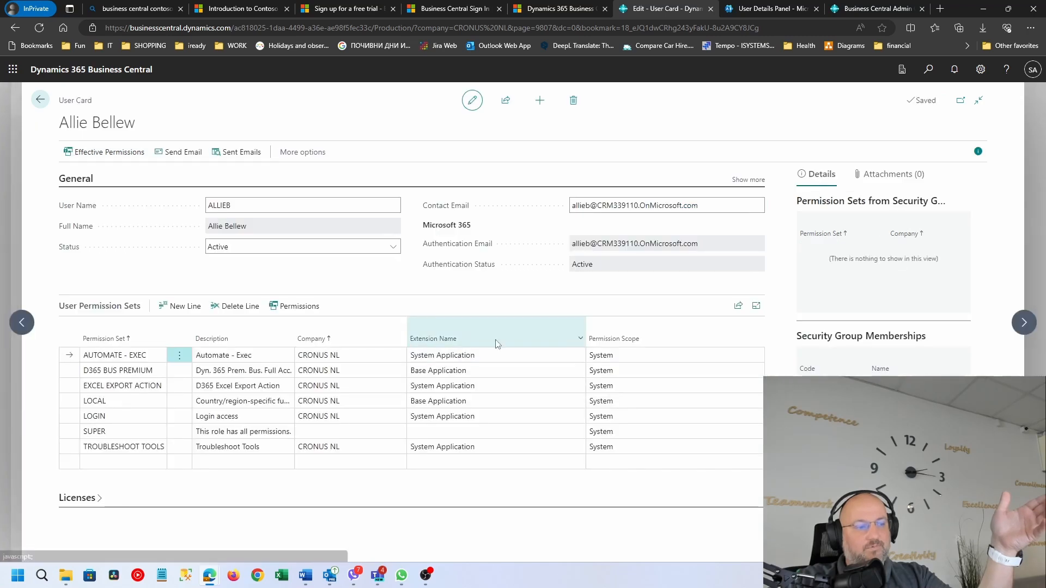
click(196, 449)
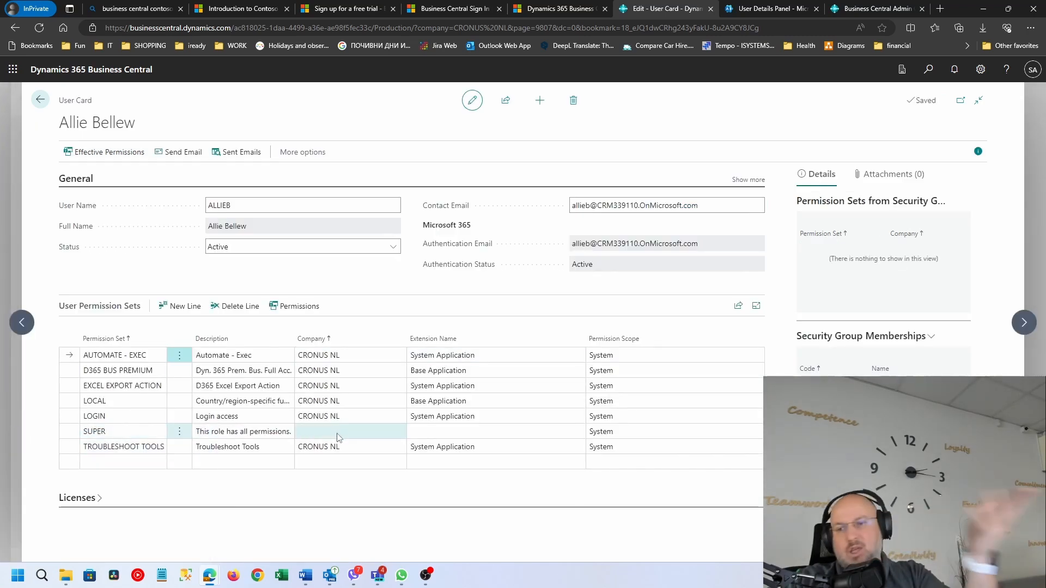
click(40, 100)
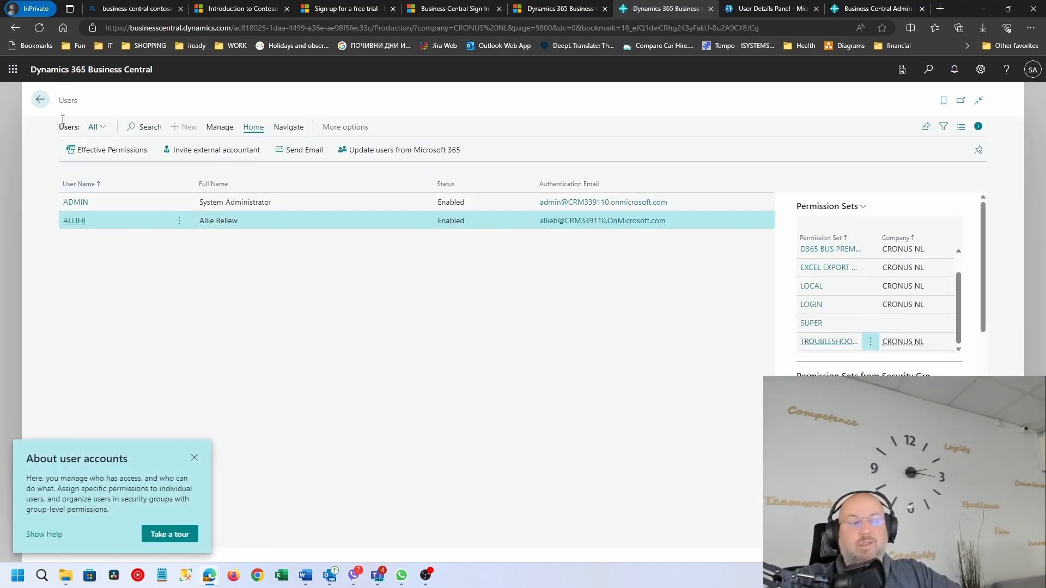
click(41, 100)
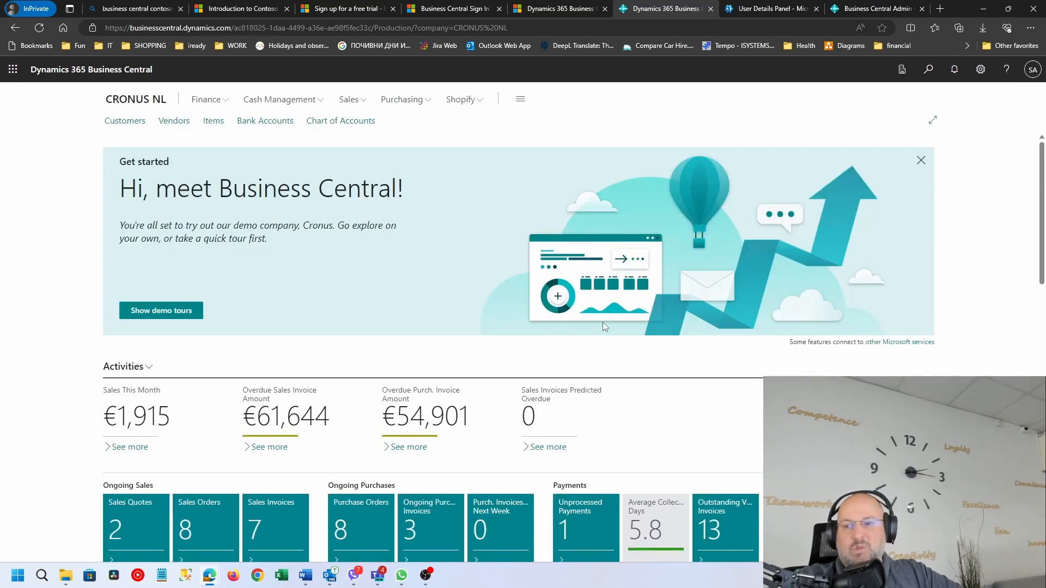